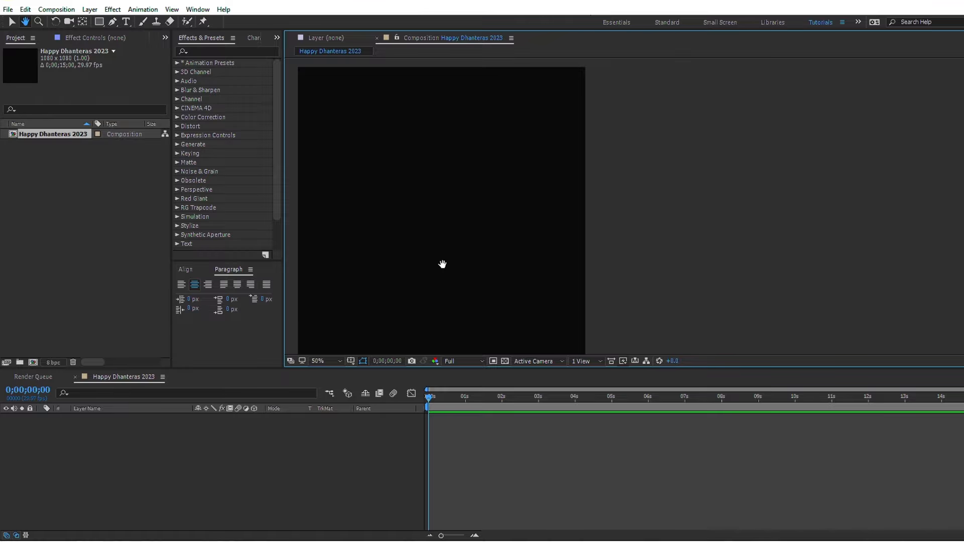
Step: Create a composition-sized rectangle shape layer with a radial gradient fill and extend the gradient's end point to the upper-right corner
{"action": "key", "text": "v"}
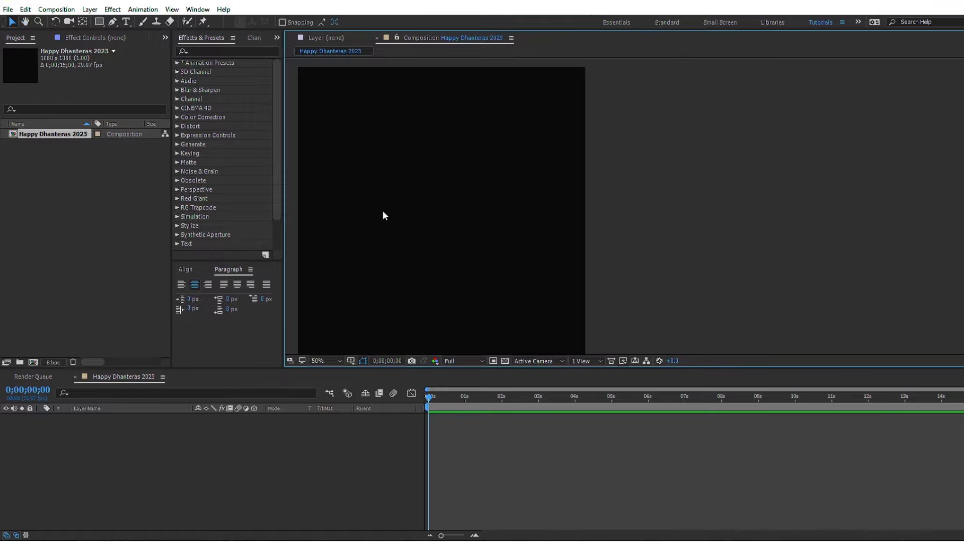
{"action": "double_click", "coordinate": [96, 23]}
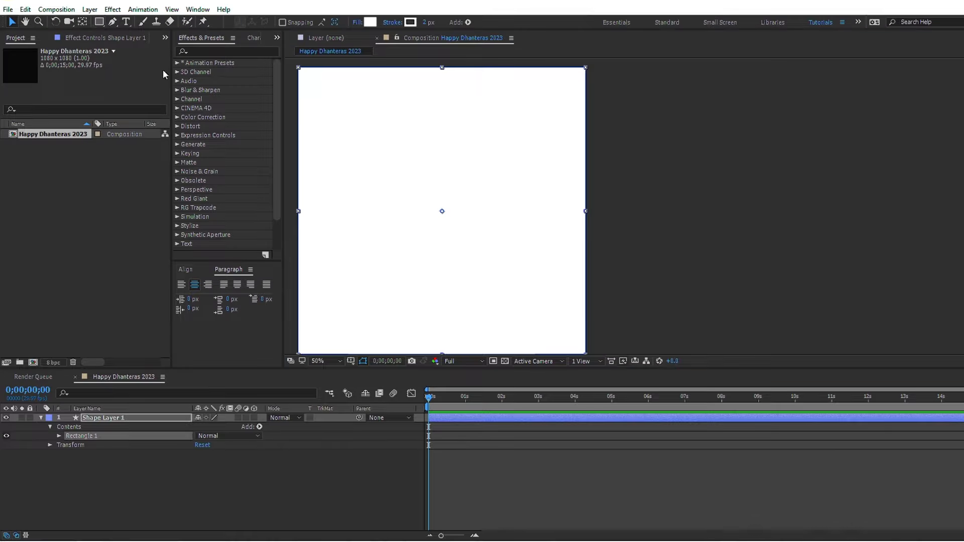
{"action": "left_click", "coordinate": [358, 23]}
{"action": "left_click", "coordinate": [417, 106]}
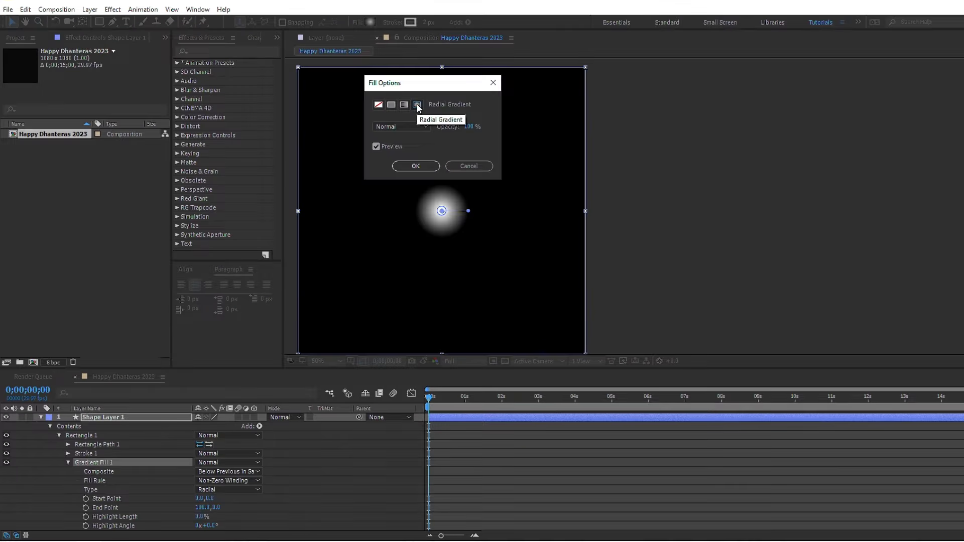
{"action": "left_click", "coordinate": [416, 165]}
{"action": "left_click_drag", "start_coordinate": [471, 211], "coordinate": [585, 68]}
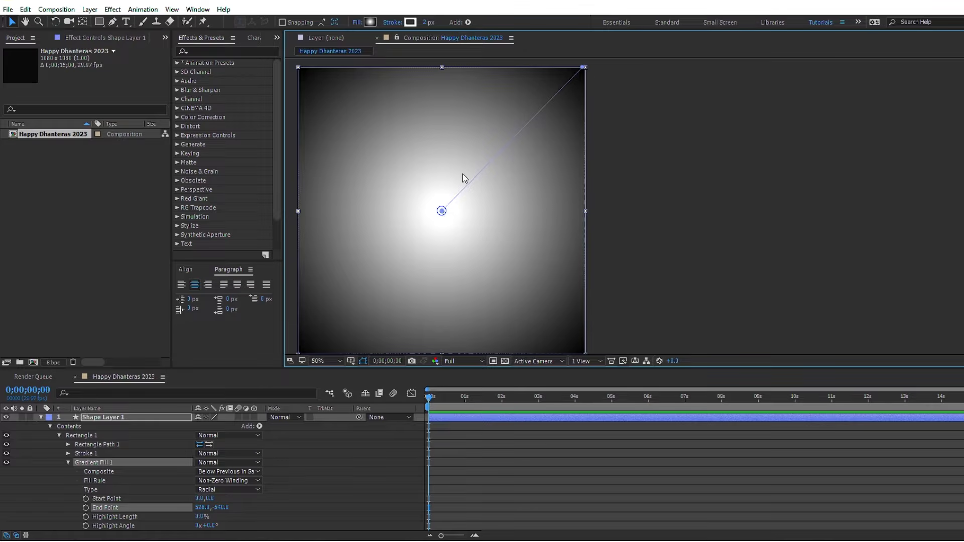
Step: Set the gradient's starting colour stop to F3E61E
{"action": "left_click", "coordinate": [369, 23]}
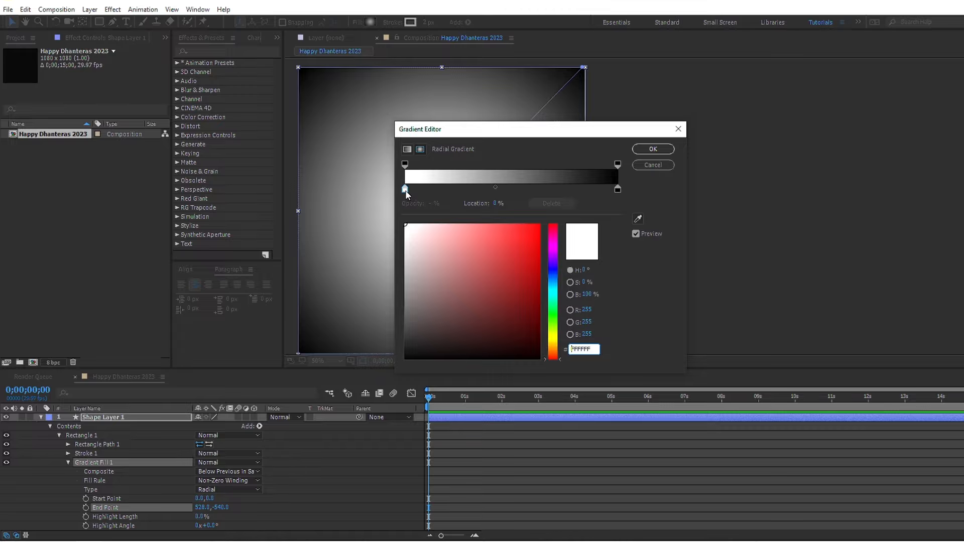
{"action": "left_click", "coordinate": [405, 191]}
{"action": "left_click", "coordinate": [588, 348]}
{"action": "type", "text": "0F3E61"}
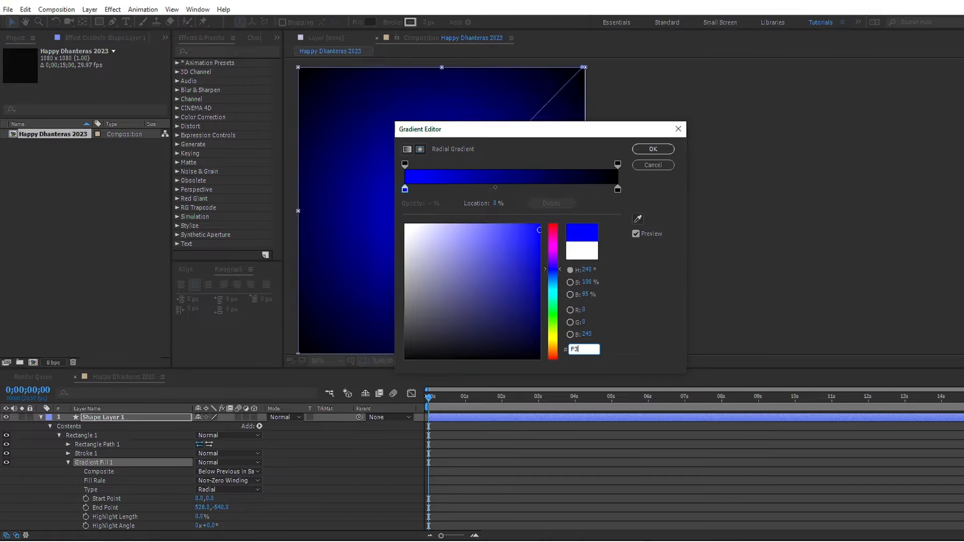
{"action": "type", "text": "E61E"}
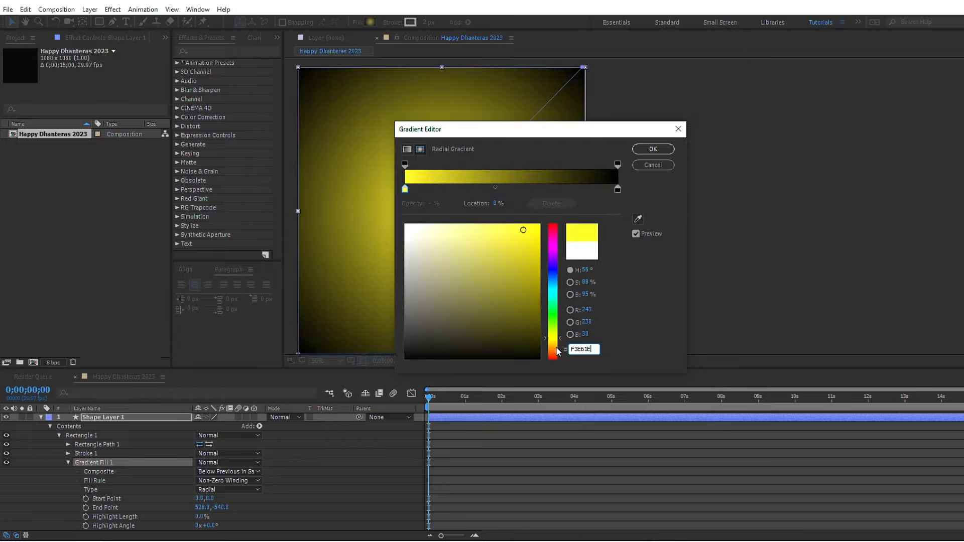
Step: Set the gradient's end colour stop to DF9F00, apply the gradient and collapse the shape layer's properties
{"action": "left_click", "coordinate": [617, 190]}
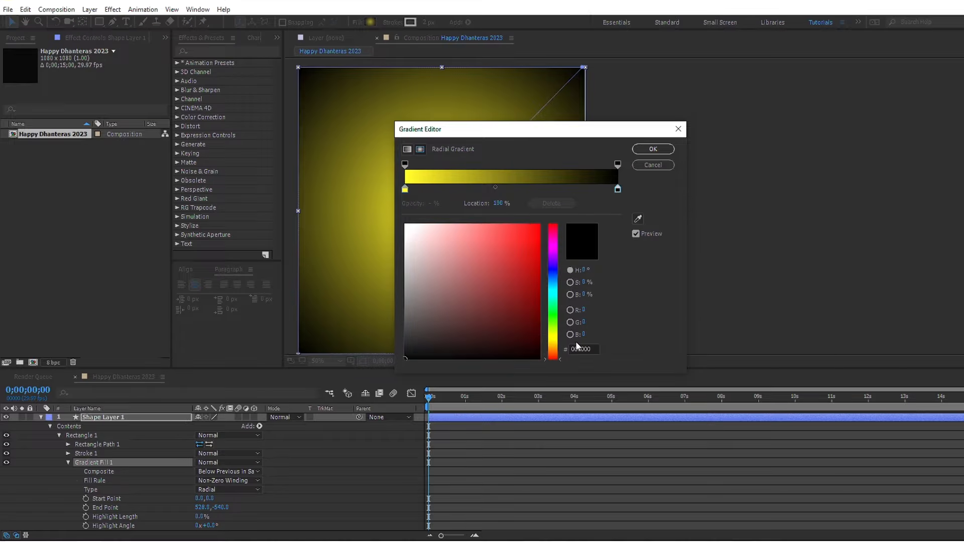
{"action": "left_click", "coordinate": [590, 349]}
{"action": "type", "text": "DF9"}
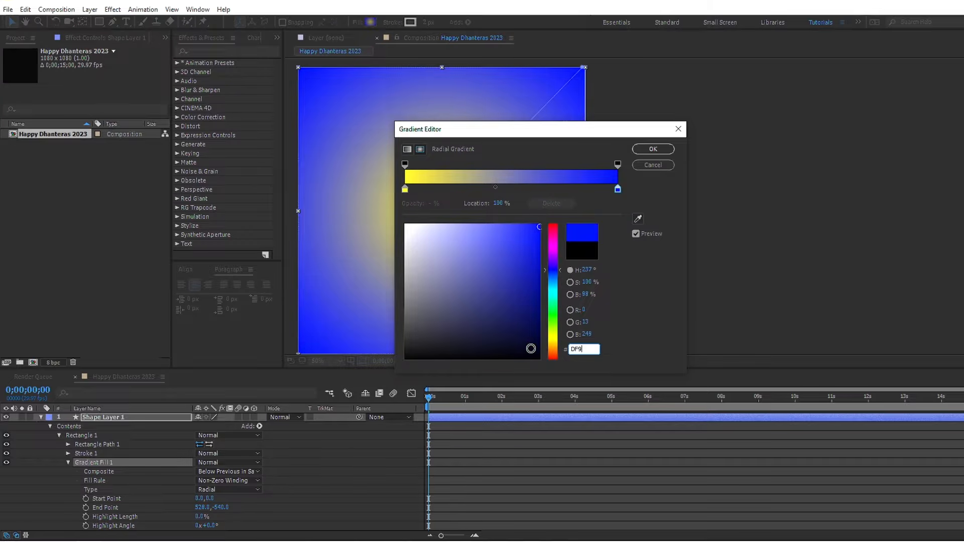
{"action": "type", "text": "F00"}
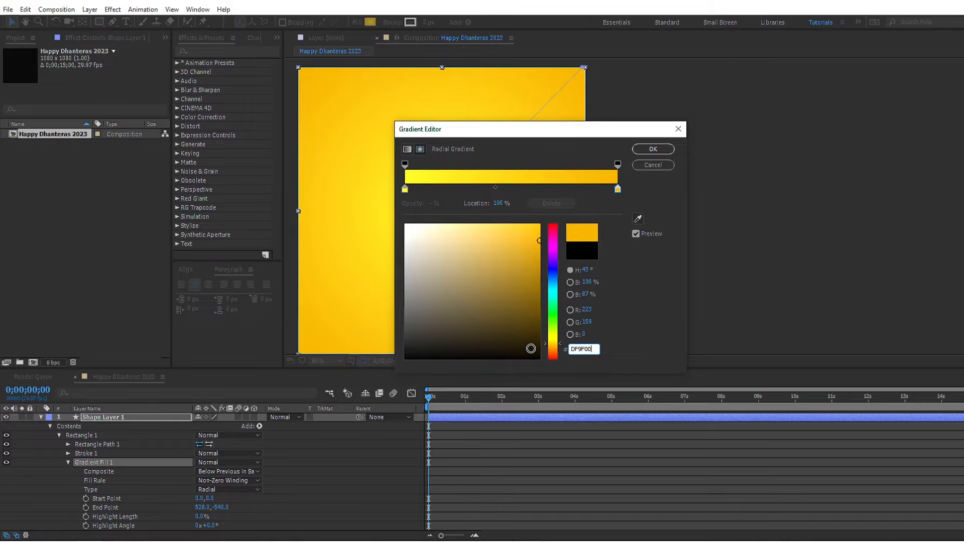
{"action": "left_click", "coordinate": [644, 153]}
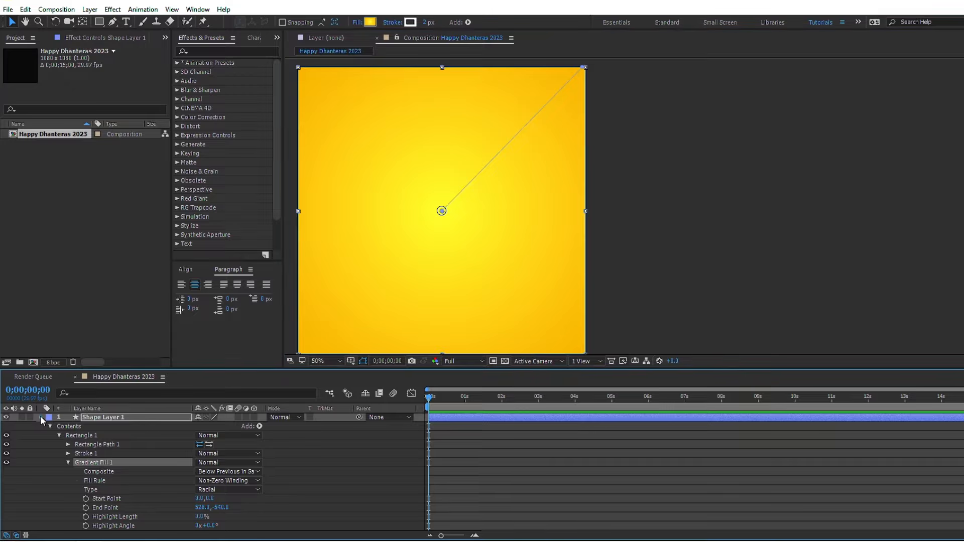
{"action": "left_click", "coordinate": [40, 418]}
Step: Import the BG, Diya_3, Lamp_1, Lamp_2 and Matka images into the project
{"action": "key", "text": "ctrl+i"}
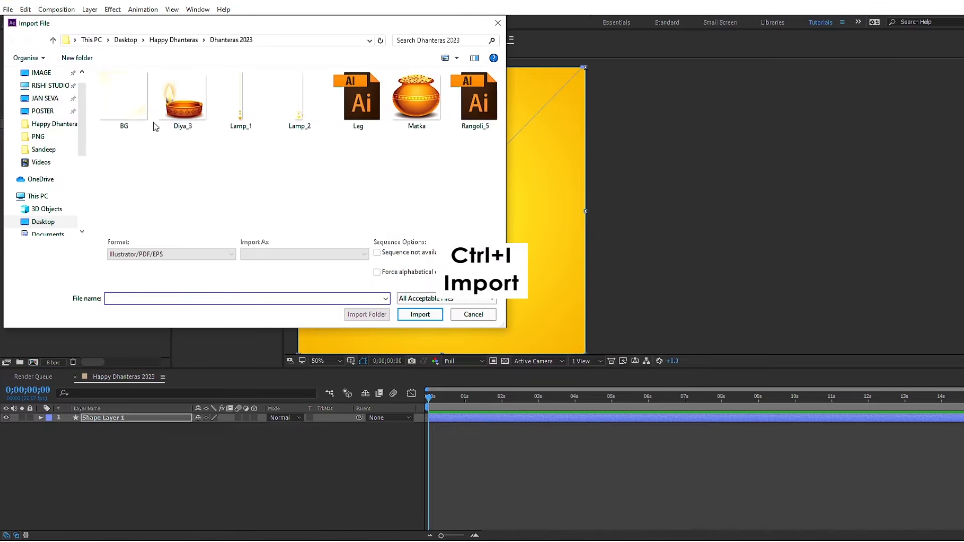
{"action": "left_click", "coordinate": [124, 101]}
{"action": "left_click", "coordinate": [183, 100], "text": "ctrl"}
{"action": "left_click", "coordinate": [242, 101], "text": "ctrl"}
{"action": "left_click", "coordinate": [299, 123], "text": "ctrl"}
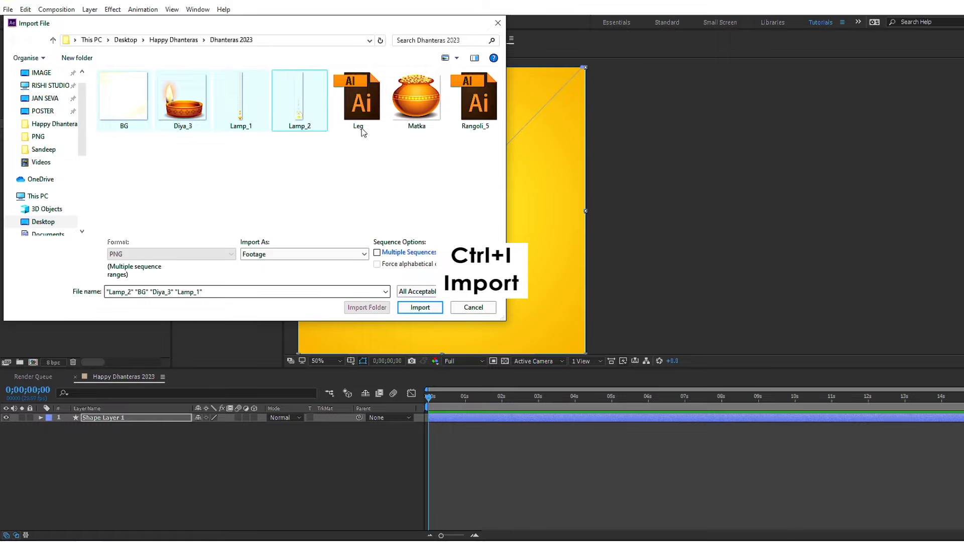
{"action": "left_click", "coordinate": [412, 106], "text": "ctrl"}
{"action": "left_click", "coordinate": [419, 307]}
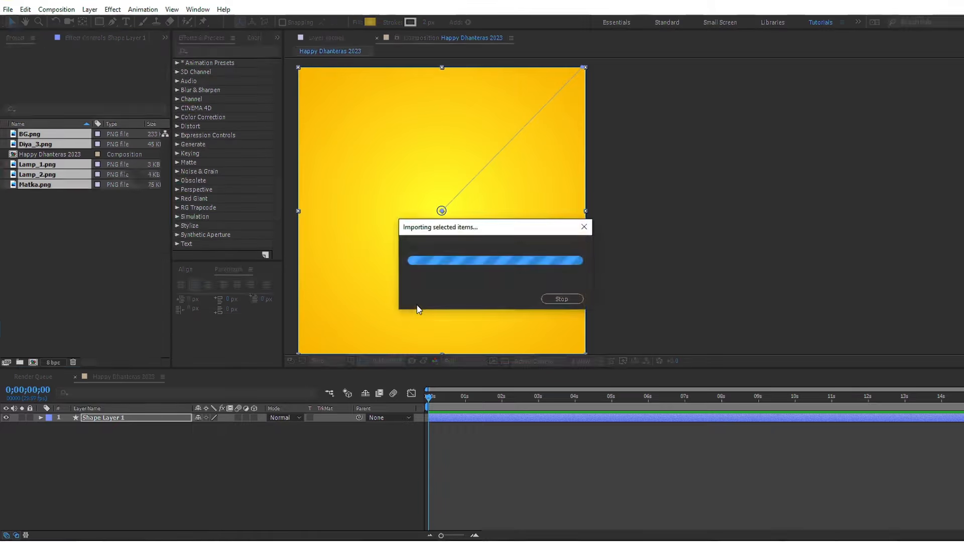
Step: Add BG.png above the shape layer, fit it to the composition and set its blending mode to Divide
{"action": "left_click_drag", "start_coordinate": [26, 134], "coordinate": [72, 415]}
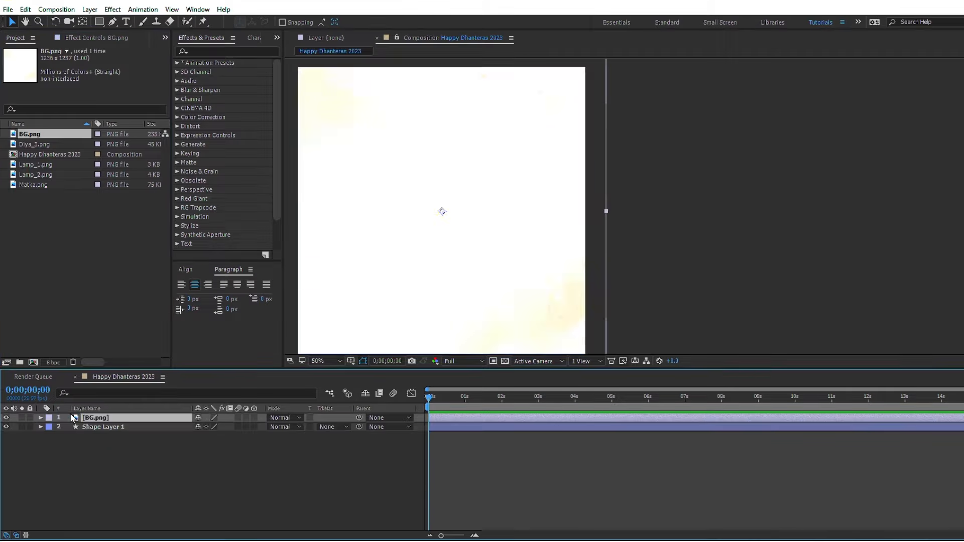
{"action": "left_click", "coordinate": [470, 199]}
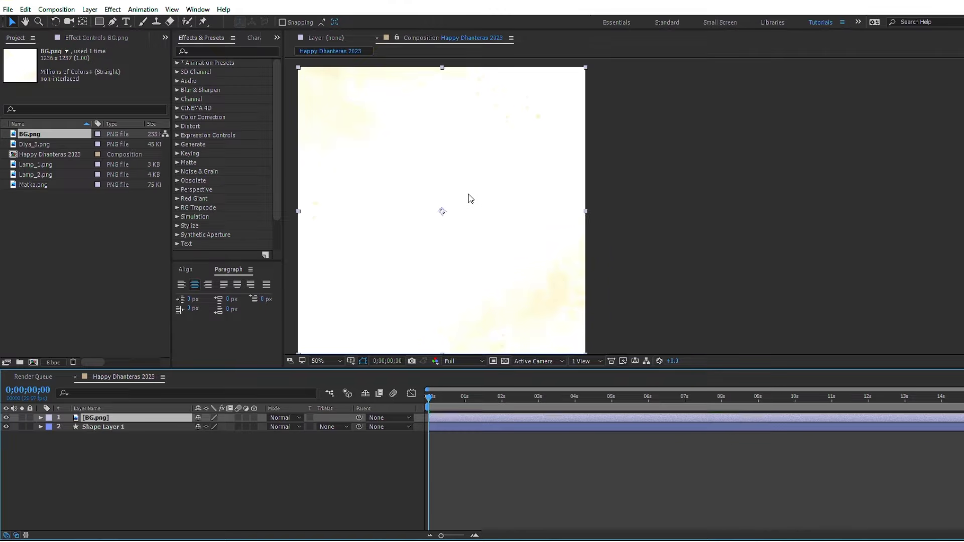
{"action": "left_click", "coordinate": [281, 417]}
{"action": "left_click", "coordinate": [320, 405]}
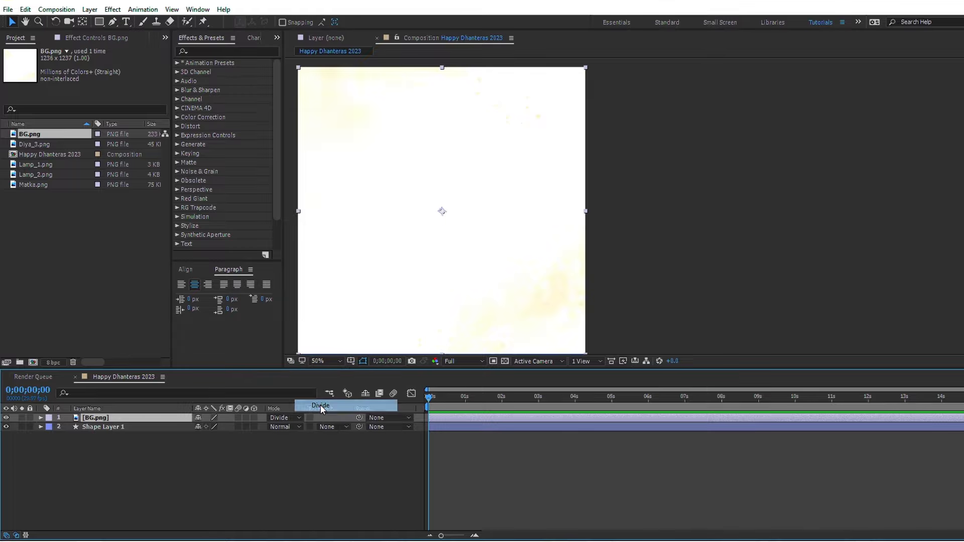
Step: Import the Rangoli_5 Illustrator file as a composition
{"action": "double_click", "coordinate": [91, 264]}
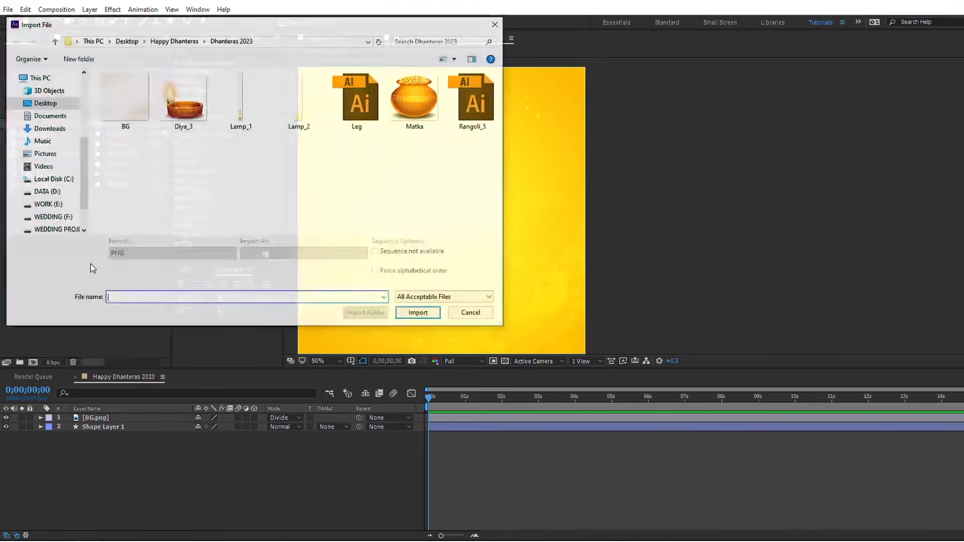
{"action": "left_click", "coordinate": [477, 108]}
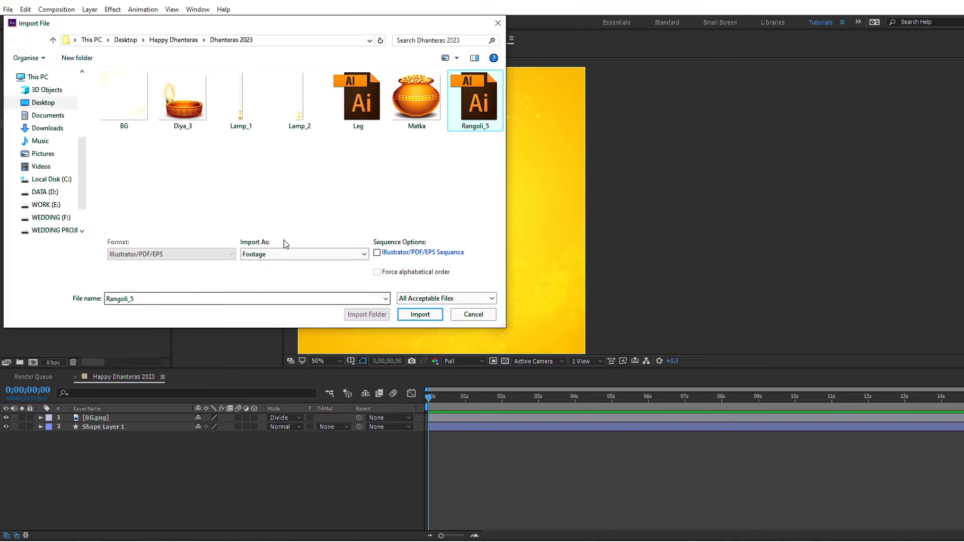
{"action": "left_click", "coordinate": [282, 254]}
{"action": "left_click", "coordinate": [253, 283]}
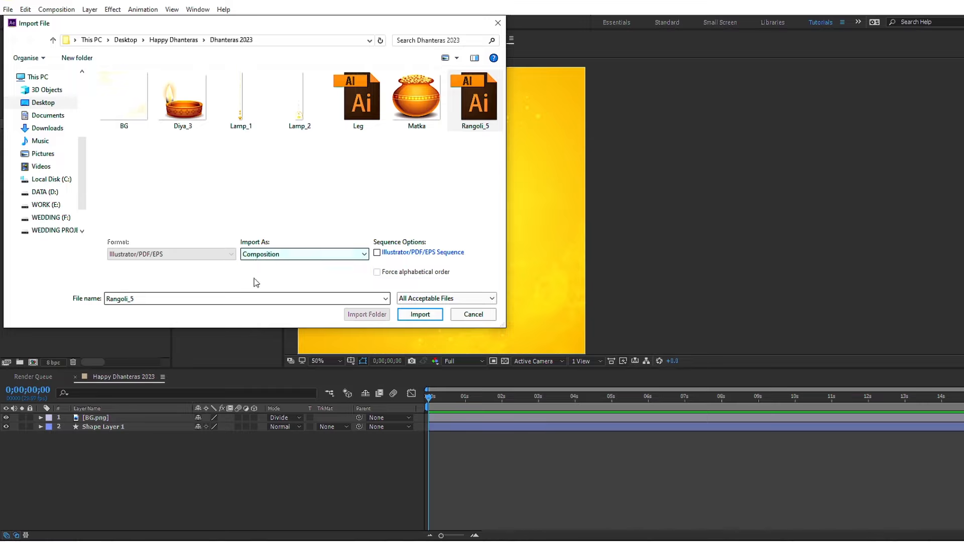
{"action": "left_click", "coordinate": [404, 312]}
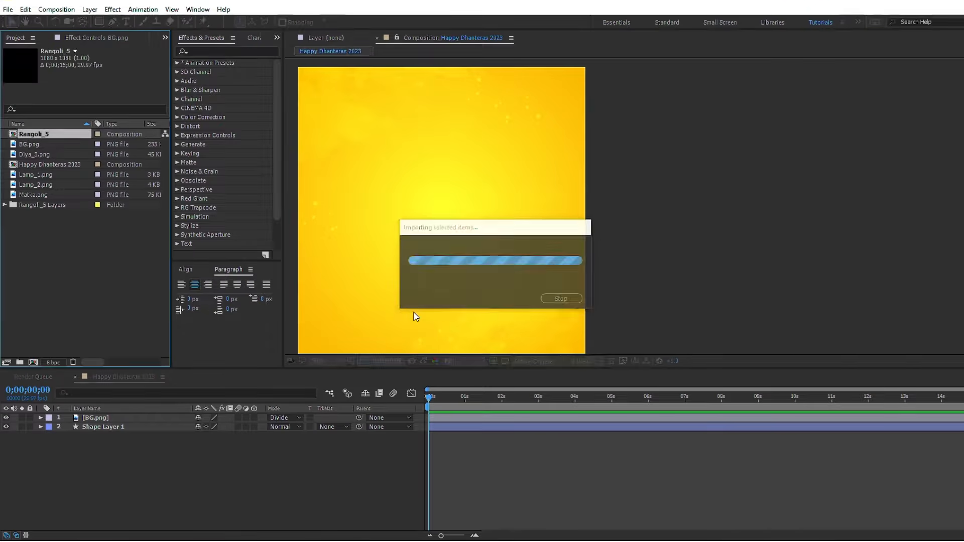
{"action": "left_click", "coordinate": [512, 489]}
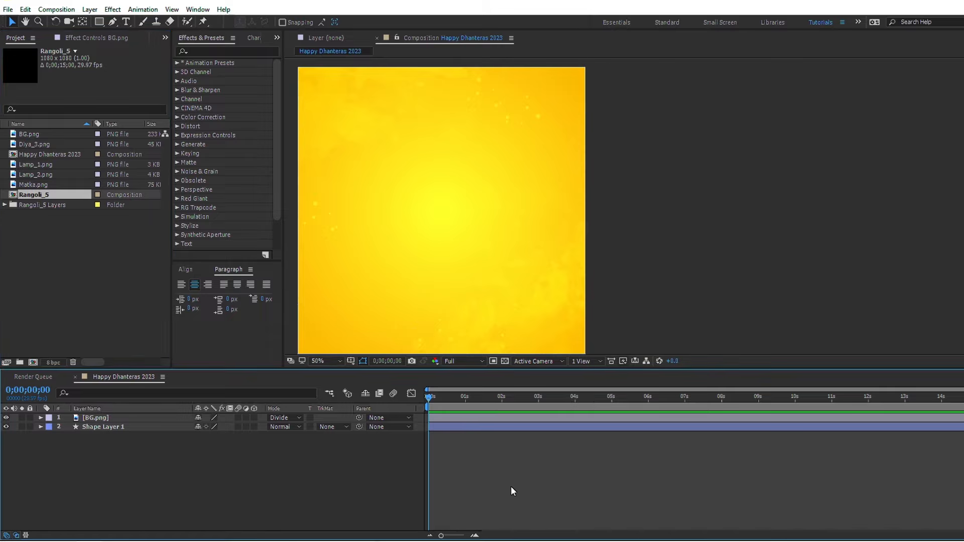
Step: In the Rangoli_5 composition, add Scale keyframes at 3 seconds to all seven layers
{"action": "double_click", "coordinate": [29, 195]}
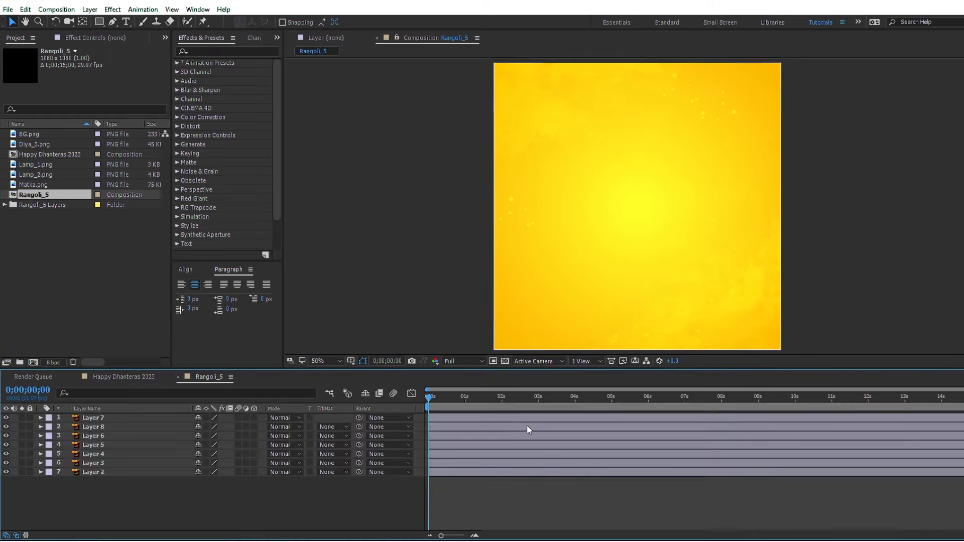
{"action": "left_click", "coordinate": [539, 399]}
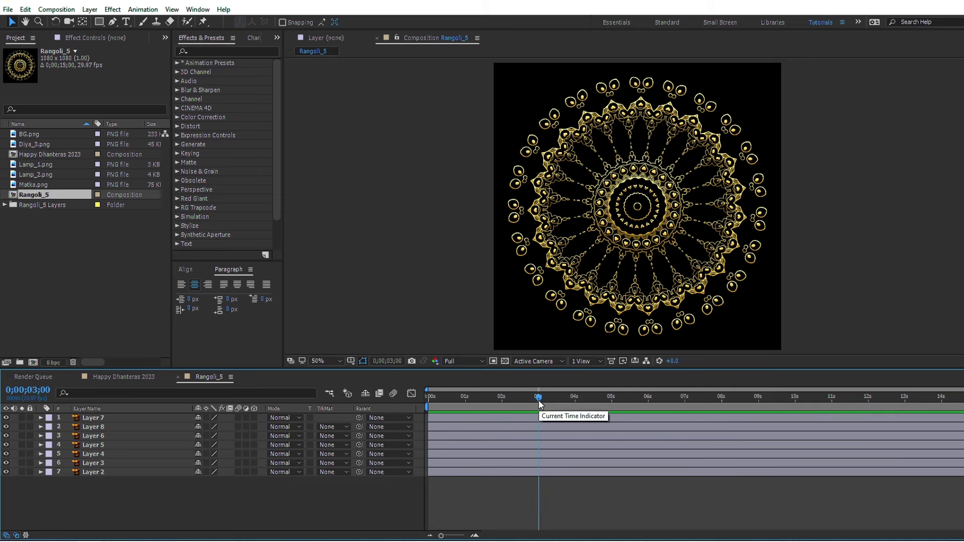
{"action": "left_click", "coordinate": [542, 413]}
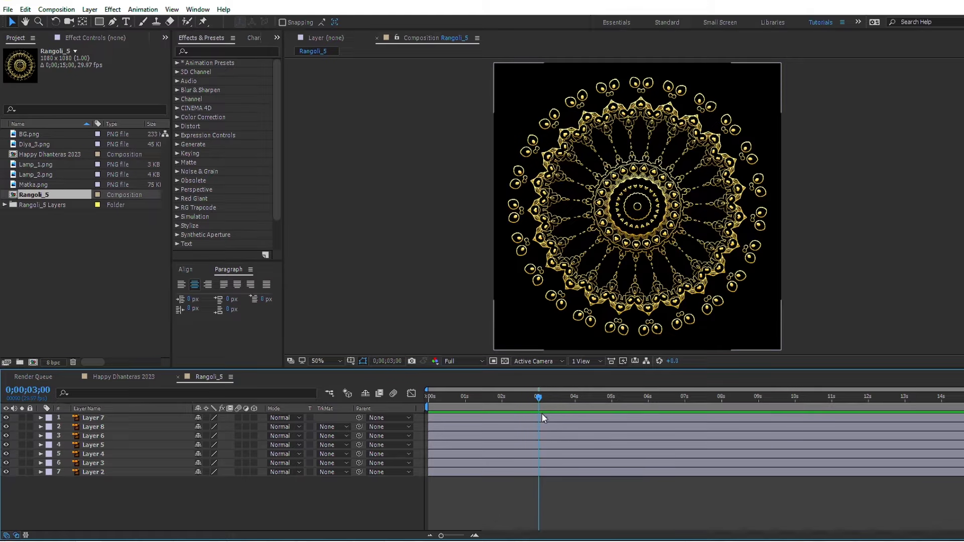
{"action": "left_click", "coordinate": [537, 471], "text": "shift"}
{"action": "key", "text": "s"}
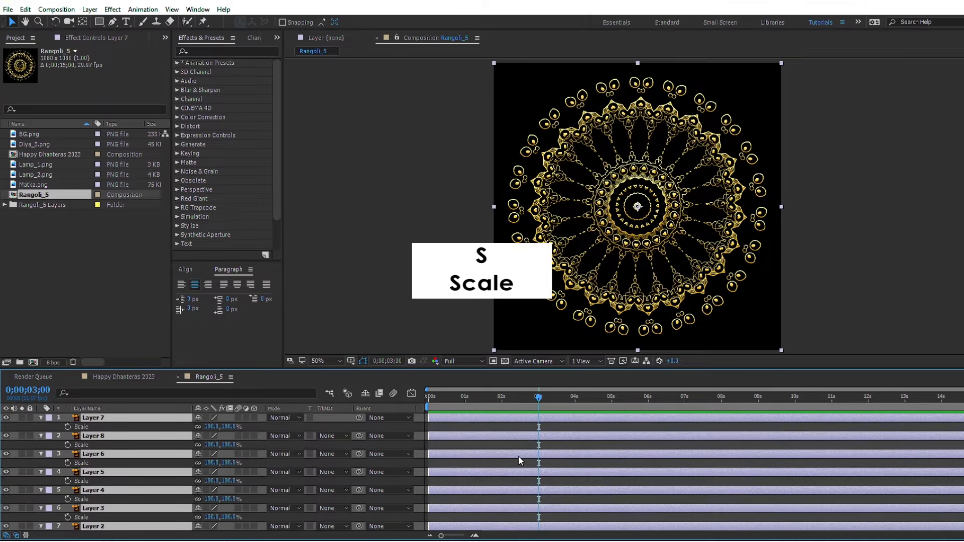
{"action": "left_click", "coordinate": [67, 426]}
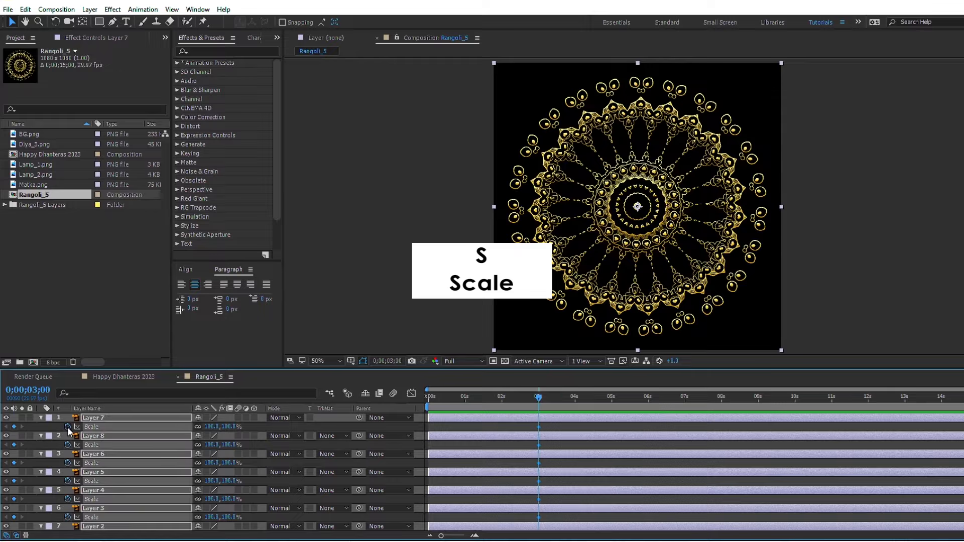
Step: Set the Scale of all rangoli layers to 0% at the start of the timeline
{"action": "left_click_drag", "start_coordinate": [440, 400], "coordinate": [354, 409]}
{"action": "left_click", "coordinate": [237, 427]}
{"action": "type", "text": "0"}
{"action": "key", "text": "Return"}
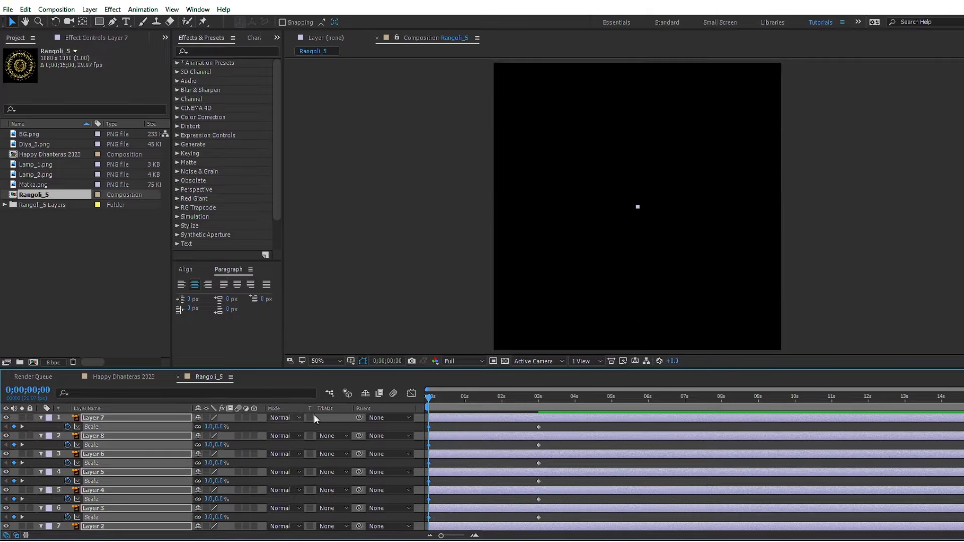
Step: Apply Easy Ease to all Scale keyframes and reshape the speed graph for a fast start and slow finish
{"action": "left_click", "coordinate": [435, 400]}
{"action": "left_click_drag", "start_coordinate": [472, 404], "coordinate": [507, 401]}
{"action": "left_click_drag", "start_coordinate": [550, 427], "coordinate": [407, 537]}
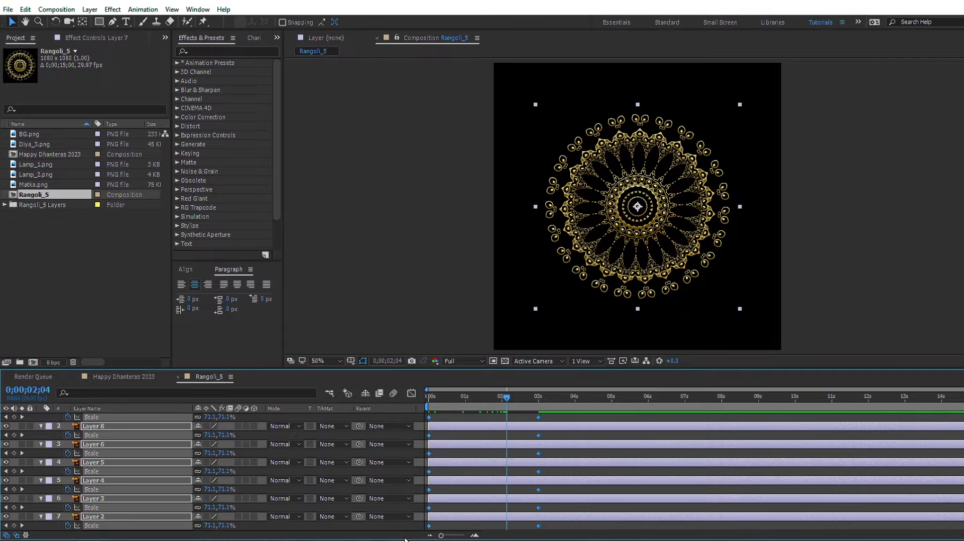
{"action": "key", "text": "F9"}
{"action": "left_click", "coordinate": [411, 393]}
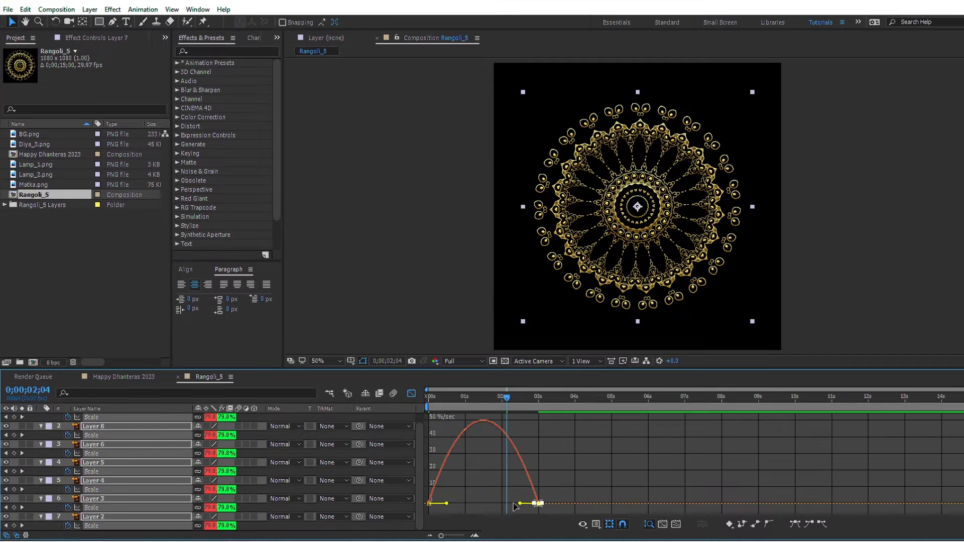
{"action": "left_click_drag", "start_coordinate": [515, 504], "coordinate": [412, 517]}
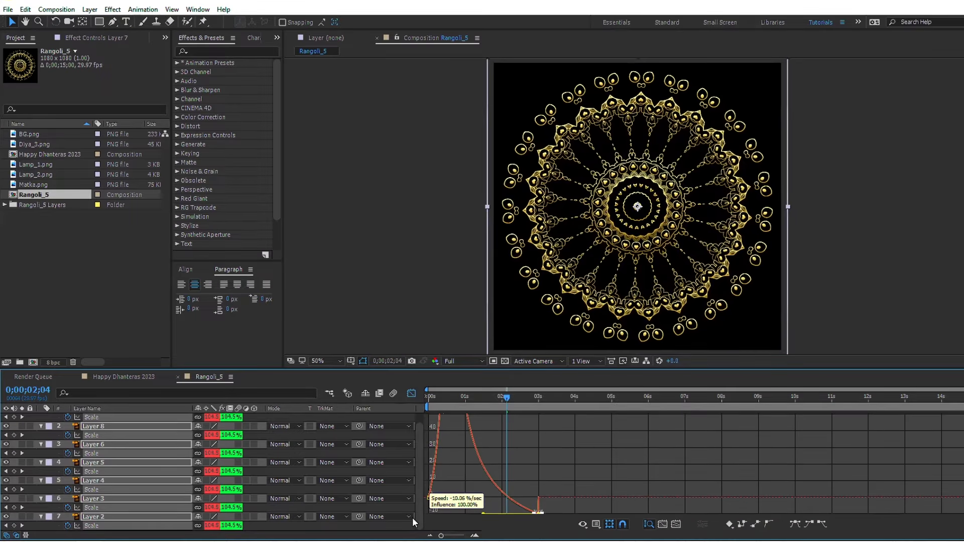
{"action": "left_click", "coordinate": [410, 394]}
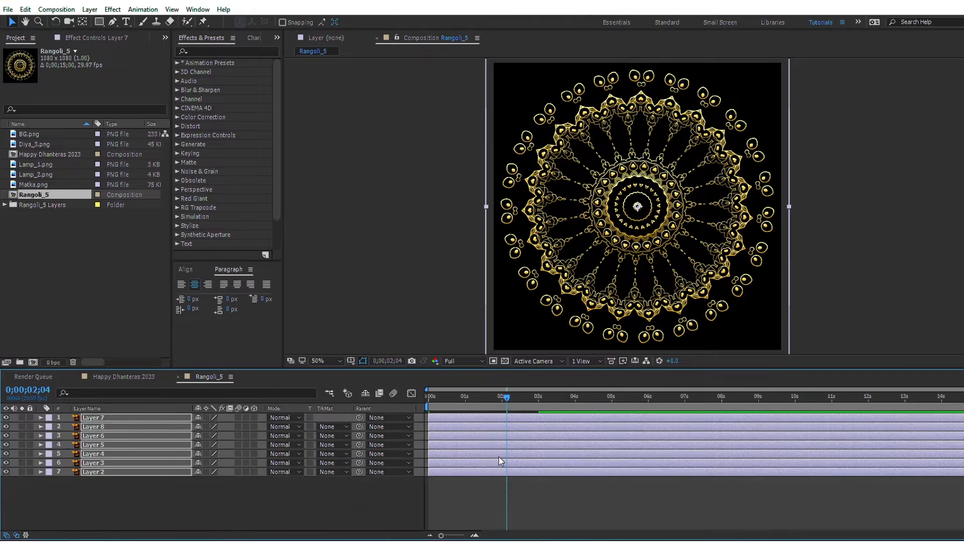
{"action": "key", "text": "u"}
Step: Show Opacity for all seven rangoli layers, and set Layer 3 to 90% and Layer 4 to 80%
{"action": "left_click", "coordinate": [463, 472]}
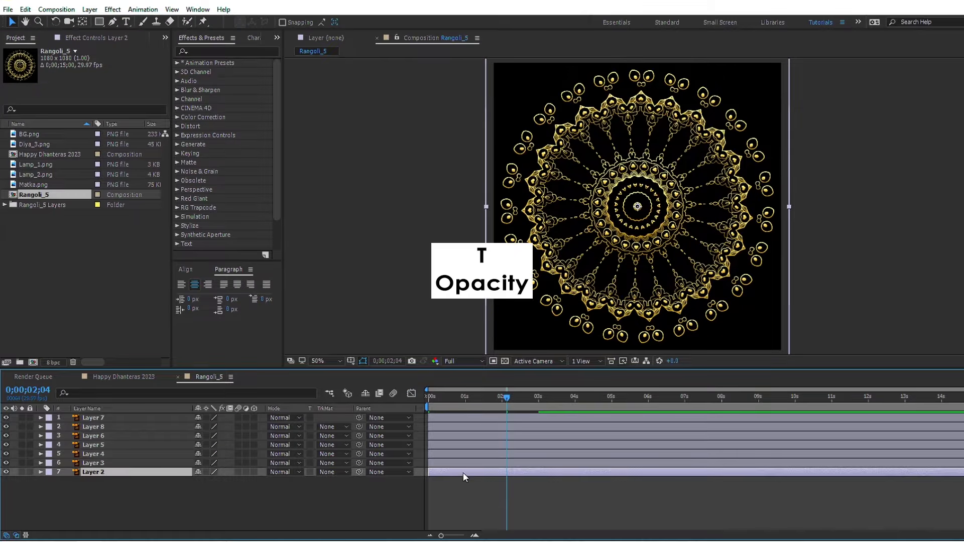
{"action": "left_click", "coordinate": [460, 417], "text": "shift"}
{"action": "key", "text": "t"}
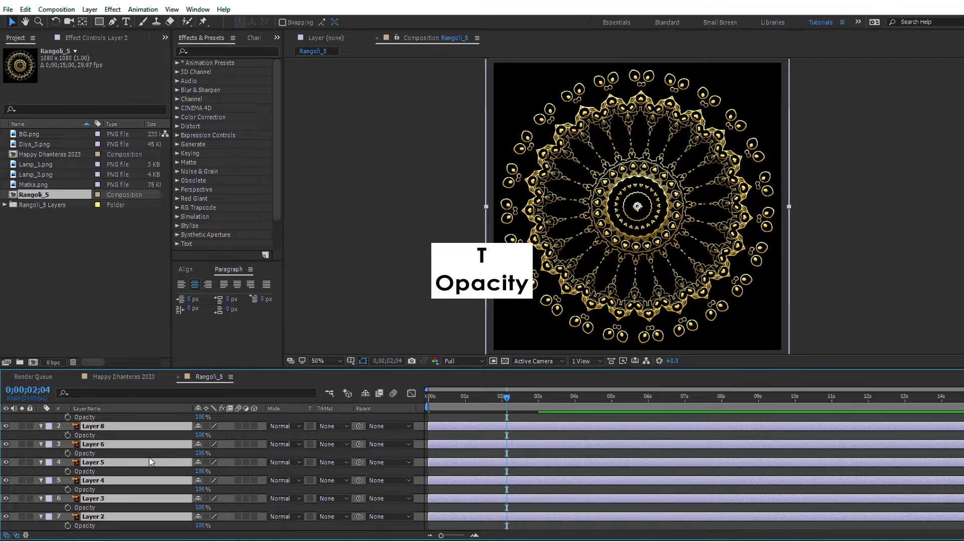
{"action": "left_click", "coordinate": [125, 498]}
{"action": "left_click", "coordinate": [112, 516]}
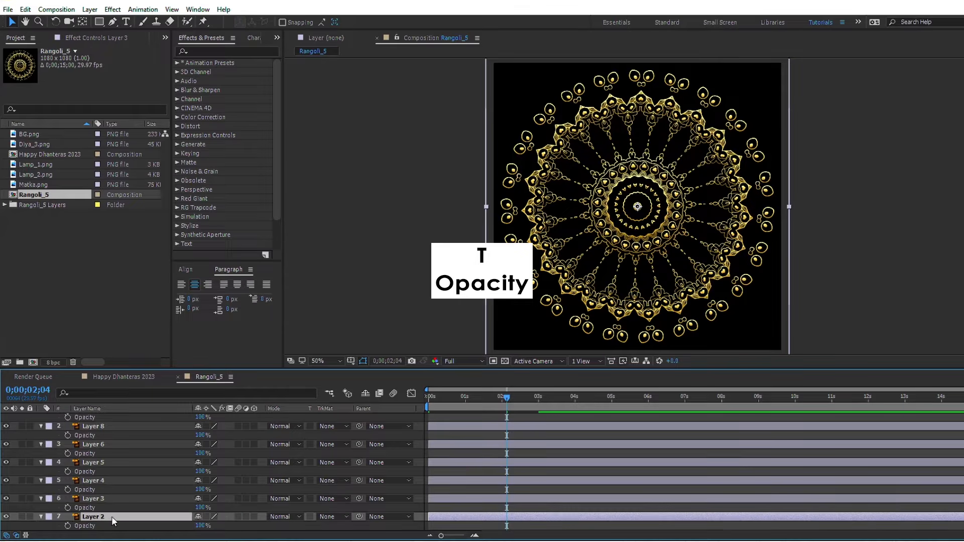
{"action": "left_click", "coordinate": [199, 507]}
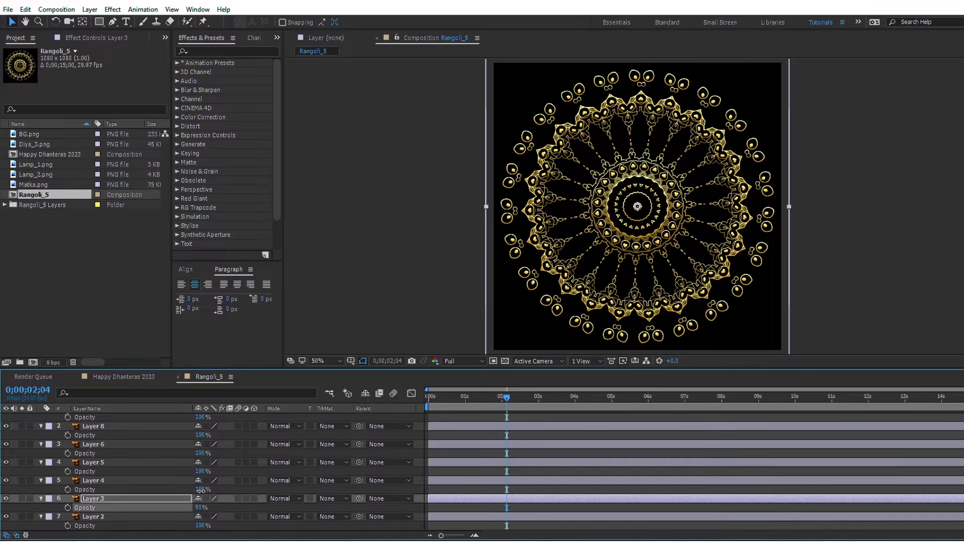
{"action": "left_click", "coordinate": [201, 490]}
{"action": "type", "text": "80"}
{"action": "key", "text": "Return"}
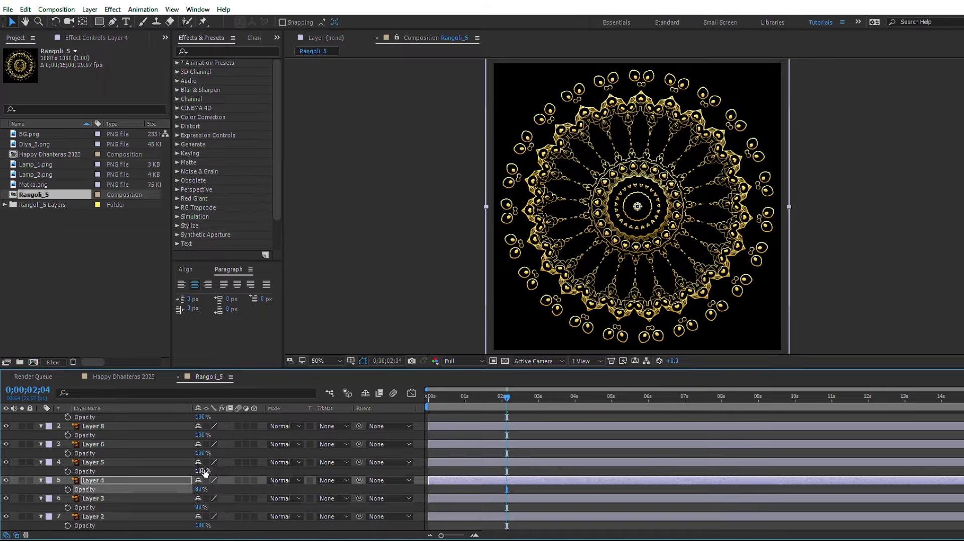
Step: Set the Opacity of Layer 5 to 70% and Layer 6 to 60%
{"action": "left_click", "coordinate": [203, 472]}
{"action": "type", "text": "70"}
{"action": "left_click", "coordinate": [201, 454]}
{"action": "type", "text": "60"}
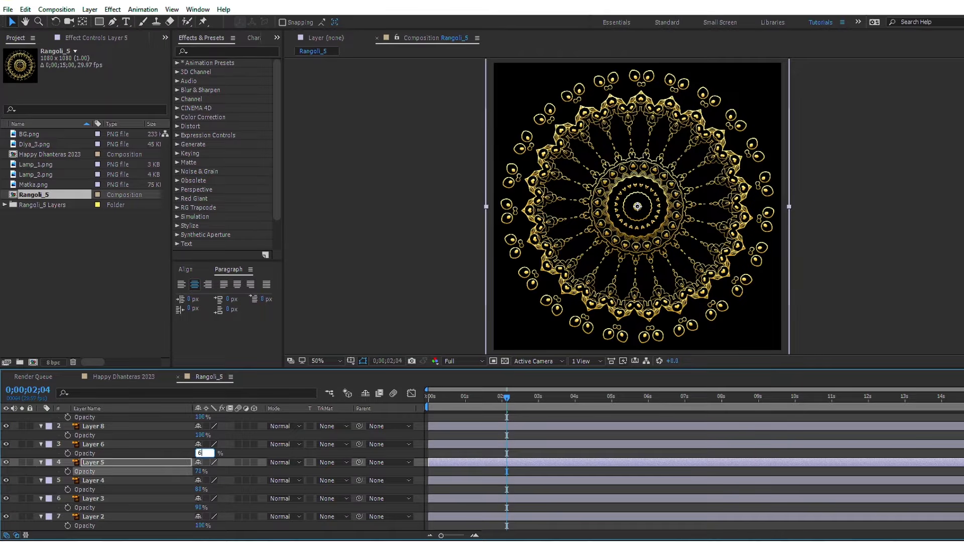
{"action": "key", "text": "Return"}
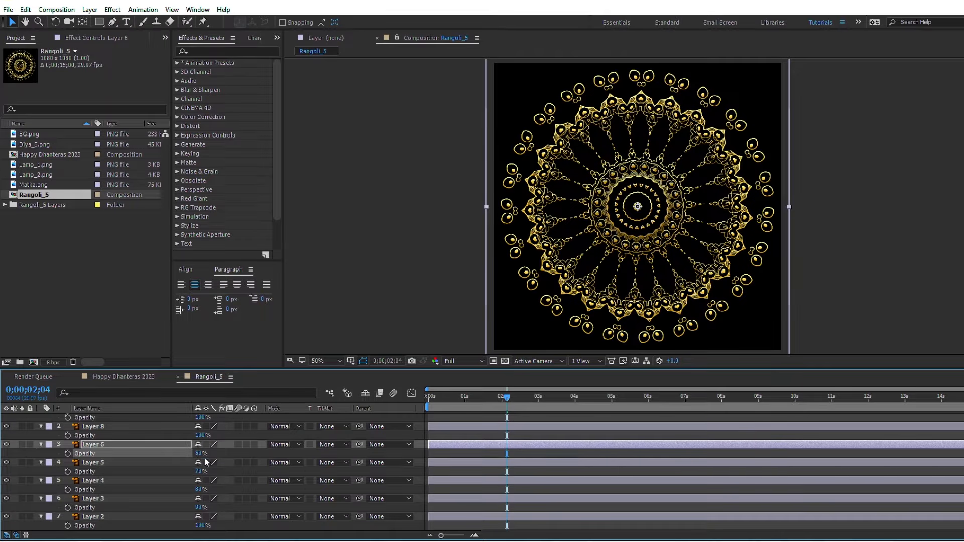
Step: Set the Opacity of Layer 8 to 50% and Layer 7 to 40%, and collapse the layer properties
{"action": "left_click", "coordinate": [201, 435]}
{"action": "type", "text": "50"}
{"action": "key", "text": "Return"}
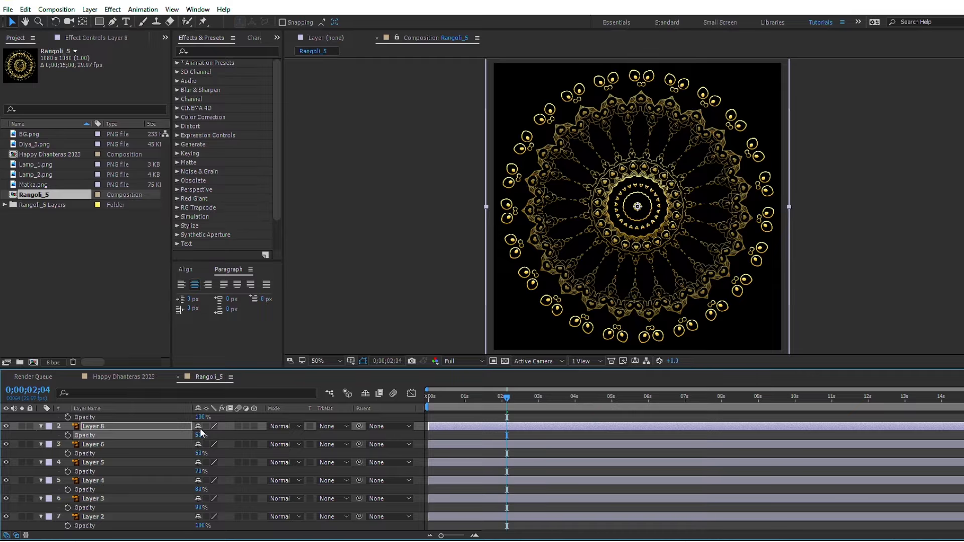
{"action": "left_click", "coordinate": [203, 417]}
{"action": "type", "text": "40"}
{"action": "key", "text": "Return"}
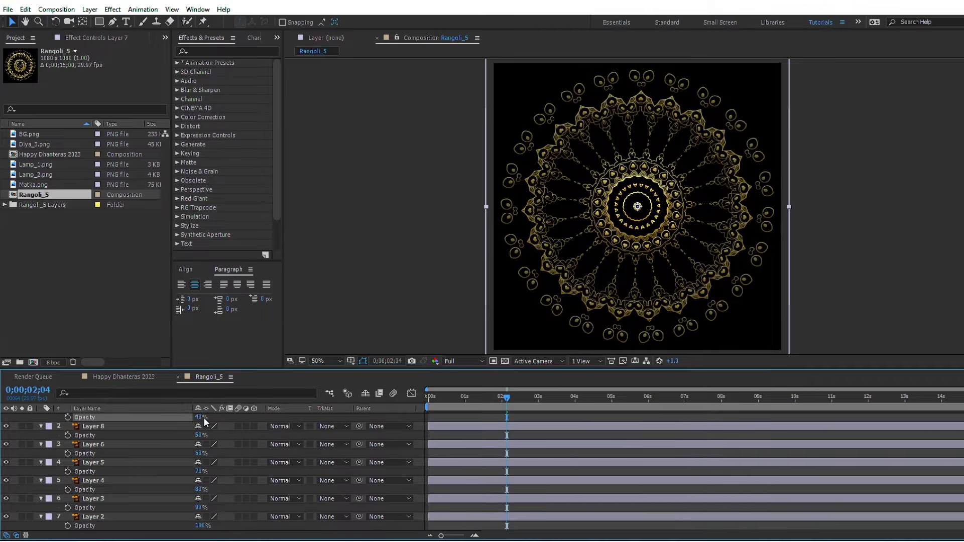
{"action": "scroll", "coordinate": [491, 445], "scroll_direction": "up", "scroll_amount": 1}
{"action": "key", "text": "ctrl+a"}
{"action": "key", "text": "t"}
{"action": "left_click", "coordinate": [483, 512]}
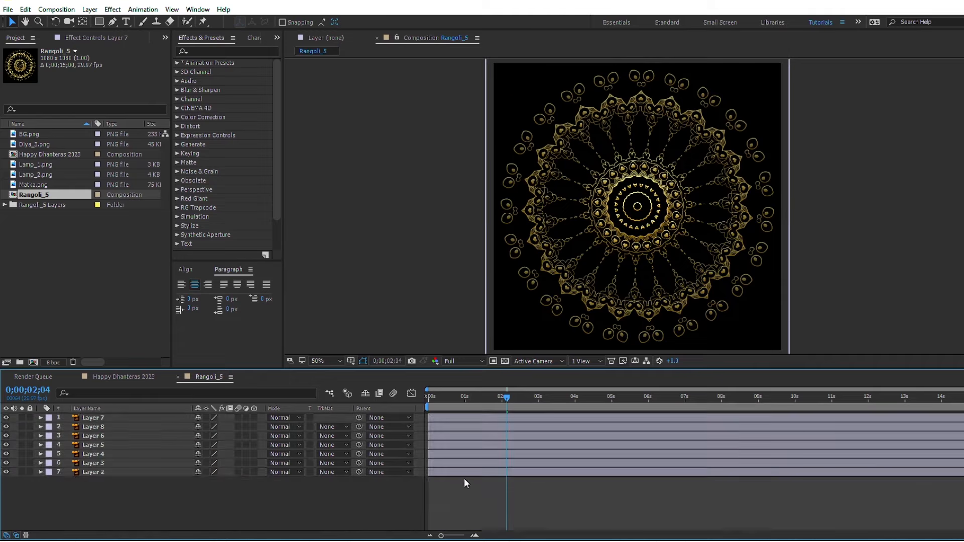
Step: Change the label colour of the alternate layers 2, 4, 6 and 7 to Dark Green
{"action": "left_click", "coordinate": [96, 473]}
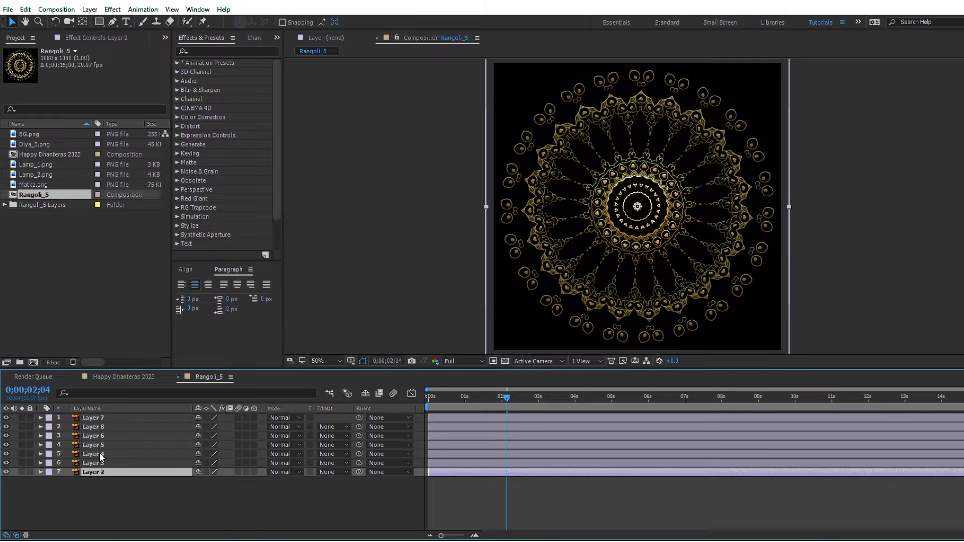
{"action": "left_click", "coordinate": [100, 454], "text": "ctrl"}
{"action": "left_click", "coordinate": [100, 435], "text": "ctrl"}
{"action": "left_click", "coordinate": [101, 418], "text": "ctrl"}
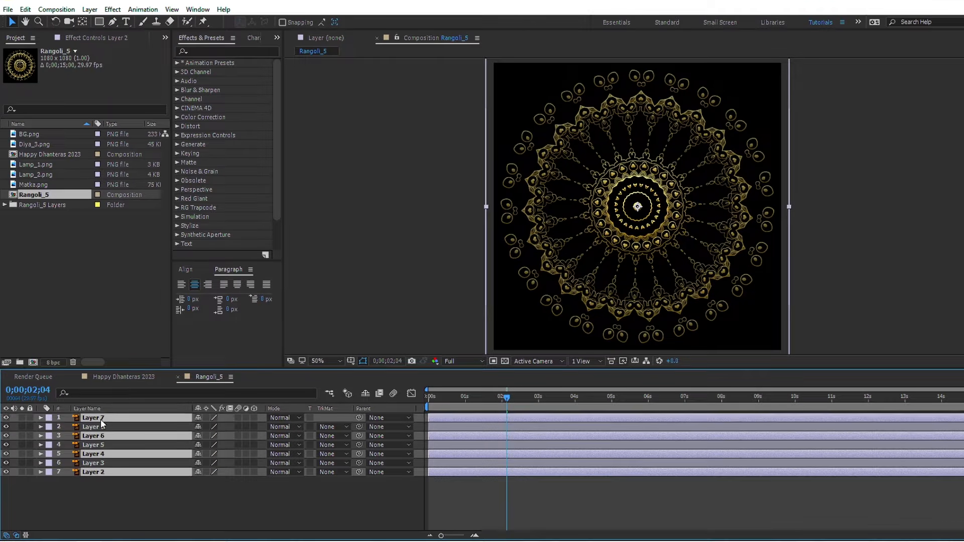
{"action": "left_click", "coordinate": [48, 418]}
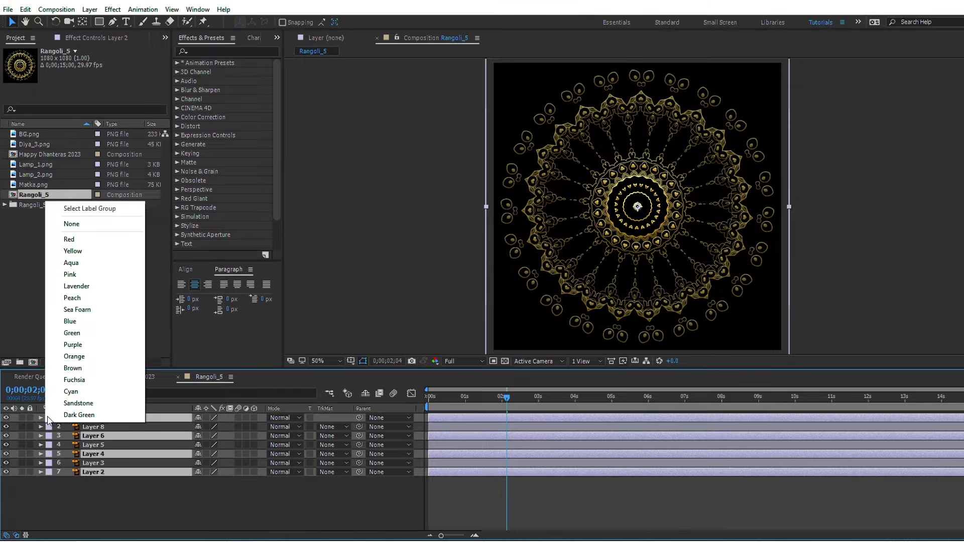
{"action": "left_click", "coordinate": [79, 415]}
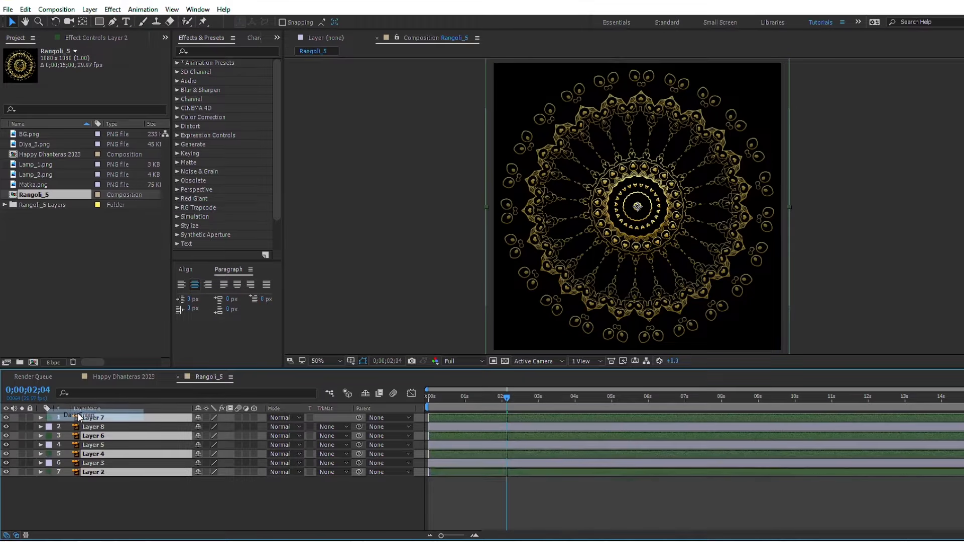
Step: Parent Layers 2, 4 and 6 to Layer 7, and give Layer 7's Rotation the expression time*10
{"action": "left_click", "coordinate": [110, 418], "text": "ctrl"}
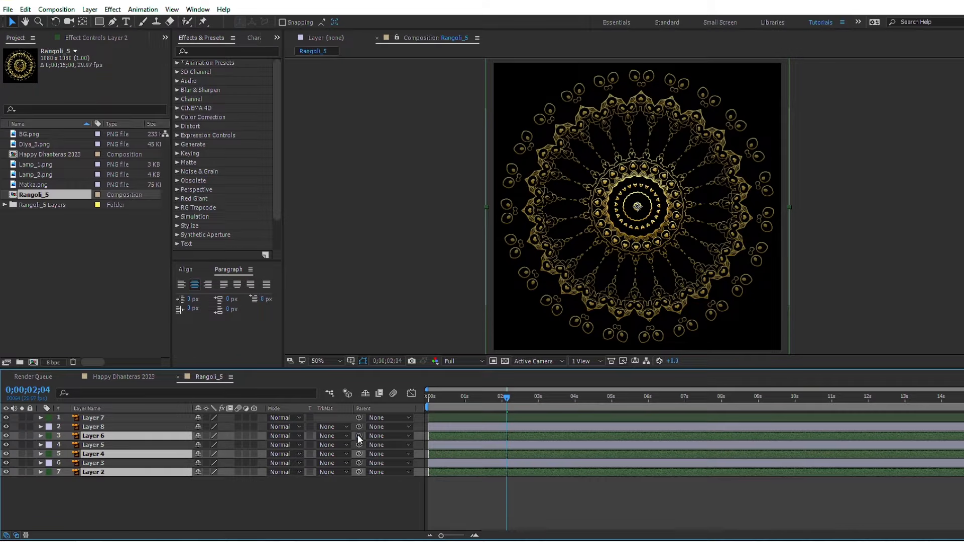
{"action": "left_click_drag", "start_coordinate": [359, 436], "coordinate": [85, 418]}
{"action": "left_click", "coordinate": [86, 419]}
{"action": "key", "text": "r"}
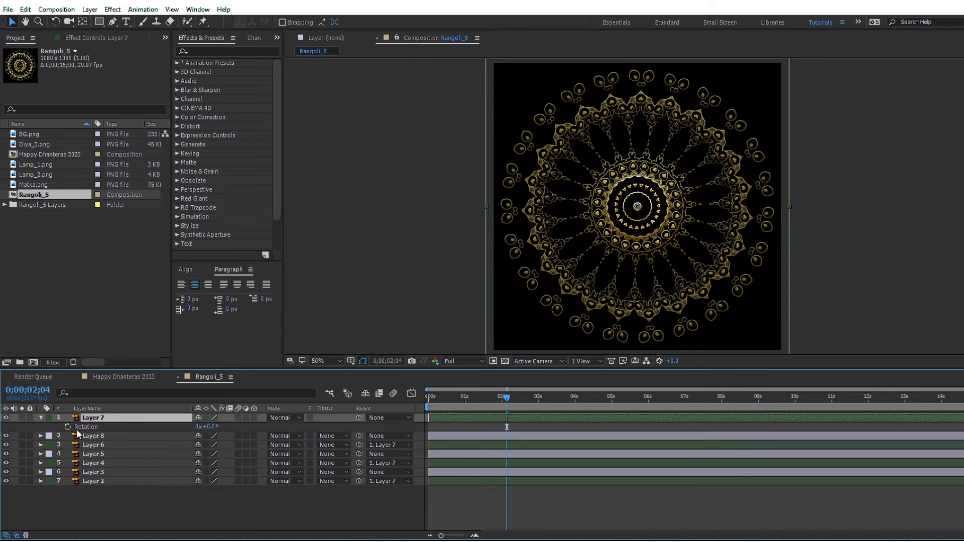
{"action": "left_click", "coordinate": [68, 427], "text": "alt"}
{"action": "type", "text": "time*10"}
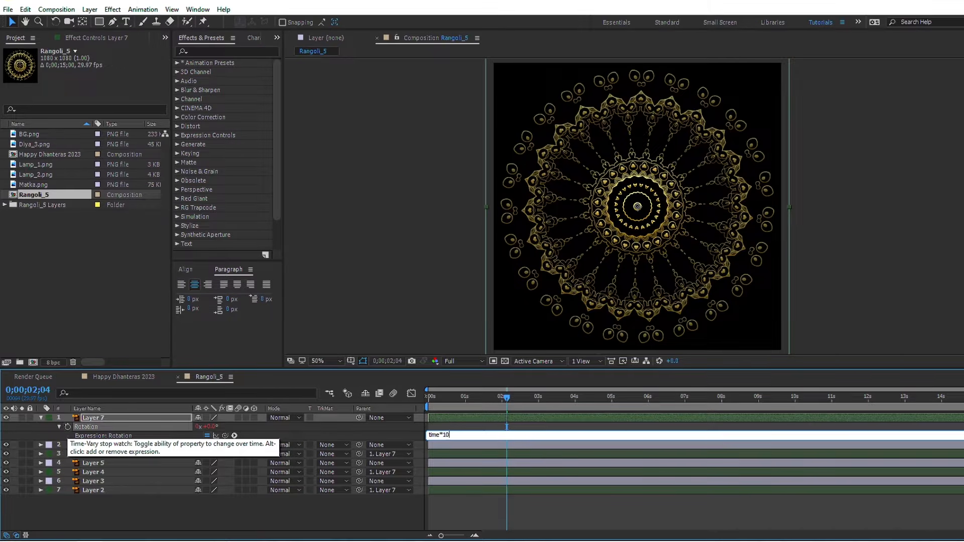
{"action": "key", "text": "KP_Enter"}
{"action": "key", "text": "space"}
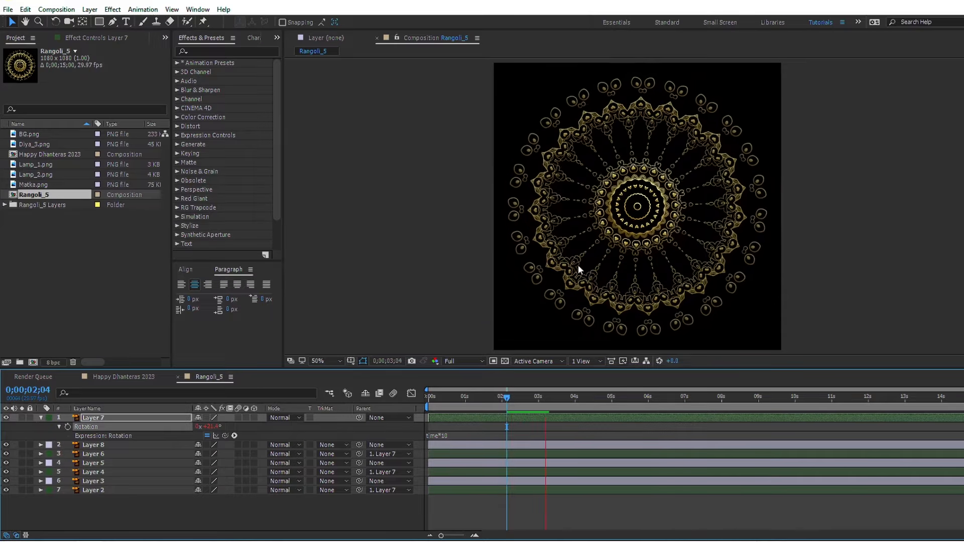
Step: Parent Layers 3 and 5 to Layer 8, and give Layer 8's Rotation the expression time*-10
{"action": "left_click", "coordinate": [92, 480]}
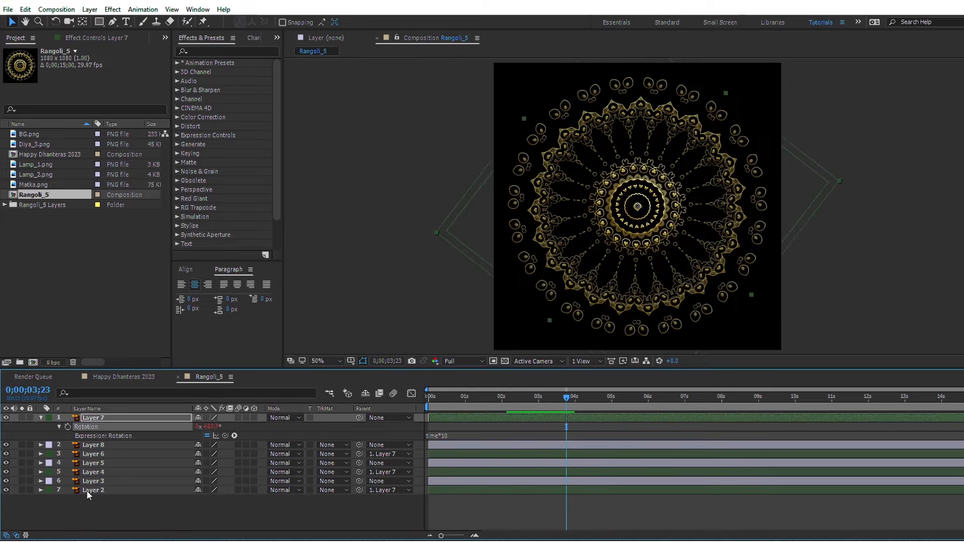
{"action": "left_click", "coordinate": [93, 463], "text": "ctrl"}
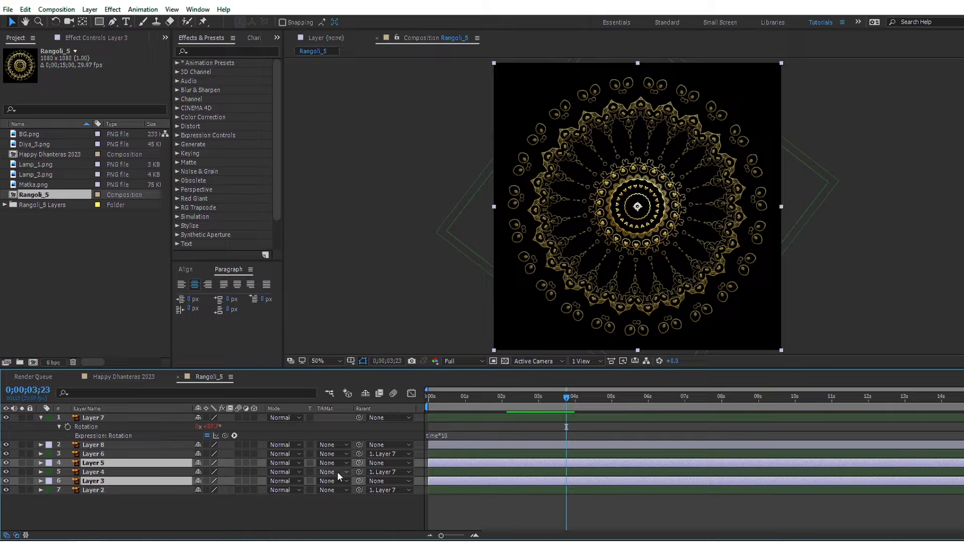
{"action": "left_click_drag", "start_coordinate": [360, 464], "coordinate": [92, 446]}
{"action": "left_click", "coordinate": [92, 445]}
{"action": "key", "text": "r"}
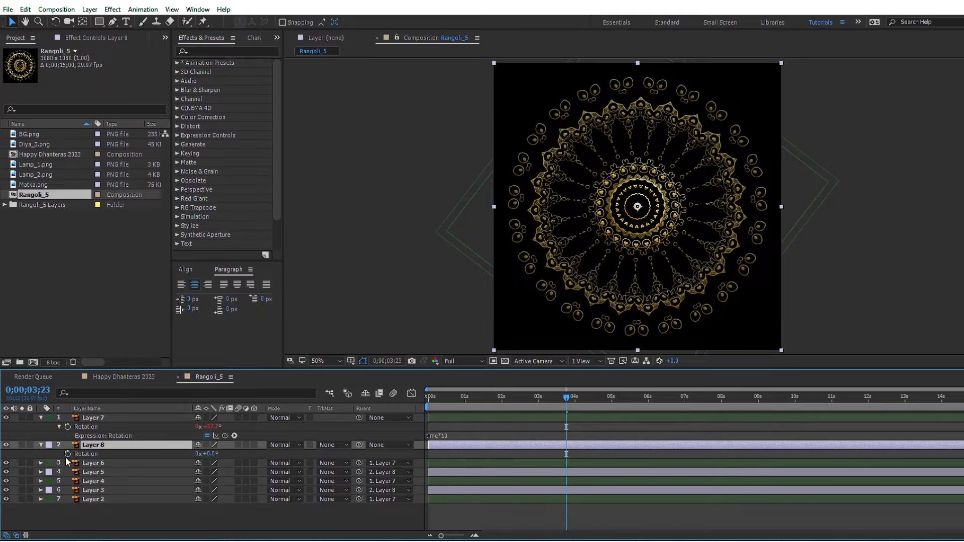
{"action": "left_click", "coordinate": [68, 453], "text": "alt"}
{"action": "type", "text": "ti"}
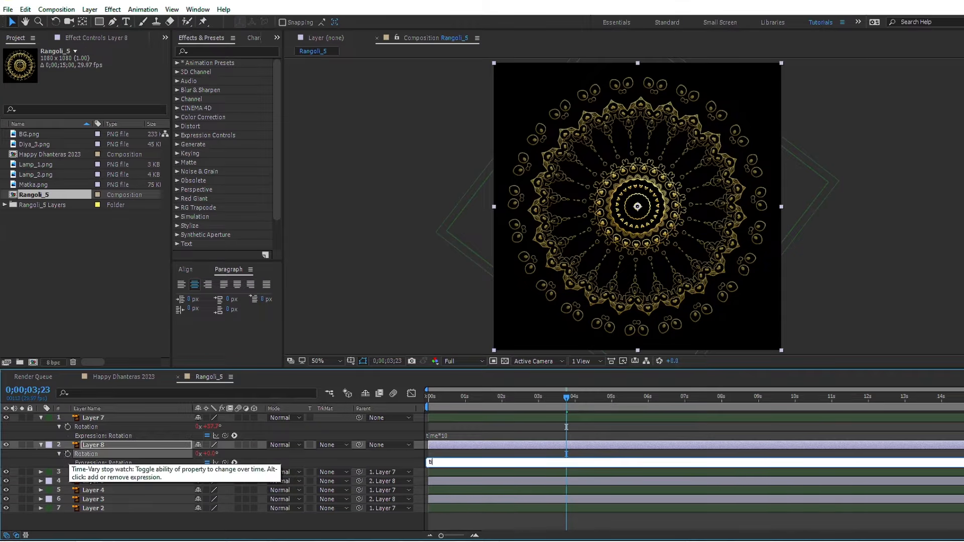
{"action": "type", "text": "me*-10"}
{"action": "key", "text": "KP_Enter"}
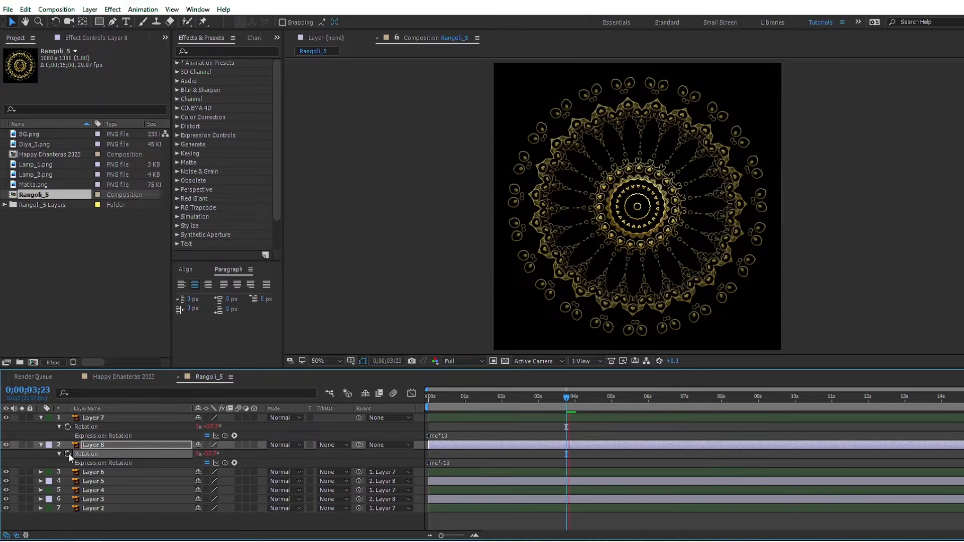
{"action": "key", "text": "space"}
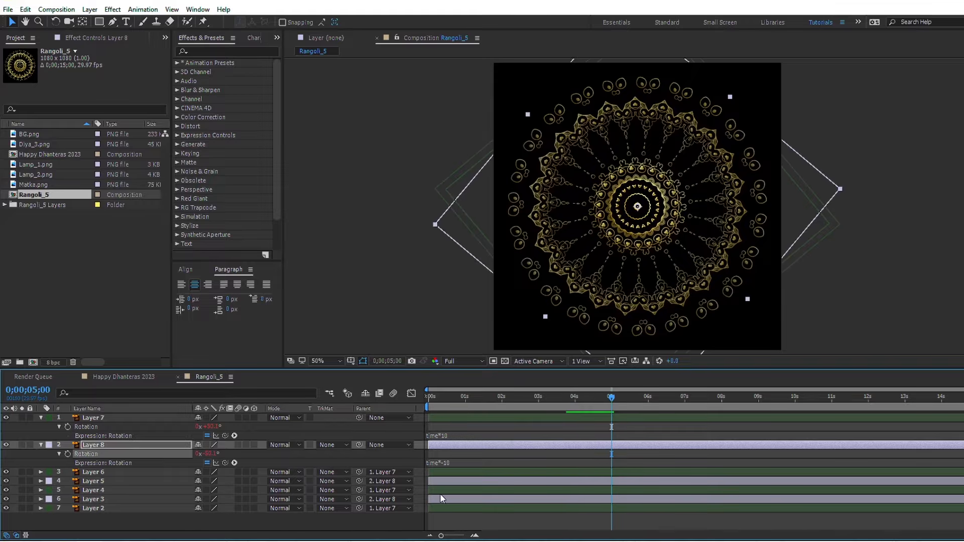
Step: Collapse all seven rangoli layers and trim their ends to frame 0;00;00;01
{"action": "left_click", "coordinate": [454, 509]}
{"action": "left_click", "coordinate": [442, 418], "text": "shift"}
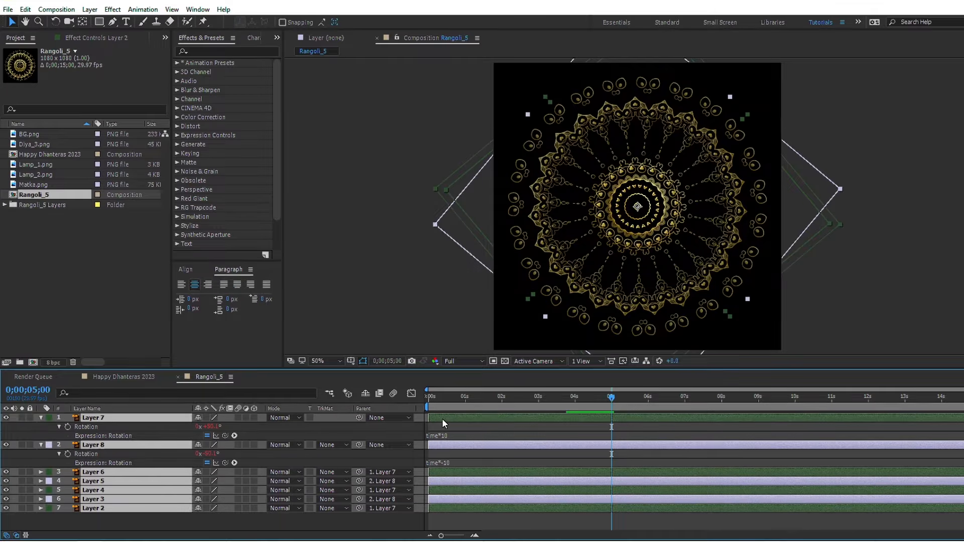
{"action": "key", "text": "u"}
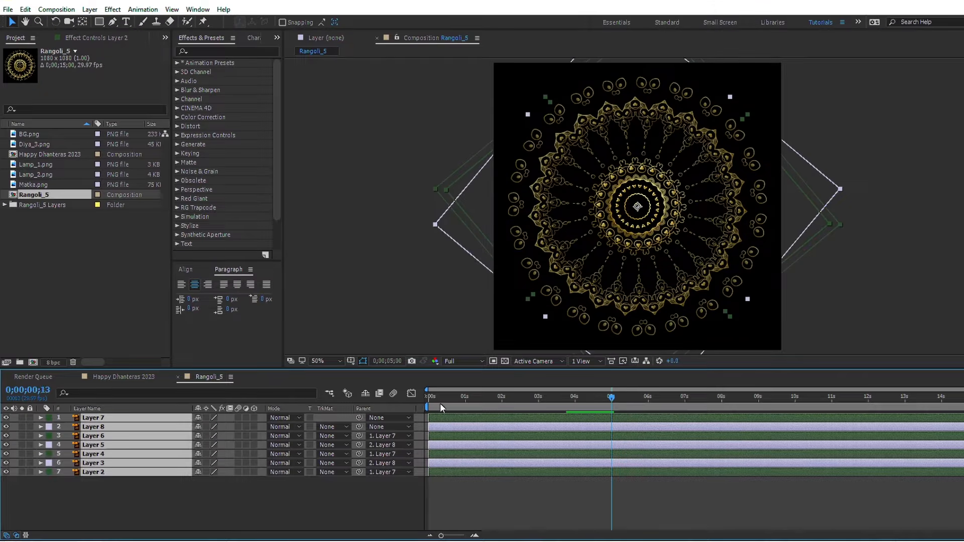
{"action": "left_click_drag", "start_coordinate": [440, 403], "coordinate": [345, 402]}
{"action": "key", "text": "Page_Down"}
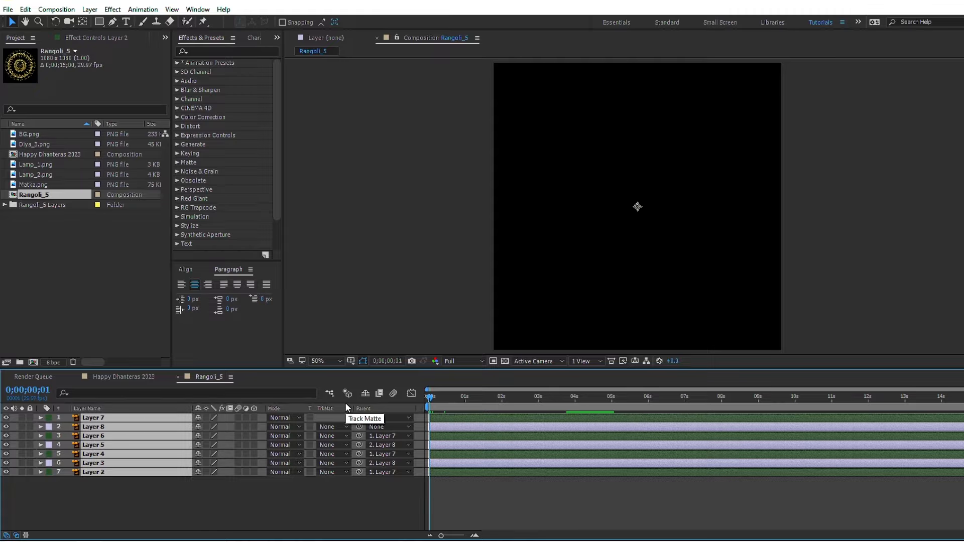
{"action": "key", "text": "alt+bracketright"}
Step: Sequence the trimmed layers without overlap, starting from Layer 2 and ending with Layer 7
{"action": "key", "text": "equal"}
{"action": "key", "text": "equal"}
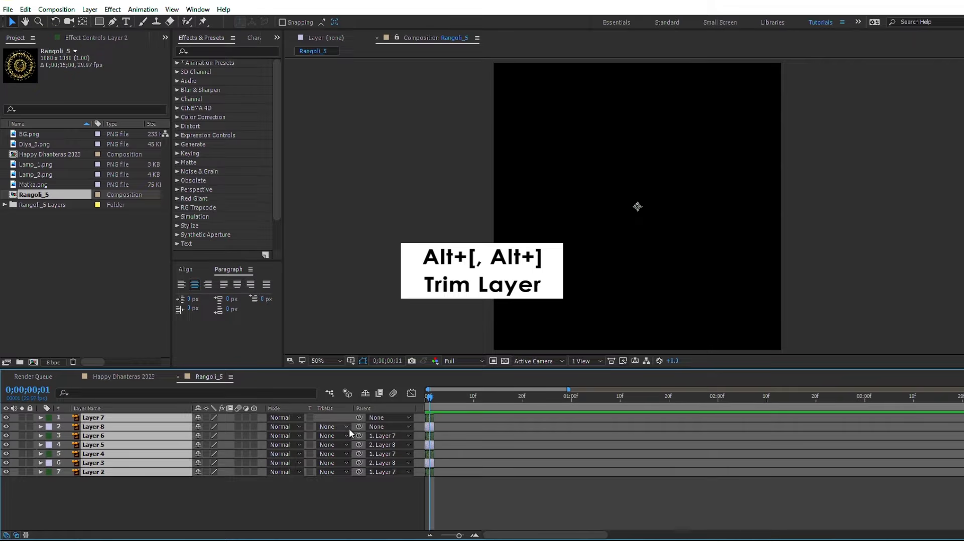
{"action": "right_click", "coordinate": [429, 461]}
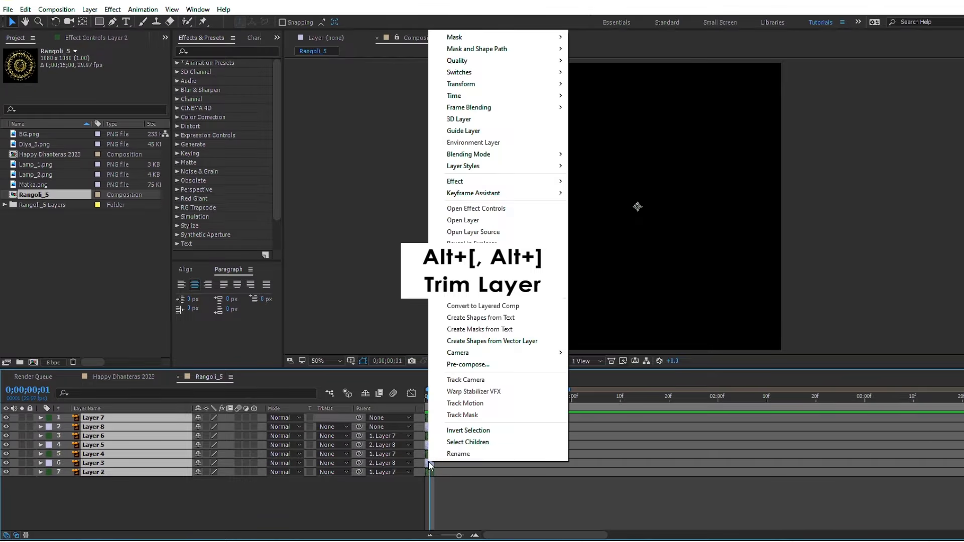
{"action": "mouse_move", "coordinate": [474, 200]}
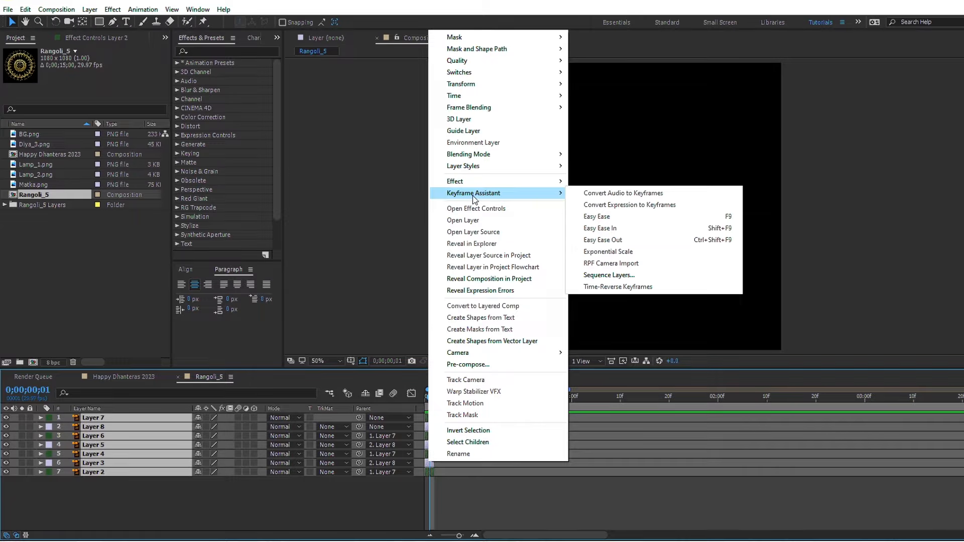
{"action": "left_click", "coordinate": [595, 276]}
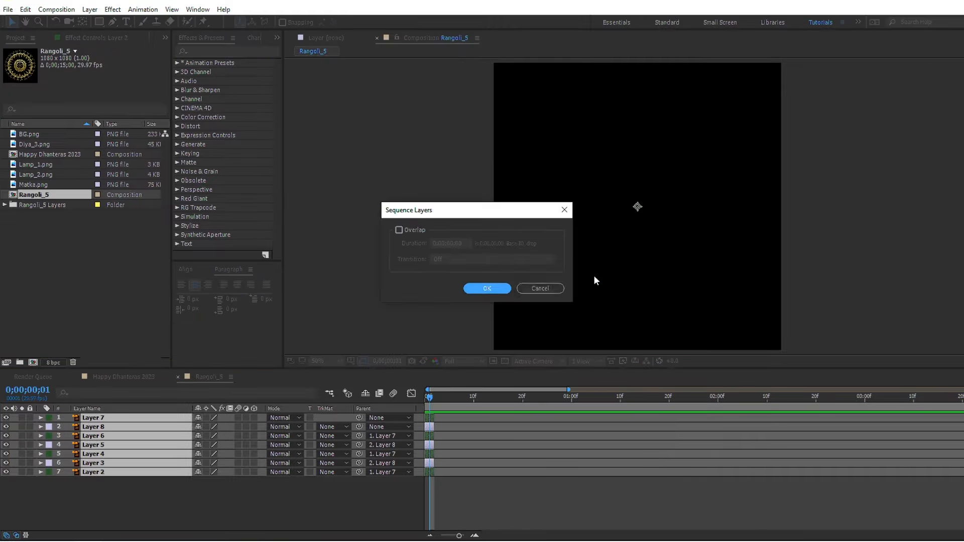
{"action": "left_click", "coordinate": [489, 293]}
Step: Extend the ends of all sequenced layers to 0;00;14;29 and preview the rangoli animation from the start
{"action": "left_click_drag", "start_coordinate": [501, 396], "coordinate": [963, 408]}
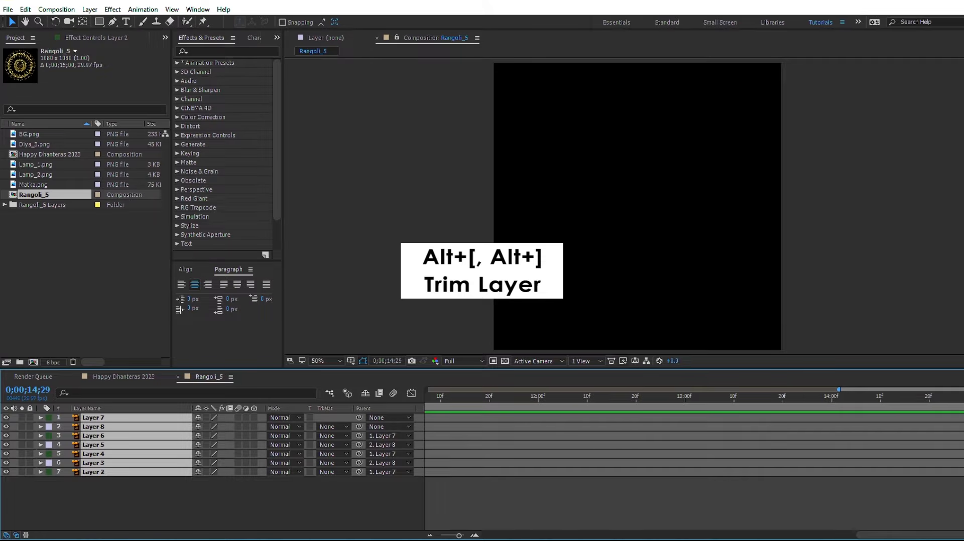
{"action": "key", "text": "alt+bracketright"}
{"action": "key", "text": "Home"}
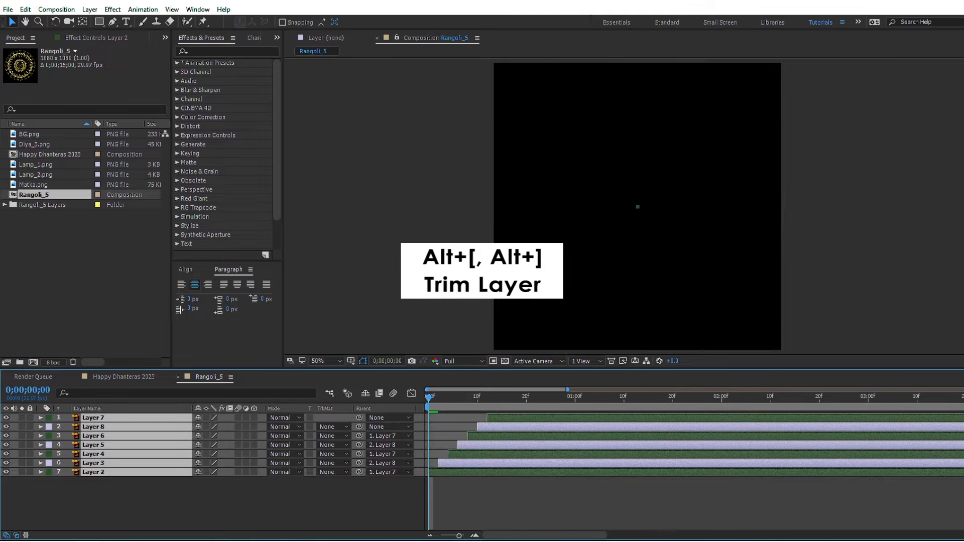
{"action": "key", "text": "space"}
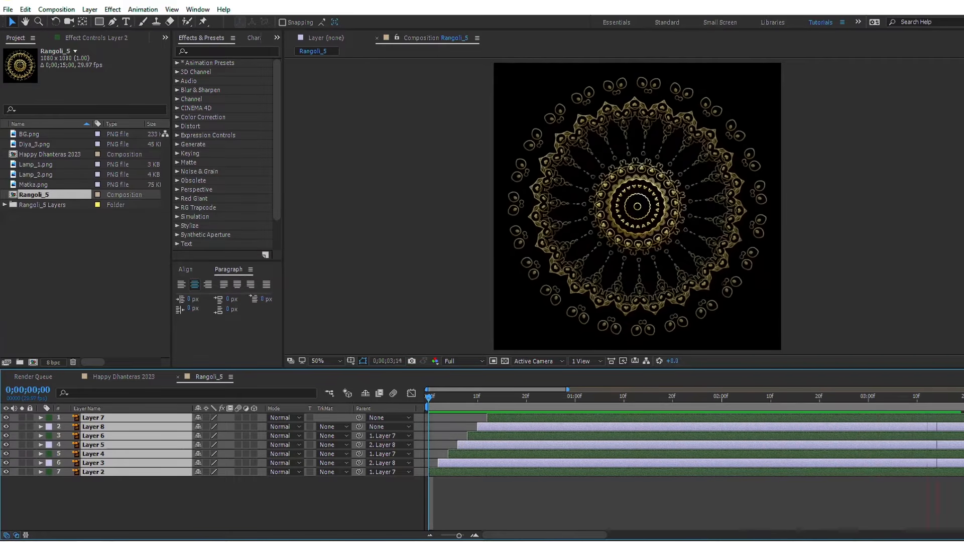
{"action": "key", "text": "space"}
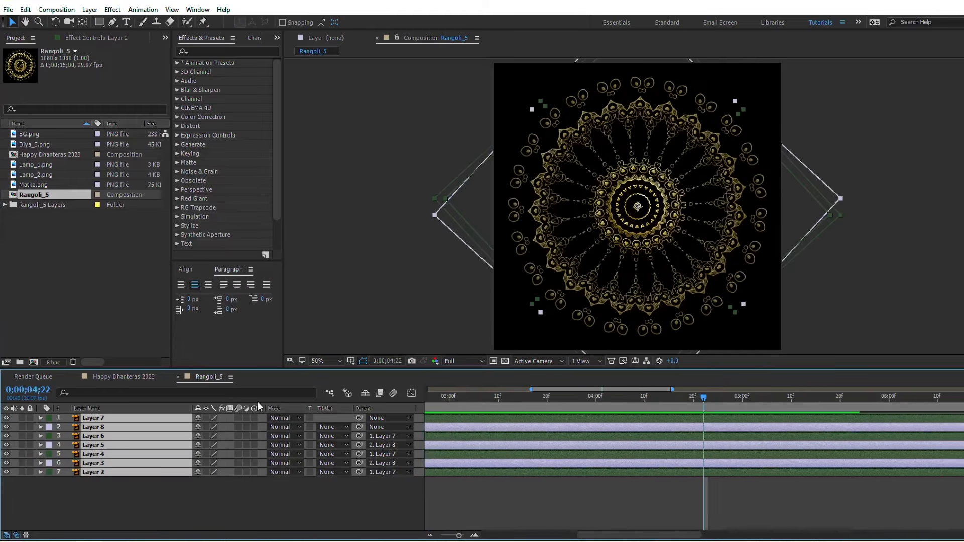
Step: Add the Rangoli_5 composition as the uppermost layer in Happy Dhanteras 2023 and preview it from the start
{"action": "left_click", "coordinate": [137, 380]}
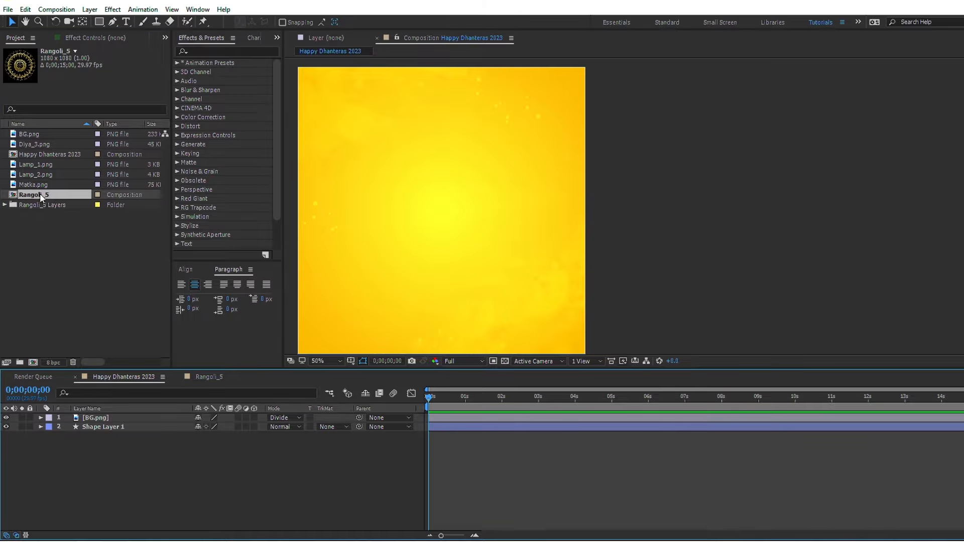
{"action": "left_click_drag", "start_coordinate": [40, 194], "coordinate": [77, 420]}
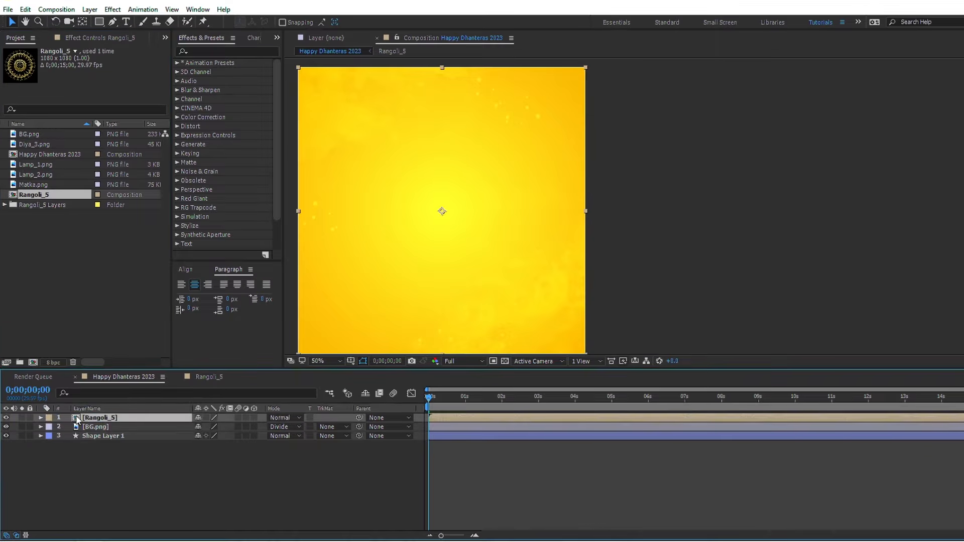
{"action": "key", "text": "space"}
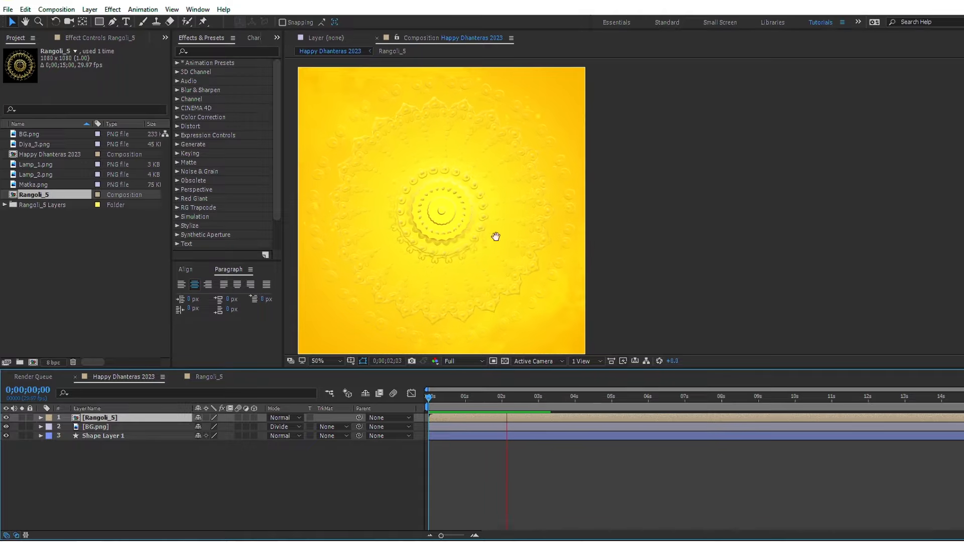
{"action": "key", "text": "space"}
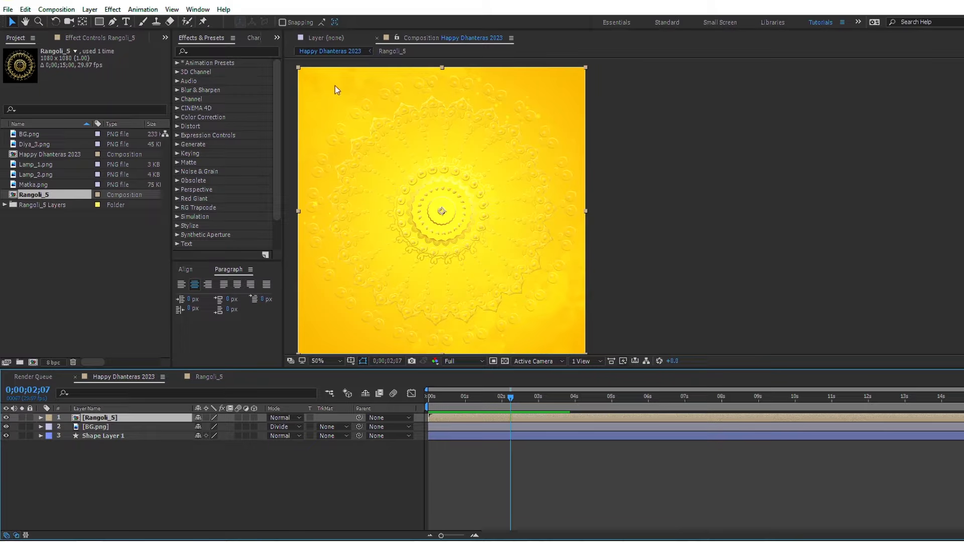
Step: Apply the Fill effect to the Rangoli_5 layer with its default red color
{"action": "left_click", "coordinate": [228, 50]}
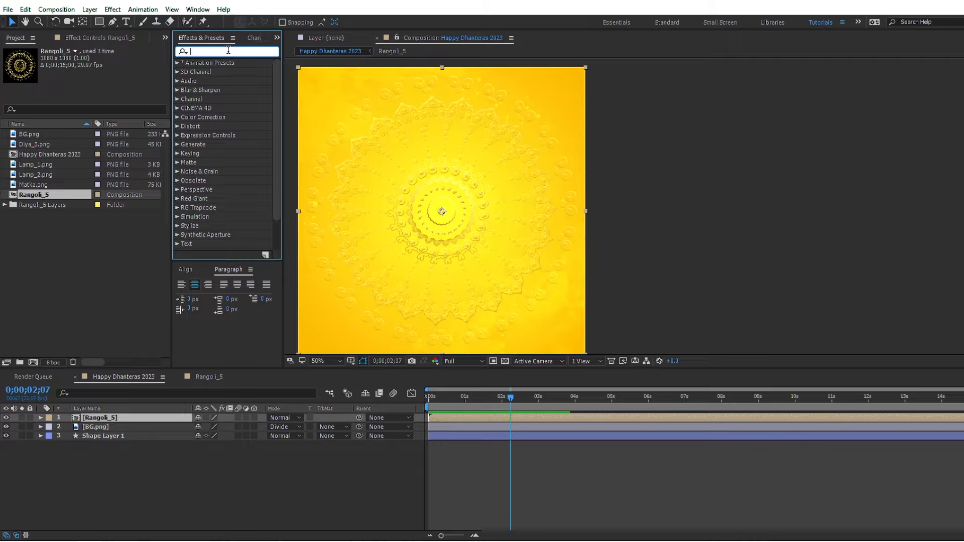
{"action": "type", "text": "fill"}
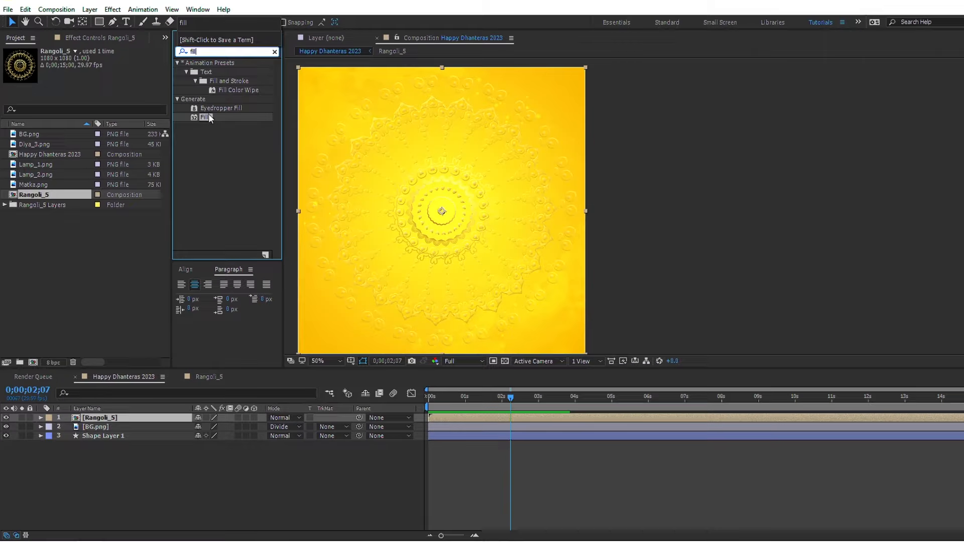
{"action": "left_click_drag", "start_coordinate": [209, 117], "coordinate": [455, 417]}
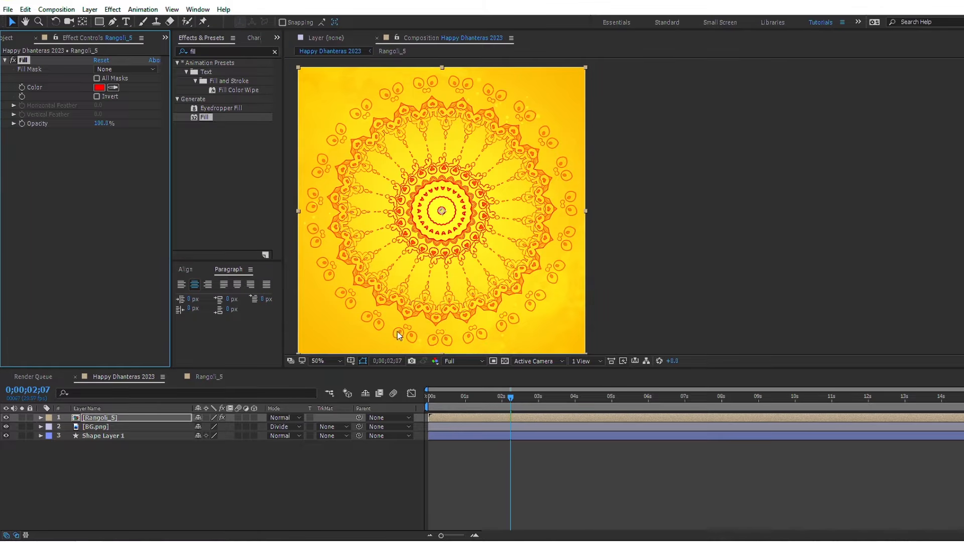
Step: Set the Rangoli_5 layer's Scale to 80%
{"action": "key", "text": "s"}
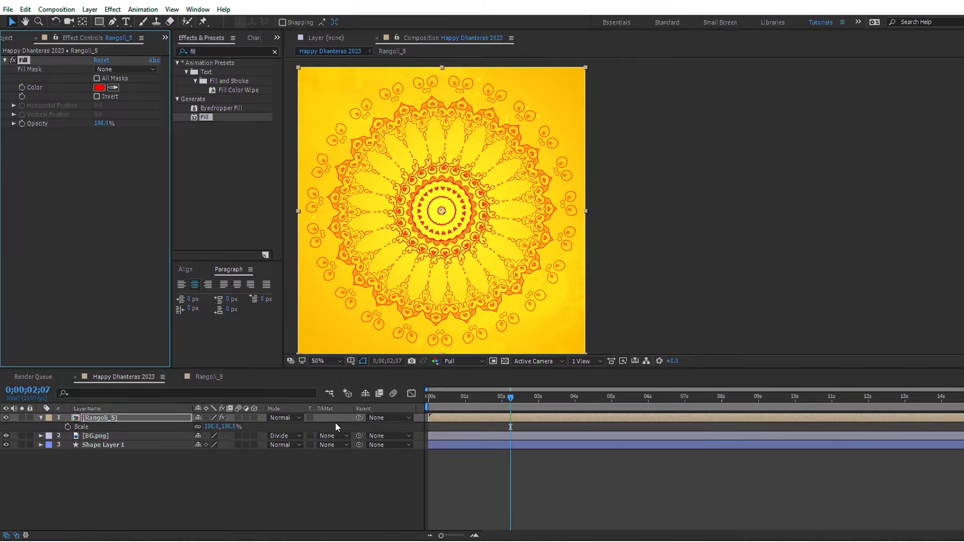
{"action": "left_click", "coordinate": [227, 426]}
{"action": "type", "text": "80"}
{"action": "key", "text": "Return"}
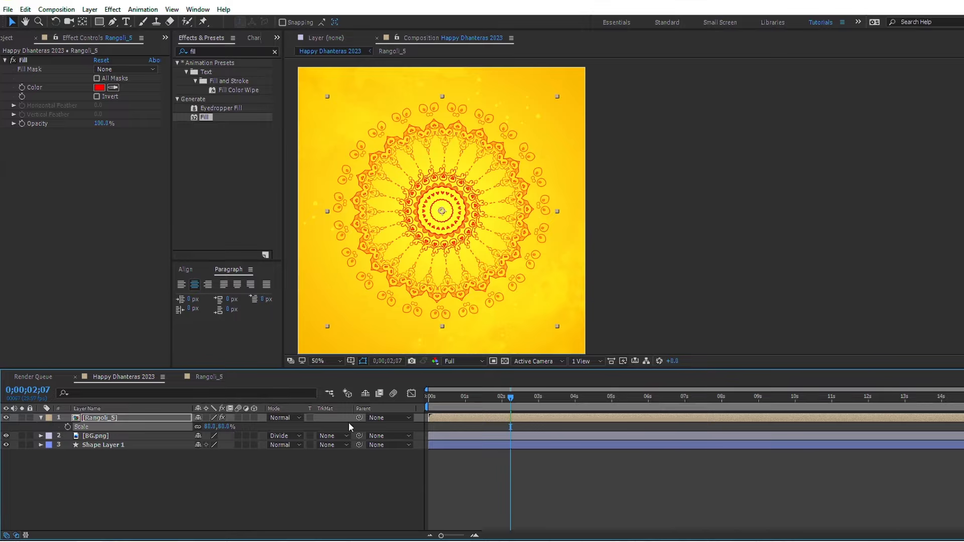
Step: At 0;00;02;00, draw a circle on a new shape layer covering the inner part of the rangoli with the Ellipse tool
{"action": "left_click_drag", "start_coordinate": [512, 402], "coordinate": [503, 404]}
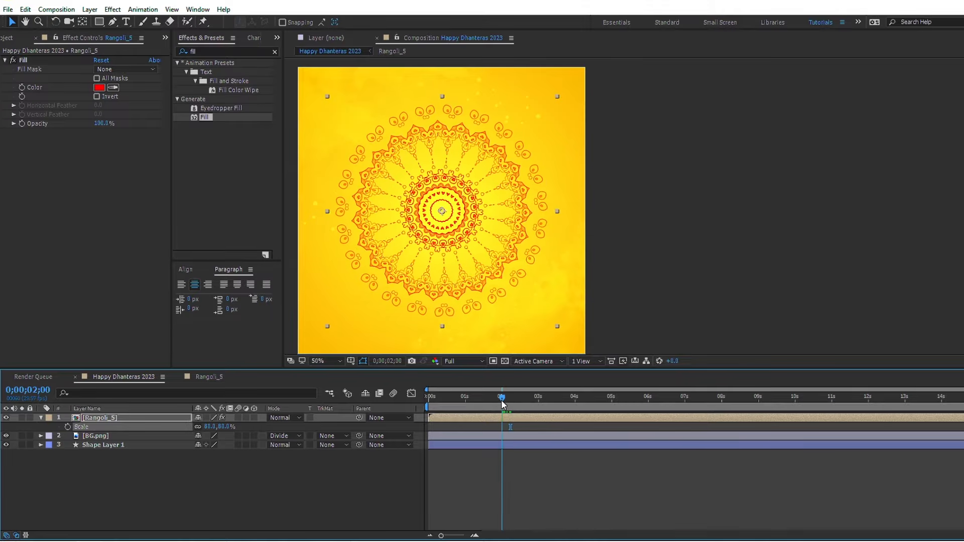
{"action": "left_click", "coordinate": [543, 483]}
{"action": "left_click", "coordinate": [99, 22]}
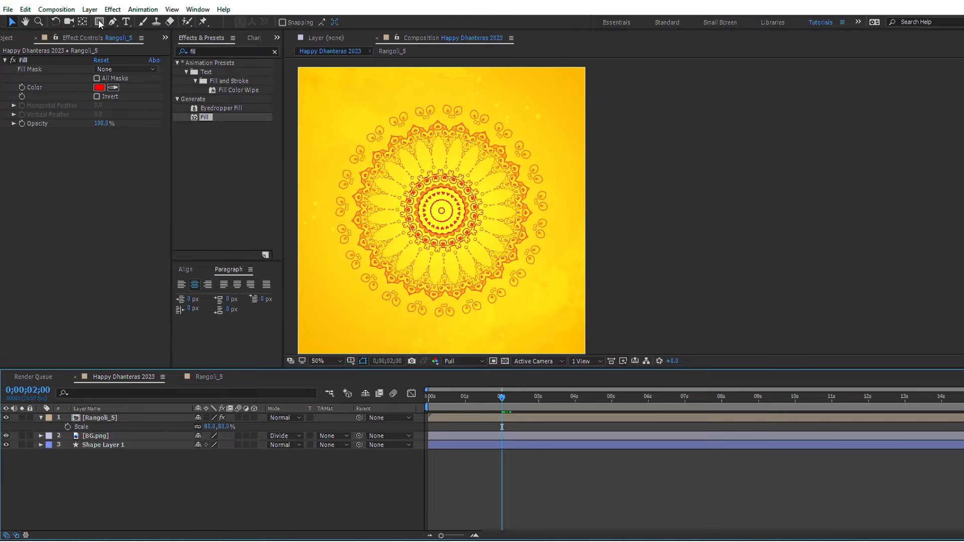
{"action": "left_click", "coordinate": [148, 44]}
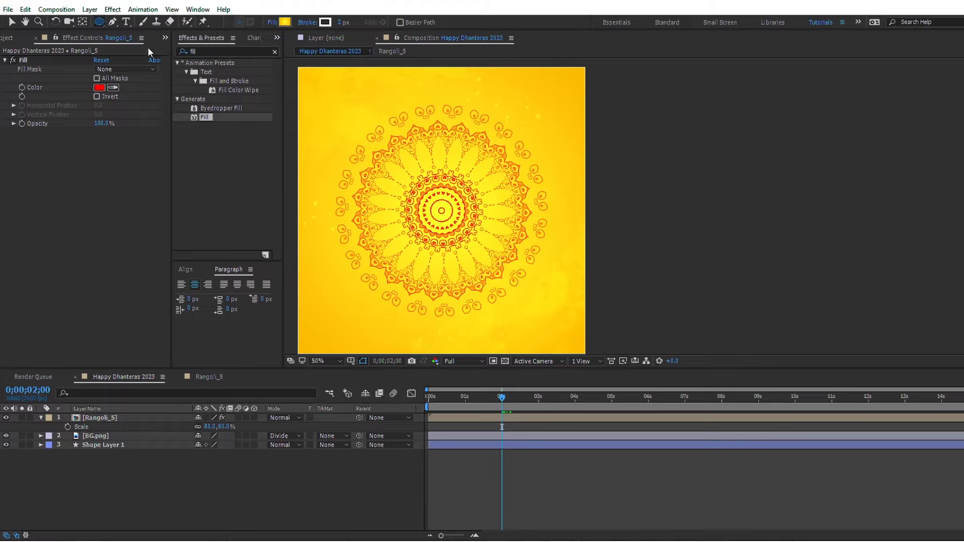
{"action": "left_click_drag", "start_coordinate": [382, 155], "coordinate": [515, 292]}
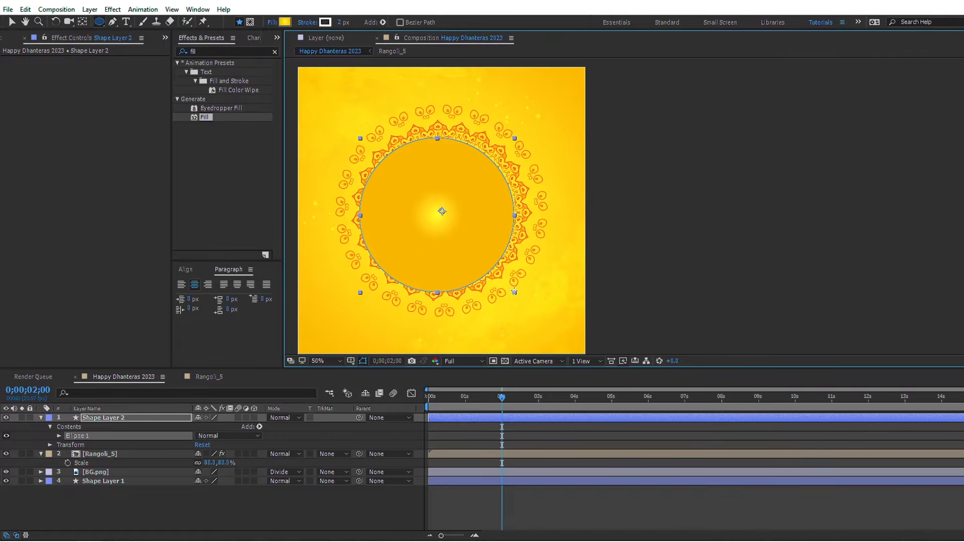
Step: Set the circle's stroke to None, center its anchor point, and center the shape layer in the composition
{"action": "left_click", "coordinate": [308, 22]}
{"action": "left_click", "coordinate": [378, 105]}
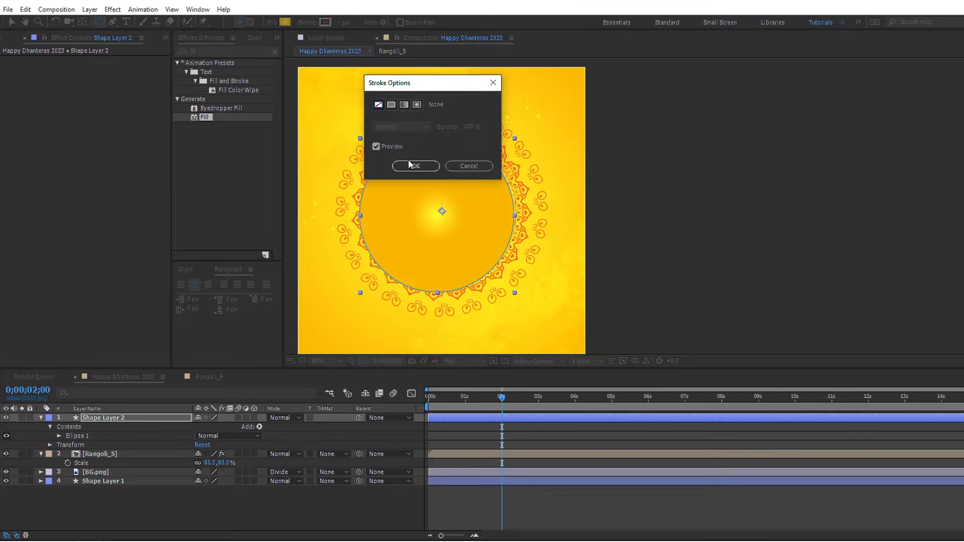
{"action": "left_click", "coordinate": [416, 165]}
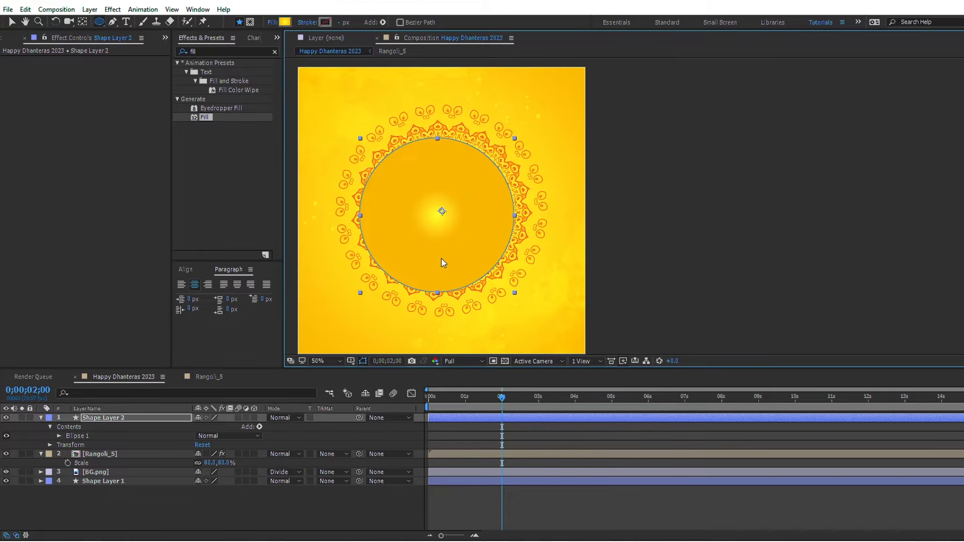
{"action": "key", "text": "ctrl+alt+Home"}
{"action": "key", "text": "ctrl+Home"}
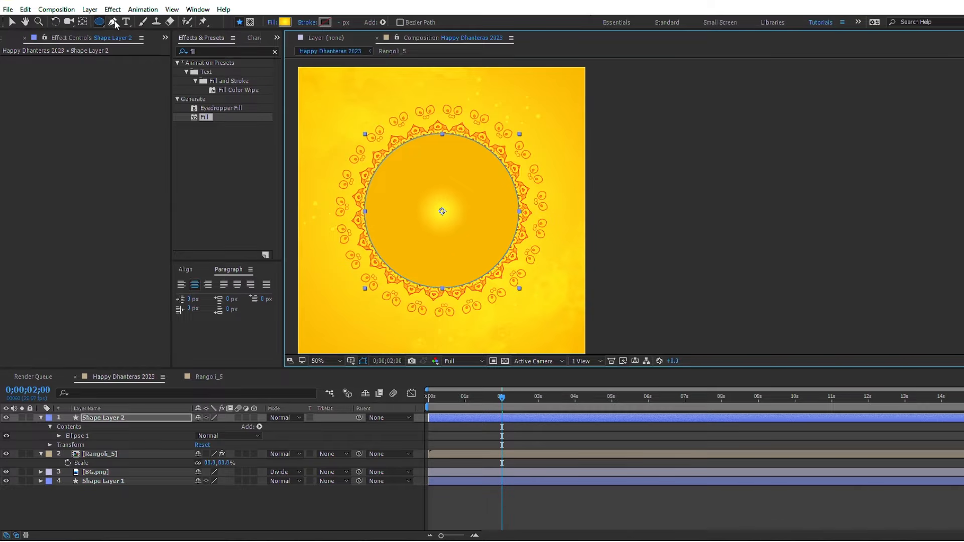
Step: Convert Ellipse 1's path in Shape Layer 2 to a Bezier path
{"action": "left_click", "coordinate": [73, 437]}
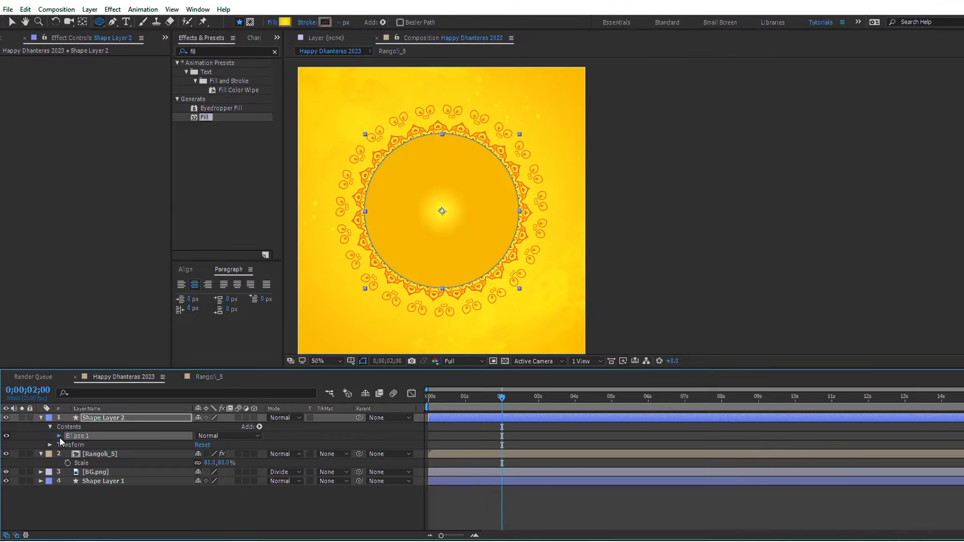
{"action": "left_click", "coordinate": [59, 436]}
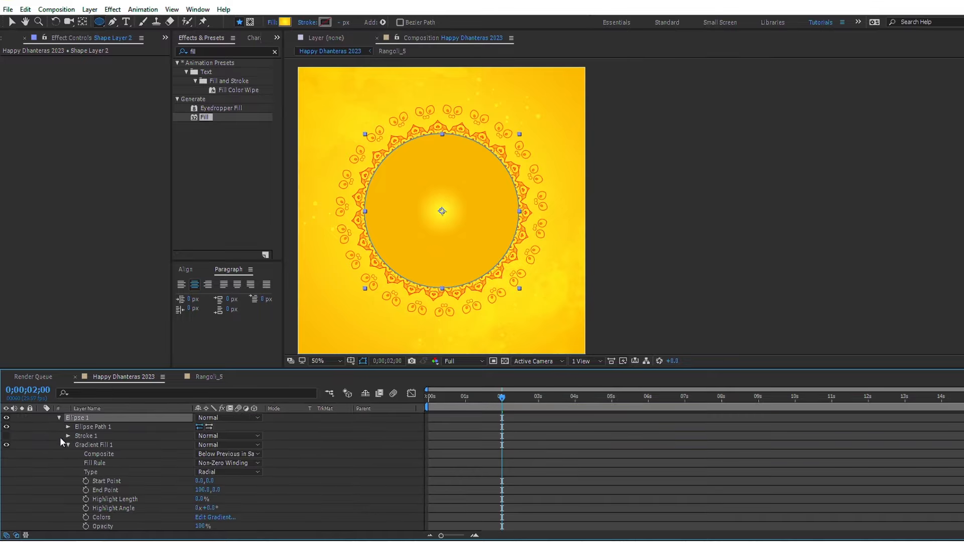
{"action": "right_click", "coordinate": [104, 426]}
{"action": "left_click", "coordinate": [132, 434]}
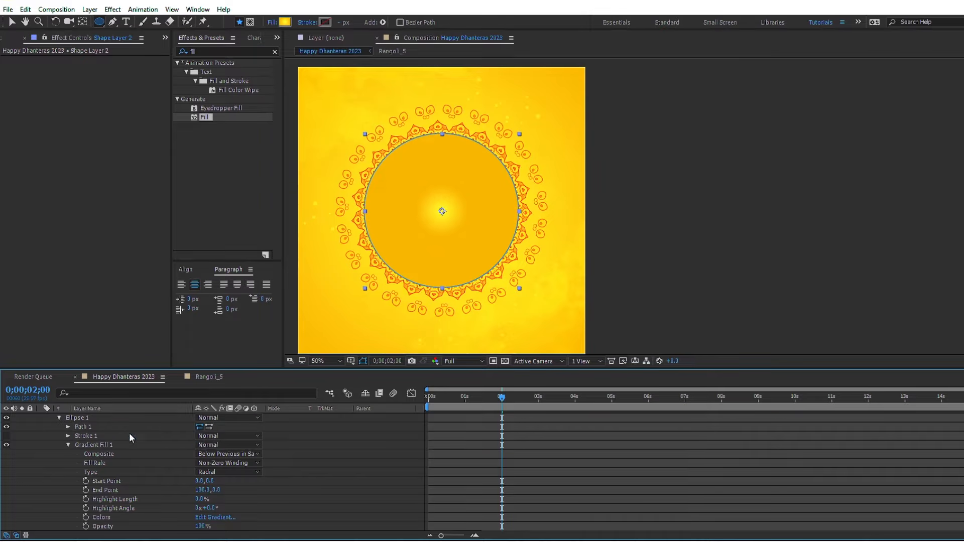
Step: Turn the circle into a lower half circle by adding points just below both side vertices, deleting the upper vertex and making the side vertices corners
{"action": "left_click", "coordinate": [118, 24]}
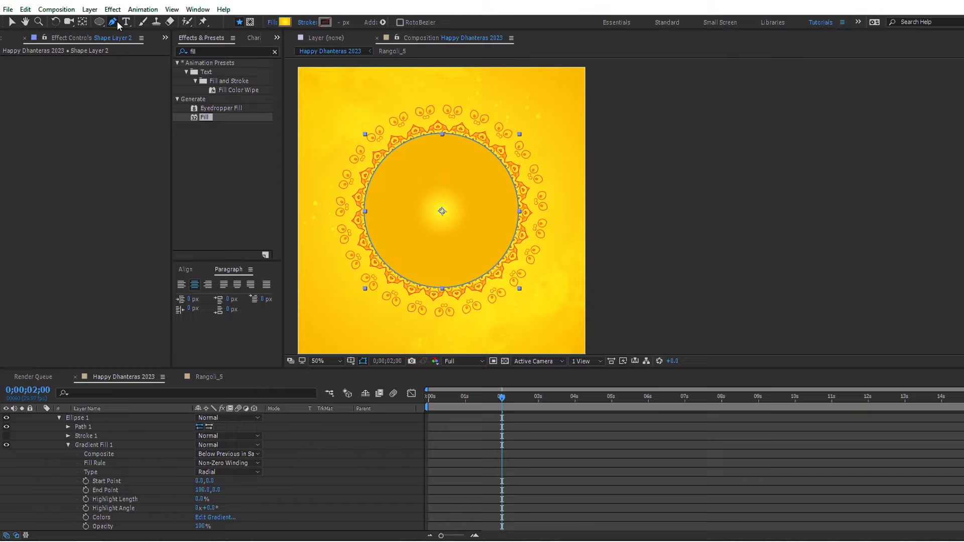
{"action": "left_click", "coordinate": [365, 220]}
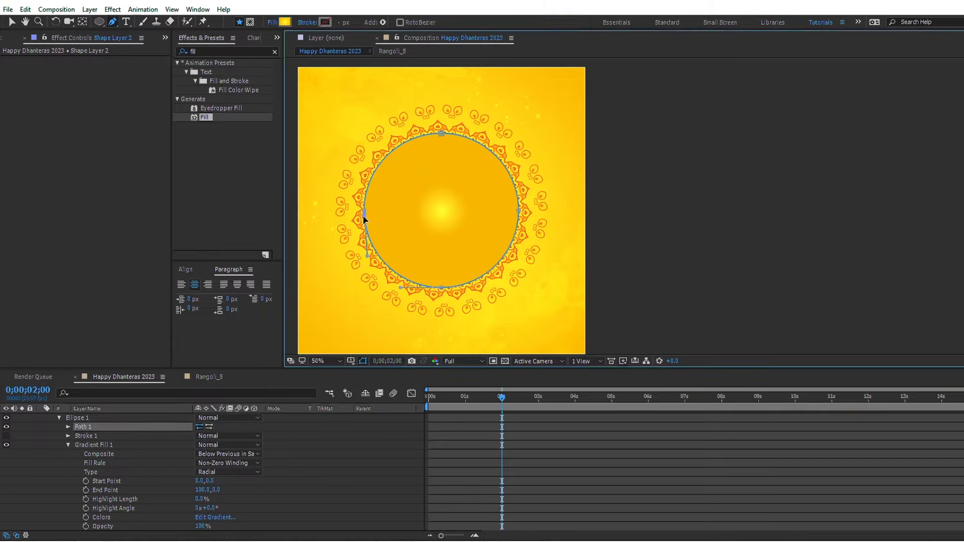
{"action": "left_click", "coordinate": [519, 216]}
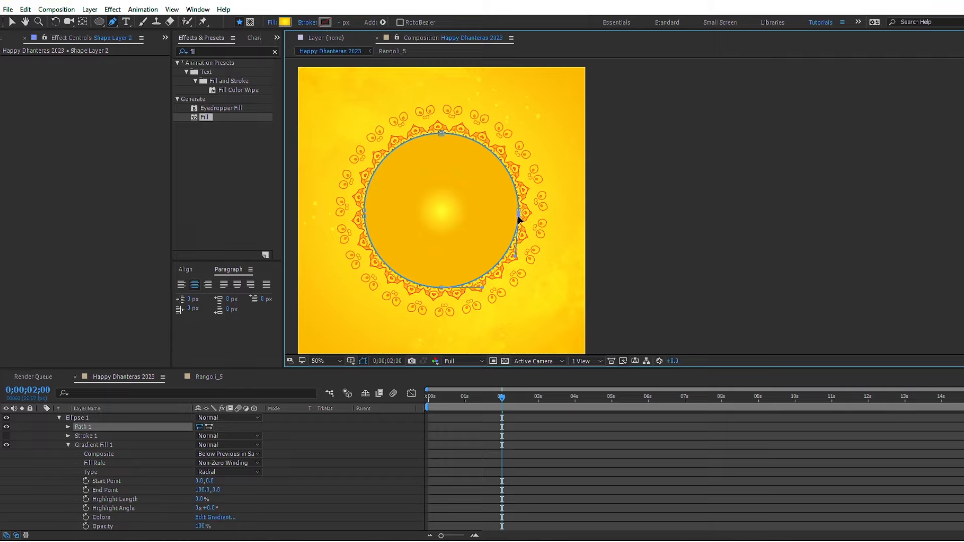
{"action": "left_click", "coordinate": [441, 134]}
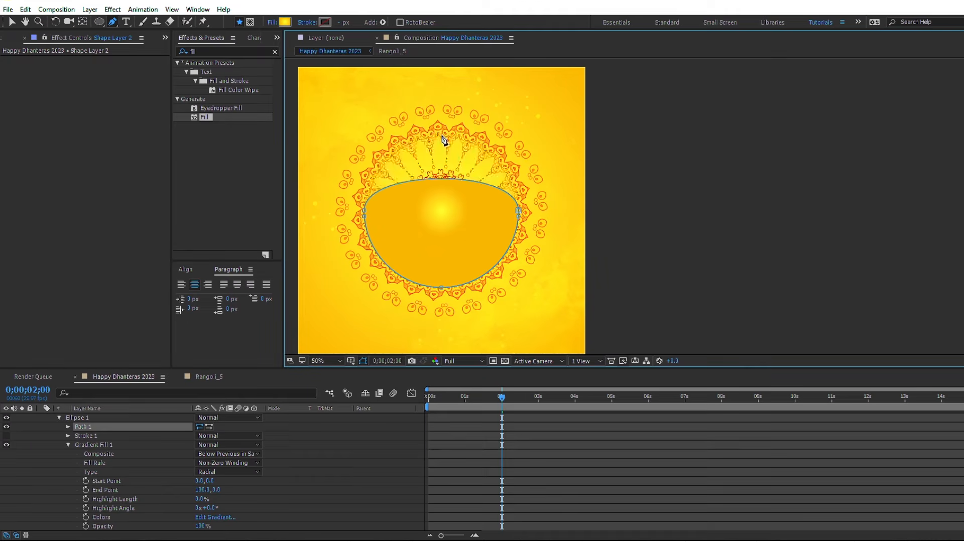
{"action": "left_click", "coordinate": [364, 212], "text": "alt"}
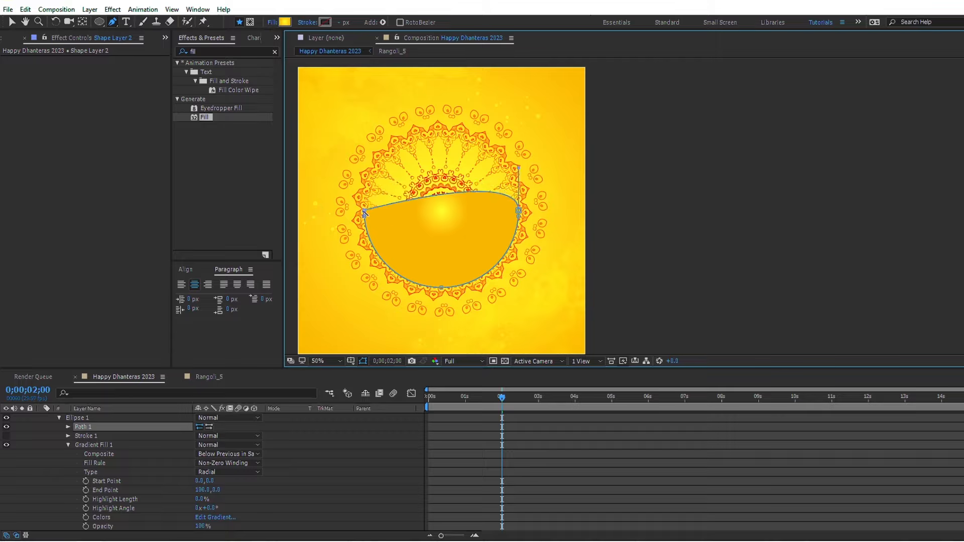
{"action": "left_click", "coordinate": [519, 211], "text": "alt"}
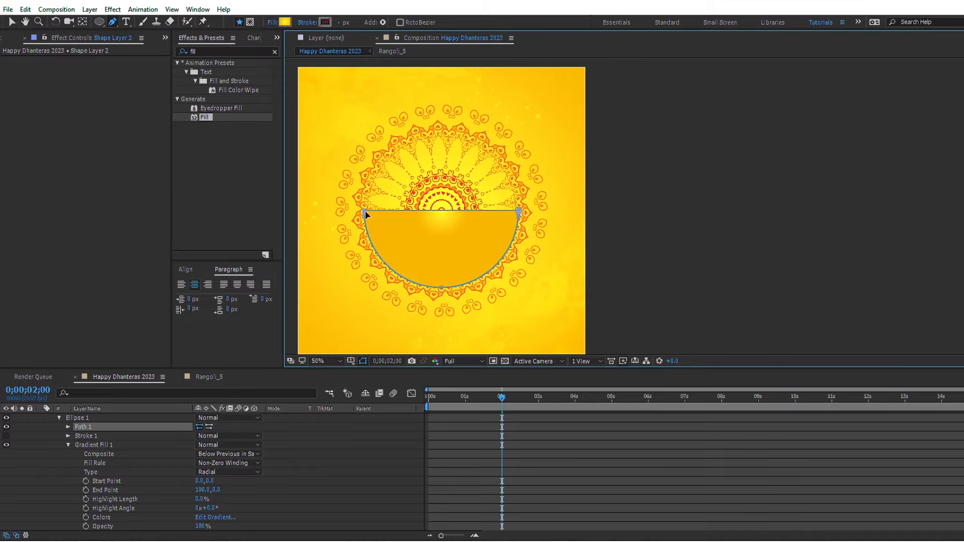
Step: Raise the half circle's straight edge past the canvas's upper border to form a tall panel with a rounded lower end
{"action": "key", "text": "shift+Up"}
{"action": "key", "text": "shift+Up"}
{"action": "key", "text": "shift+Up"}
{"action": "key", "text": "shift+Up"}
{"action": "key", "text": "shift+Up"}
{"action": "key", "text": "shift+Up"}
{"action": "key", "text": "shift+Up"}
{"action": "key", "text": "shift+Up"}
{"action": "key", "text": "shift+Up"}
{"action": "key", "text": "shift+Up"}
{"action": "key", "text": "shift+Up"}
{"action": "key", "text": "shift+Up"}
{"action": "key", "text": "shift+Up"}
{"action": "key", "text": "shift+Up"}
{"action": "key", "text": "shift+Up"}
{"action": "key", "text": "shift+Up"}
{"action": "key", "text": "shift+Up"}
{"action": "key", "text": "shift+Up"}
{"action": "key", "text": "shift+Up"}
{"action": "key", "text": "shift+Up"}
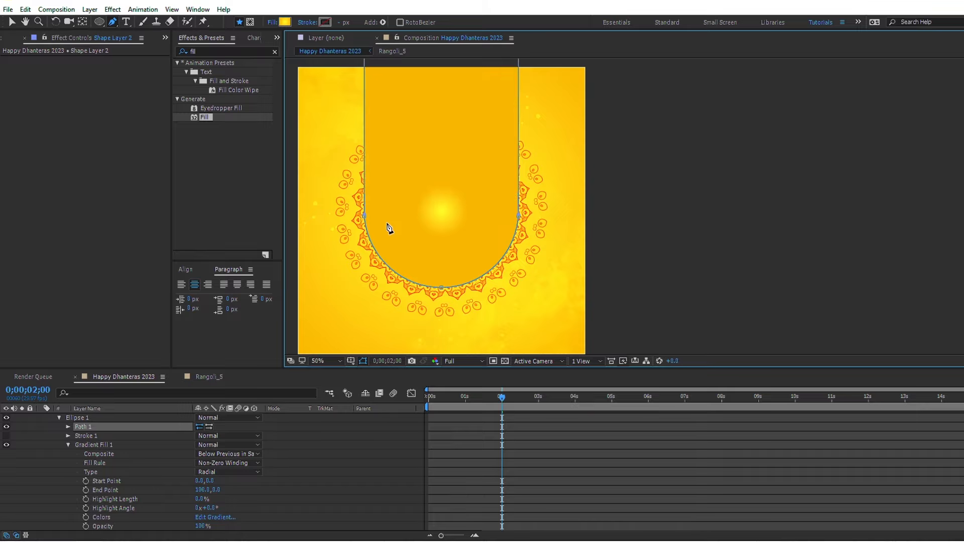
Step: Shift Shape Layer 2 and Rangoli_5 slightly down the canvas, keeping the rangoli aligned around the panel's rounded end
{"action": "left_click", "coordinate": [14, 24]}
{"action": "scroll", "coordinate": [530, 447], "scroll_direction": "up", "scroll_amount": 2}
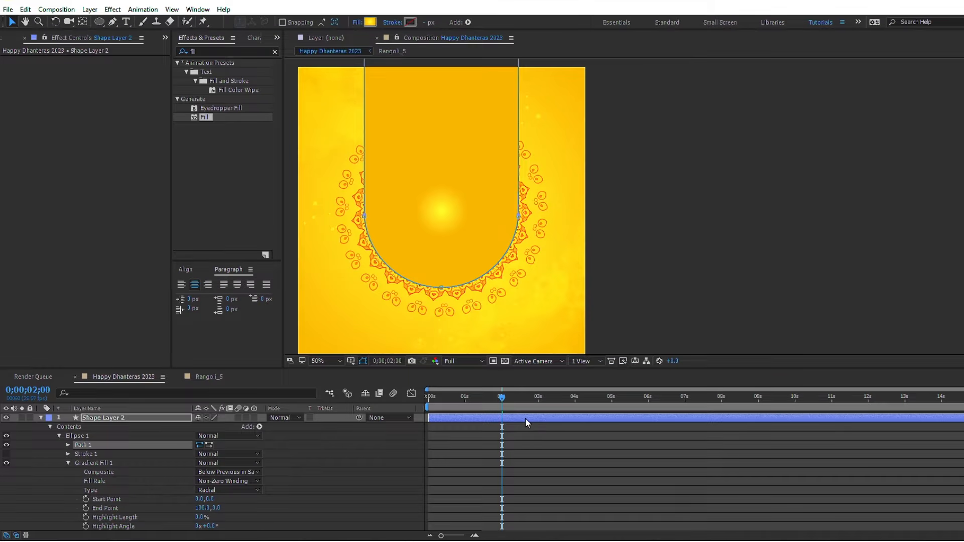
{"action": "left_click", "coordinate": [525, 418]}
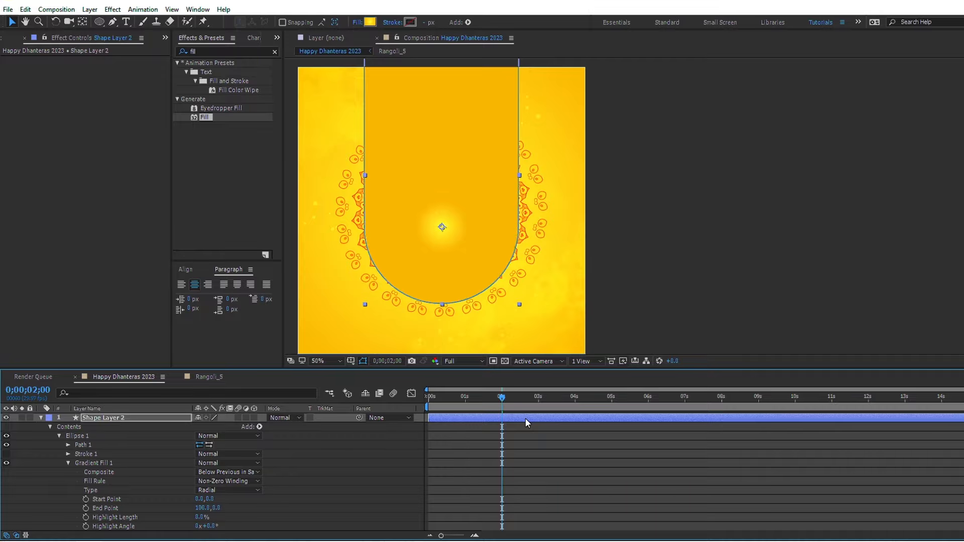
{"action": "scroll", "coordinate": [525, 427], "scroll_direction": "down", "scroll_amount": 4}
{"action": "left_click", "coordinate": [531, 500]}
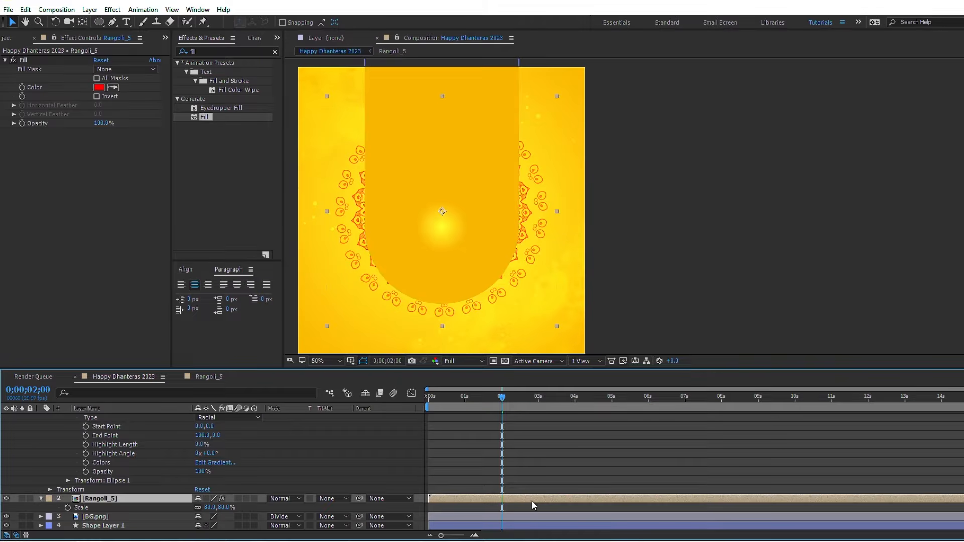
{"action": "key", "text": "shift+Down"}
{"action": "key", "text": "shift+Down"}
{"action": "key", "text": "shift+Down"}
{"action": "key", "text": "shift+Down"}
{"action": "key", "text": "shift+Down"}
{"action": "key", "text": "shift+Down"}
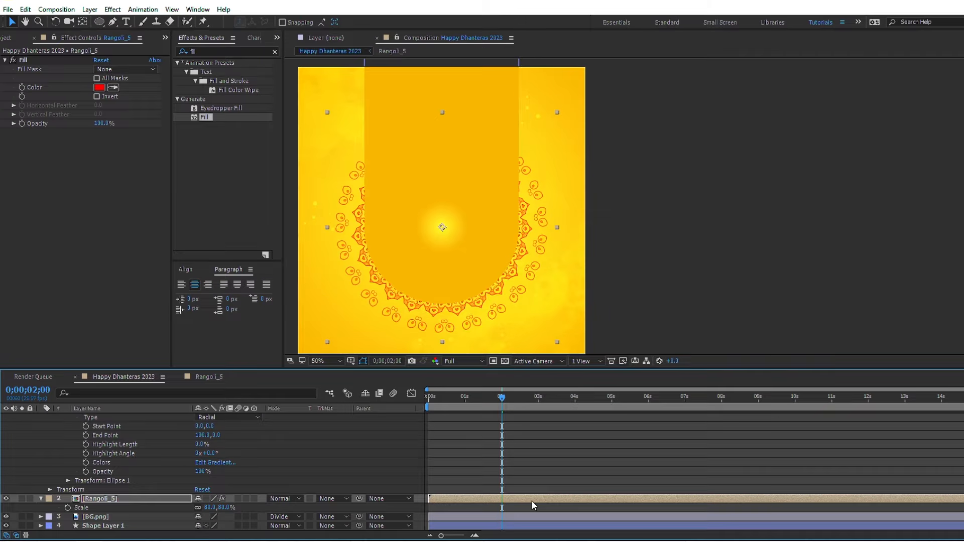
{"action": "key", "text": "shift+Down"}
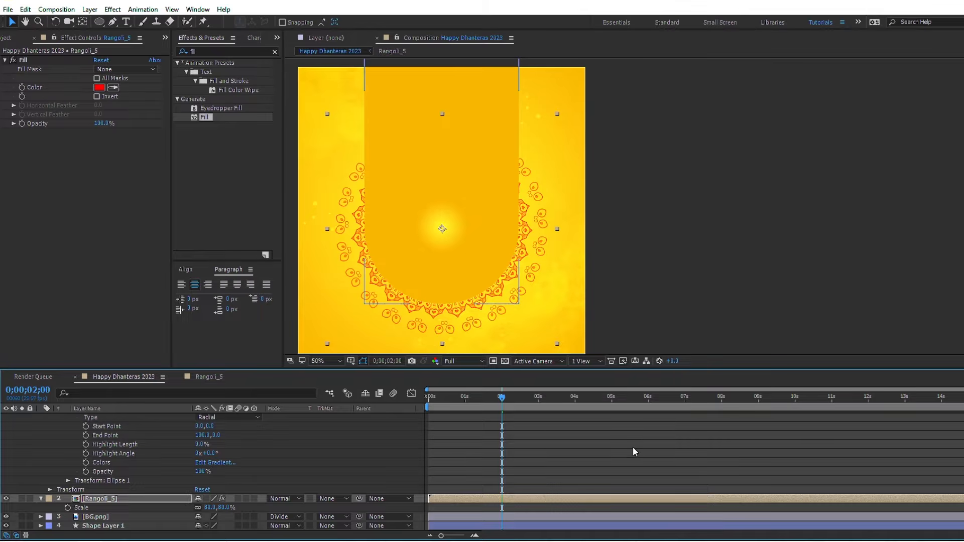
Step: Change Shape Layer 2's fill to a linear gradient with Start Point about -2, 290 and End Point about -14, -622
{"action": "scroll", "coordinate": [548, 463], "scroll_direction": "up", "scroll_amount": 4}
{"action": "left_click", "coordinate": [519, 419]}
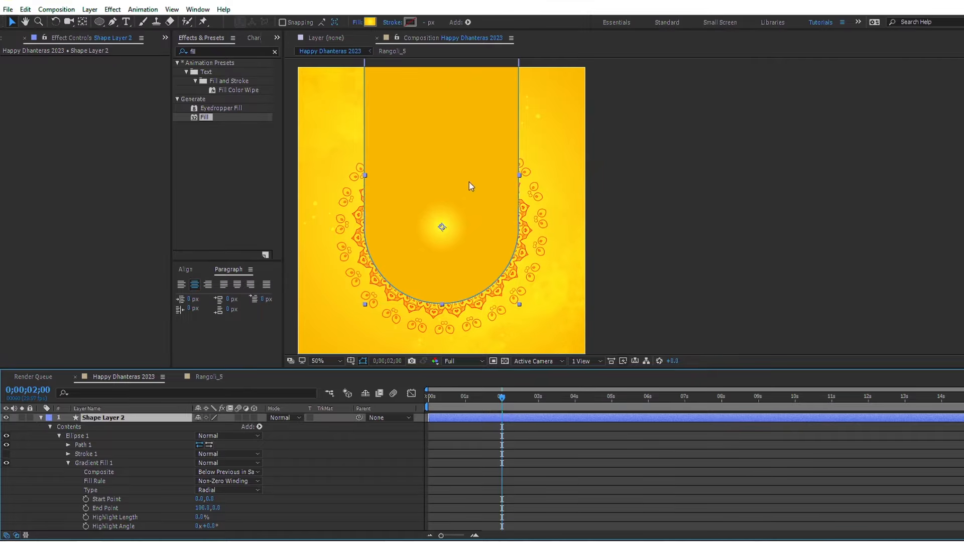
{"action": "left_click", "coordinate": [360, 22]}
{"action": "left_click", "coordinate": [405, 105]}
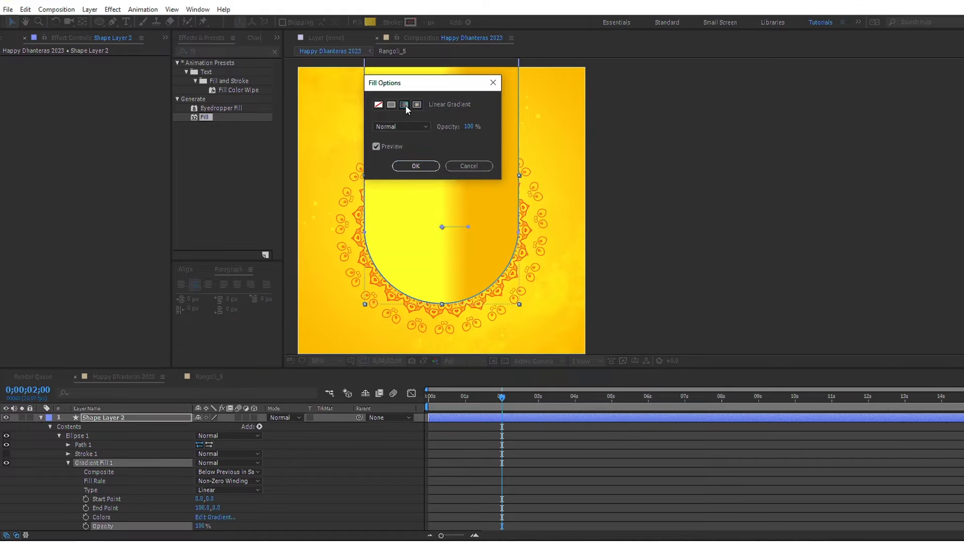
{"action": "left_click", "coordinate": [416, 166]}
{"action": "left_click_drag", "start_coordinate": [469, 227], "coordinate": [438, 61]}
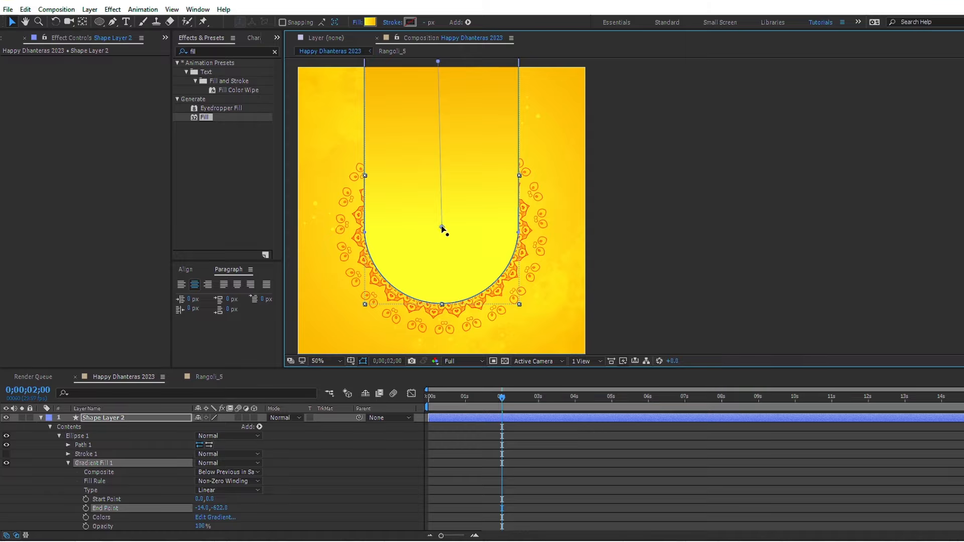
{"action": "left_click_drag", "start_coordinate": [441, 228], "coordinate": [441, 303]}
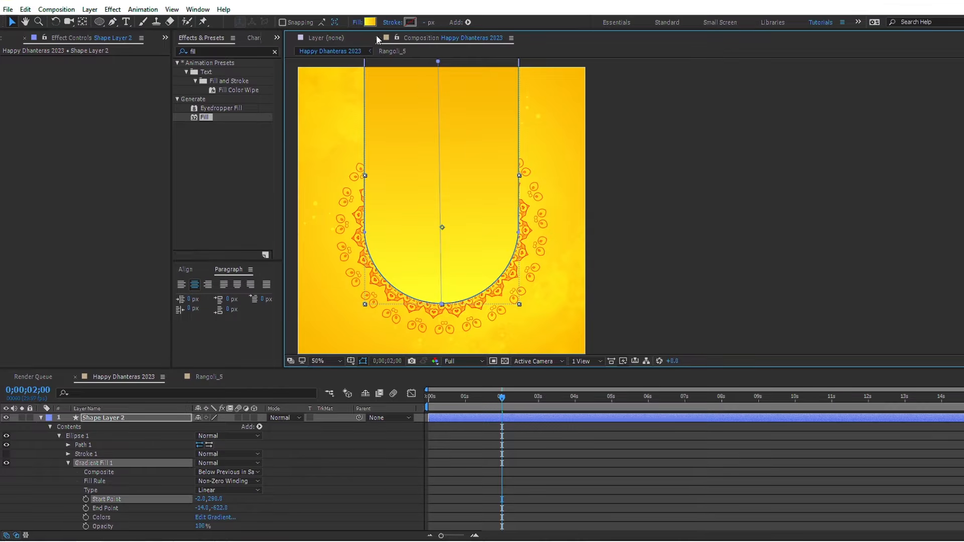
Step: Set the start colour of Shape Layer 2's gradient fill to purple 3A1B57
{"action": "left_click", "coordinate": [369, 22]}
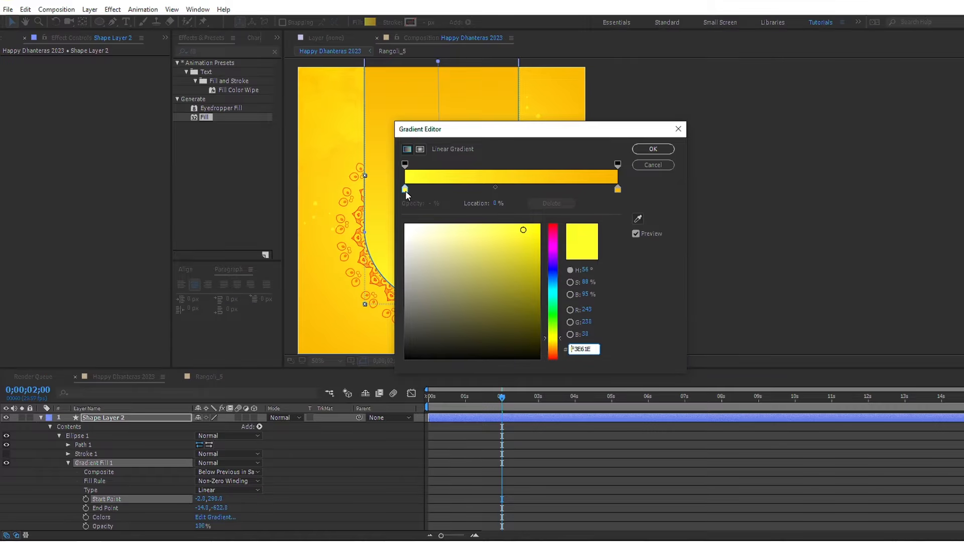
{"action": "left_click", "coordinate": [589, 350]}
{"action": "type", "text": "3A1"}
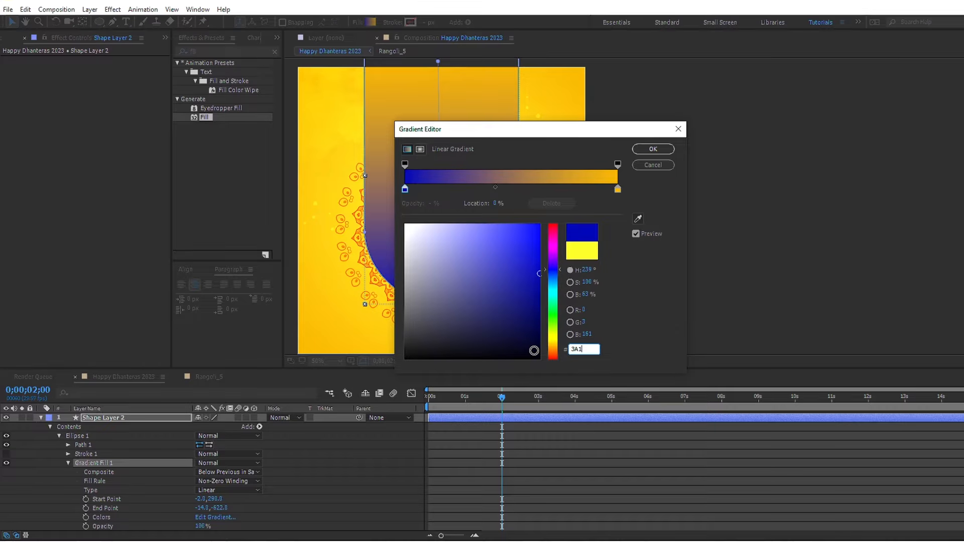
{"action": "type", "text": "B5"}
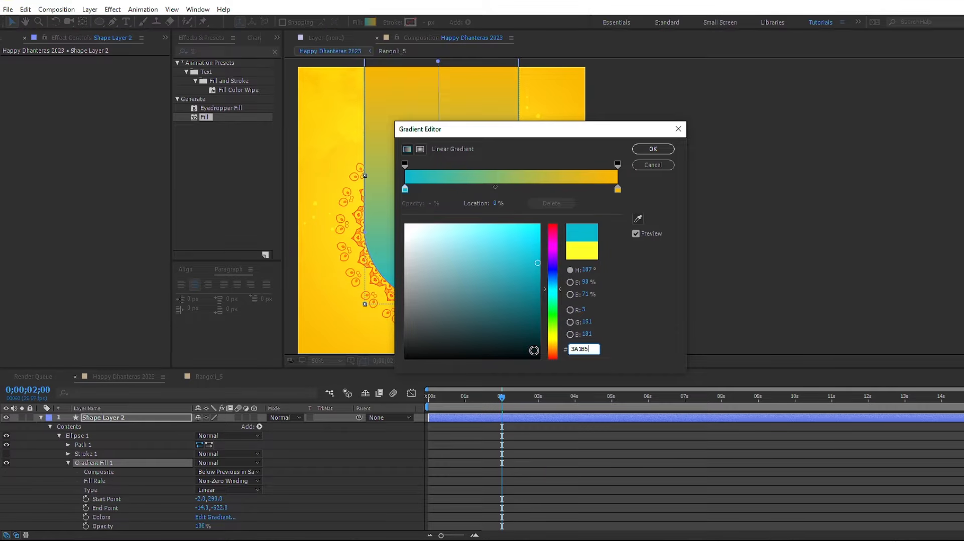
{"action": "type", "text": "7"}
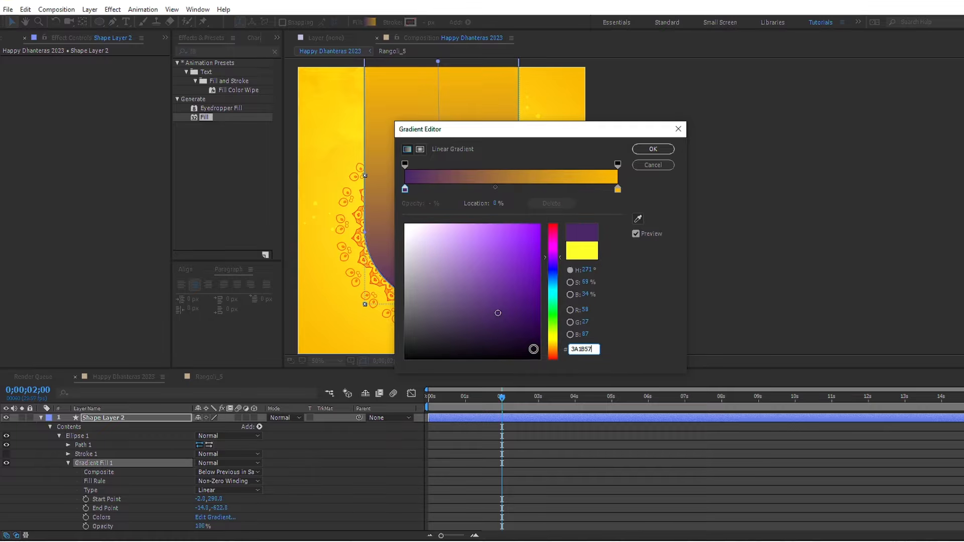
Step: Set the end colour of Shape Layer 2's gradient fill to magenta 8B165F
{"action": "left_click", "coordinate": [617, 190]}
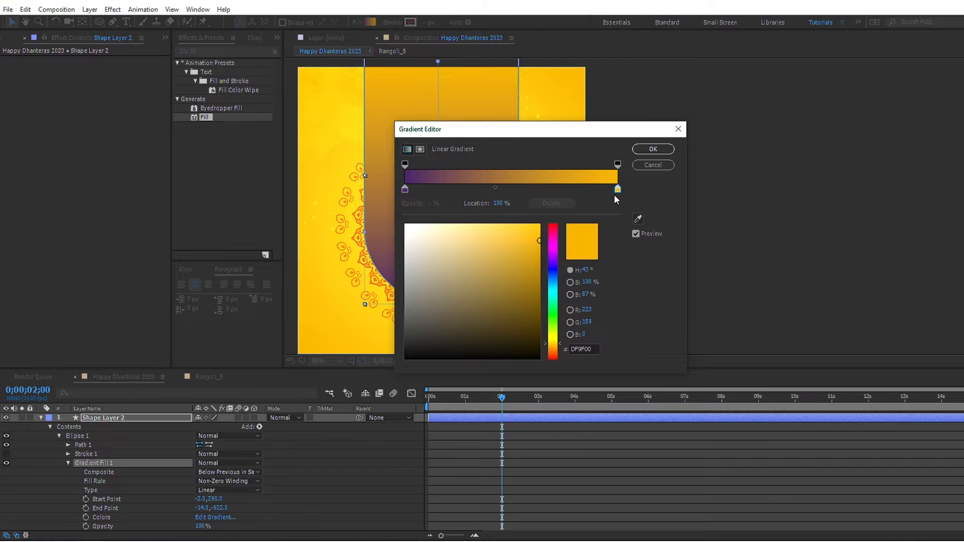
{"action": "left_click", "coordinate": [589, 349]}
{"action": "type", "text": "8B"}
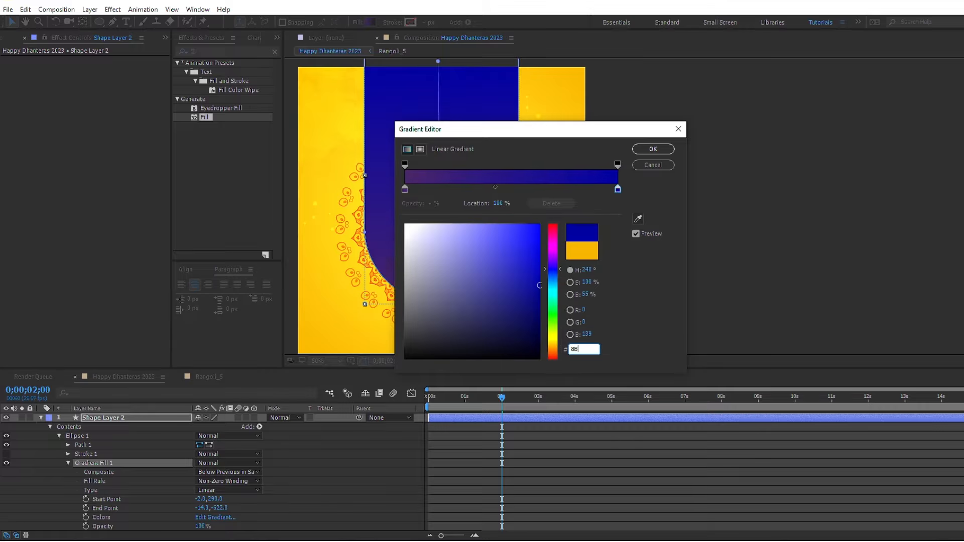
{"action": "type", "text": "16"}
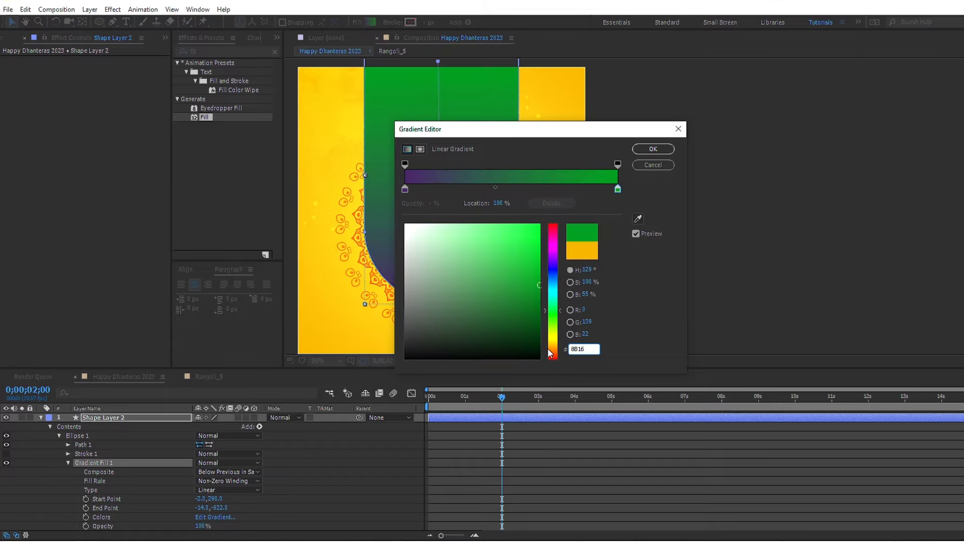
{"action": "type", "text": "5F"}
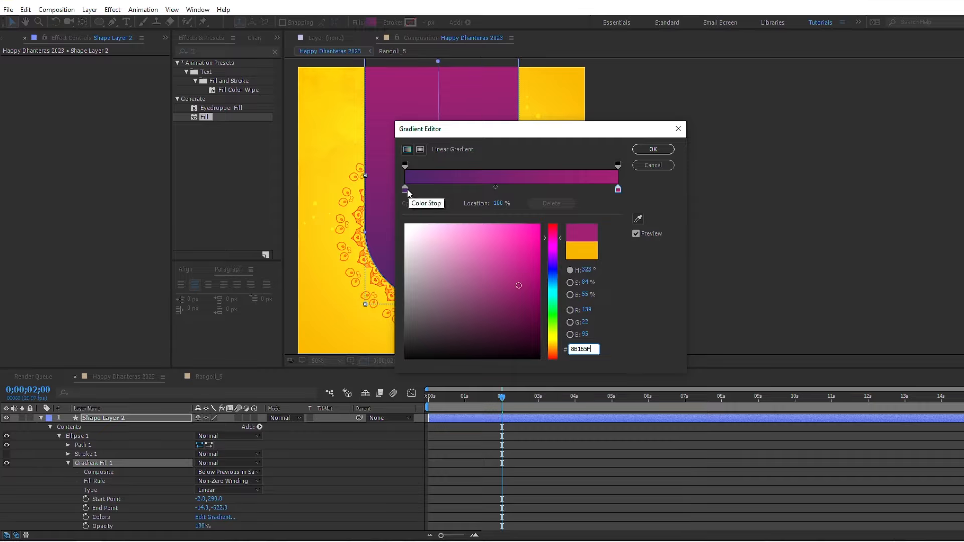
Step: Rearrange the fill gradient's colour stops so magenta sits at 0% and purple near the middle, and accept the gradient
{"action": "left_click_drag", "start_coordinate": [406, 189], "coordinate": [511, 198]}
{"action": "left_click_drag", "start_coordinate": [617, 190], "coordinate": [382, 186]}
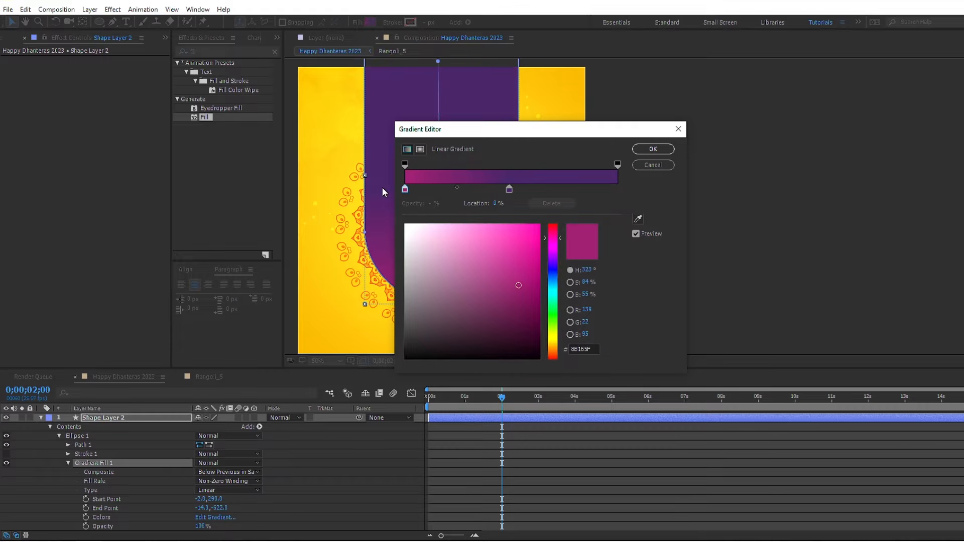
{"action": "left_click", "coordinate": [644, 151]}
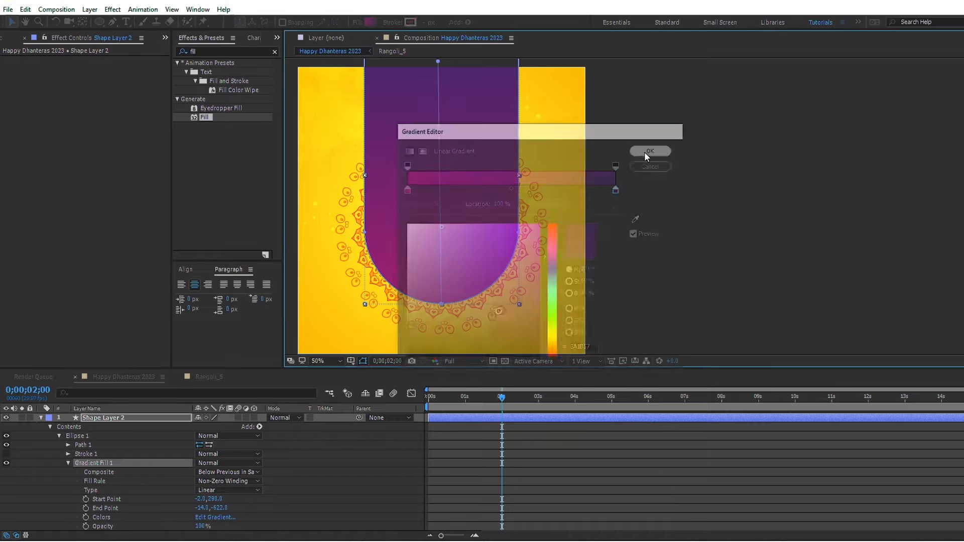
Step: Duplicate Shape Layer 2 and change the copy's fill to solid white
{"action": "left_click", "coordinate": [40, 418]}
{"action": "left_click", "coordinate": [482, 417]}
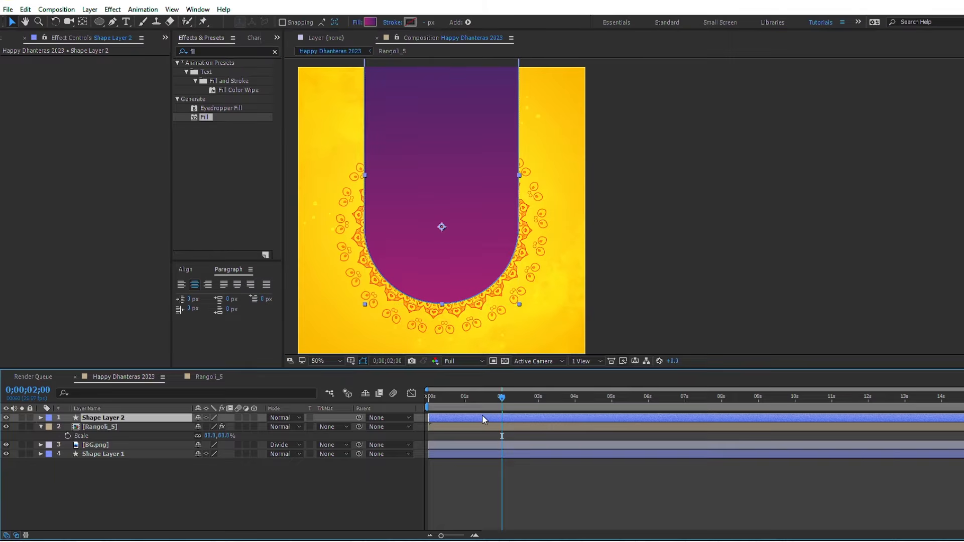
{"action": "key", "text": "ctrl+d"}
{"action": "left_click", "coordinate": [357, 24]}
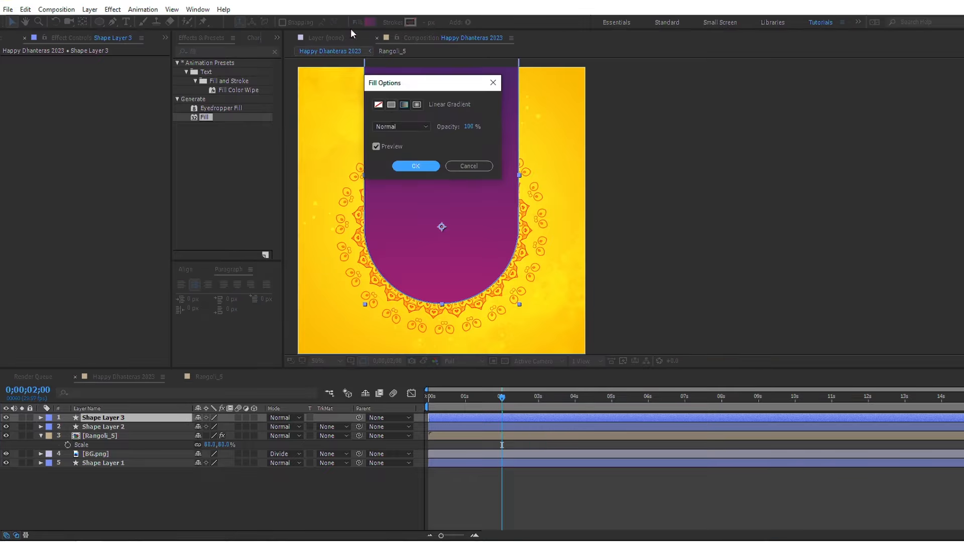
{"action": "left_click", "coordinate": [391, 105]}
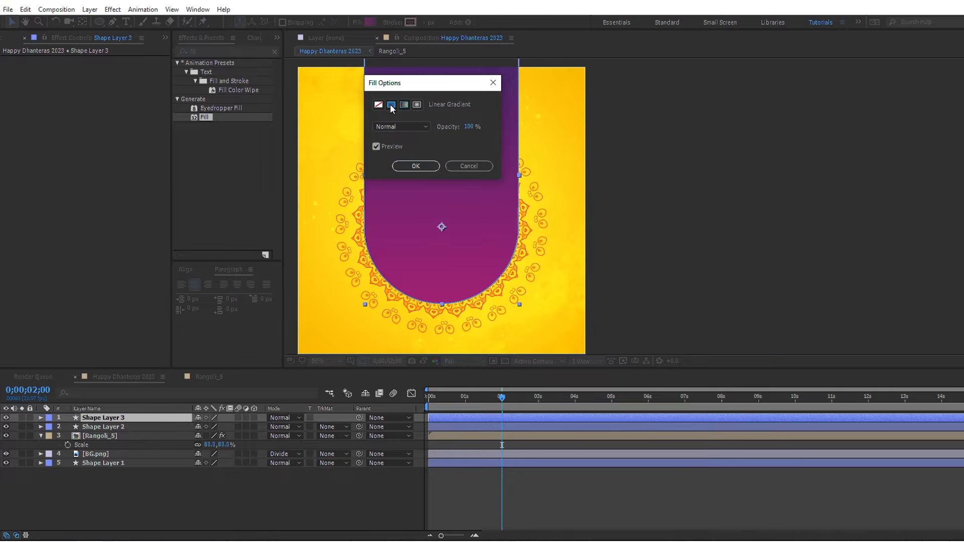
{"action": "left_click", "coordinate": [410, 169]}
Step: Find the CC Star Burst effect and apply it to the white panel on Shape Layer 3
{"action": "left_click", "coordinate": [221, 52]}
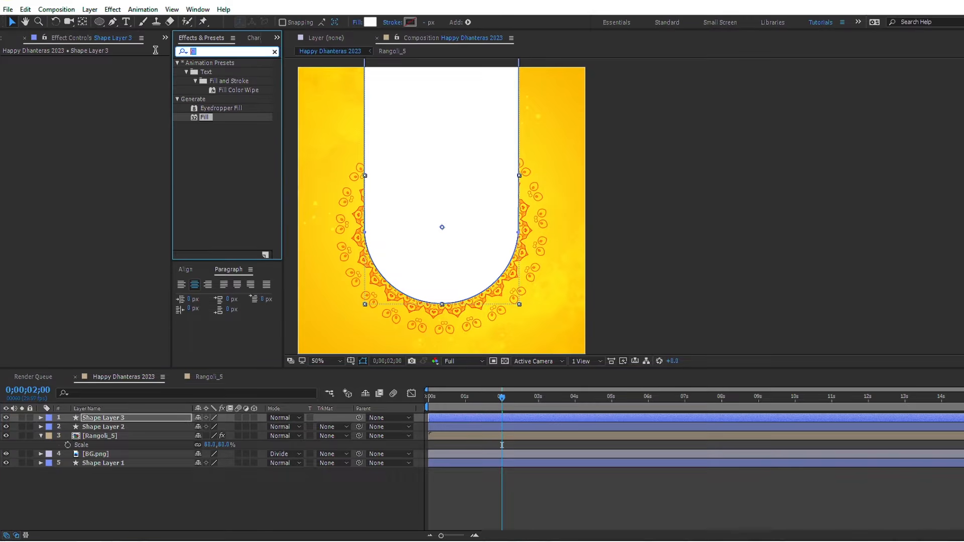
{"action": "type", "text": "cc star"}
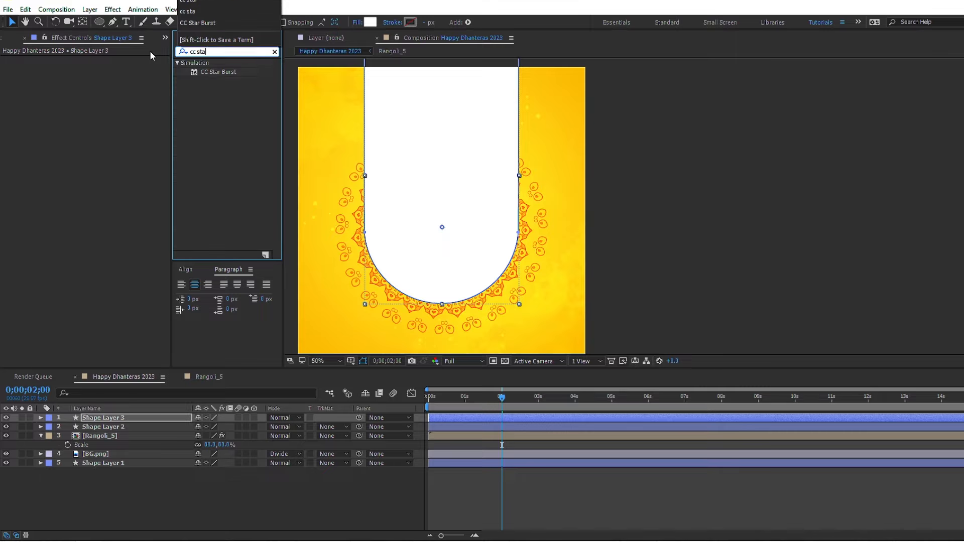
{"action": "left_click", "coordinate": [208, 71]}
{"action": "left_click_drag", "start_coordinate": [208, 72], "coordinate": [438, 157]}
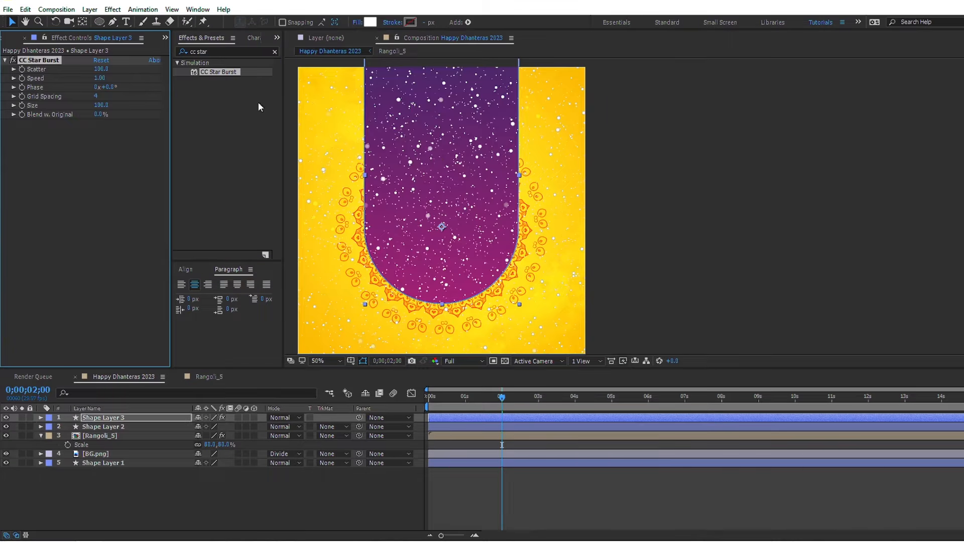
Step: Set CC Star Burst's Scatter to 500, Speed to 0.05 and Grid Spacing to 1
{"action": "left_click", "coordinate": [98, 69]}
{"action": "type", "text": "500"}
{"action": "key", "text": "Return"}
{"action": "left_click", "coordinate": [96, 79]}
{"action": "type", "text": "0."}
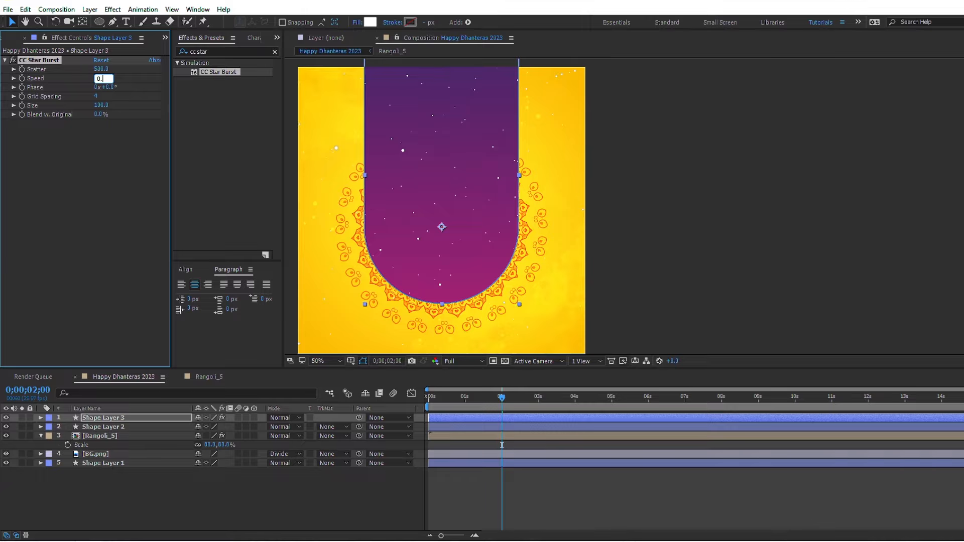
{"action": "key", "text": "Return"}
{"action": "left_click", "coordinate": [95, 96]}
{"action": "key", "text": "Return"}
Step: Duplicate Shape Layer 3 and delete the CC Star Burst effect from the copy
{"action": "left_click", "coordinate": [467, 416]}
{"action": "key", "text": "ctrl+d"}
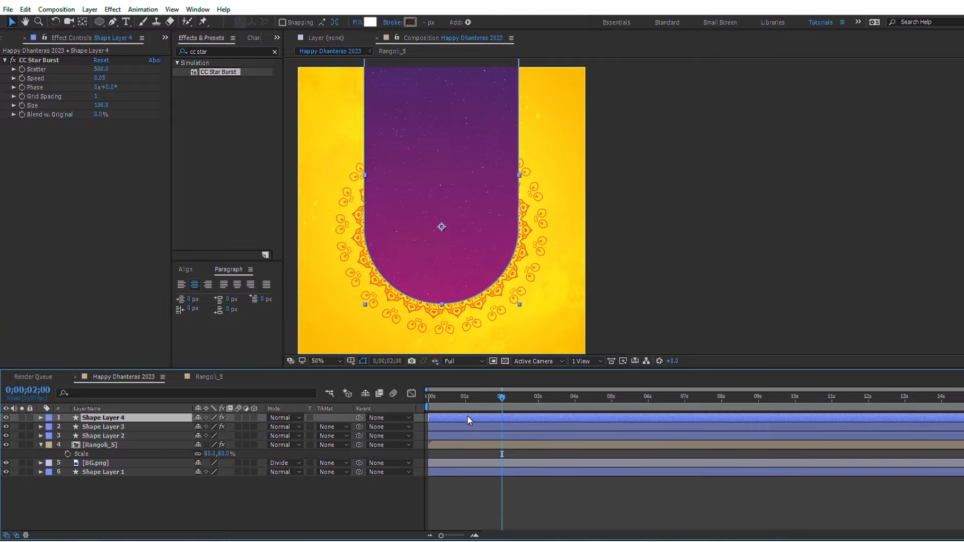
{"action": "left_click", "coordinate": [46, 62]}
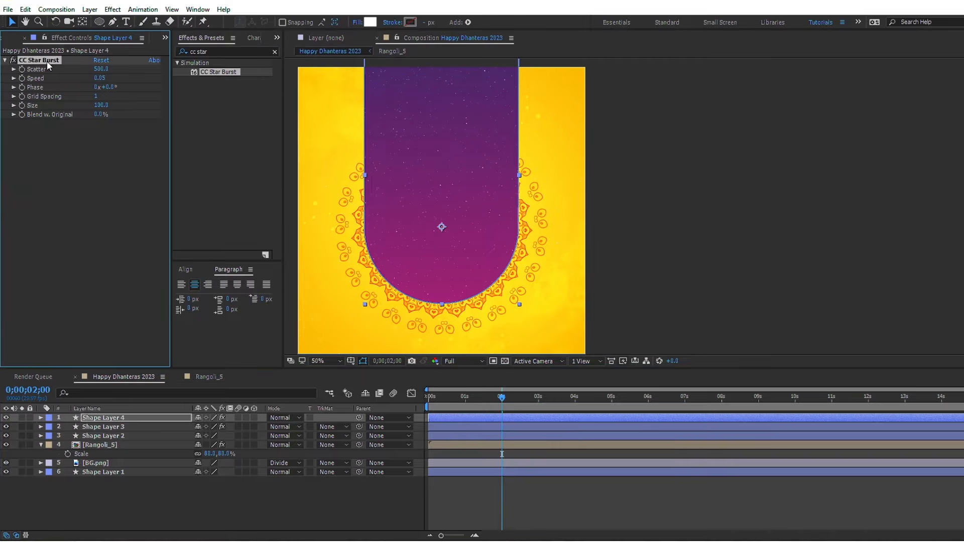
{"action": "key", "text": "Delete"}
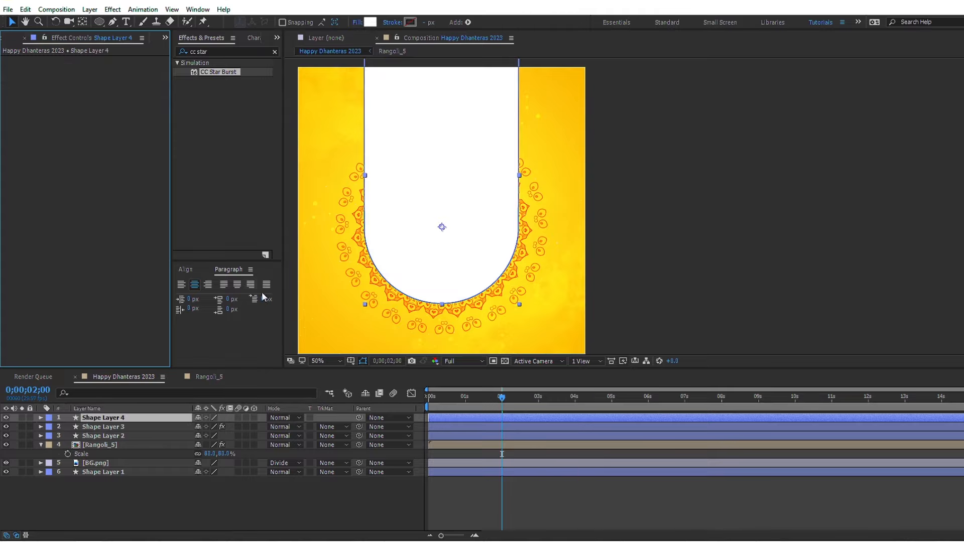
Step: Set Shape Layer 3's track matte to Alpha Matte "Shape Layer 4" and preview the stars inside the panel
{"action": "left_click", "coordinate": [326, 427]}
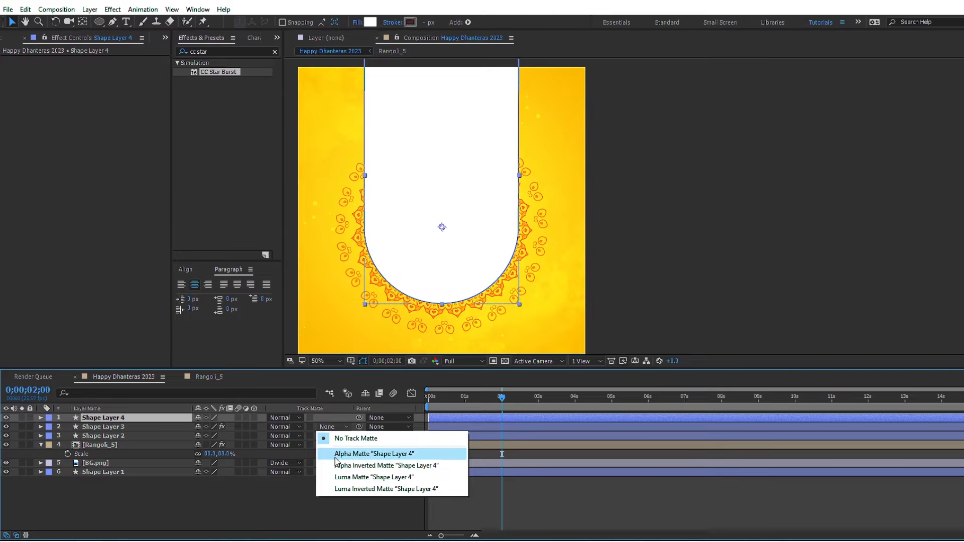
{"action": "left_click", "coordinate": [336, 454]}
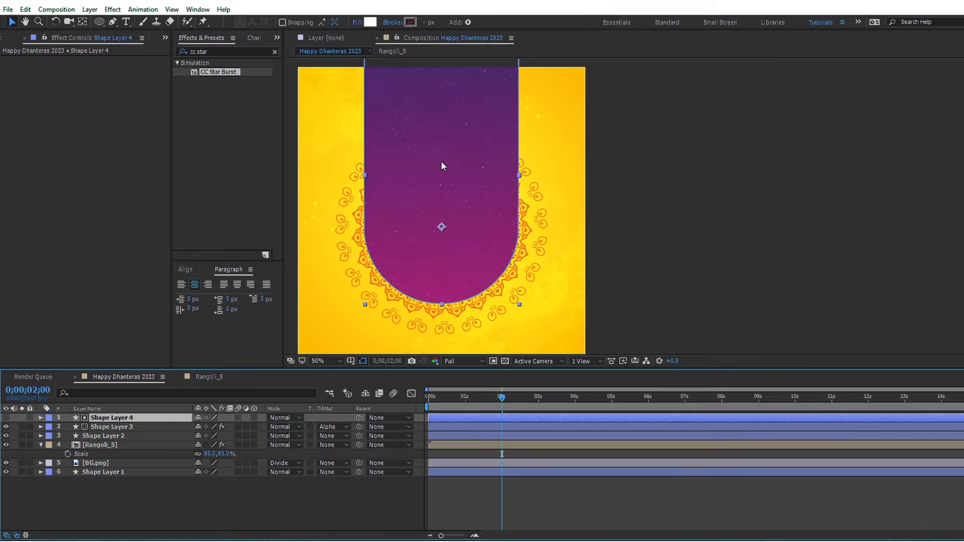
{"action": "key", "text": "space"}
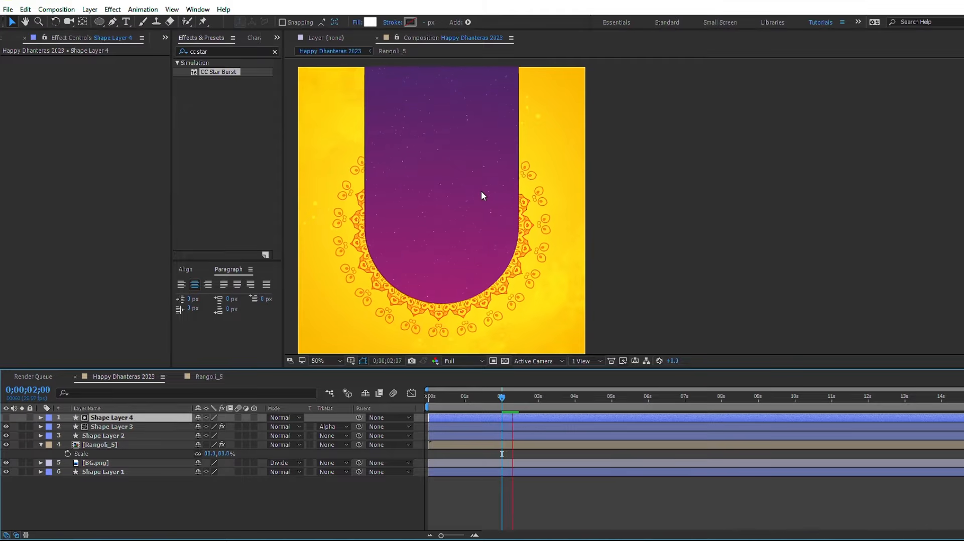
Step: Duplicate Shape Layer 2, move the copy above all other layers and set its fill to None
{"action": "left_click", "coordinate": [111, 435]}
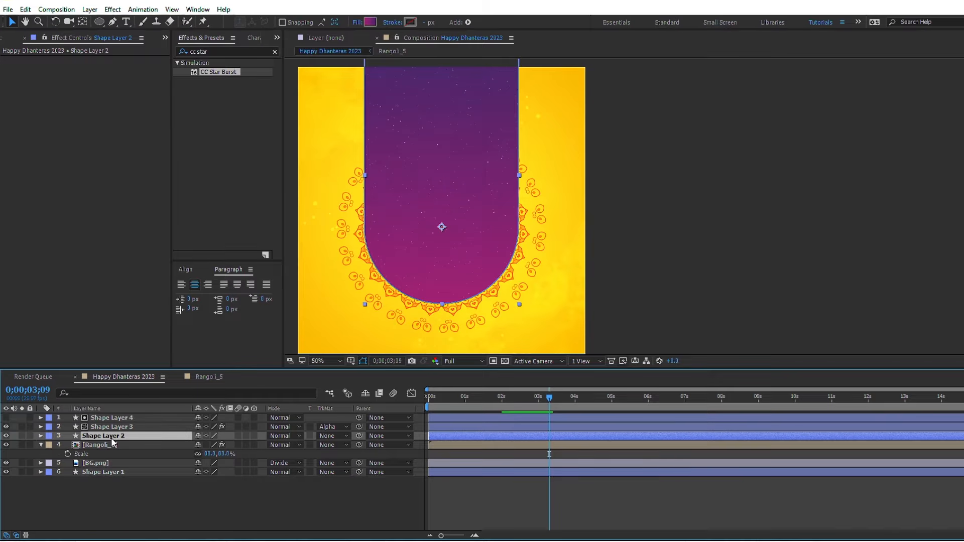
{"action": "key", "text": "ctrl+d"}
{"action": "left_click_drag", "start_coordinate": [111, 441], "coordinate": [114, 417]}
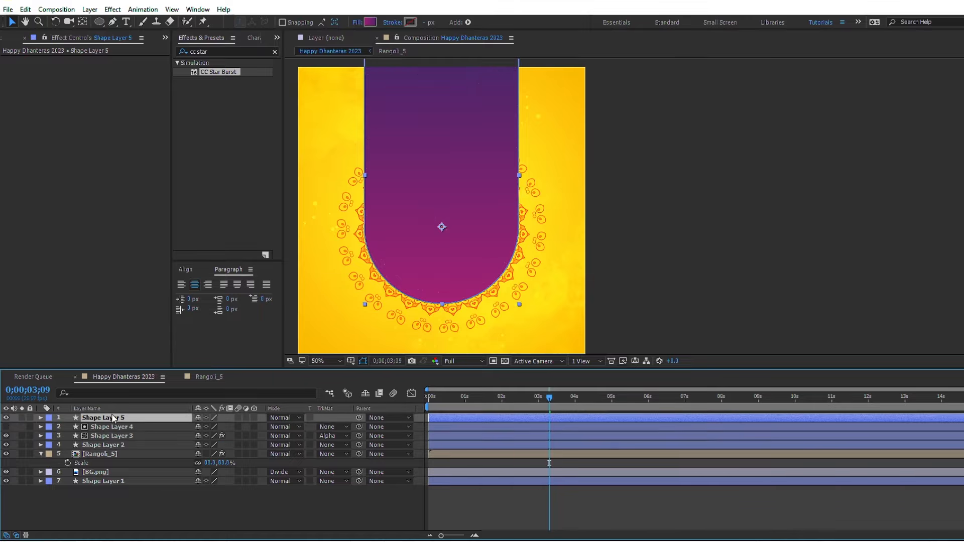
{"action": "left_click", "coordinate": [357, 22]}
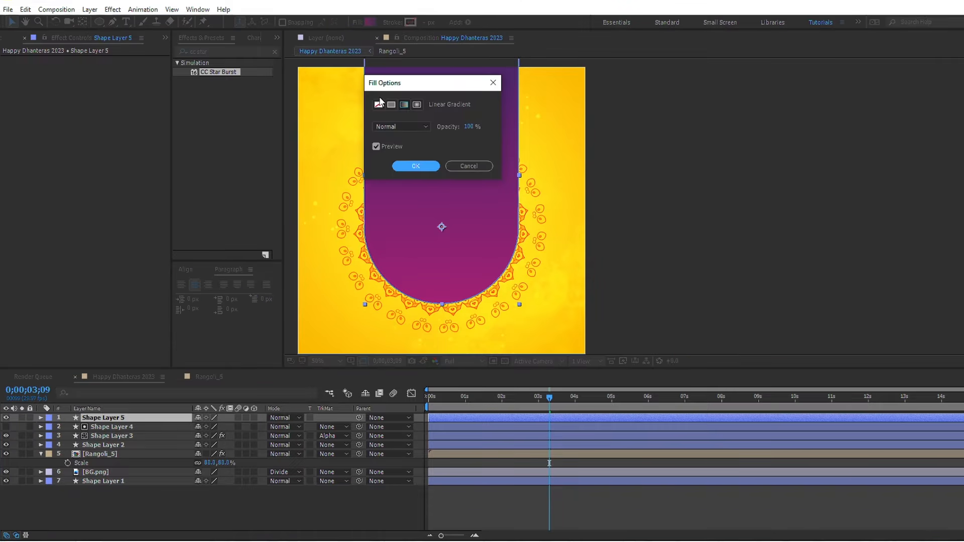
{"action": "left_click", "coordinate": [379, 105]}
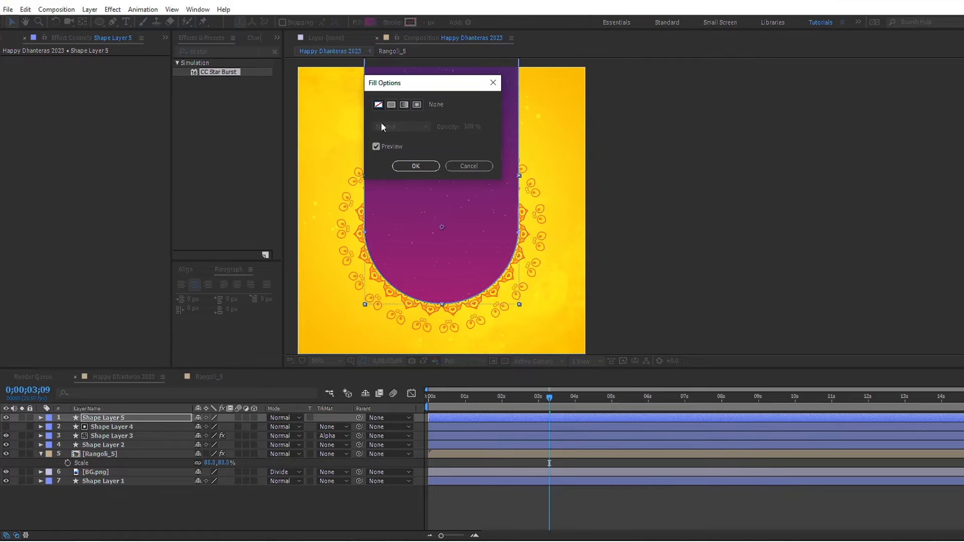
{"action": "left_click", "coordinate": [416, 166]}
Step: Give Shape Layer 5 a 10 px linear gradient stroke running from the panel's rounded lower end up to the canvas's upper border
{"action": "left_click", "coordinate": [393, 22]}
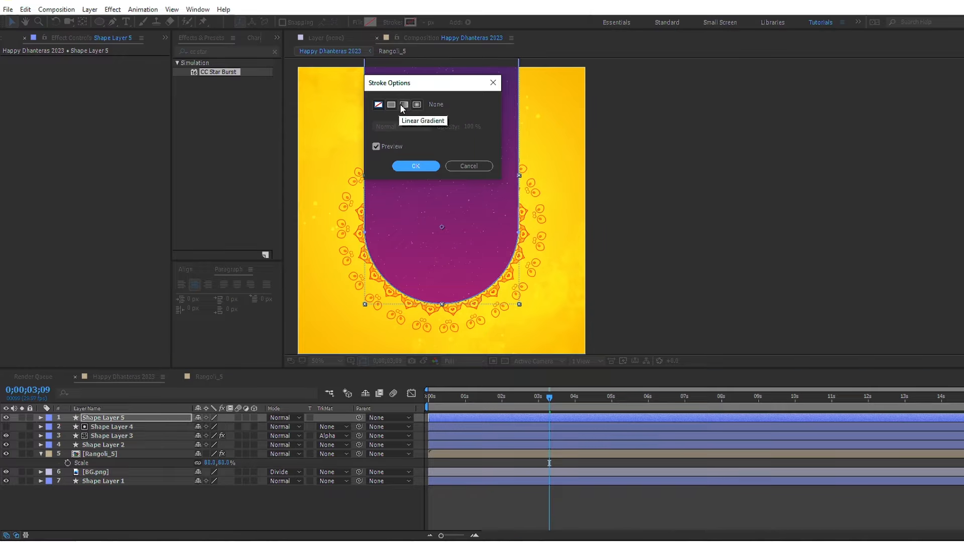
{"action": "left_click", "coordinate": [404, 105]}
{"action": "left_click", "coordinate": [416, 166]}
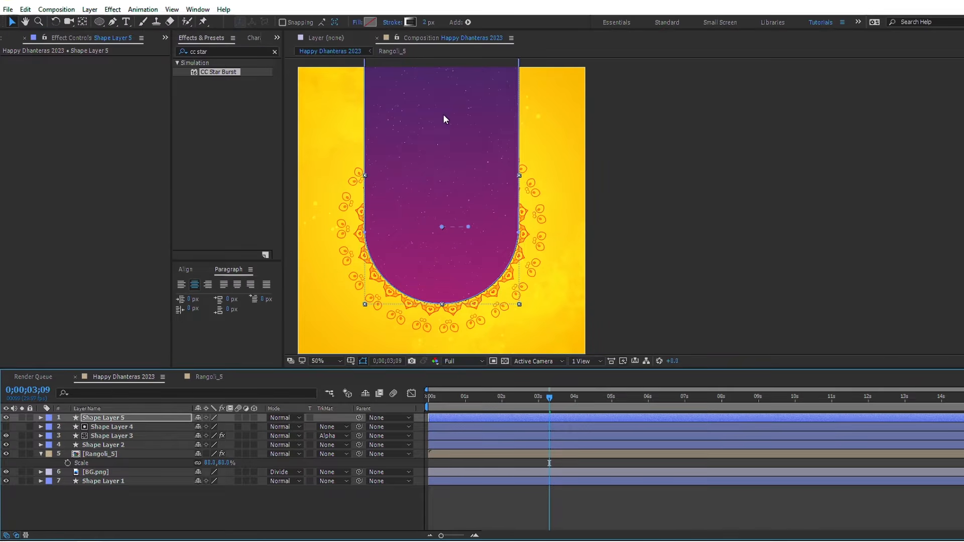
{"action": "left_click", "coordinate": [426, 22]}
{"action": "type", "text": "10"}
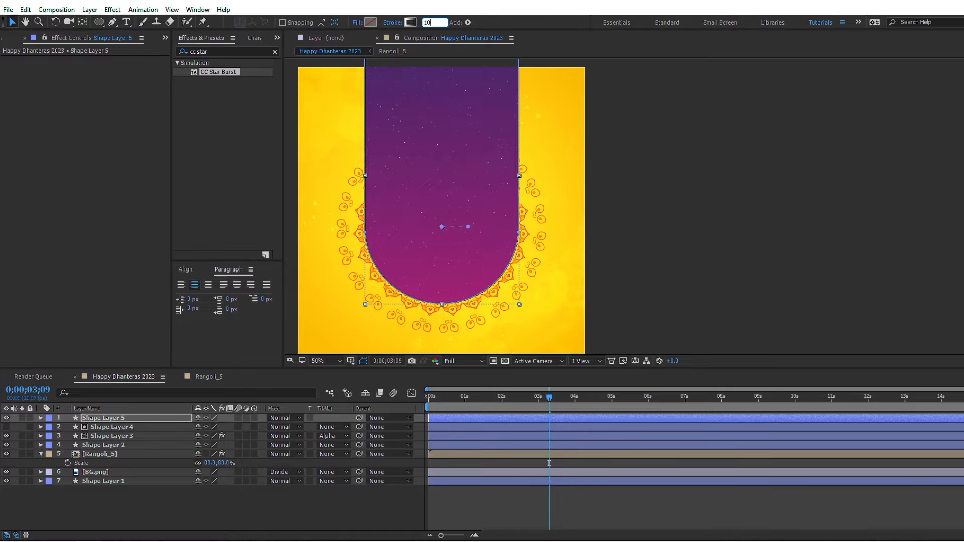
{"action": "key", "text": "Return"}
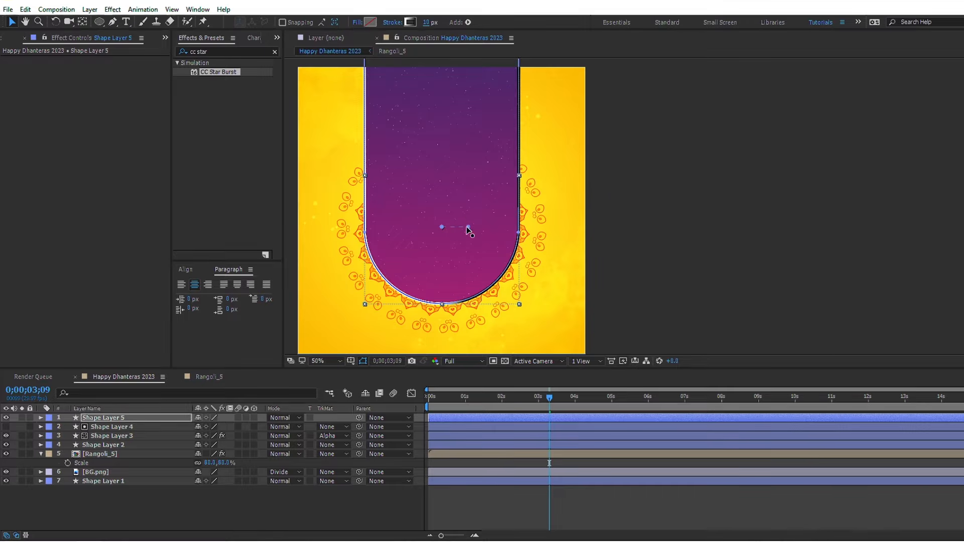
{"action": "mouse_move", "coordinate": [468, 226]}
{"action": "left_mouse_down"}
{"action": "mouse_move", "coordinate": [458, 99]}
{"action": "mouse_move", "coordinate": [441, 63]}
{"action": "left_mouse_up"}
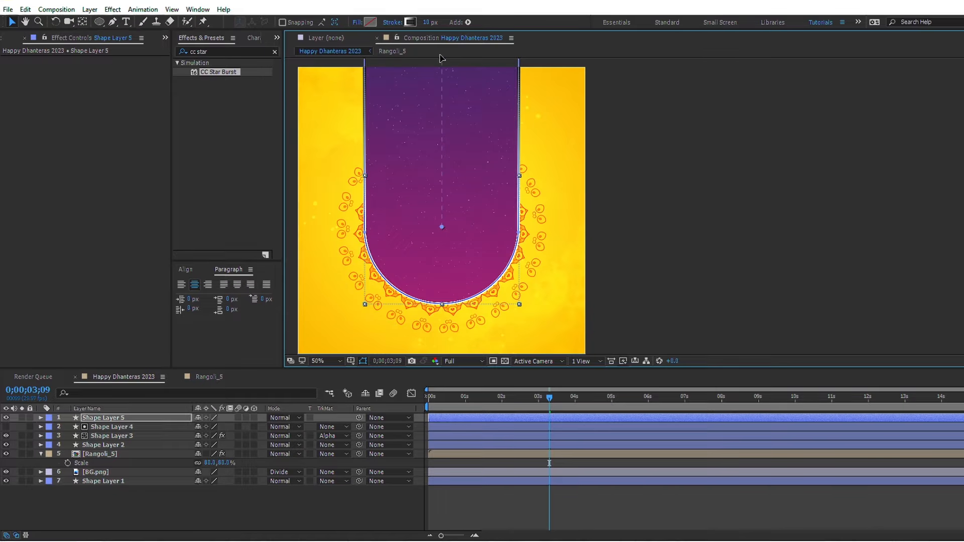
{"action": "left_click_drag", "start_coordinate": [442, 227], "coordinate": [442, 305]}
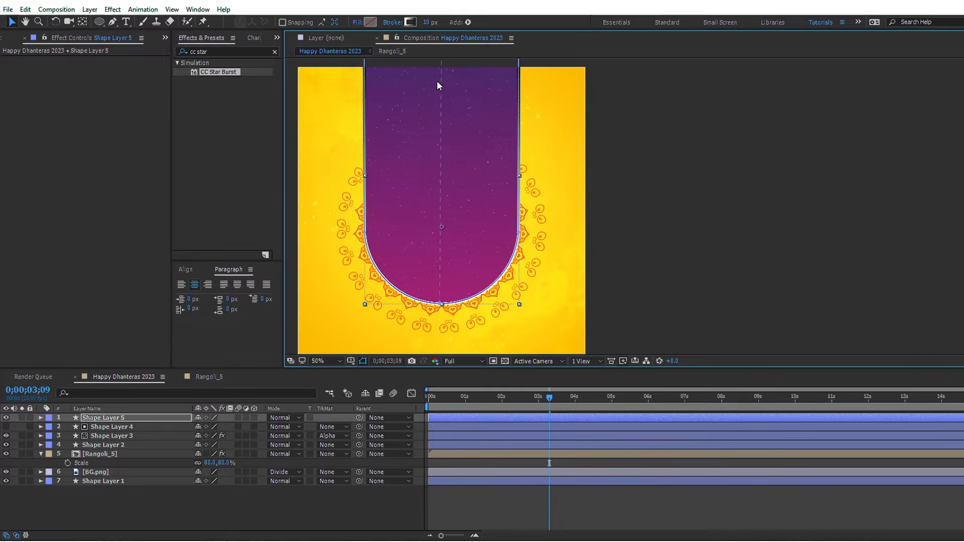
Step: Color Shape Layer 5's stroke gradient with FFC000 at the end stop and CD3C01 at the start stop
{"action": "left_click", "coordinate": [411, 23]}
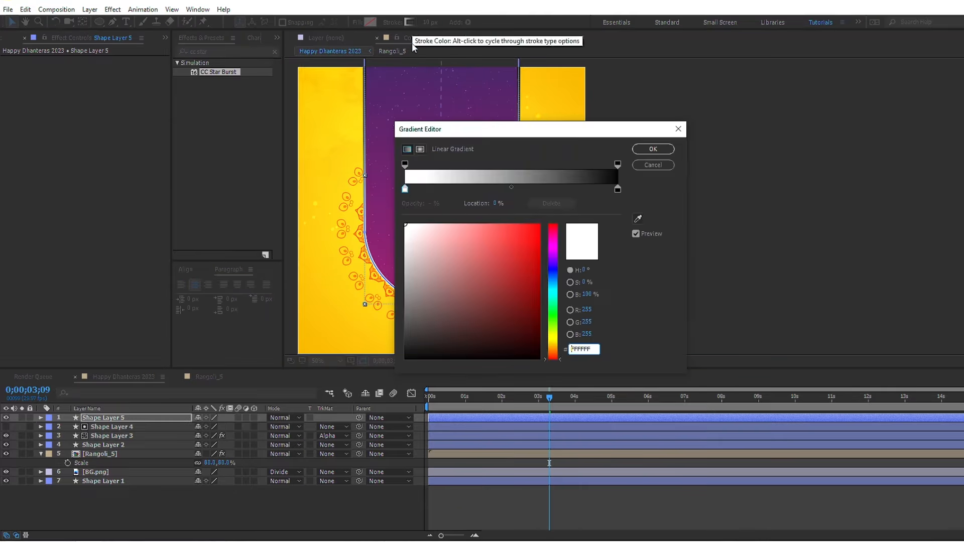
{"action": "left_click", "coordinate": [404, 190]}
{"action": "left_click", "coordinate": [597, 350]}
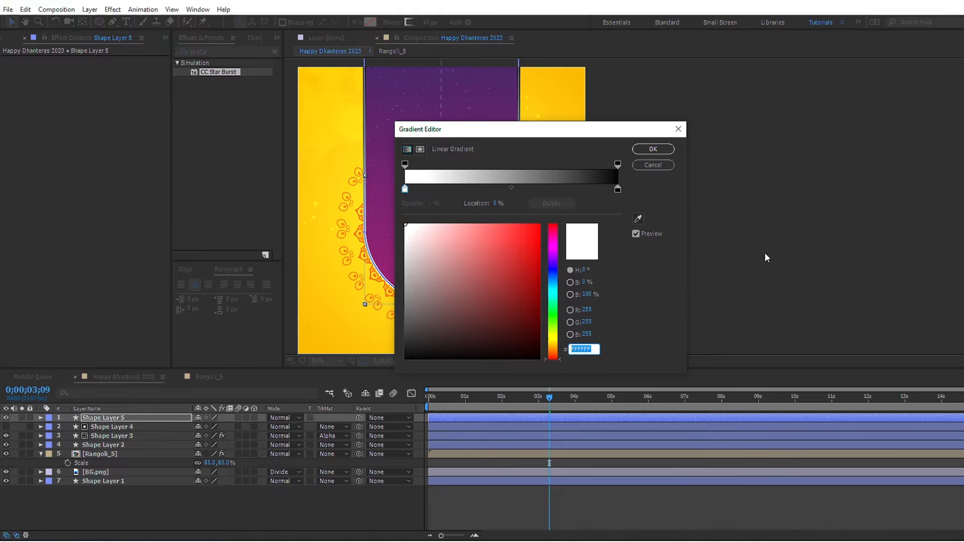
{"action": "left_click", "coordinate": [618, 189]}
{"action": "left_click", "coordinate": [585, 349]}
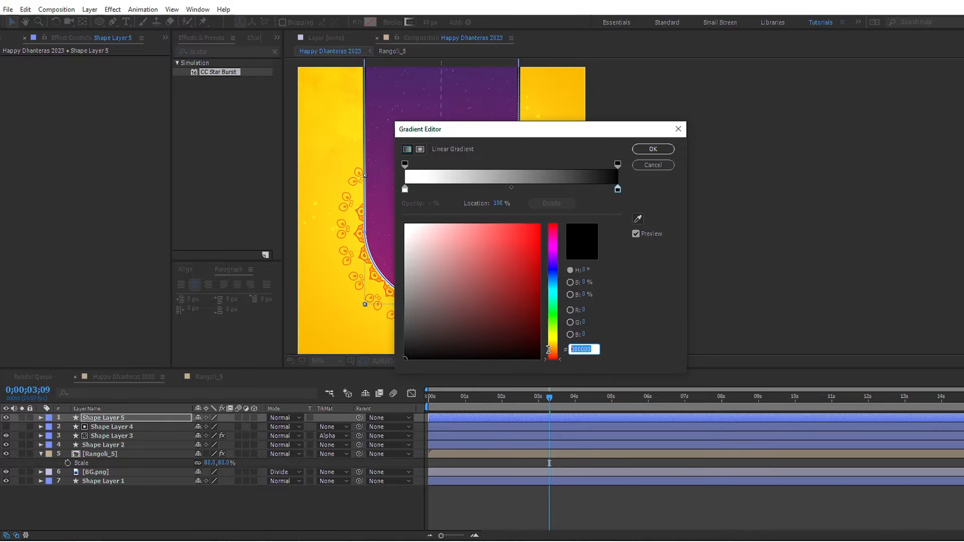
{"action": "type", "text": "FF"}
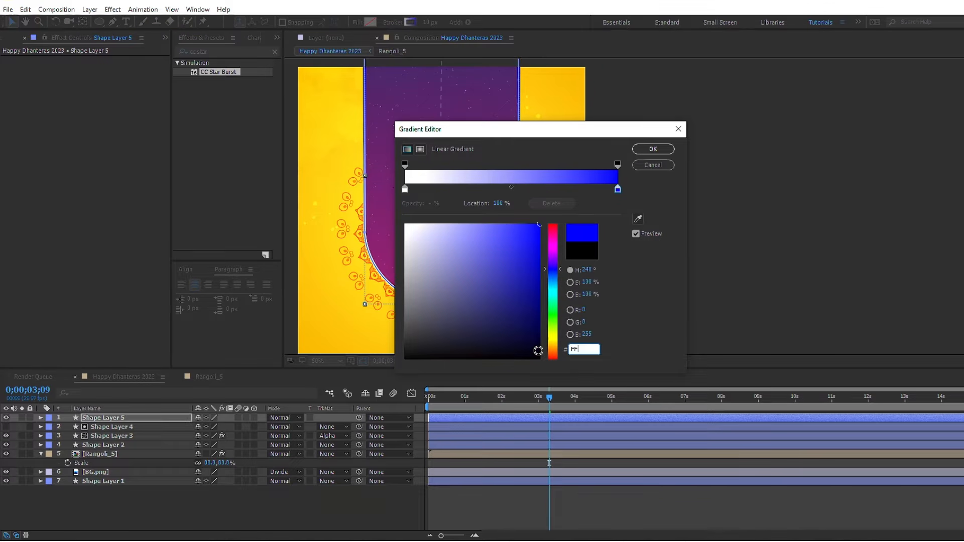
{"action": "type", "text": "C000"}
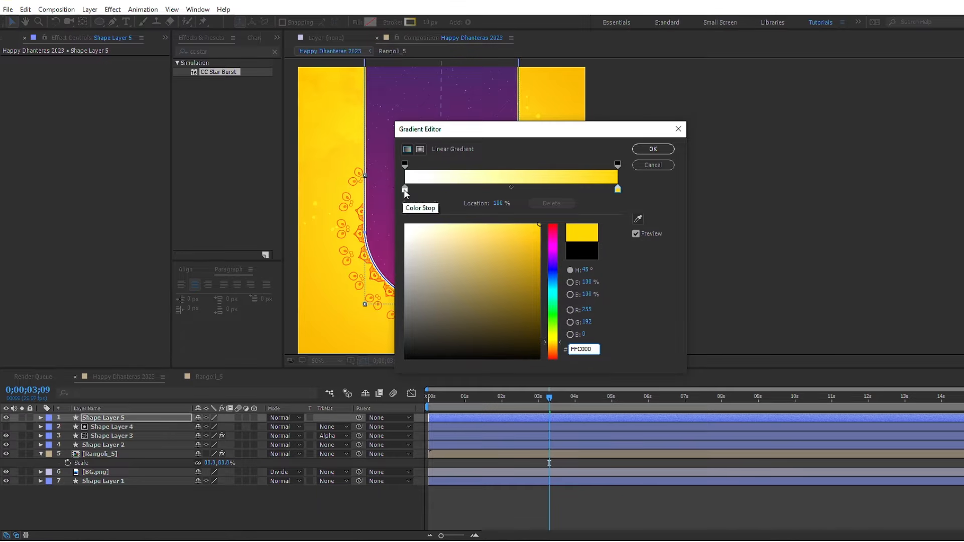
{"action": "left_click", "coordinate": [405, 189]}
{"action": "left_click", "coordinate": [588, 349]}
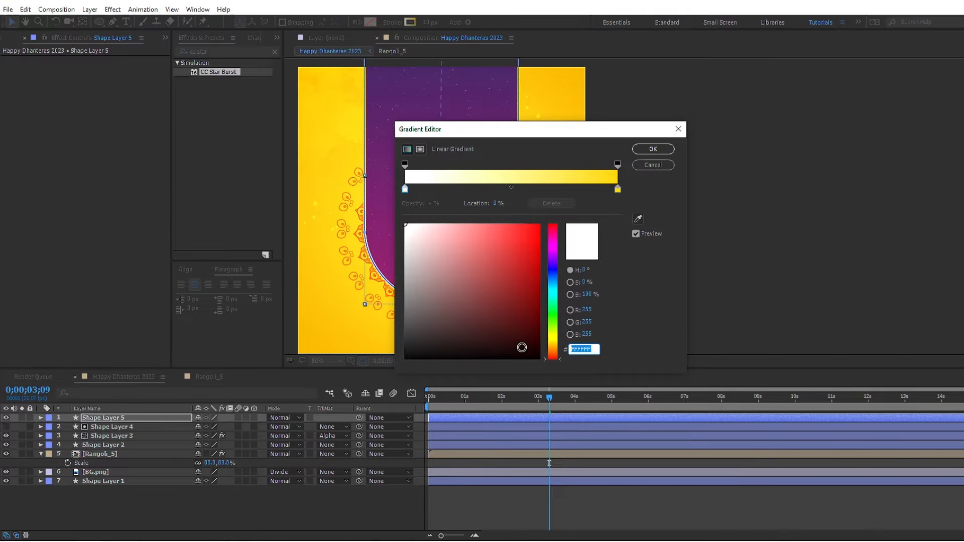
{"action": "type", "text": "C"}
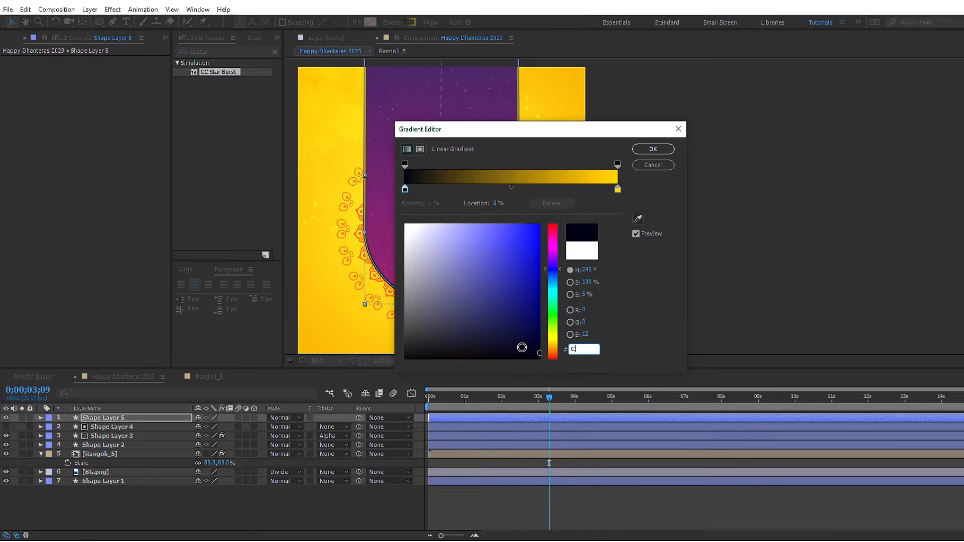
{"action": "type", "text": "D3C01"}
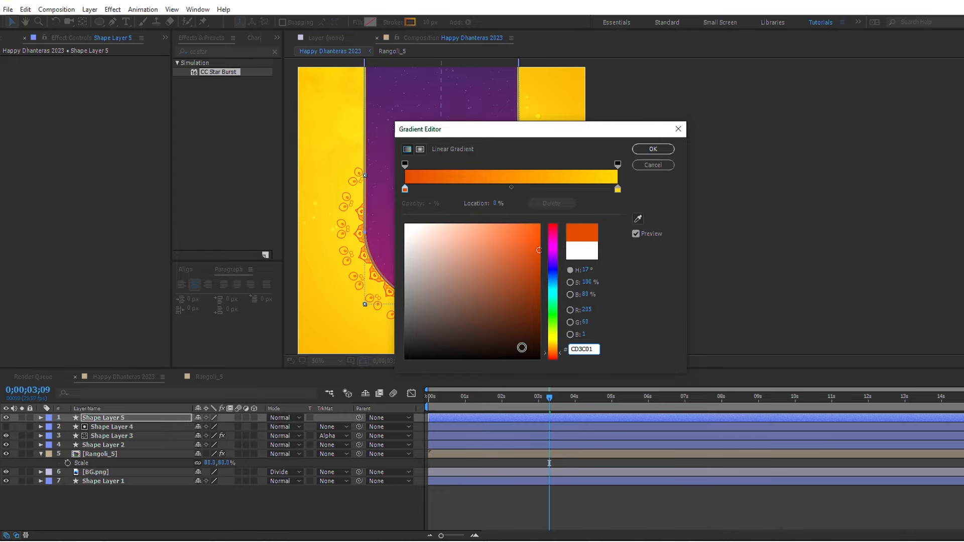
Step: Swap the stroke gradient's two color stops so yellow sits at 0% and orange at 100%, and apply the gradient
{"action": "left_click_drag", "start_coordinate": [404, 190], "coordinate": [485, 189]}
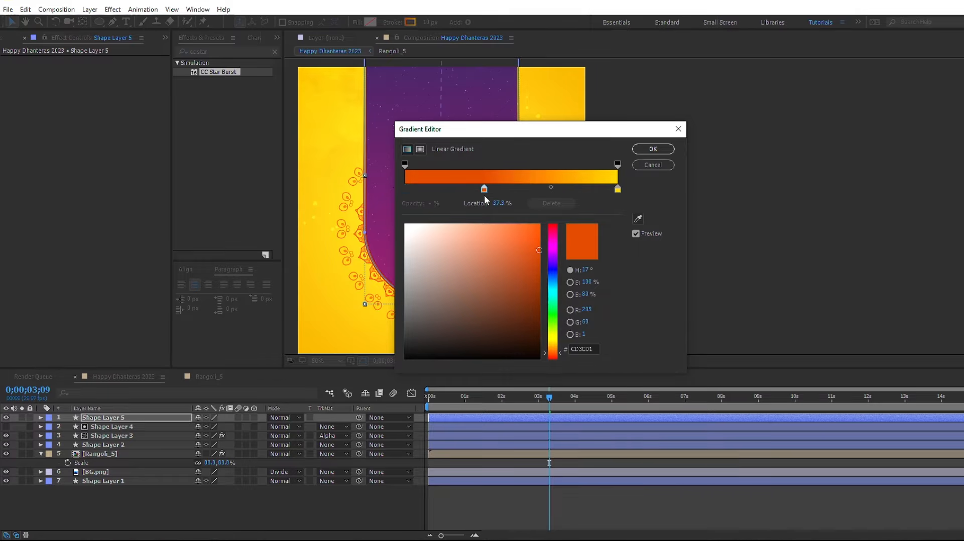
{"action": "left_click_drag", "start_coordinate": [618, 189], "coordinate": [390, 189]}
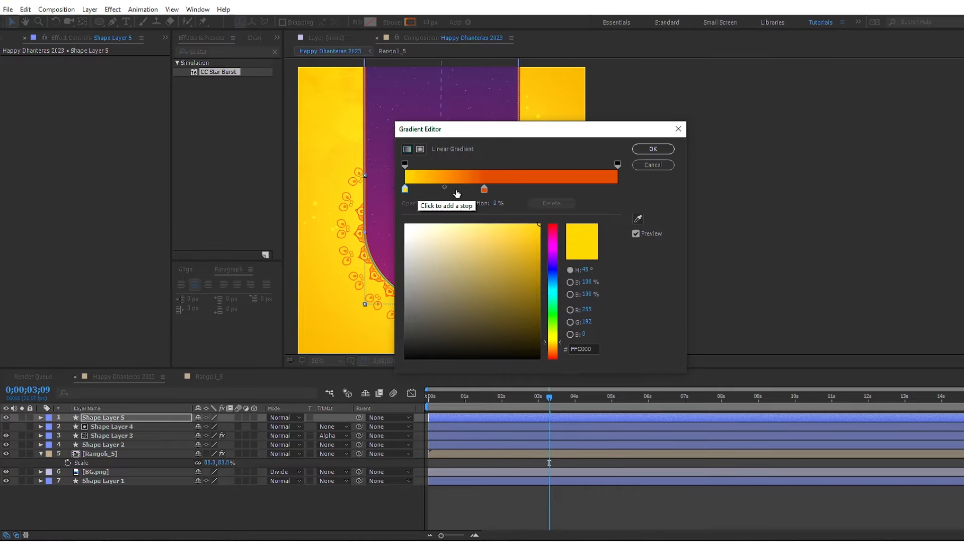
{"action": "left_click_drag", "start_coordinate": [485, 189], "coordinate": [660, 189]}
{"action": "left_click", "coordinate": [654, 148]}
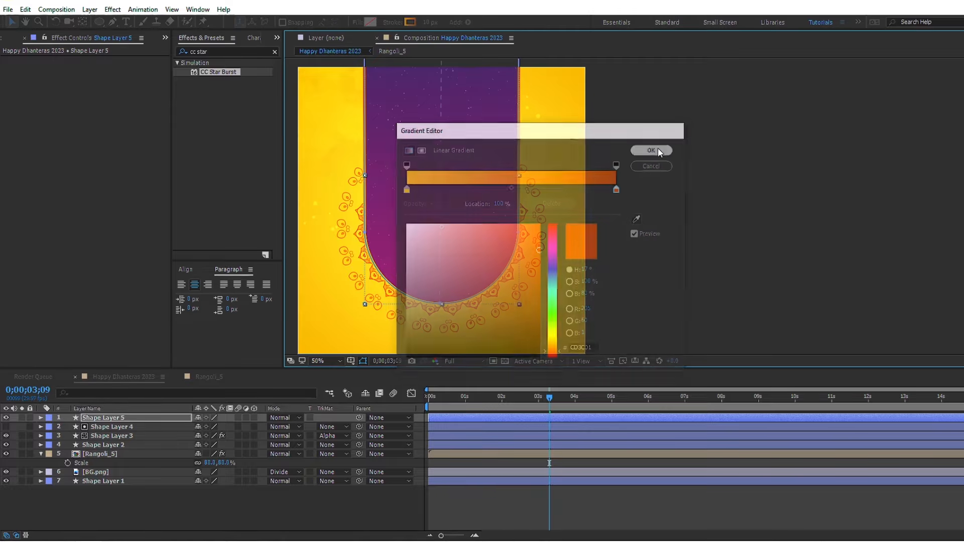
Step: Reduce Shape Layer 5's stroke width to 5 px and deselect the layer
{"action": "left_click", "coordinate": [427, 23]}
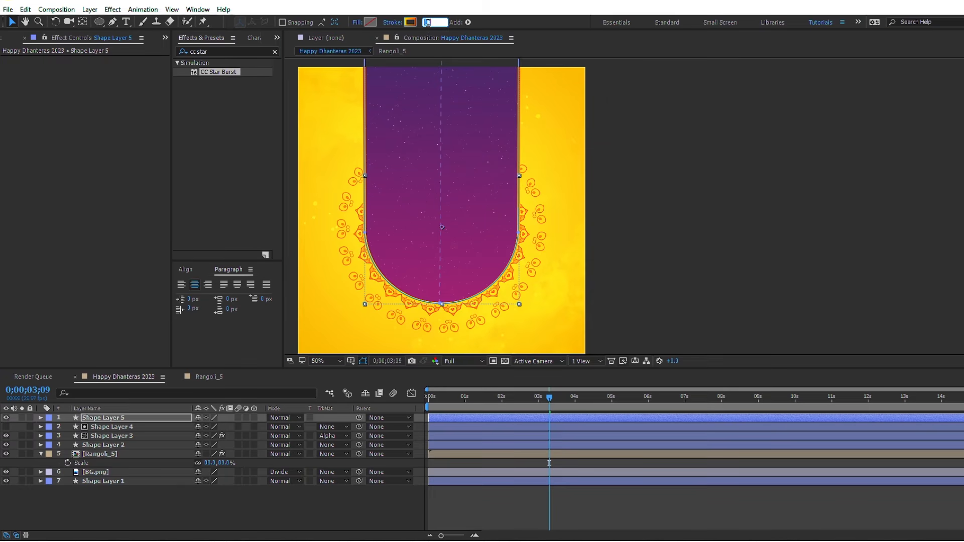
{"action": "type", "text": "5"}
{"action": "key", "text": "Return"}
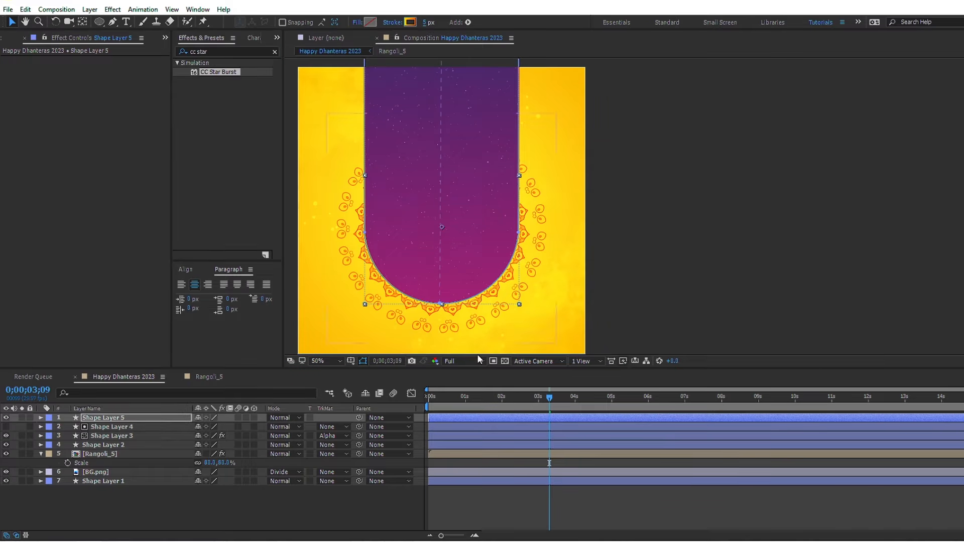
{"action": "left_click", "coordinate": [599, 501]}
Step: Trim the starts of Shape Layers 5, 4, 3 and 2 to 0;00;01;29
{"action": "left_click", "coordinate": [501, 397]}
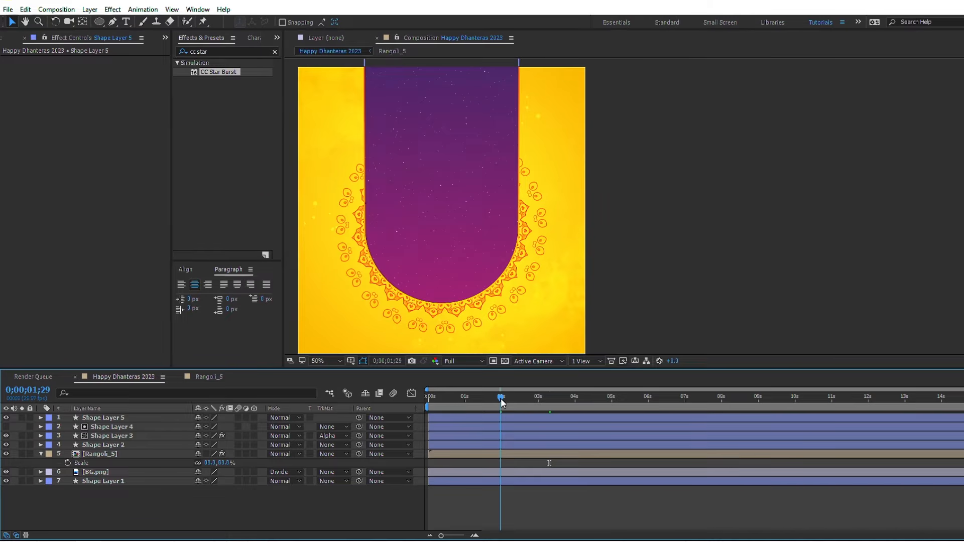
{"action": "left_click", "coordinate": [502, 417]}
{"action": "left_click", "coordinate": [501, 444], "text": "shift"}
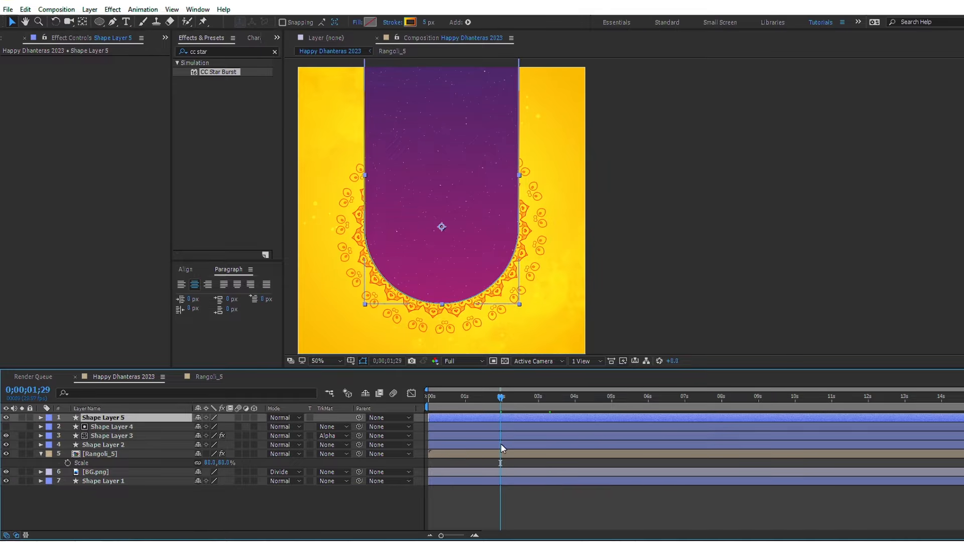
{"action": "key", "text": "alt+bracketleft"}
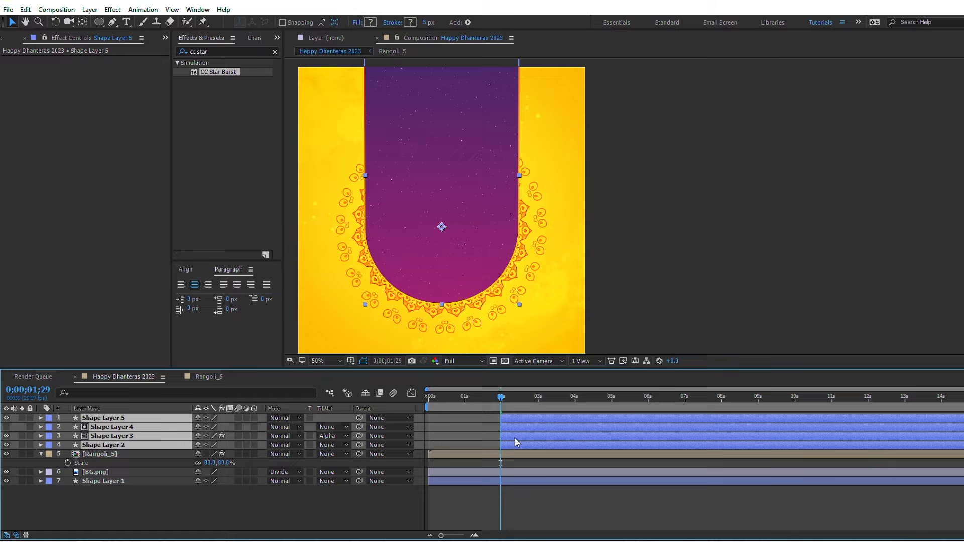
Step: Add Position keyframes to the four panel shape layers at 0;00;04;00
{"action": "left_click", "coordinate": [575, 398]}
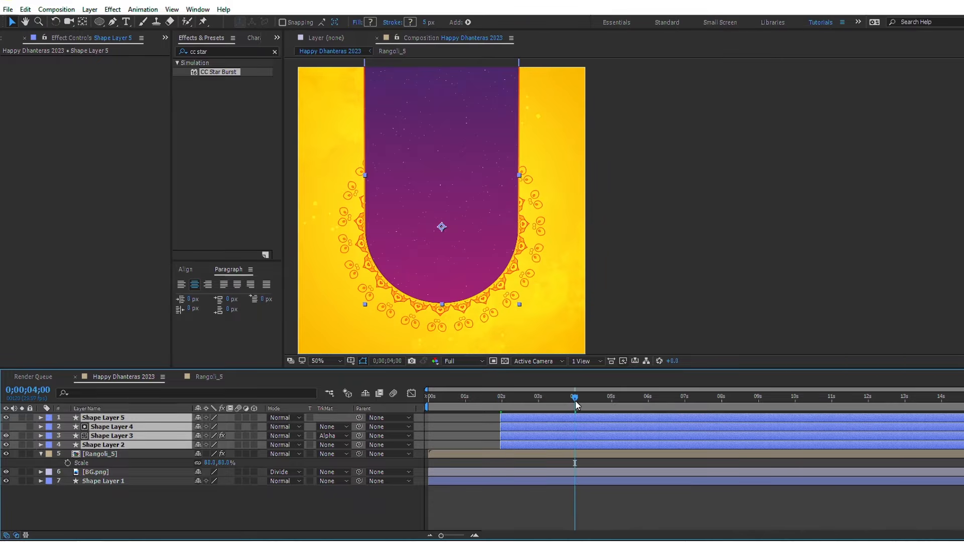
{"action": "key", "text": "p"}
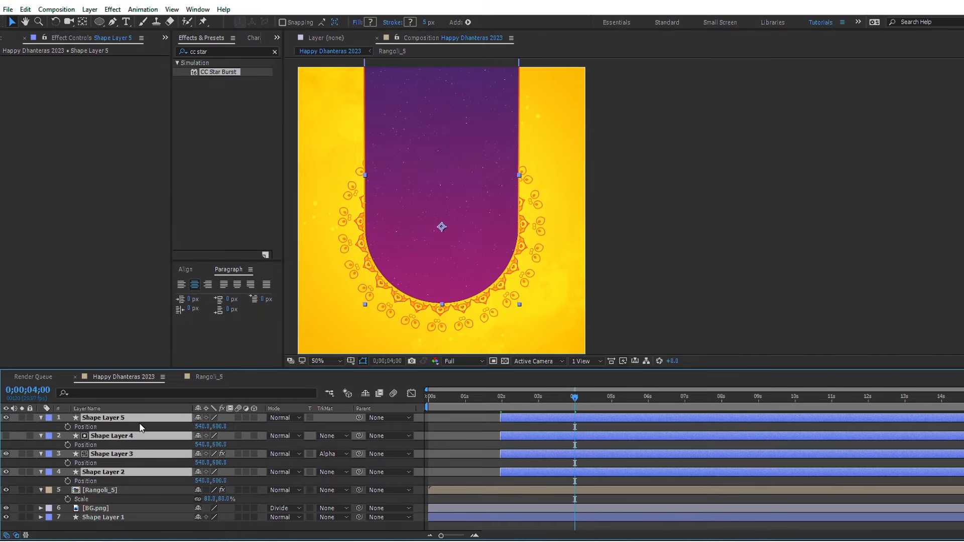
{"action": "left_click", "coordinate": [68, 426]}
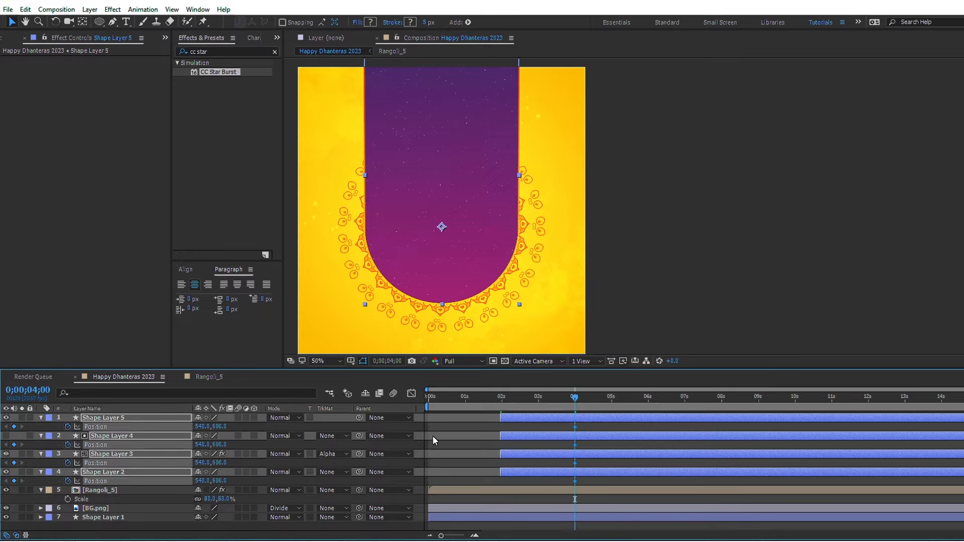
Step: At the layers' start point, move the four panel layers up out of the canvas to Position 540, -320
{"action": "key", "text": "i"}
{"action": "key", "text": "shift+Up"}
{"action": "key", "text": "shift+Up"}
{"action": "key", "text": "shift+Up"}
{"action": "key", "text": "shift+Up"}
{"action": "key", "text": "shift+Up"}
{"action": "key", "text": "shift+Up"}
{"action": "key", "text": "shift+Up"}
{"action": "key", "text": "shift+Up"}
{"action": "key", "text": "shift+Up"}
{"action": "key", "text": "shift+Up"}
{"action": "key", "text": "shift+Up"}
{"action": "key", "text": "shift+Up"}
{"action": "key", "text": "shift+Up"}
{"action": "key", "text": "shift+Up"}
{"action": "key", "text": "shift+Up"}
{"action": "key", "text": "shift+Up"}
{"action": "key", "text": "shift+Up"}
{"action": "key", "text": "shift+Up"}
{"action": "key", "text": "shift+Up"}
{"action": "key", "text": "shift+Up"}
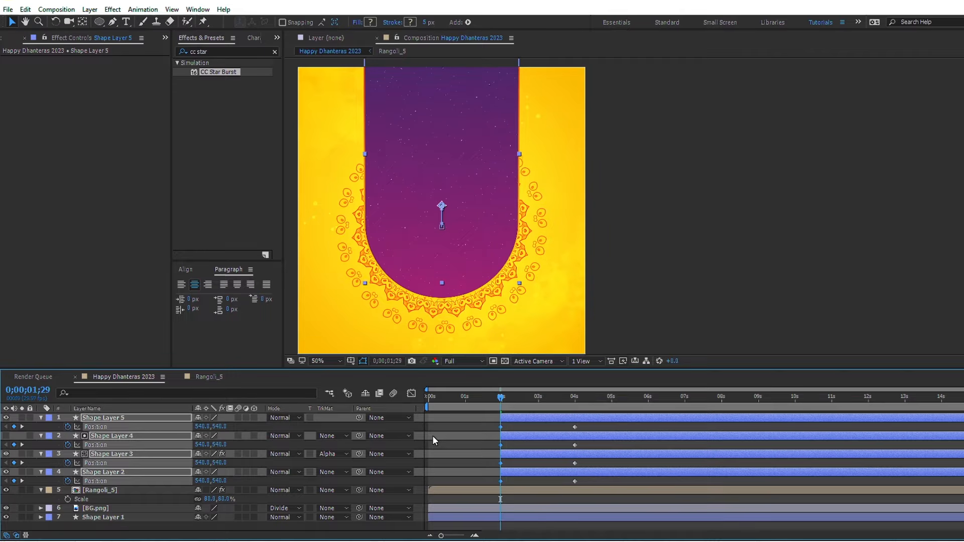
{"action": "key", "text": "shift+Up"}
{"action": "key", "text": "shift+Up"}
{"action": "key", "text": "shift+Up"}
{"action": "key", "text": "shift+Up"}
{"action": "key", "text": "shift+Up"}
{"action": "key", "text": "shift+Up"}
{"action": "key", "text": "shift+Up"}
{"action": "key", "text": "shift+Up"}
{"action": "key", "text": "shift+Up"}
{"action": "key", "text": "shift+Up"}
{"action": "key", "text": "shift+Up"}
{"action": "key", "text": "shift+Up"}
{"action": "key", "text": "shift+Up"}
{"action": "key", "text": "shift+Up"}
{"action": "key", "text": "shift+Up"}
{"action": "key", "text": "shift+Up"}
{"action": "key", "text": "shift+Up"}
{"action": "key", "text": "shift+Up"}
{"action": "key", "text": "shift+Up"}
{"action": "key", "text": "shift+Up"}
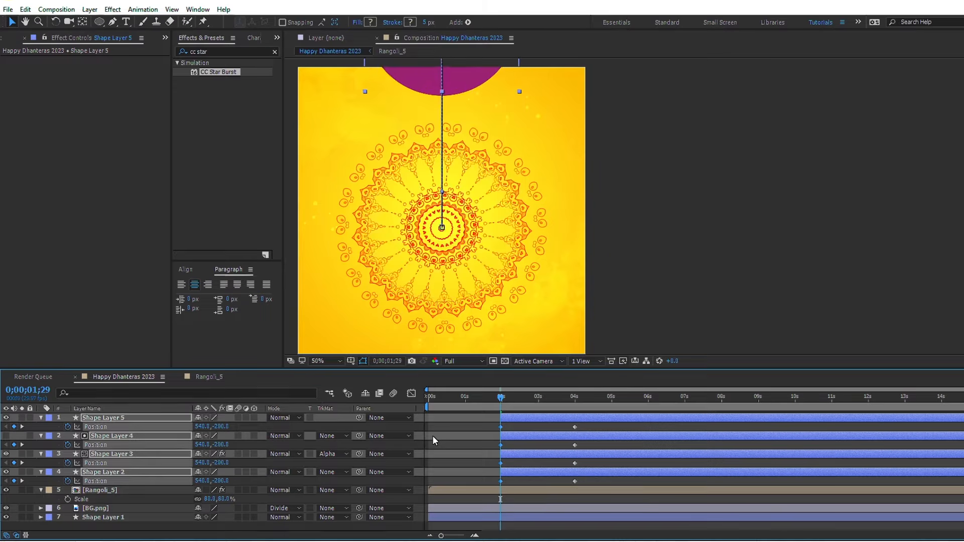
{"action": "key", "text": "shift+Up"}
{"action": "key", "text": "shift+Up"}
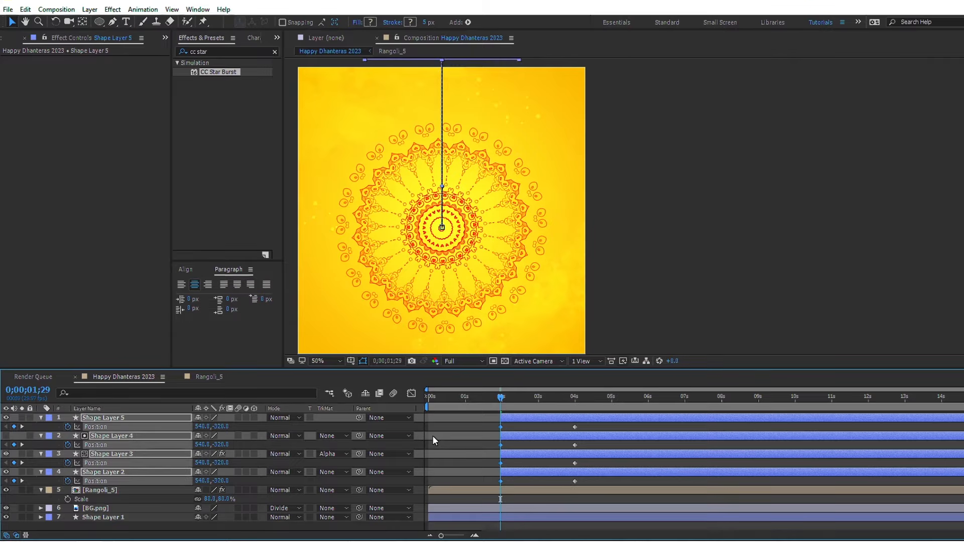
Step: Easy Ease the panel layers' Position keyframes and reshape their speed graph into an early peak with a long slowdown, previewing the motion
{"action": "left_click_drag", "start_coordinate": [471, 420], "coordinate": [581, 484]}
{"action": "key", "text": "F9"}
{"action": "left_click", "coordinate": [411, 393]}
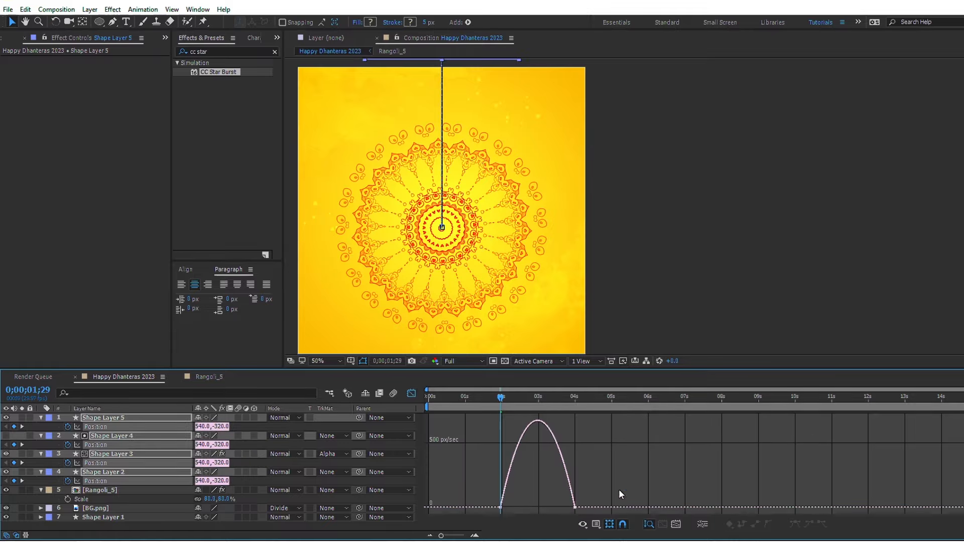
{"action": "left_click_drag", "start_coordinate": [563, 505], "coordinate": [483, 498]}
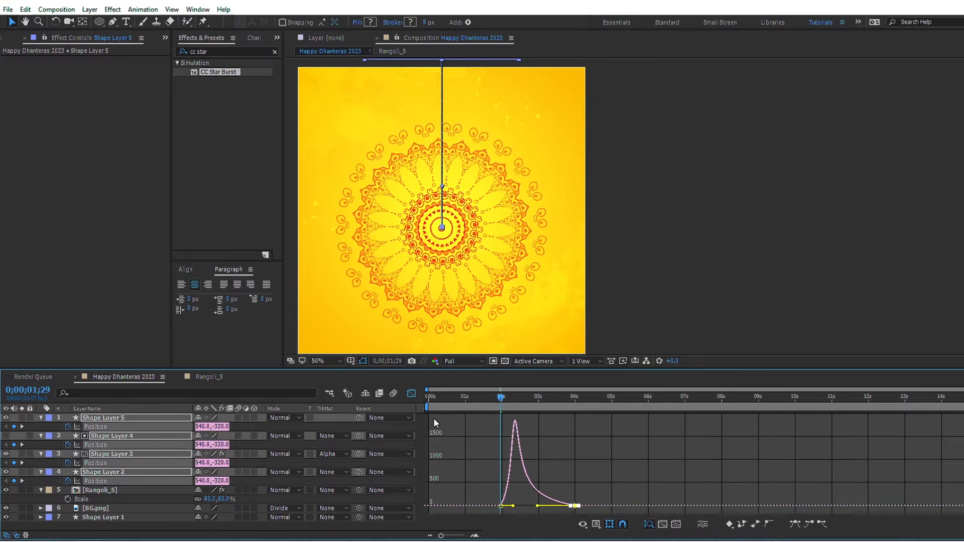
{"action": "key", "text": "space"}
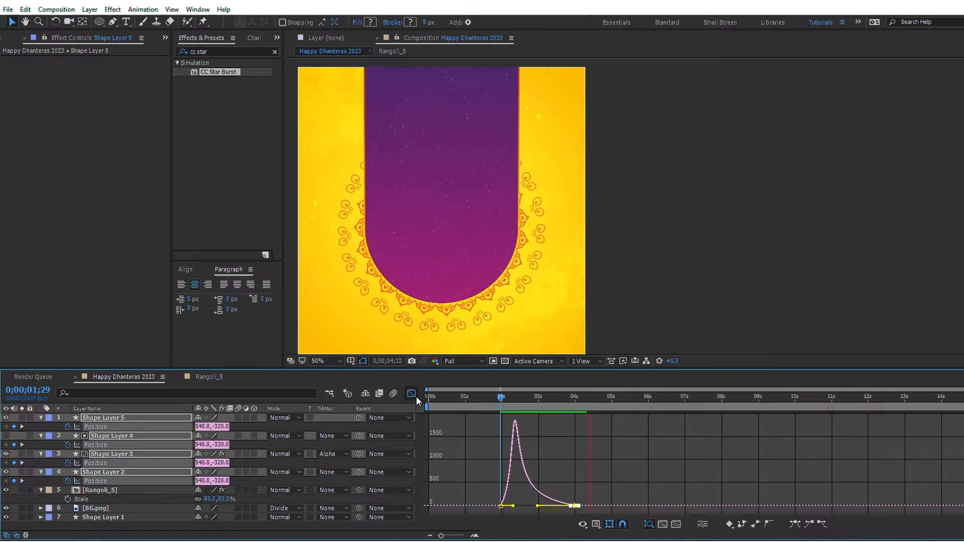
{"action": "key", "text": "space"}
{"action": "left_click", "coordinate": [411, 394]}
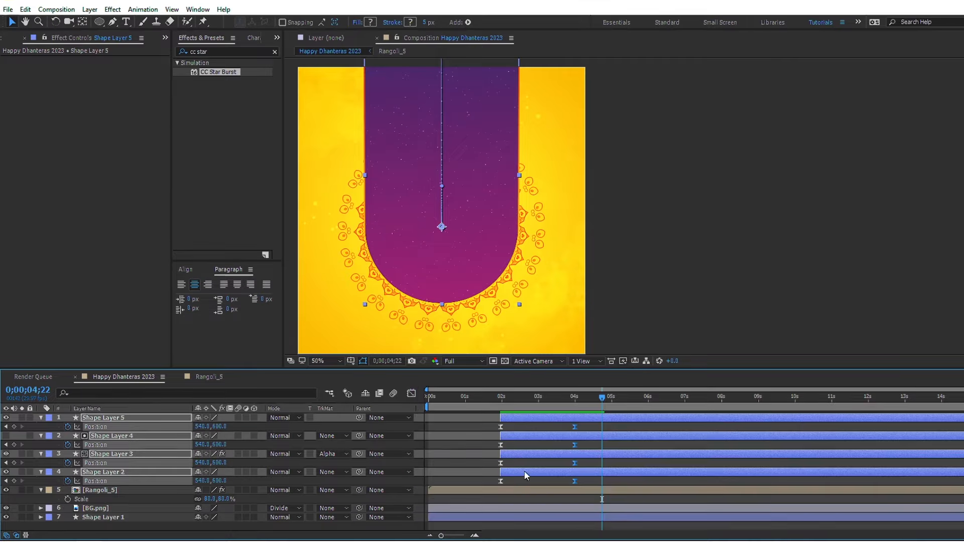
Step: Add Matka.png and Diya_3.png above all other layers and trim both to start at 0;00;03;00
{"action": "left_click", "coordinate": [535, 492]}
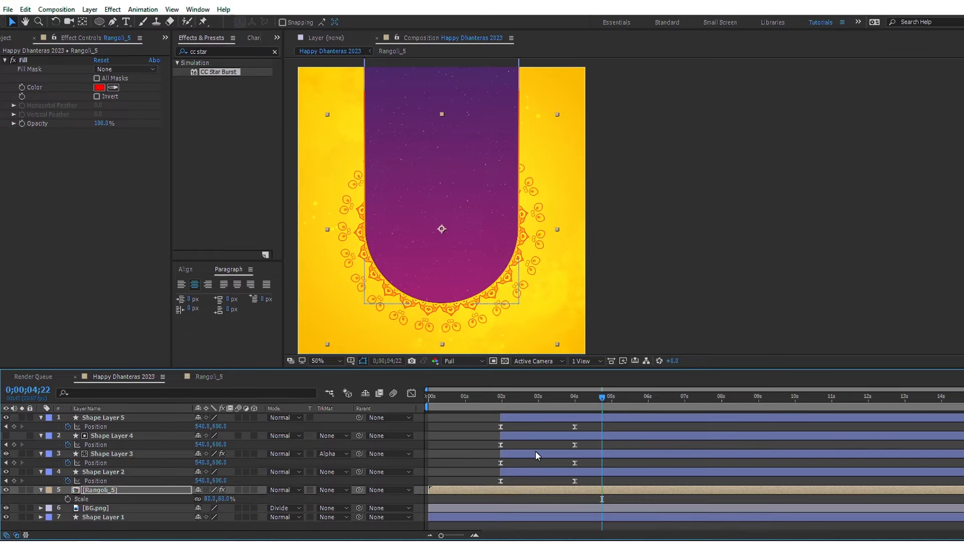
{"action": "left_click", "coordinate": [538, 402]}
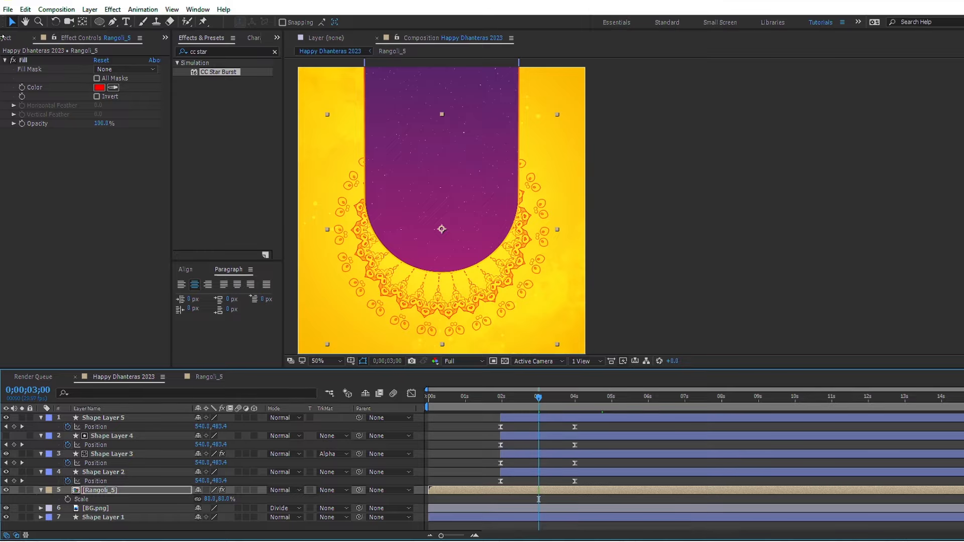
{"action": "left_click", "coordinate": [7, 38]}
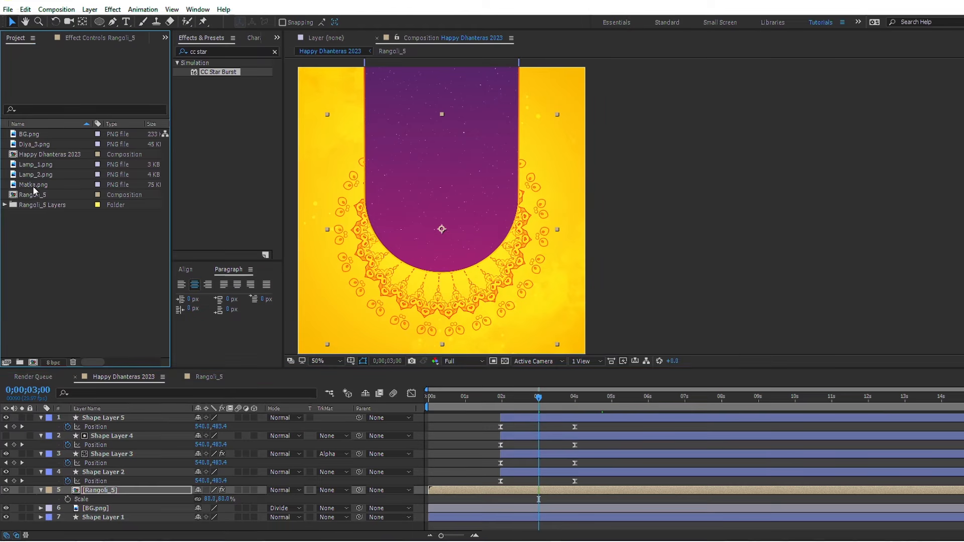
{"action": "left_click_drag", "start_coordinate": [34, 185], "coordinate": [100, 419]}
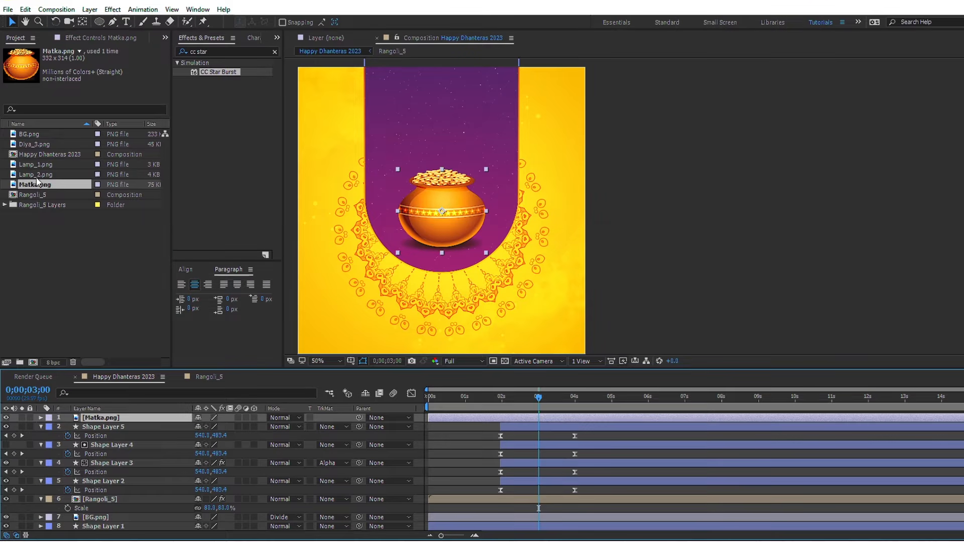
{"action": "left_click", "coordinate": [32, 145]}
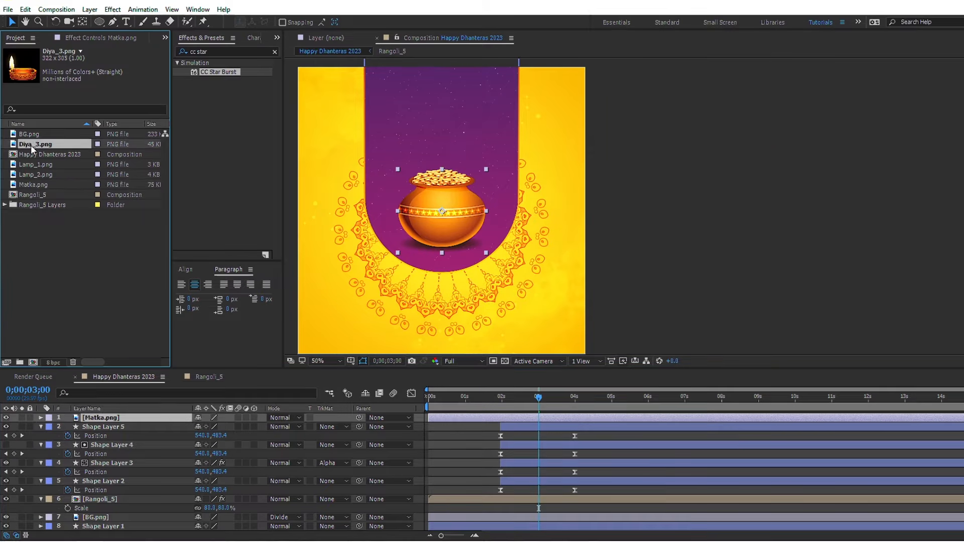
{"action": "left_click_drag", "start_coordinate": [31, 144], "coordinate": [70, 418]}
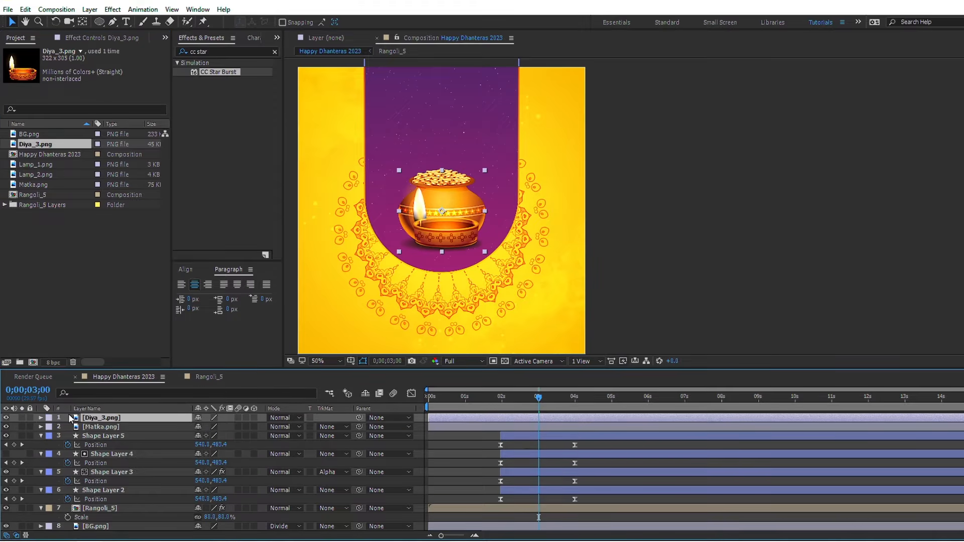
{"action": "left_click", "coordinate": [542, 429], "text": "ctrl"}
{"action": "key", "text": "alt+bracketleft"}
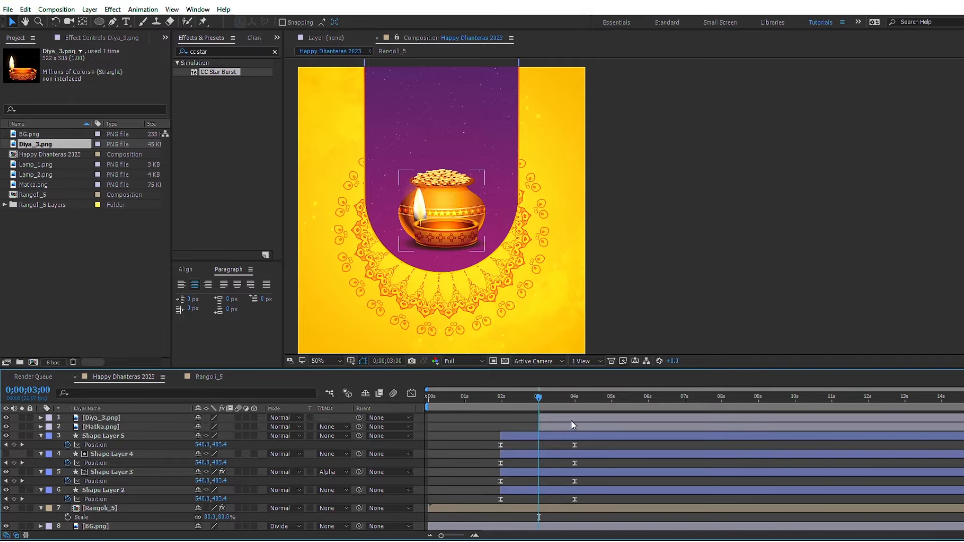
Step: Set the Matka.png layer's scale to 80% and select the Diya_3.png layer
{"action": "left_click", "coordinate": [569, 429]}
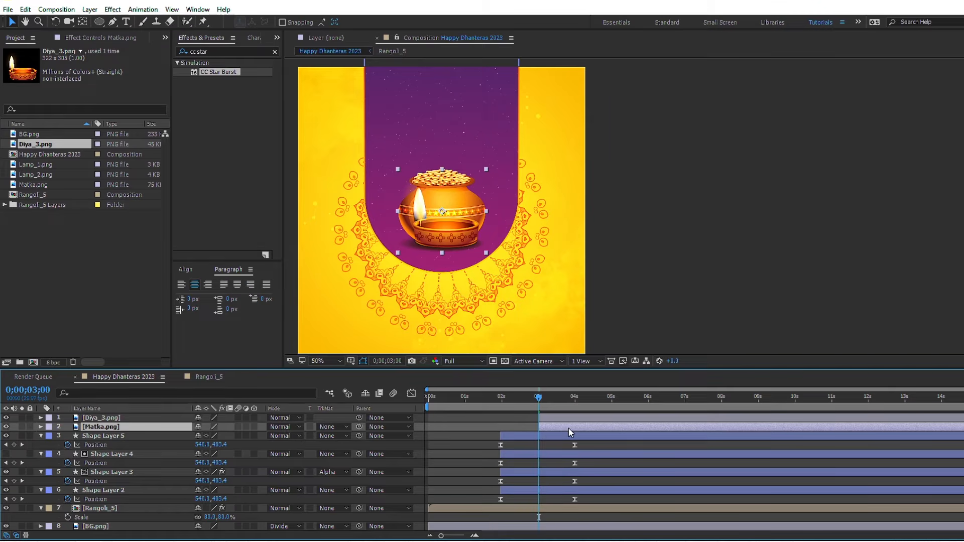
{"action": "key", "text": "s"}
{"action": "left_click", "coordinate": [211, 436]}
{"action": "type", "text": "80"}
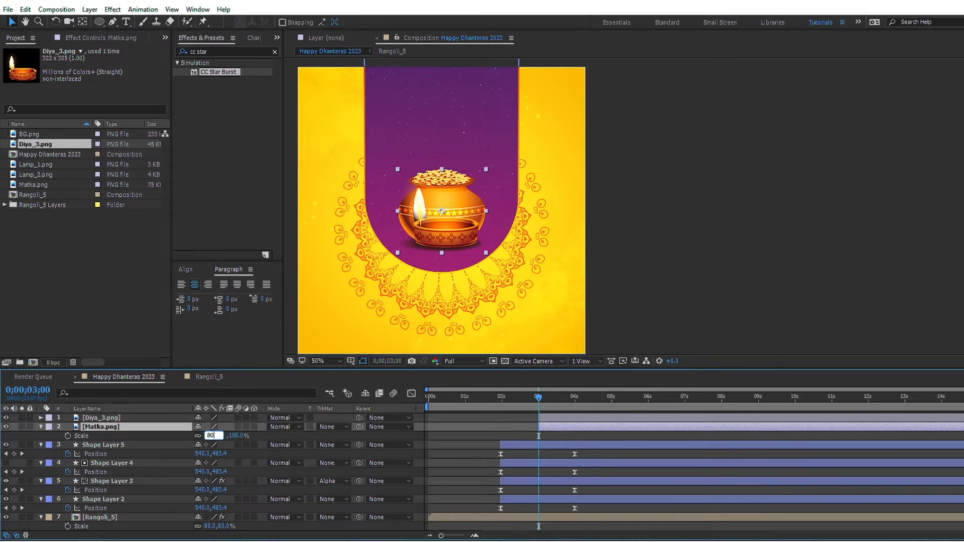
{"action": "key", "text": "Return"}
{"action": "left_click", "coordinate": [552, 419]}
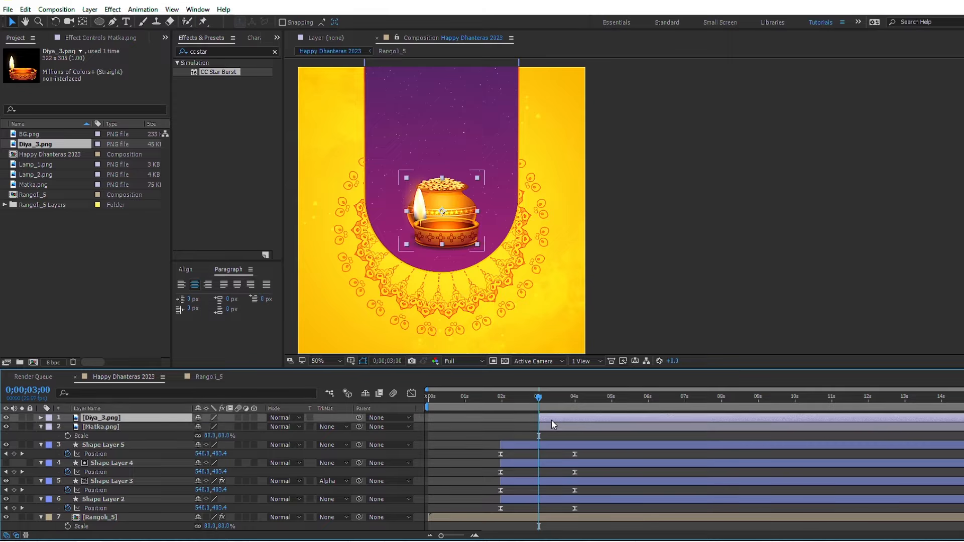
Step: Scale the Diya_3.png layer to 50%, place it just right of the pot, and move the pot slightly down
{"action": "key", "text": "s"}
{"action": "left_click", "coordinate": [210, 427]}
{"action": "type", "text": "50"}
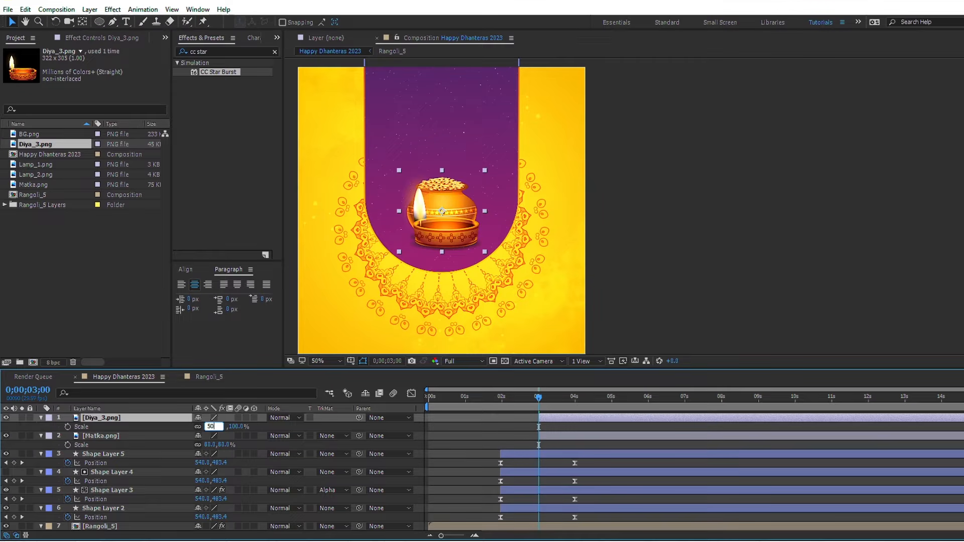
{"action": "key", "text": "Return"}
{"action": "left_click_drag", "start_coordinate": [441, 222], "coordinate": [493, 243]}
{"action": "left_click_drag", "start_coordinate": [448, 213], "coordinate": [450, 232]}
Step: Apply CC Bender to the Diya_3.png layer, placing its Top point at the flame's tip and its Base point at the flame's foot
{"action": "left_click", "coordinate": [494, 239]}
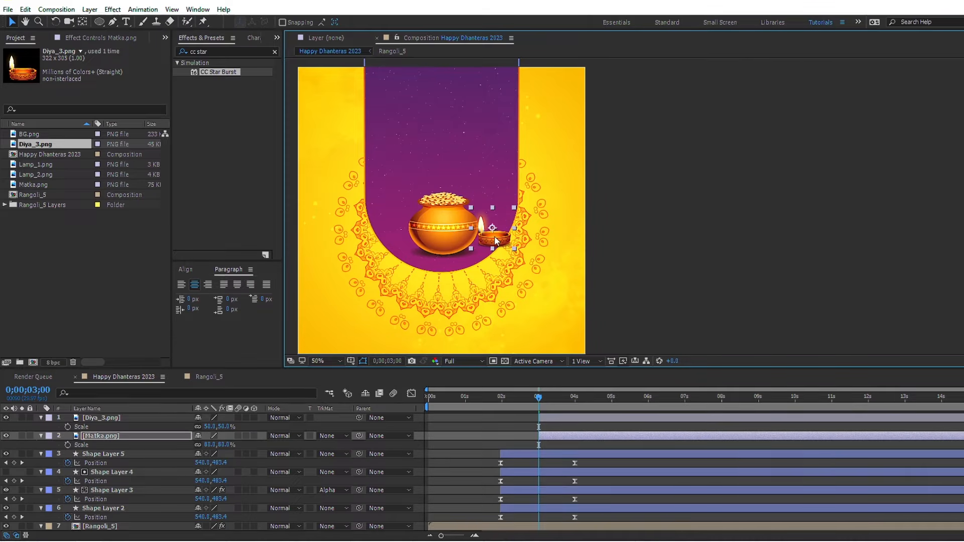
{"action": "left_click", "coordinate": [233, 52]}
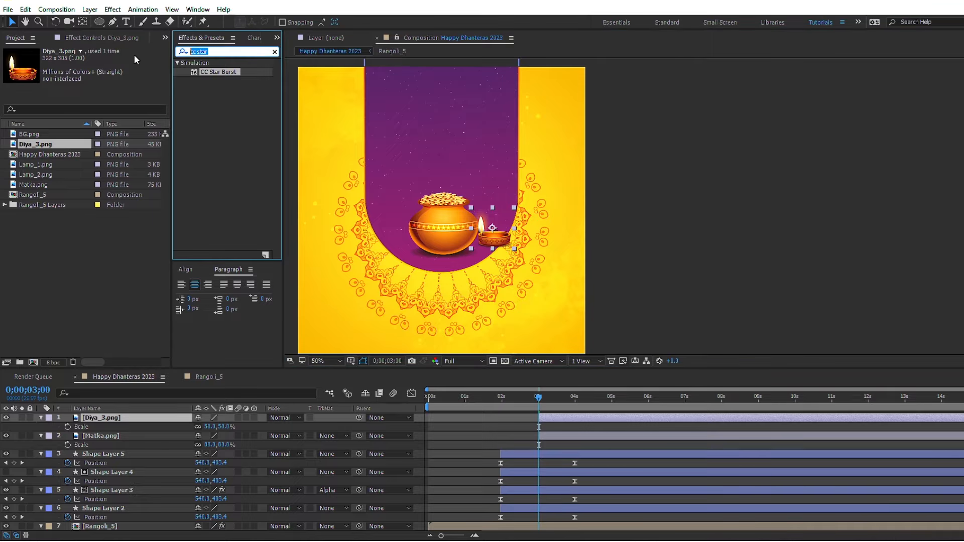
{"action": "type", "text": "cc ben"}
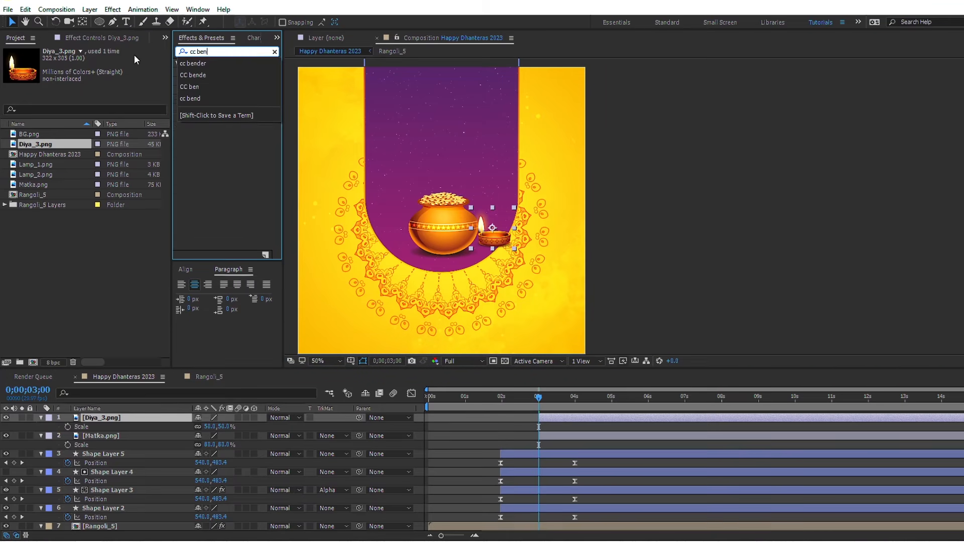
{"action": "type", "text": "der"}
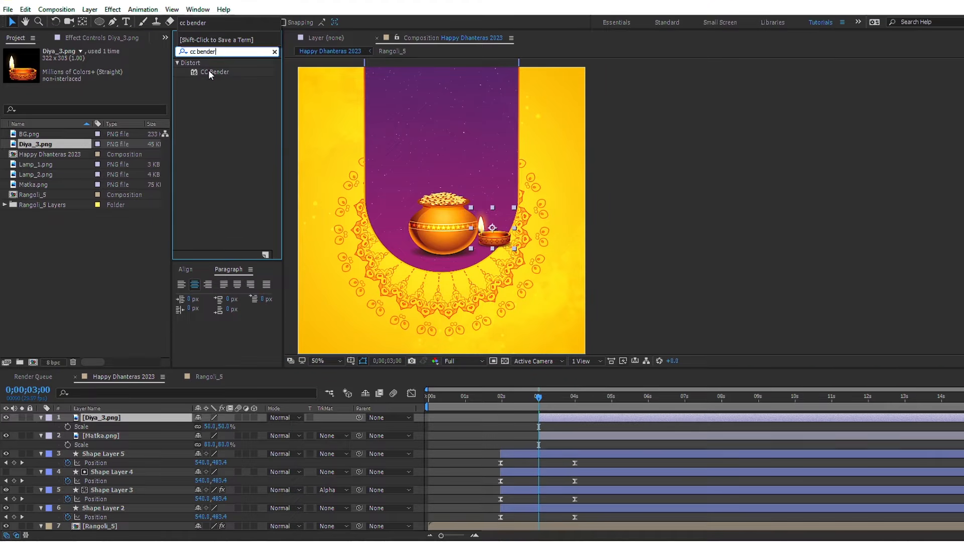
{"action": "left_click_drag", "start_coordinate": [208, 72], "coordinate": [732, 198]}
{"action": "scroll", "coordinate": [477, 222], "scroll_direction": "up", "scroll_amount": 4}
{"action": "key", "text": "space"}
{"action": "left_click_drag", "start_coordinate": [531, 223], "coordinate": [798, 154]}
{"action": "left_click_drag", "start_coordinate": [585, 221], "coordinate": [579, 216]}
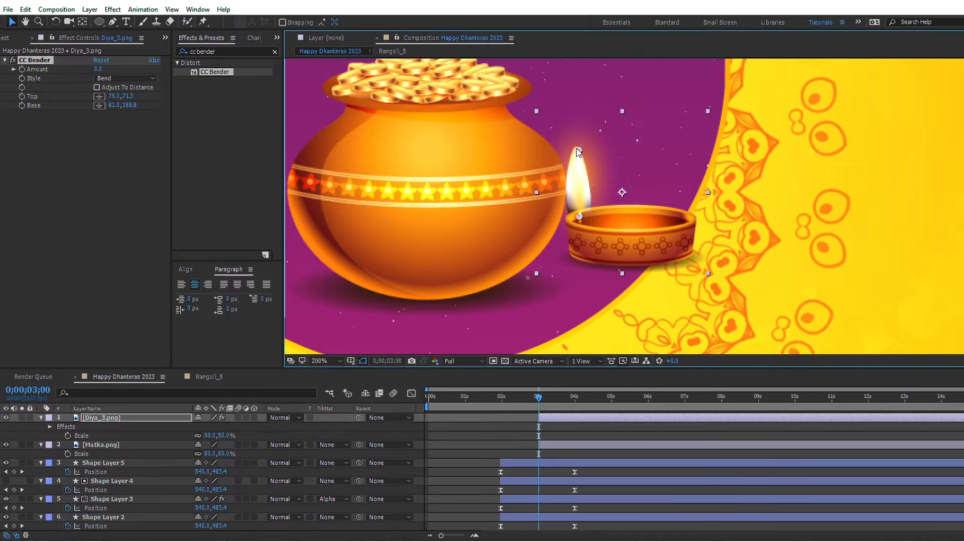
Step: Add the expression wiggle(1,50) to the diya's CC Bender Amount
{"action": "left_click", "coordinate": [21, 70], "text": "alt"}
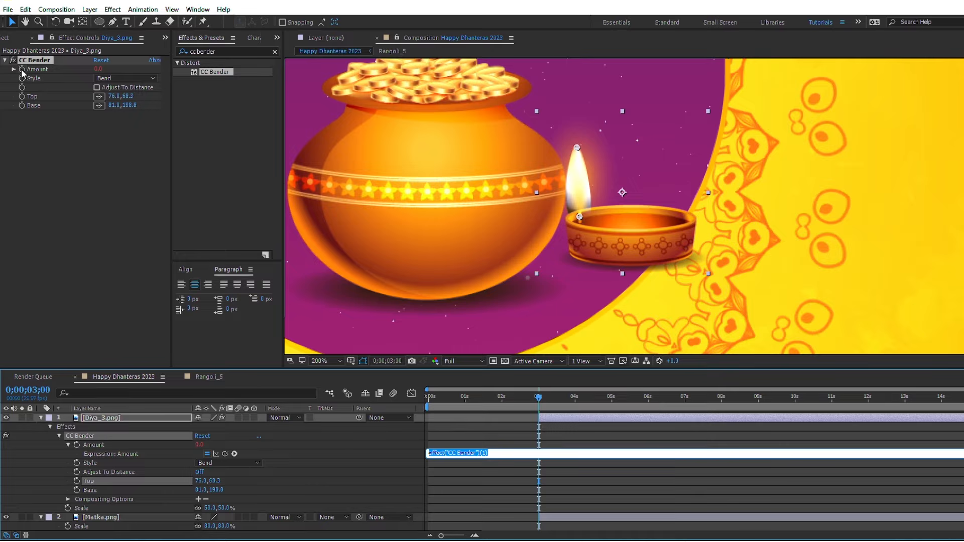
{"action": "type", "text": "wiggle(1,50"}
{"action": "key", "text": "KP_Enter"}
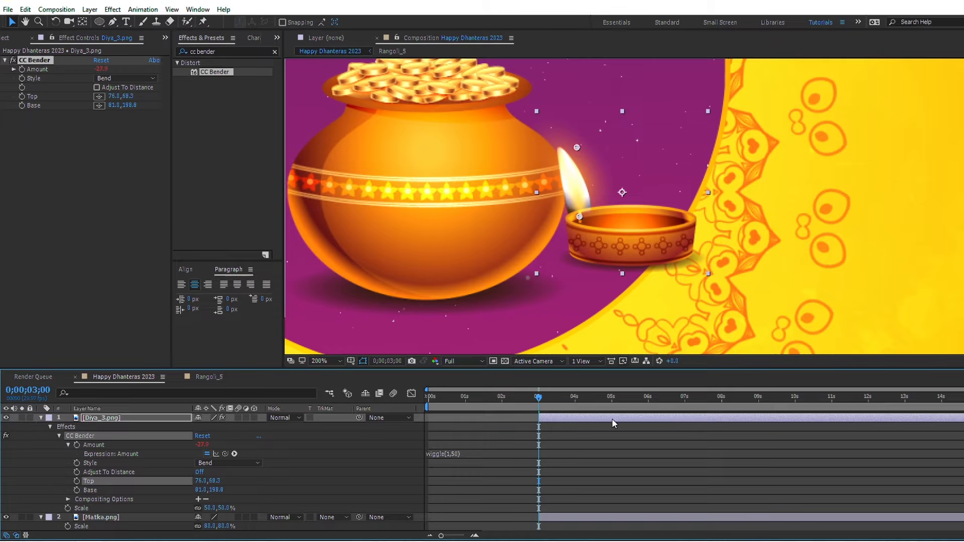
Step: Duplicate the Diya_3.png layer, flip the copy horizontally, and place it on the pot's left side
{"action": "scroll", "coordinate": [589, 213], "scroll_direction": "down", "scroll_amount": 4}
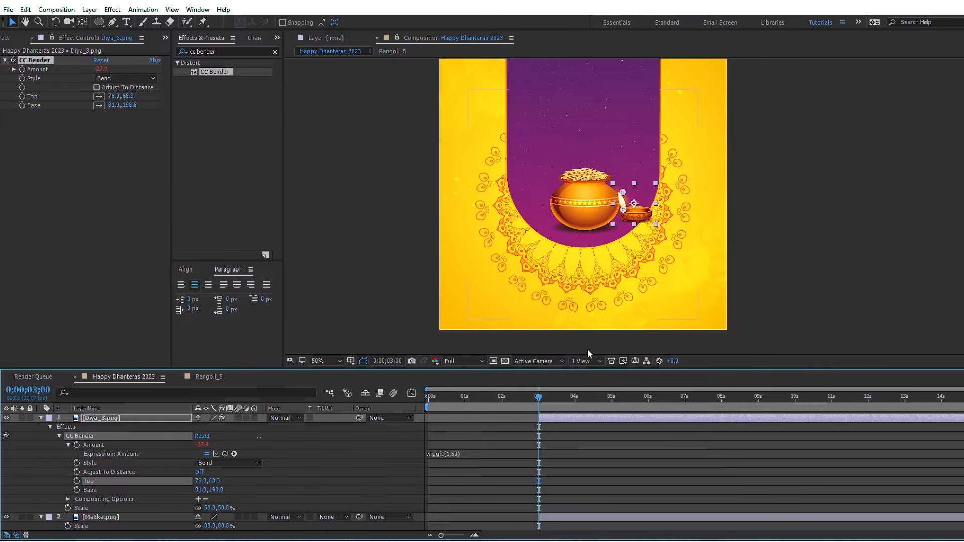
{"action": "key", "text": "ctrl+d"}
{"action": "right_click", "coordinate": [583, 421]}
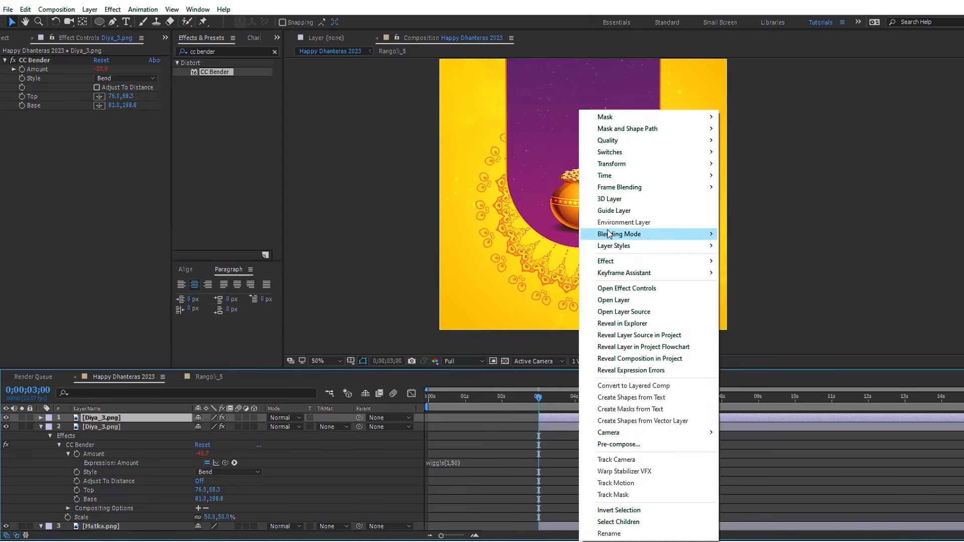
{"action": "mouse_move", "coordinate": [605, 168]}
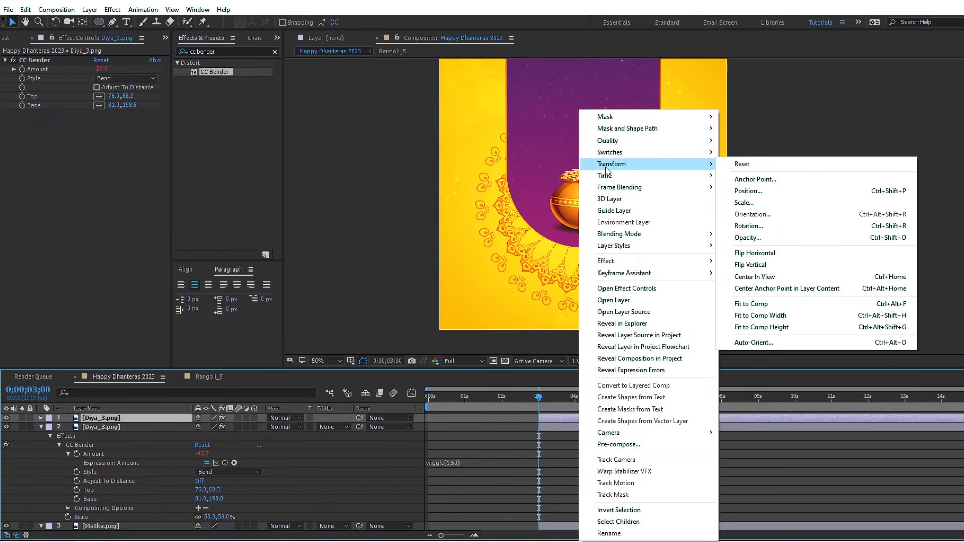
{"action": "left_click", "coordinate": [759, 255]}
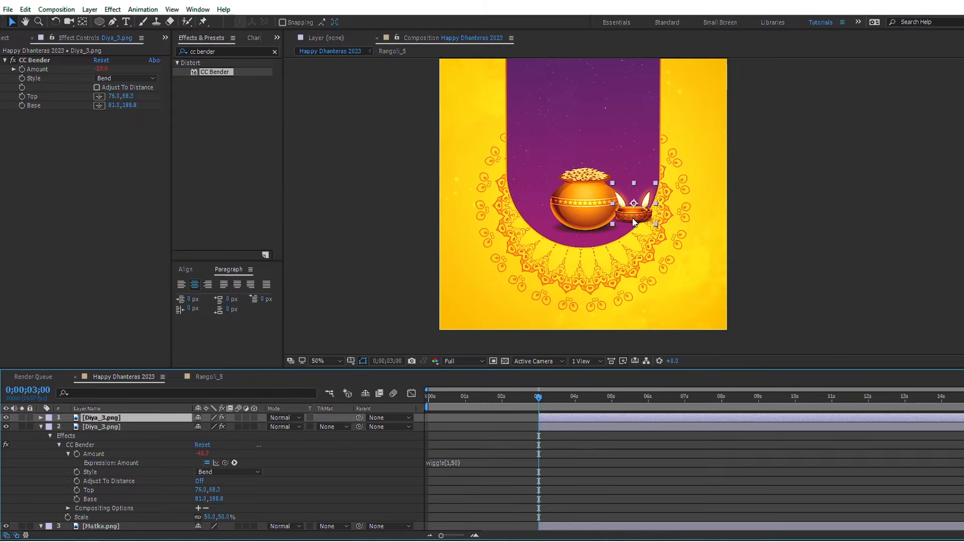
{"action": "left_click_drag", "start_coordinate": [634, 223], "coordinate": [533, 214]}
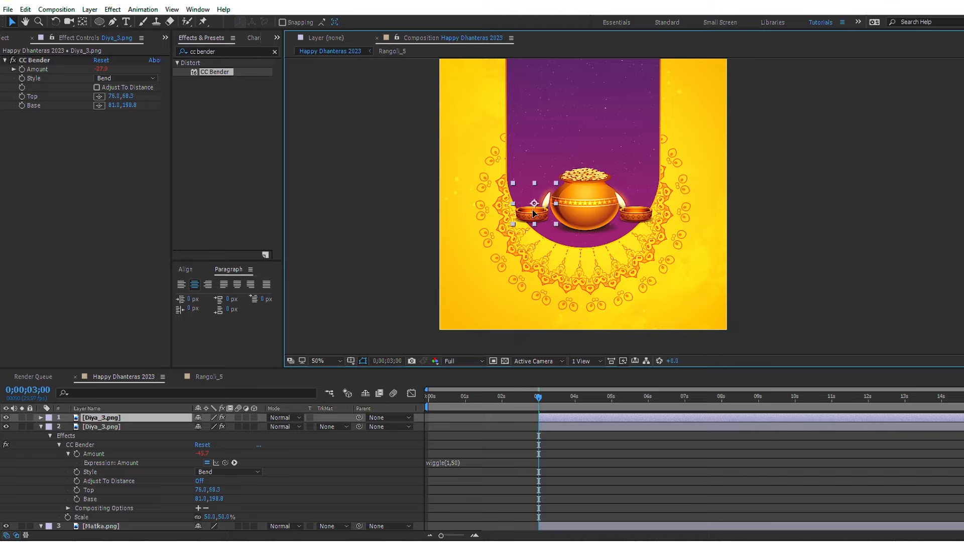
{"action": "left_click", "coordinate": [536, 296]}
Step: Set Position keyframes at 0;00;04;29 on both Diya_3.png layers and the Matka.png layer
{"action": "left_click", "coordinate": [592, 426]}
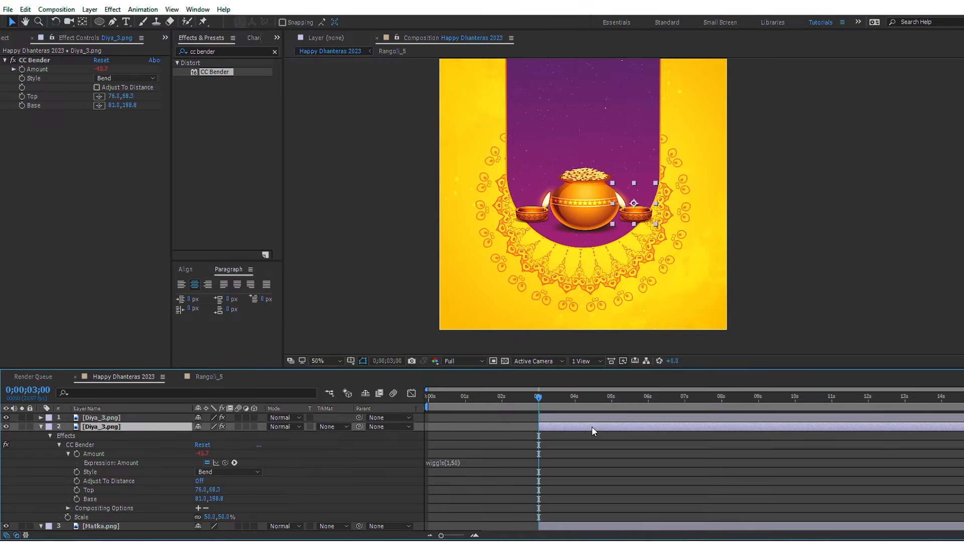
{"action": "left_click", "coordinate": [609, 400]}
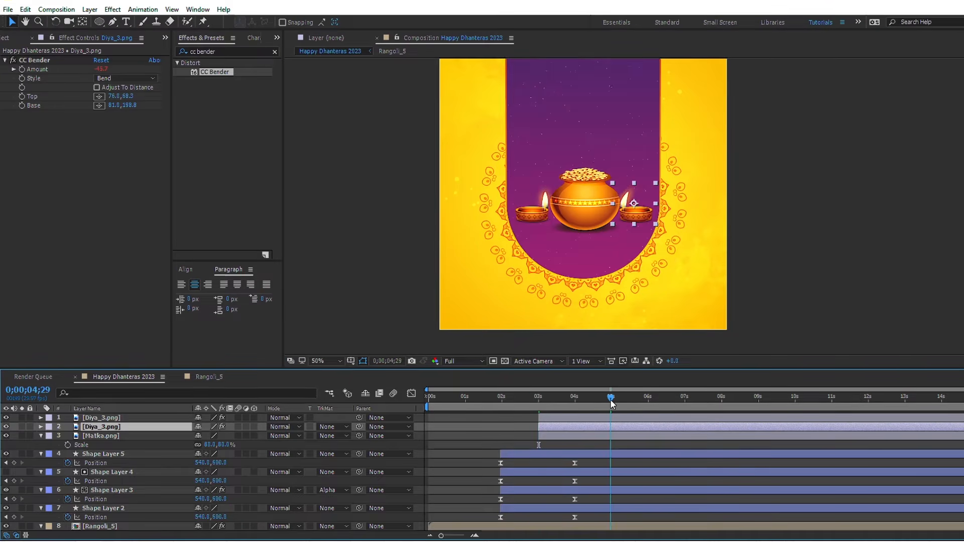
{"action": "left_click", "coordinate": [617, 415]}
{"action": "left_click", "coordinate": [618, 435], "text": "shift"}
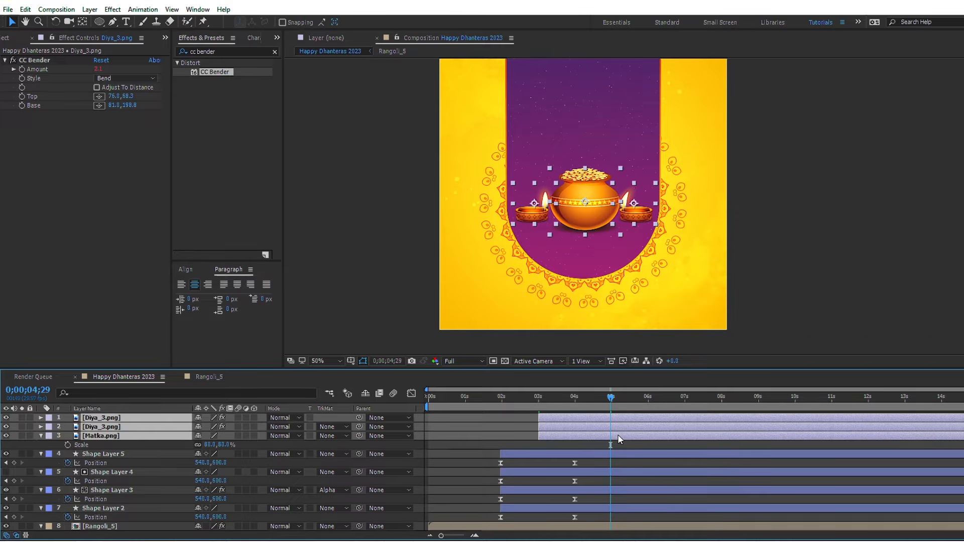
{"action": "key", "text": "p"}
{"action": "left_click", "coordinate": [68, 426]}
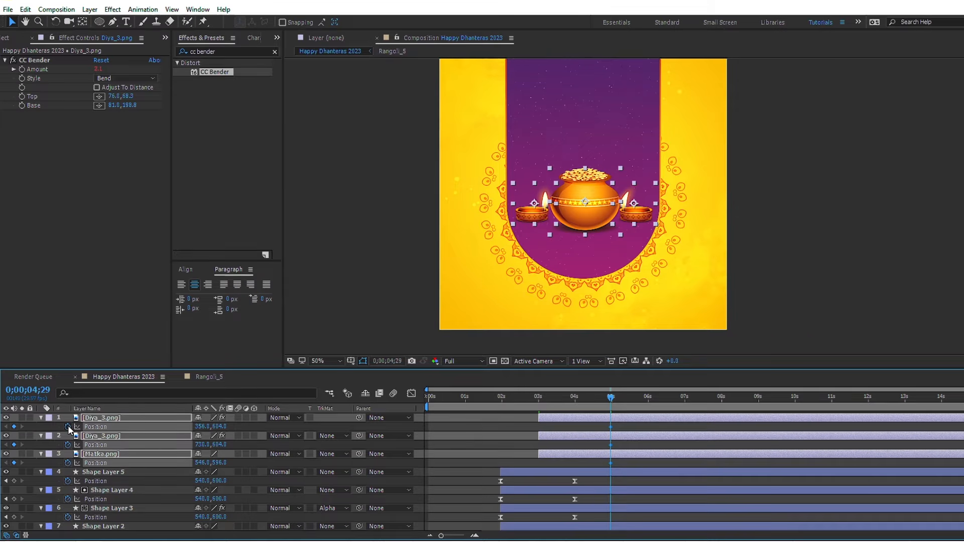
Step: At the layers' start point, 0;00;03;00, move the Matka.png layer down below the canvas to Position 546, 1216
{"action": "key", "text": "i"}
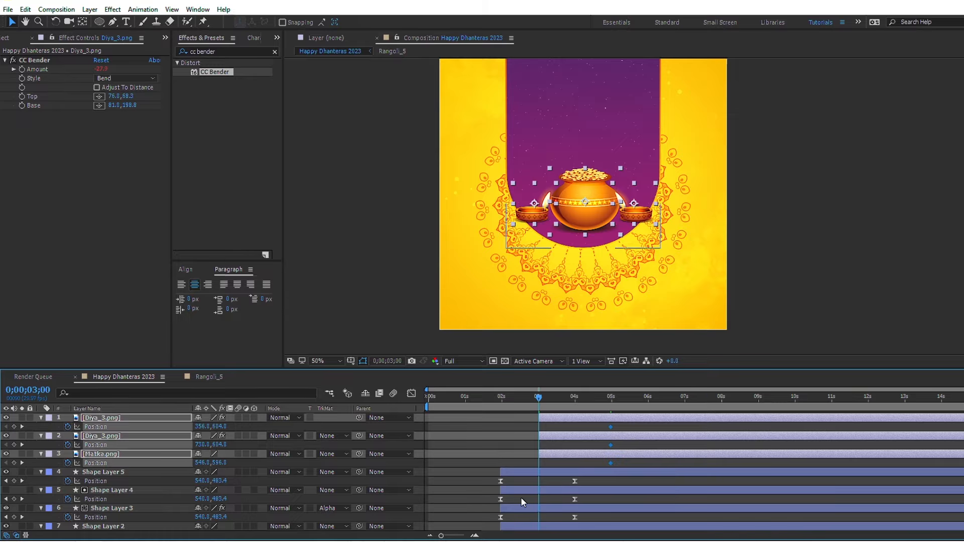
{"action": "left_click", "coordinate": [525, 449]}
{"action": "left_click", "coordinate": [547, 454]}
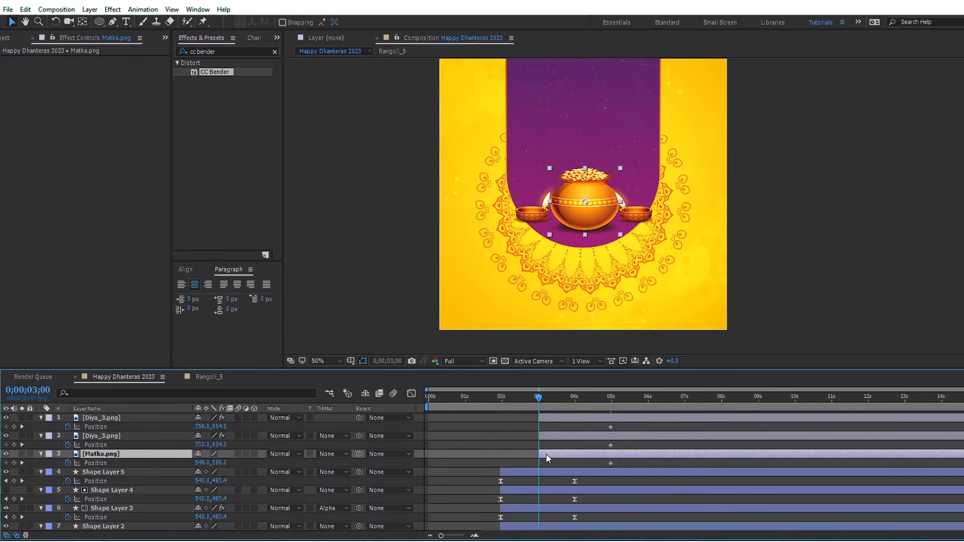
{"action": "key", "text": "shift+Down"}
{"action": "key", "text": "shift+Down"}
{"action": "key", "text": "shift+Down"}
{"action": "key", "text": "shift+Down"}
{"action": "key", "text": "shift+Down"}
{"action": "key", "text": "shift+Down"}
{"action": "key", "text": "shift+Down"}
{"action": "key", "text": "shift+Down"}
{"action": "key", "text": "shift+Down"}
{"action": "key", "text": "shift+Down"}
{"action": "key", "text": "shift+Down"}
{"action": "key", "text": "shift+Down"}
{"action": "key", "text": "shift+Down"}
{"action": "key", "text": "shift+Down"}
{"action": "key", "text": "shift+Down"}
{"action": "key", "text": "shift+Down"}
{"action": "key", "text": "shift+Down"}
{"action": "key", "text": "shift+Down"}
{"action": "key", "text": "shift+Down"}
{"action": "key", "text": "shift+Down"}
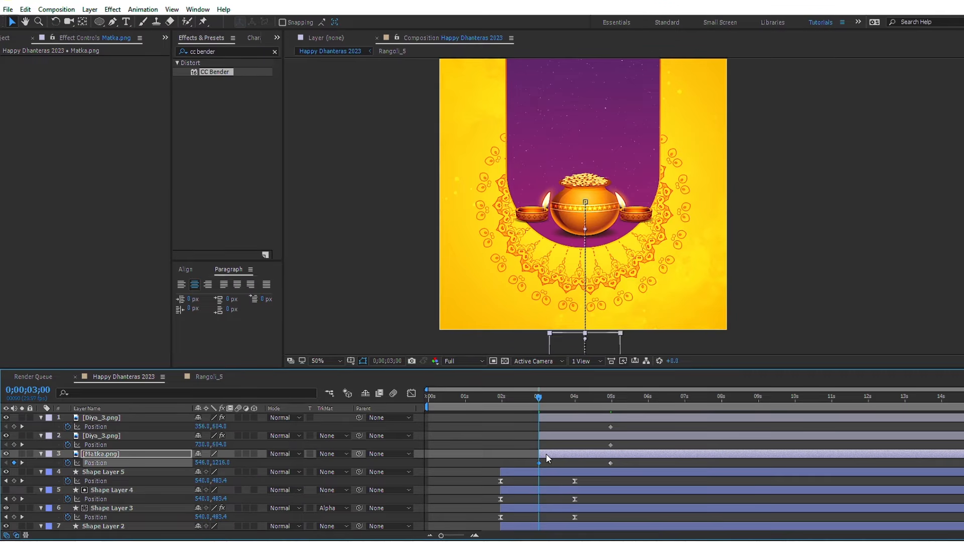
{"action": "key", "text": "shift+Up"}
{"action": "key", "text": "shift+Up"}
{"action": "key", "text": "shift+Up"}
{"action": "key", "text": "shift+Up"}
{"action": "key", "text": "shift+Up"}
{"action": "key", "text": "shift+Up"}
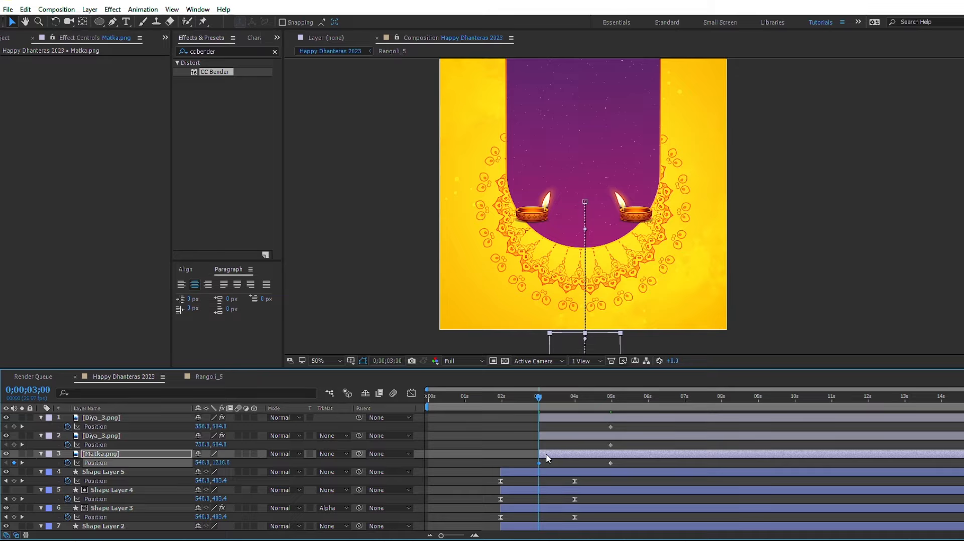
Step: At 0;00;03;00, move the right-hand diya out past the canvas's right edge to Position 1150, 604
{"action": "left_click", "coordinate": [551, 436]}
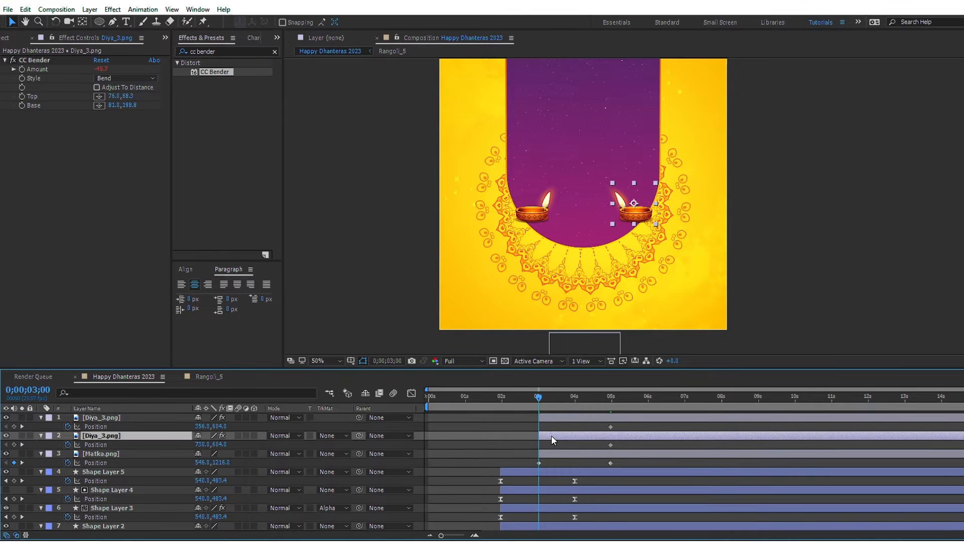
{"action": "key", "text": "shift+Right"}
{"action": "key", "text": "shift+Right"}
{"action": "key", "text": "shift+Right"}
{"action": "key", "text": "shift+Right"}
{"action": "key", "text": "shift+Right"}
{"action": "key", "text": "shift+Right"}
{"action": "key", "text": "shift+Right"}
{"action": "key", "text": "shift+Right"}
{"action": "key", "text": "shift+Right"}
{"action": "key", "text": "shift+Right"}
{"action": "key", "text": "shift+Right"}
{"action": "key", "text": "shift+Right"}
{"action": "key", "text": "shift+Right"}
{"action": "key", "text": "shift+Right"}
{"action": "key", "text": "shift+Right"}
{"action": "key", "text": "shift+Right"}
{"action": "key", "text": "shift+Right"}
{"action": "key", "text": "shift+Right"}
{"action": "key", "text": "shift+Right"}
{"action": "key", "text": "shift+Right"}
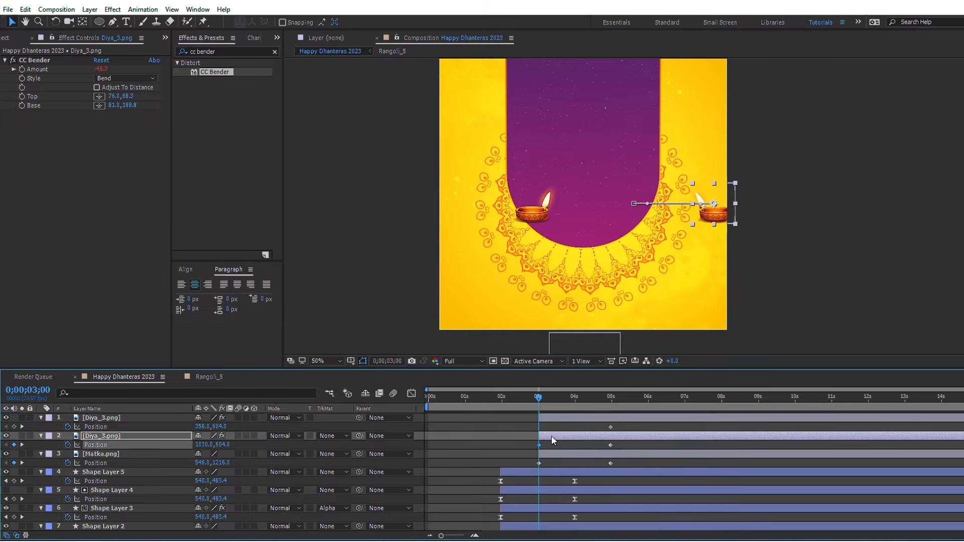
{"action": "key", "text": "shift+Right"}
{"action": "key", "text": "shift+Right"}
{"action": "key", "text": "shift+Right"}
{"action": "key", "text": "shift+Right"}
{"action": "key", "text": "shift+Right"}
{"action": "key", "text": "shift+Right"}
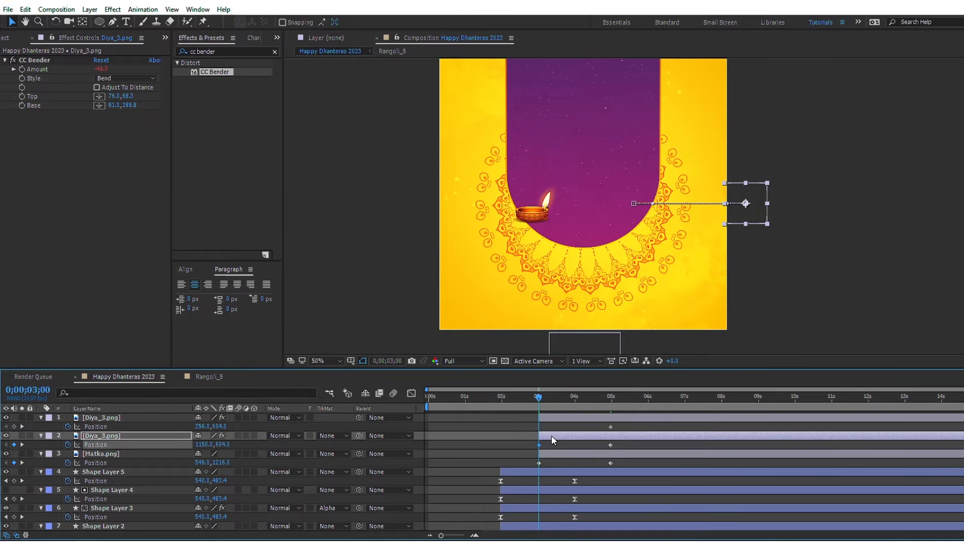
Step: At 0;00;03;00, move the left-hand diya out past the canvas's left edge to Position -64, 604
{"action": "left_click", "coordinate": [552, 423]}
{"action": "left_click", "coordinate": [553, 417]}
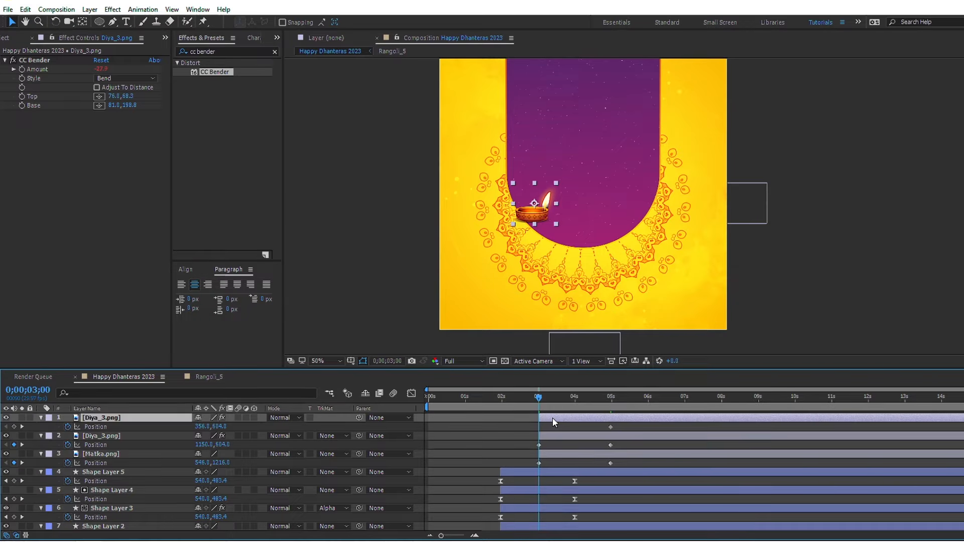
{"action": "key", "text": "shift+Left"}
{"action": "key", "text": "shift+Left"}
{"action": "key", "text": "shift+Left"}
{"action": "key", "text": "shift+Left"}
{"action": "key", "text": "shift+Left"}
{"action": "key", "text": "shift+Left"}
{"action": "key", "text": "shift+Left"}
{"action": "key", "text": "shift+Left"}
{"action": "key", "text": "shift+Left"}
{"action": "key", "text": "shift+Left"}
{"action": "key", "text": "shift+Left"}
{"action": "key", "text": "shift+Left"}
{"action": "key", "text": "shift+Left"}
{"action": "key", "text": "shift+Left"}
{"action": "key", "text": "shift+Left"}
{"action": "key", "text": "shift+Left"}
{"action": "key", "text": "shift+Left"}
{"action": "key", "text": "shift+Left"}
{"action": "key", "text": "shift+Left"}
{"action": "key", "text": "shift+Left"}
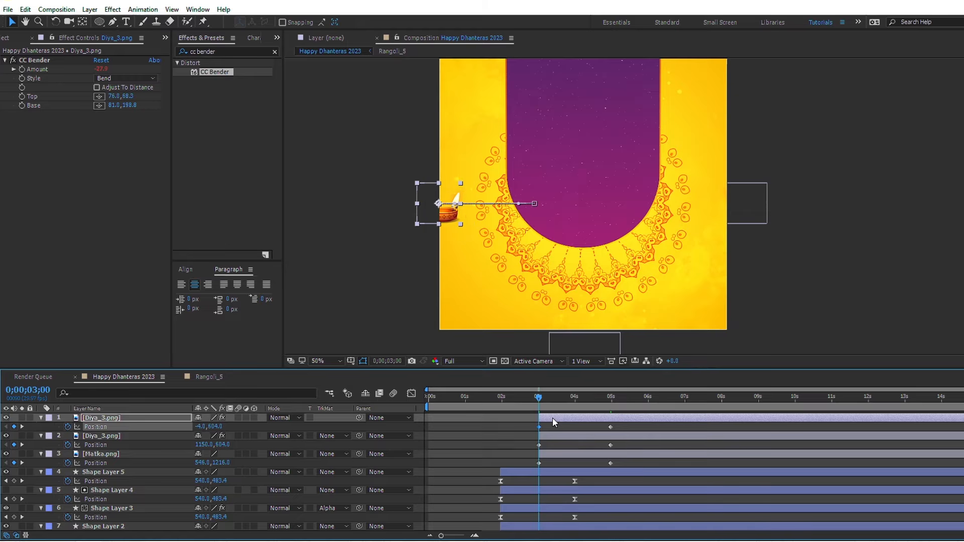
{"action": "key", "text": "shift+Left"}
{"action": "key", "text": "shift+Left"}
{"action": "key", "text": "shift+Left"}
{"action": "key", "text": "shift+Left"}
{"action": "key", "text": "shift+Left"}
{"action": "key", "text": "shift+Left"}
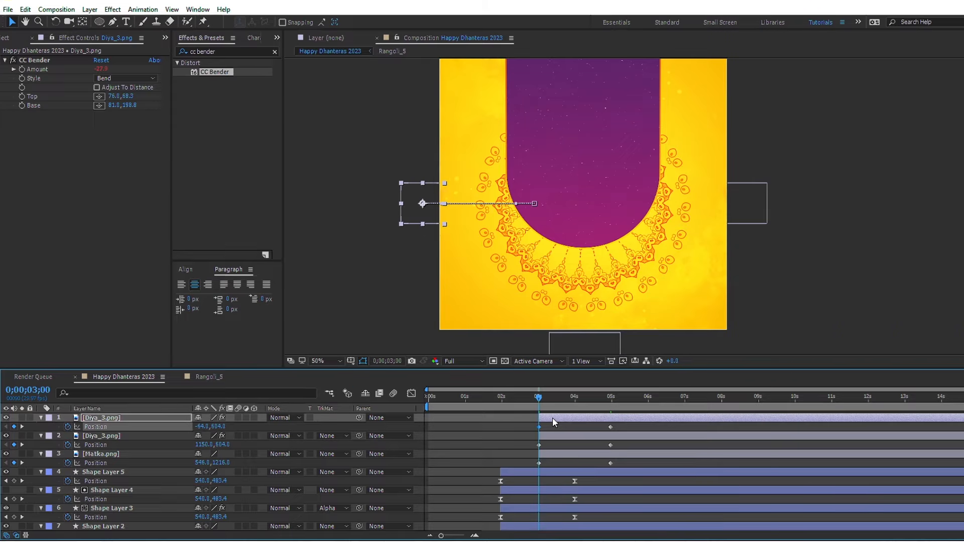
Step: Easy Ease the pot and diya Position keyframes and stretch the end keyframes' influence in the speed graph for a longer slowdown
{"action": "left_click_drag", "start_coordinate": [527, 427], "coordinate": [614, 463]}
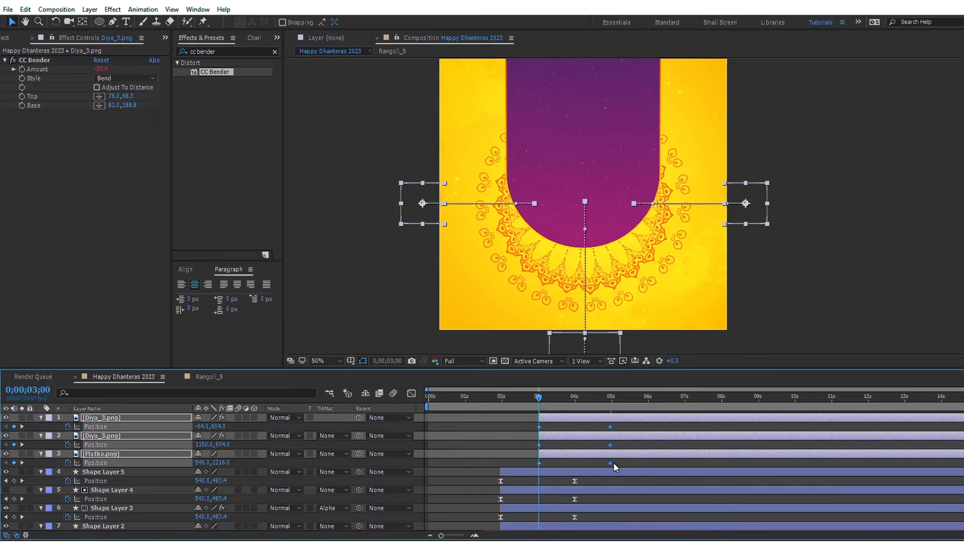
{"action": "key", "text": "F9"}
{"action": "left_click", "coordinate": [414, 395]}
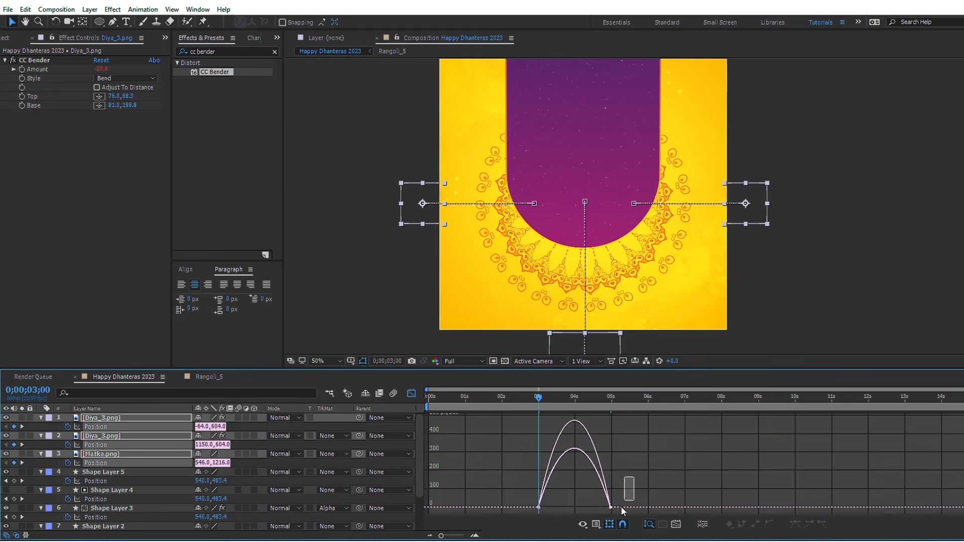
{"action": "left_click_drag", "start_coordinate": [621, 507], "coordinate": [574, 506]}
{"action": "left_click", "coordinate": [411, 394]}
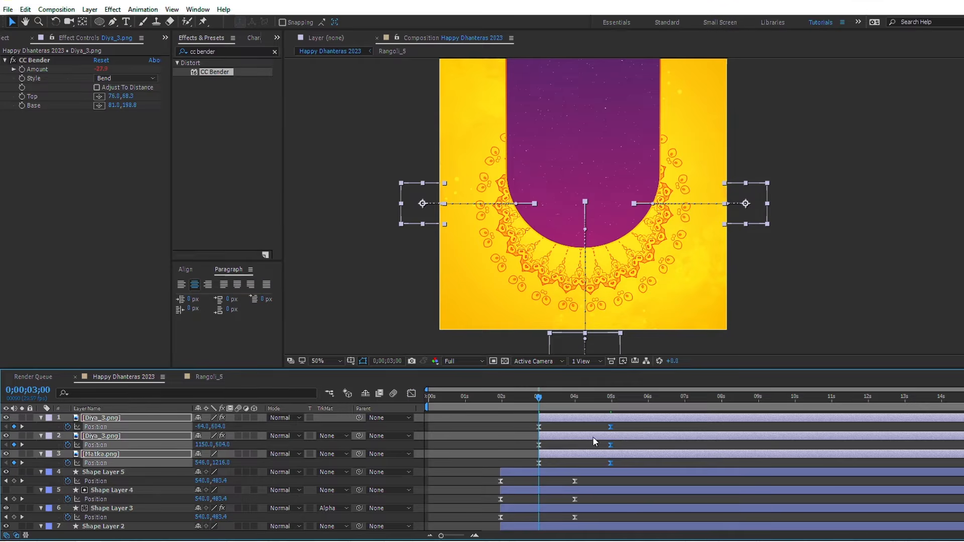
Step: Shift both Diya_3.png layers to start at 0;00;03;10, previewing the entrance motion
{"action": "key", "text": "space"}
{"action": "left_click", "coordinate": [560, 453], "text": "ctrl"}
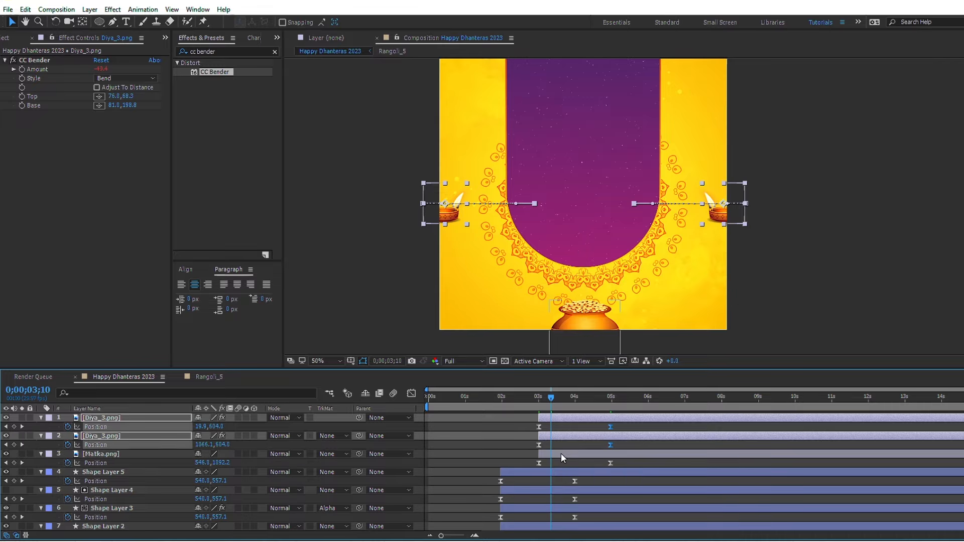
{"action": "key", "text": "bracketleft"}
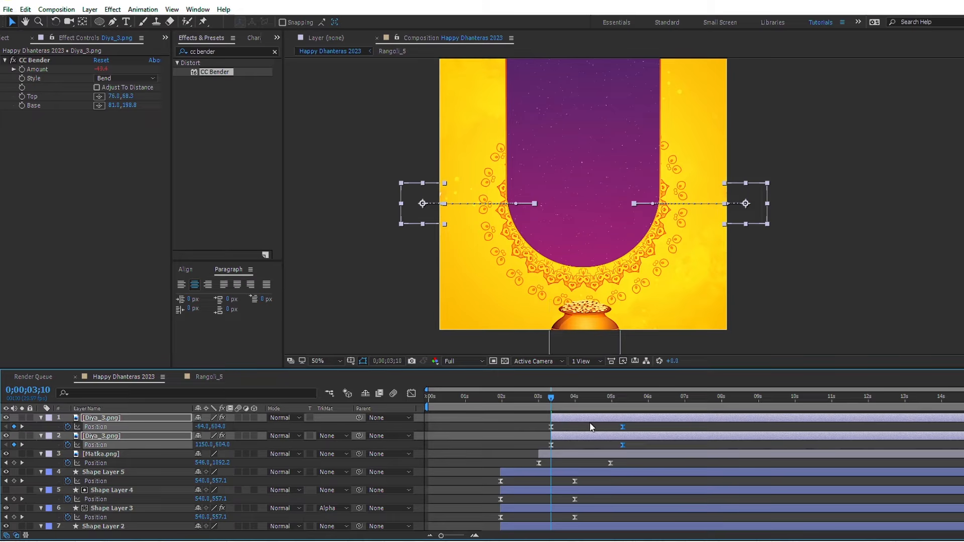
{"action": "key", "text": "space"}
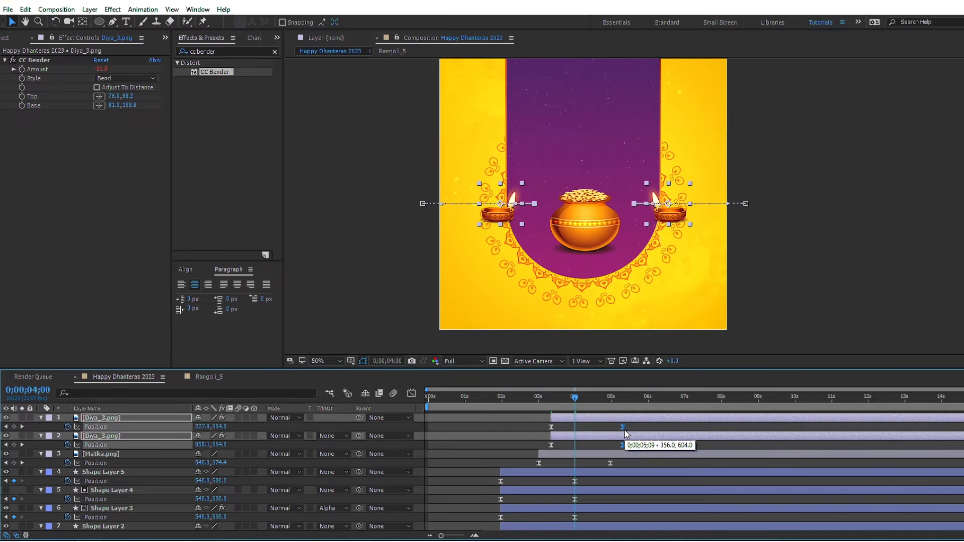
Step: Move the Matka.png layer's ending Position keyframe to 0;00;05;09, in line with the diyas' end keyframes
{"action": "key", "text": "space"}
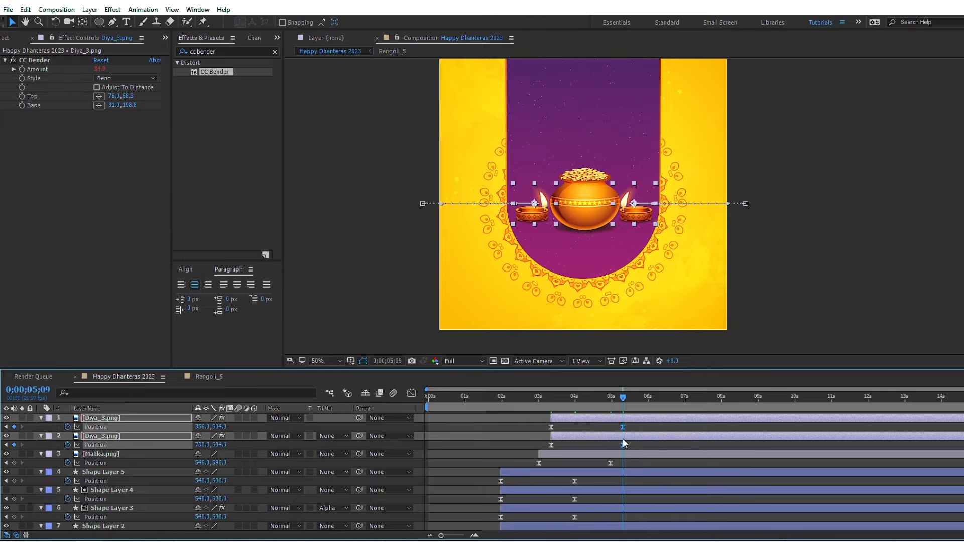
{"action": "left_click", "coordinate": [610, 463]}
{"action": "left_click_drag", "start_coordinate": [609, 462], "coordinate": [623, 463]}
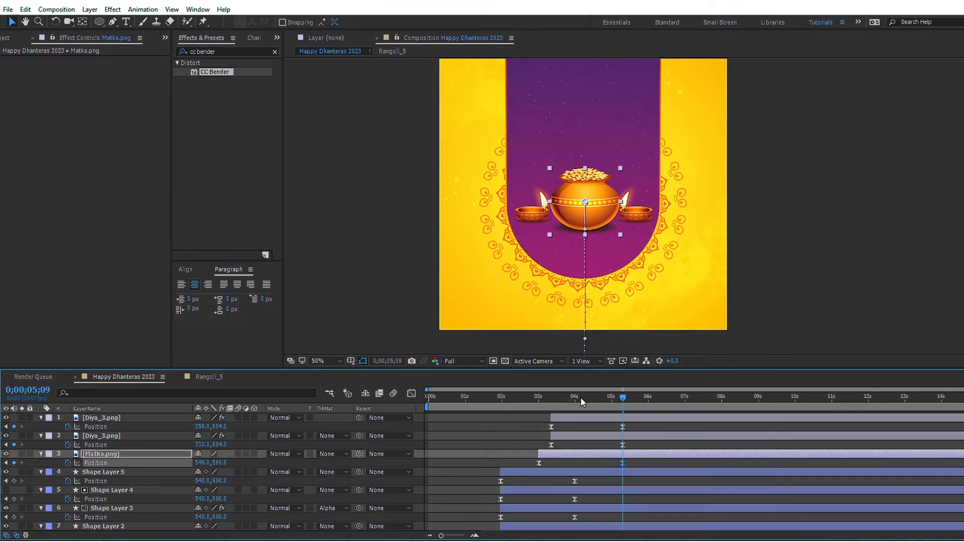
Step: At 0;00;05;09, shift all pot and diya Position keyframes down so the pot rests at Y 716 and the diyas at Y 724, previewing the entrance
{"action": "left_click_drag", "start_coordinate": [580, 396], "coordinate": [538, 409]}
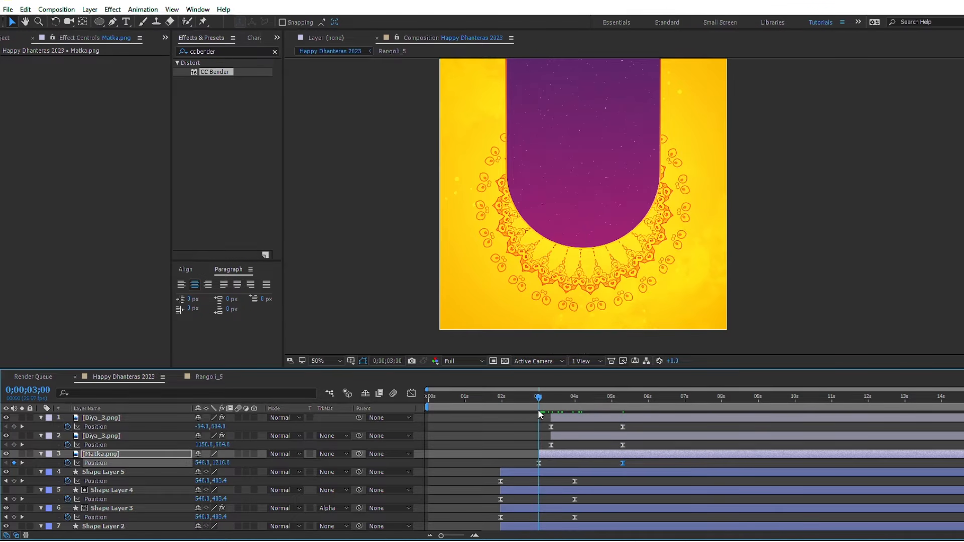
{"action": "key", "text": "space"}
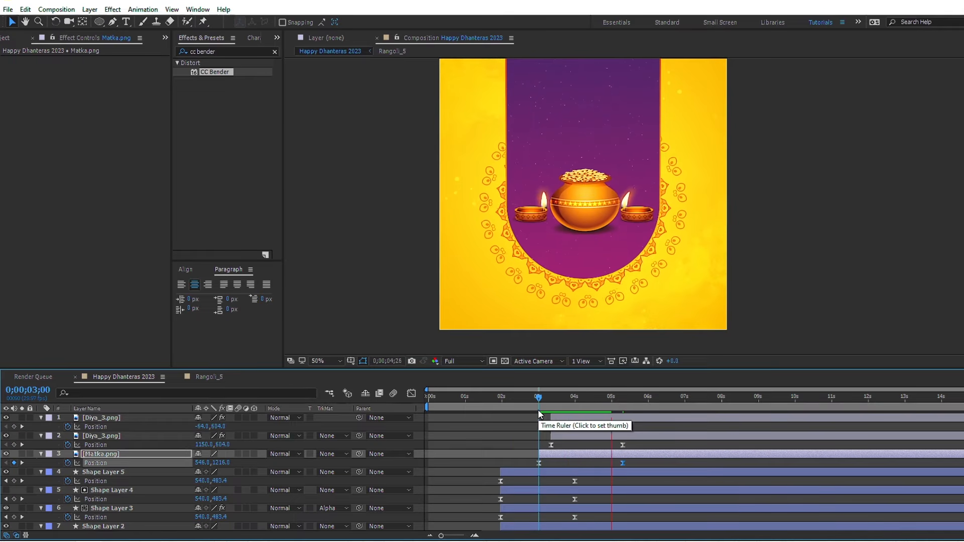
{"action": "key", "text": "space"}
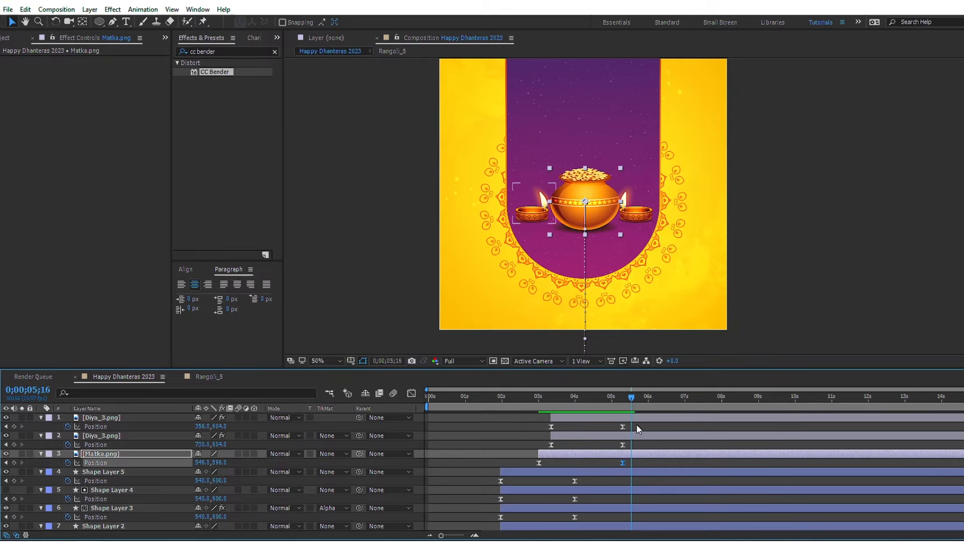
{"action": "key", "text": "End"}
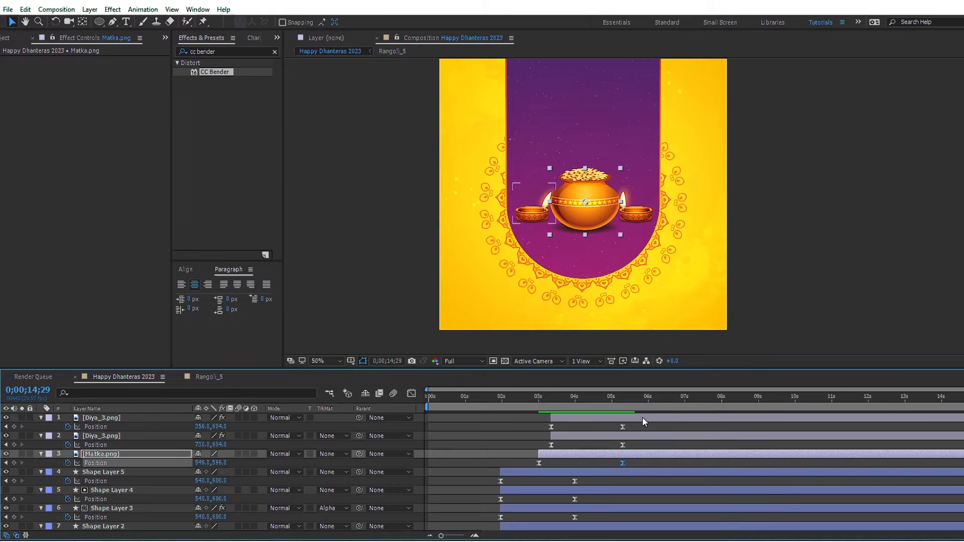
{"action": "key", "text": "j"}
{"action": "left_click_drag", "start_coordinate": [639, 428], "coordinate": [525, 466]}
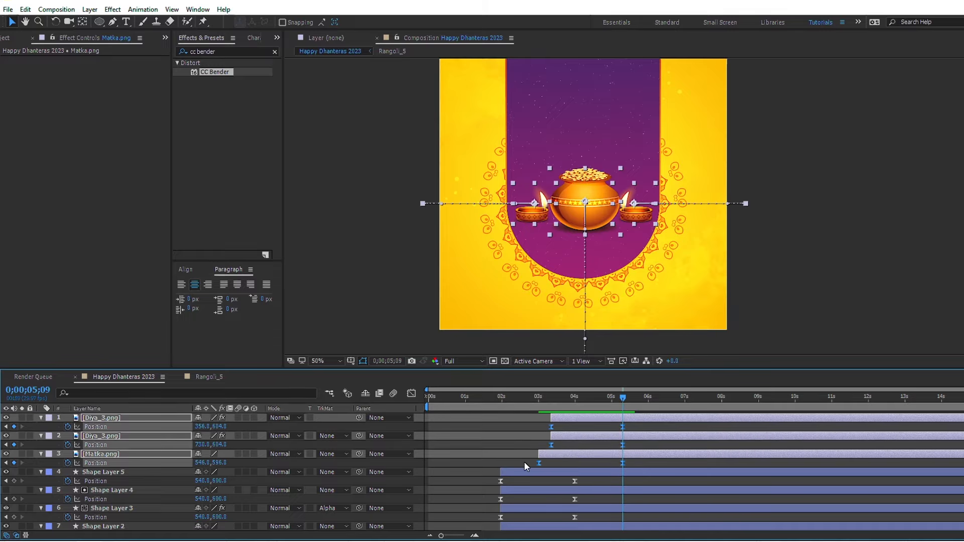
{"action": "key", "text": "shift+Down"}
{"action": "key", "text": "shift+Down"}
{"action": "key", "text": "shift+Down"}
{"action": "key", "text": "shift+Down"}
{"action": "key", "text": "shift+Down"}
{"action": "key", "text": "shift+Down"}
{"action": "key", "text": "shift+Down"}
{"action": "key", "text": "shift+Down"}
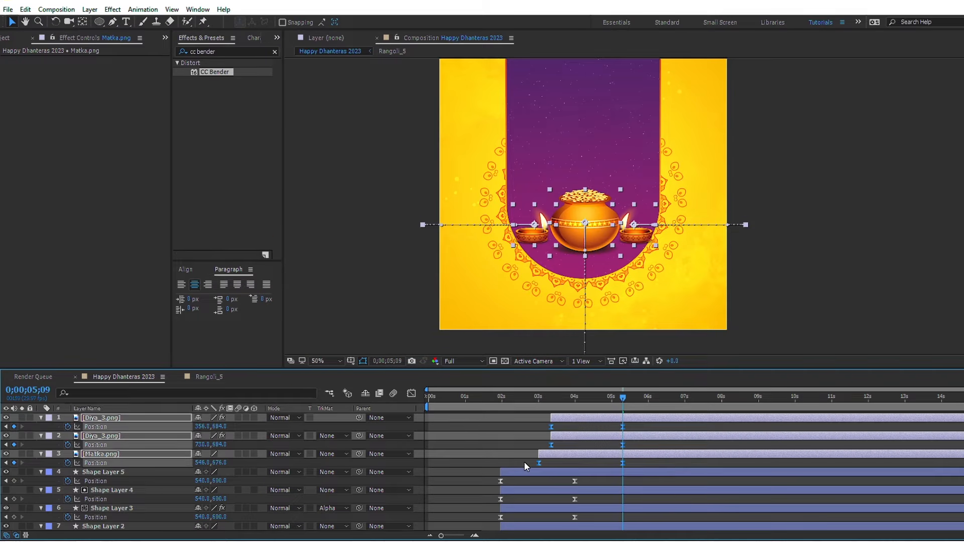
{"action": "key", "text": "shift+Down"}
{"action": "key", "text": "shift+Down"}
{"action": "key", "text": "shift+Down"}
{"action": "key", "text": "shift+Down"}
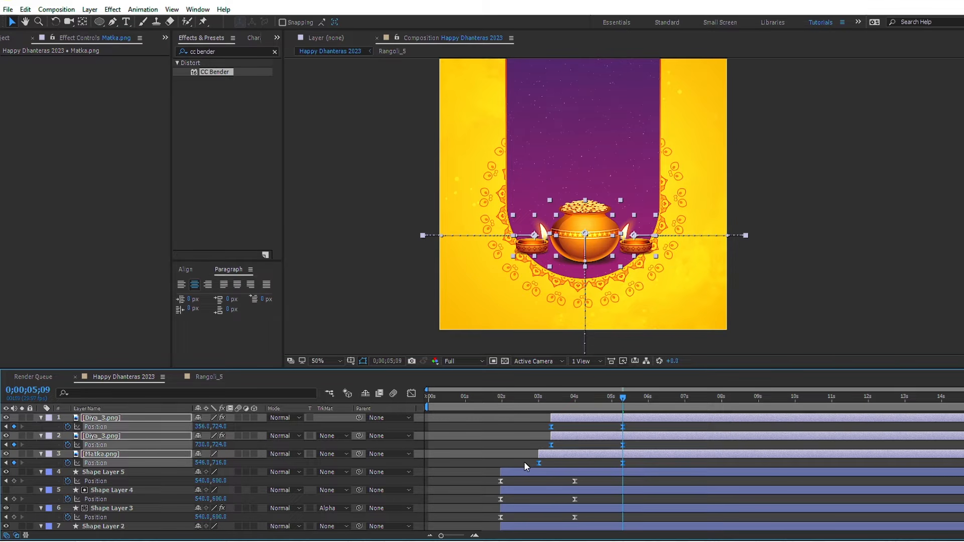
{"action": "left_click", "coordinate": [540, 400]}
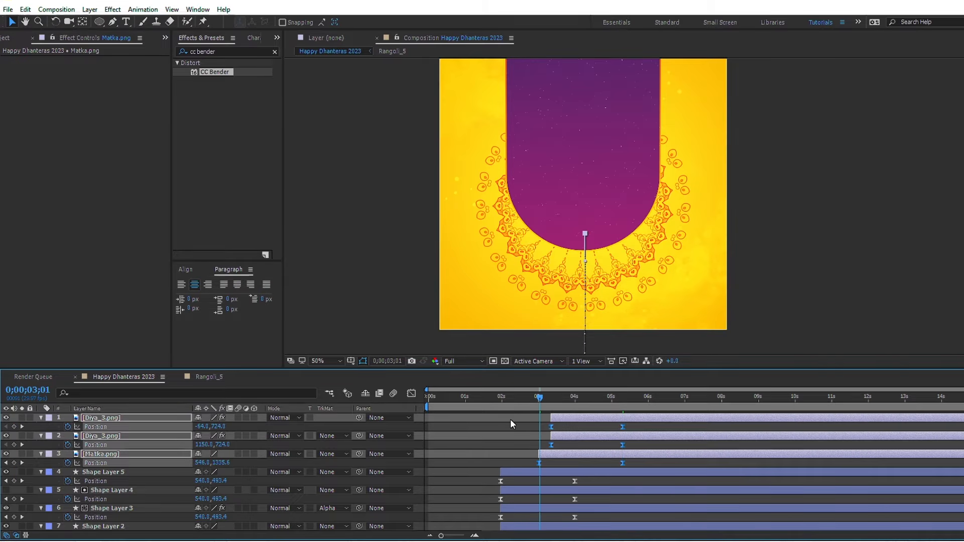
{"action": "key", "text": "space"}
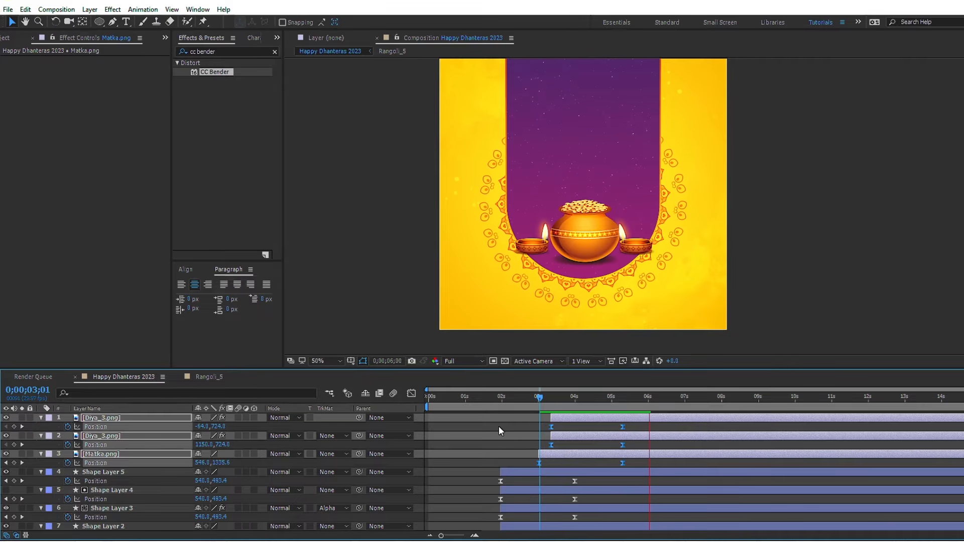
{"action": "left_click", "coordinate": [499, 426]}
{"action": "key", "text": "space"}
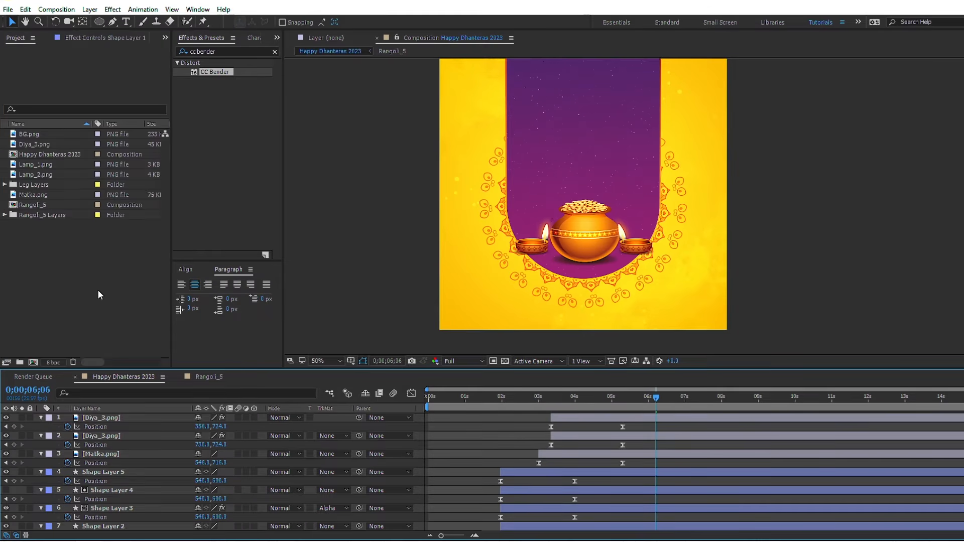
Step: Import the Leg Illustrator file from the Dhanteras 2023 folder as footage
{"action": "double_click", "coordinate": [98, 290]}
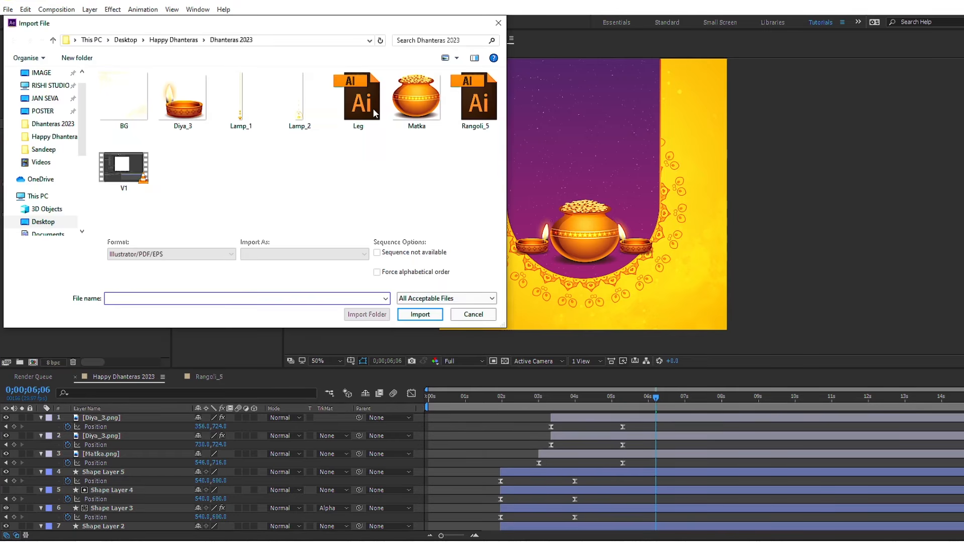
{"action": "left_click", "coordinate": [373, 108]}
{"action": "left_click", "coordinate": [414, 316]}
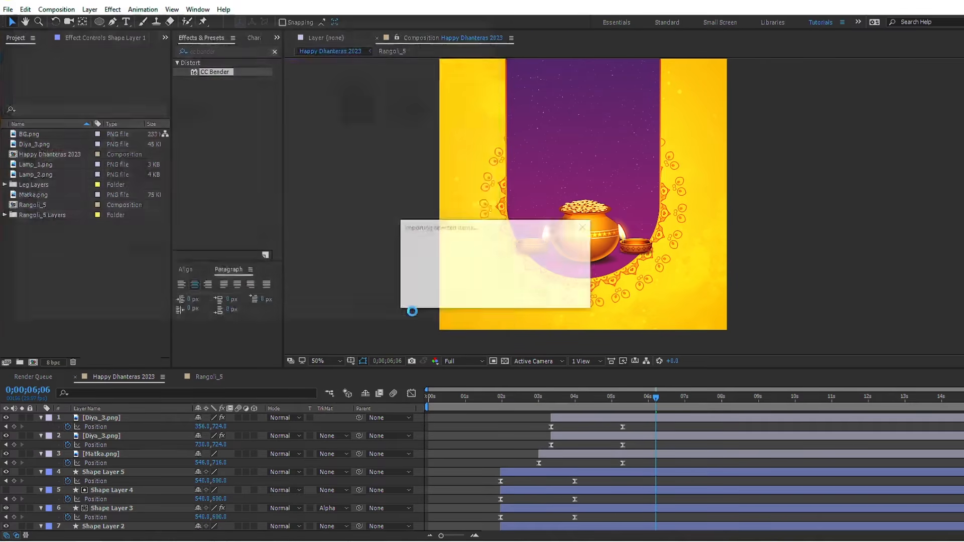
{"action": "left_click", "coordinate": [481, 313]}
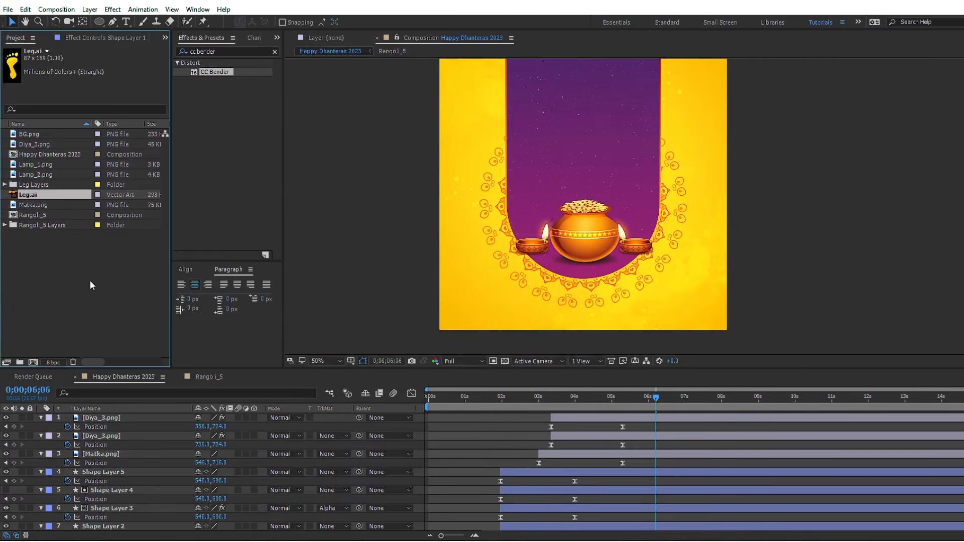
Step: Import the Leg Illustrator file again, this time as a composition
{"action": "double_click", "coordinate": [83, 279]}
{"action": "left_click", "coordinate": [359, 124]}
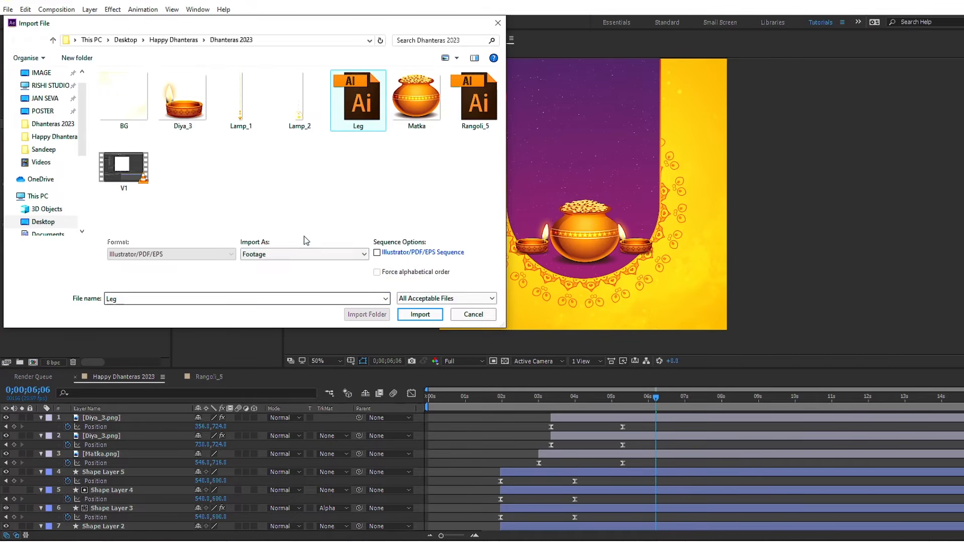
{"action": "left_click", "coordinate": [304, 254]}
{"action": "left_click", "coordinate": [285, 273]}
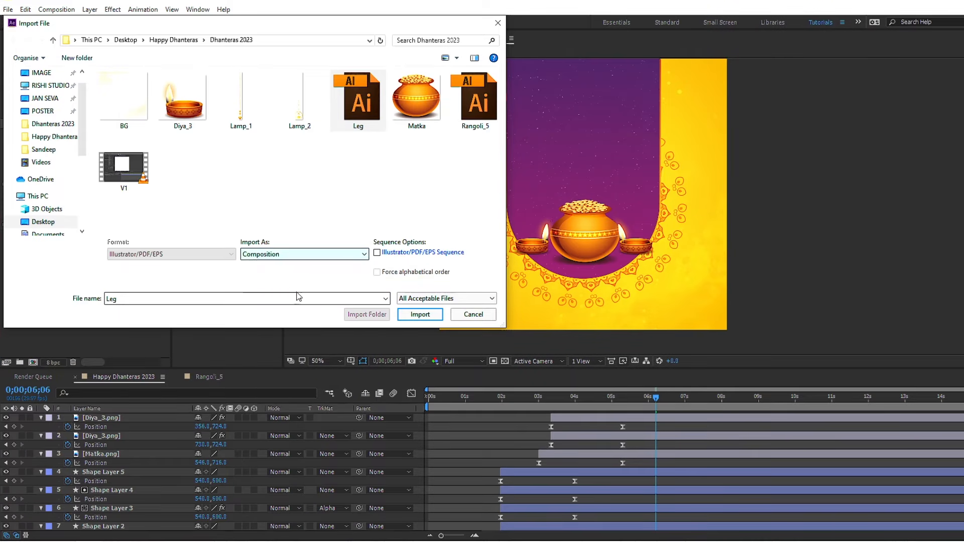
{"action": "left_click", "coordinate": [412, 314]}
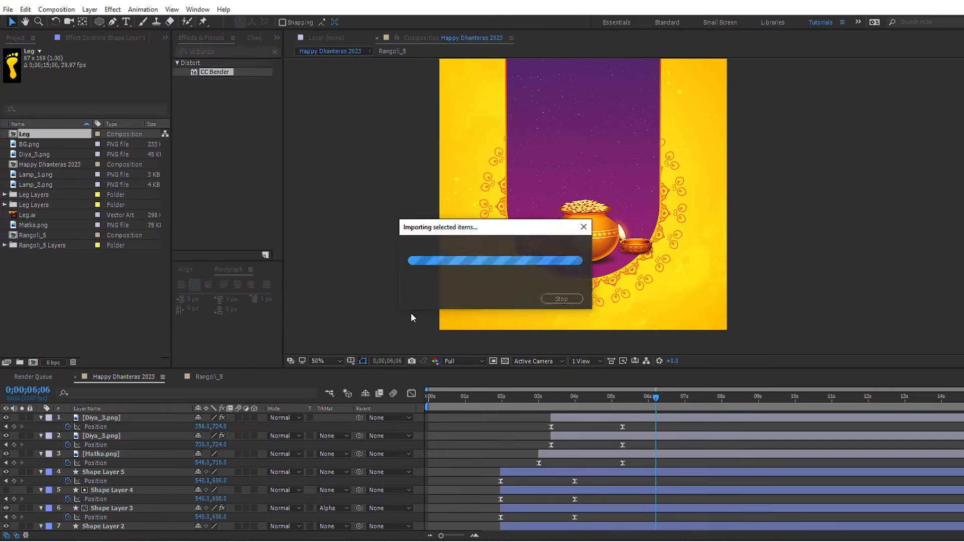
Step: Add the Leg composition and Leg.ai above all layers and place the footprint in the upper part of the purple panel, slightly left of centre
{"action": "left_click", "coordinate": [28, 216], "text": "ctrl"}
{"action": "left_click_drag", "start_coordinate": [29, 190], "coordinate": [75, 417]}
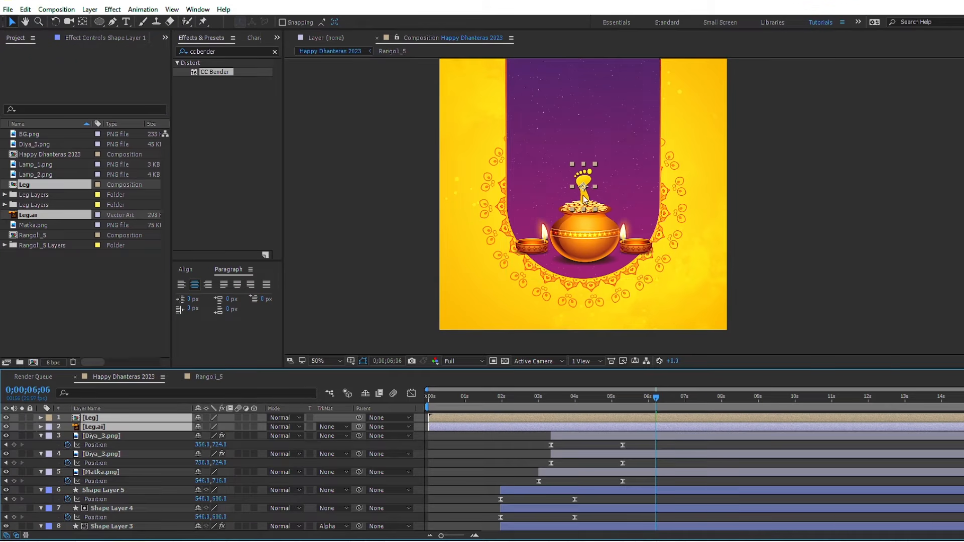
{"action": "left_click_drag", "start_coordinate": [584, 187], "coordinate": [580, 101]}
{"action": "key", "text": "space"}
{"action": "left_click_drag", "start_coordinate": [597, 136], "coordinate": [589, 202]}
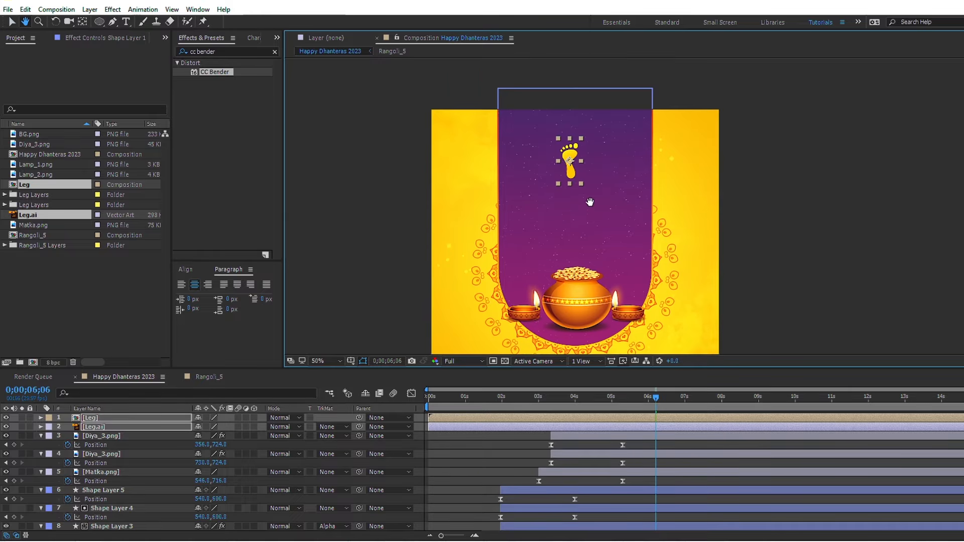
{"action": "left_click_drag", "start_coordinate": [571, 164], "coordinate": [561, 157]}
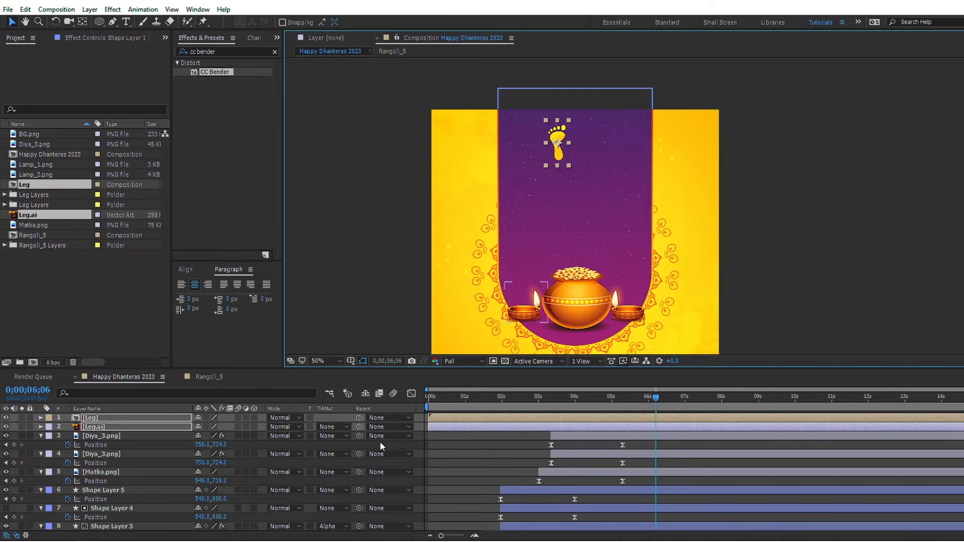
Step: With the Leg composition layer hidden, convert the Leg.ai layer into a shape layer and delete the original Leg.ai layer
{"action": "left_click", "coordinate": [108, 419]}
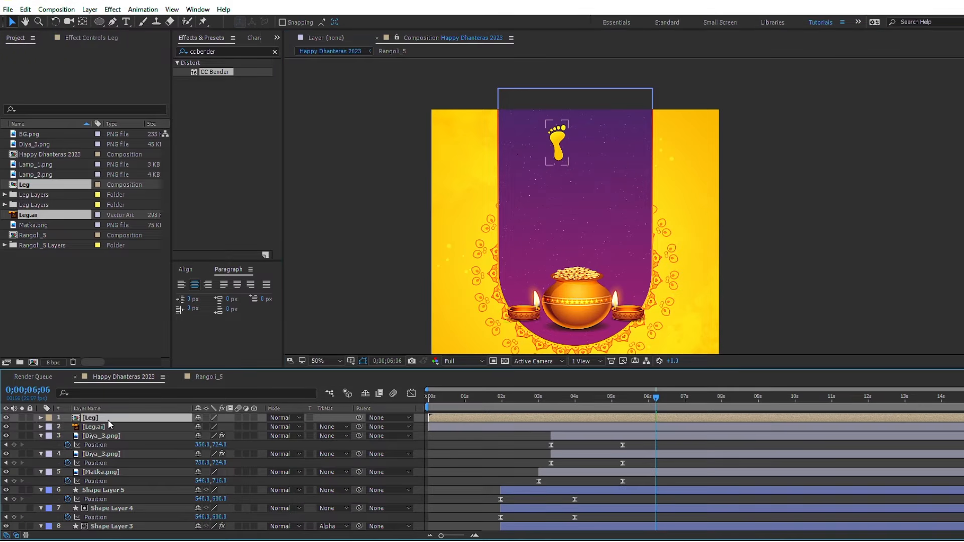
{"action": "left_click", "coordinate": [6, 419]}
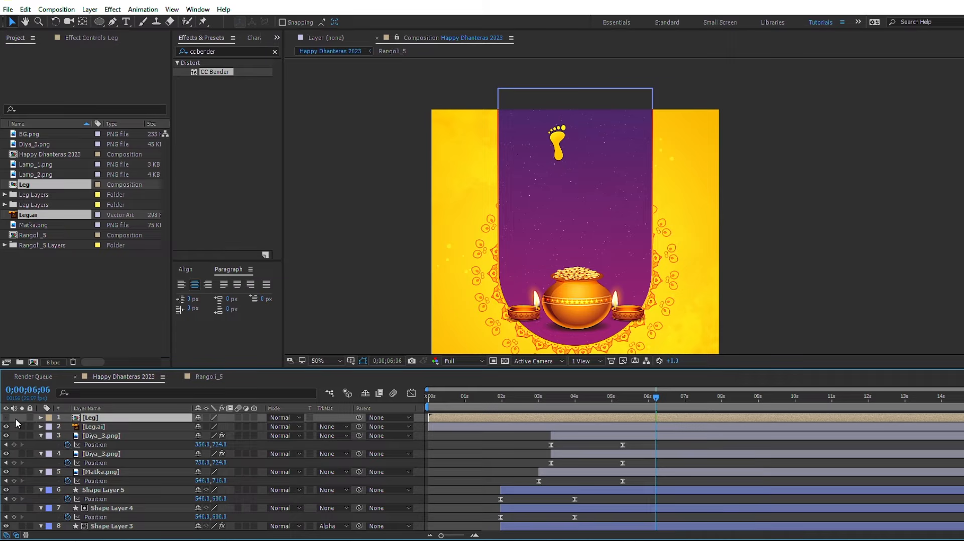
{"action": "left_click", "coordinate": [90, 430]}
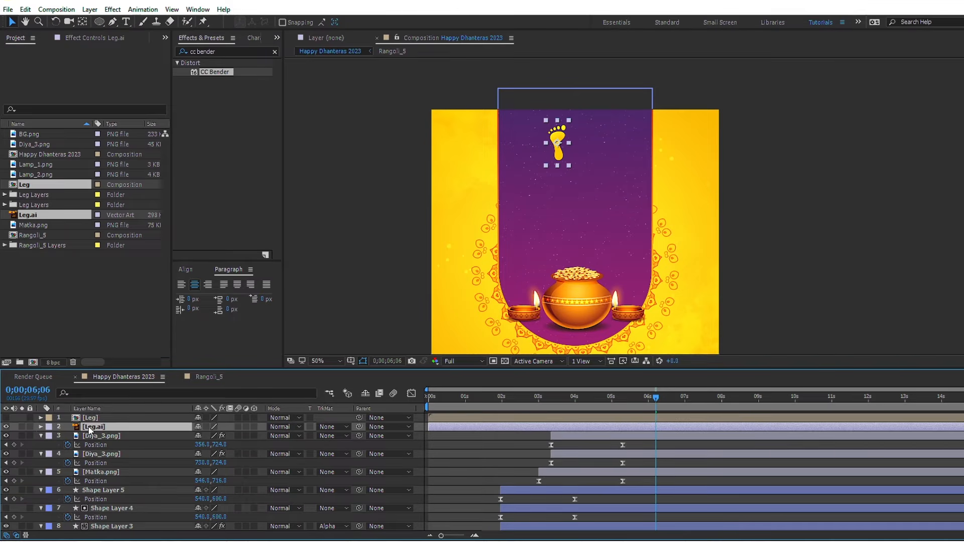
{"action": "right_click", "coordinate": [90, 431]}
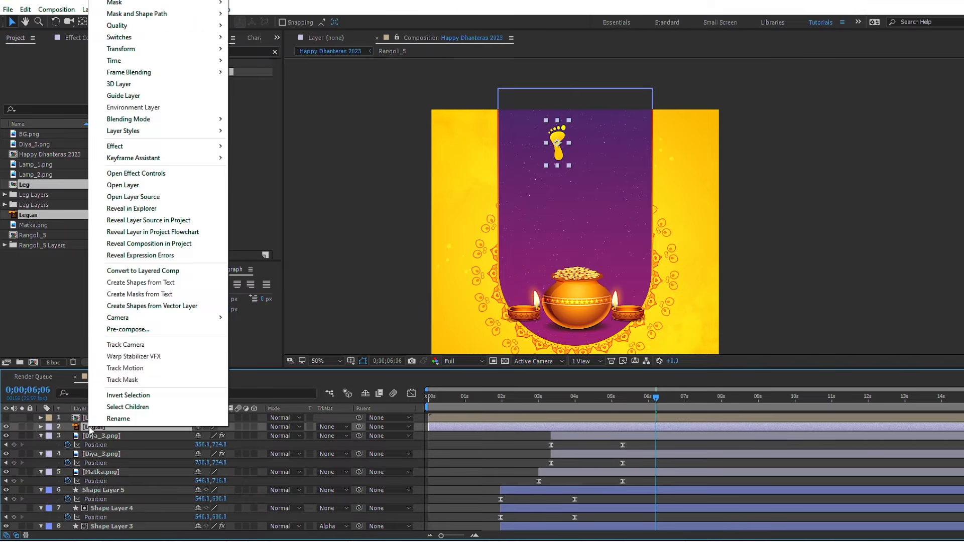
{"action": "left_click", "coordinate": [177, 308]}
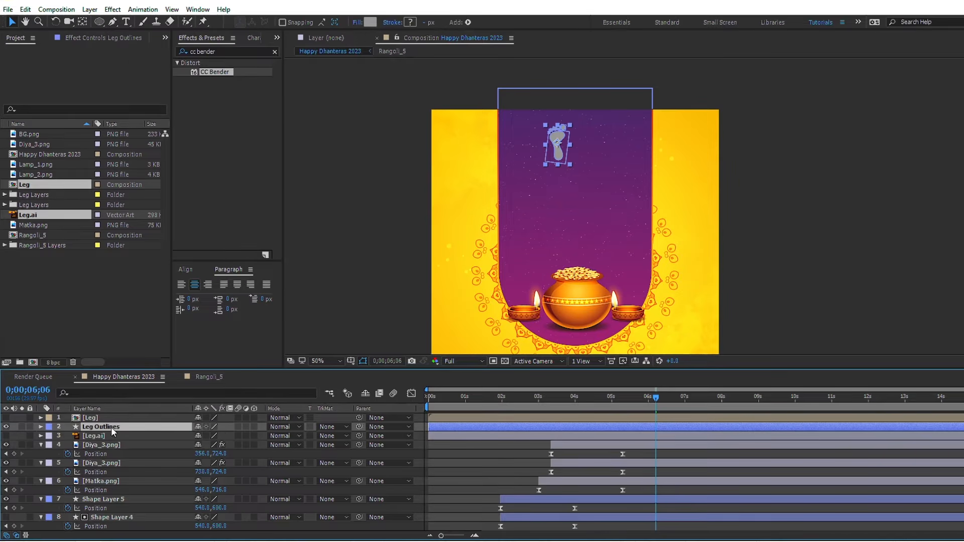
{"action": "left_click", "coordinate": [104, 436]}
{"action": "key", "text": "Delete"}
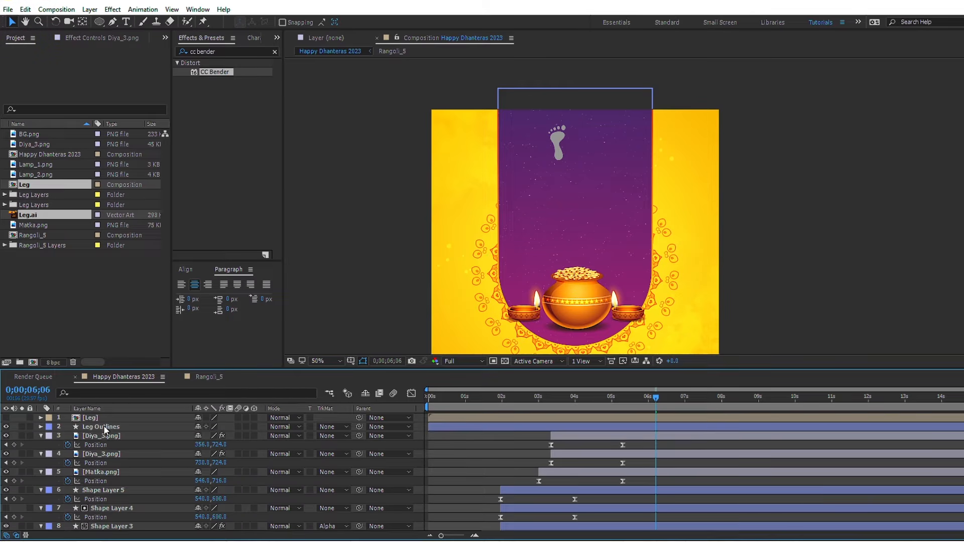
Step: Delete Groups 2 to 5 from the Leg Outlines contents, keeping only the sole shape in Group 6
{"action": "left_click", "coordinate": [103, 427]}
{"action": "left_click", "coordinate": [39, 426]}
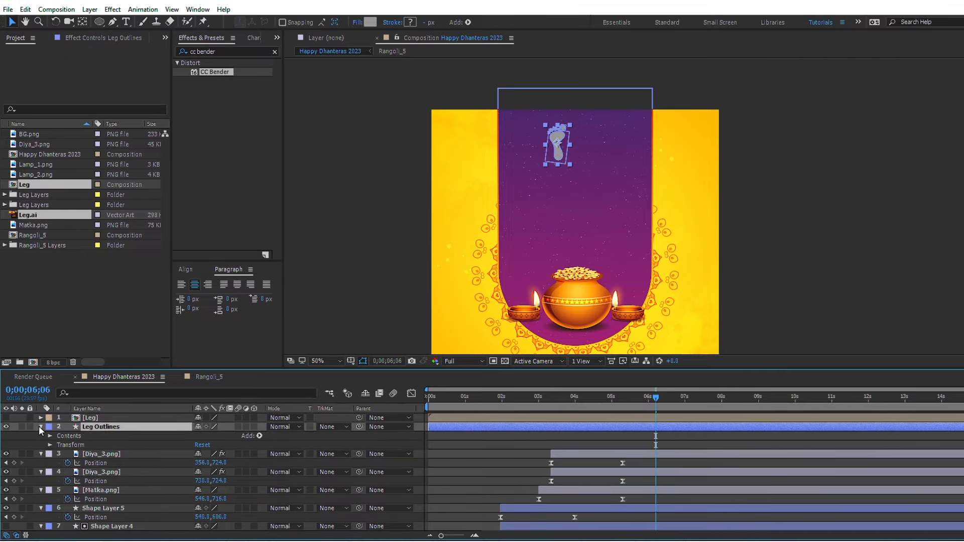
{"action": "left_click", "coordinate": [50, 436]}
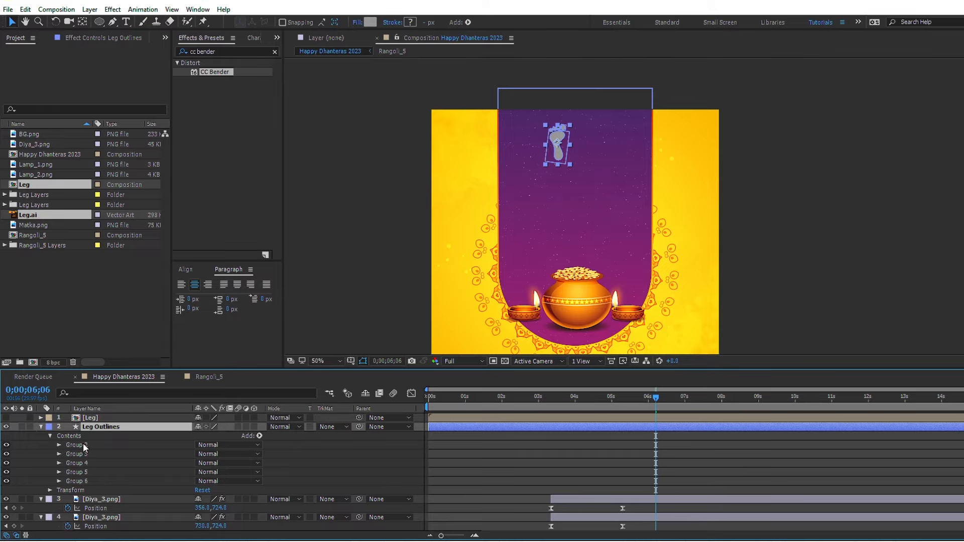
{"action": "left_click", "coordinate": [83, 444]}
{"action": "key", "text": "Delete"}
{"action": "left_click", "coordinate": [82, 445]}
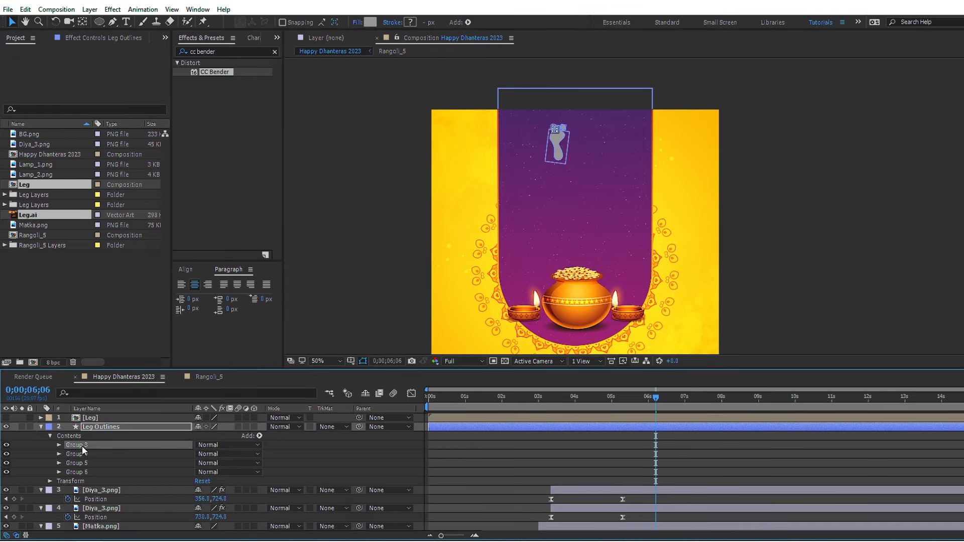
{"action": "key", "text": "Delete"}
{"action": "left_click", "coordinate": [82, 446]}
{"action": "key", "text": "Delete"}
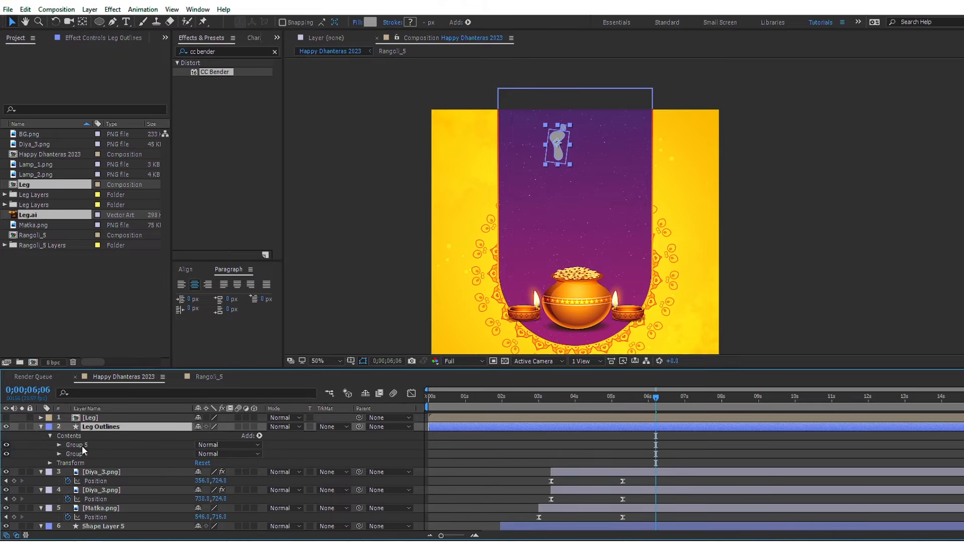
{"action": "left_click", "coordinate": [82, 445]}
{"action": "key", "text": "Delete"}
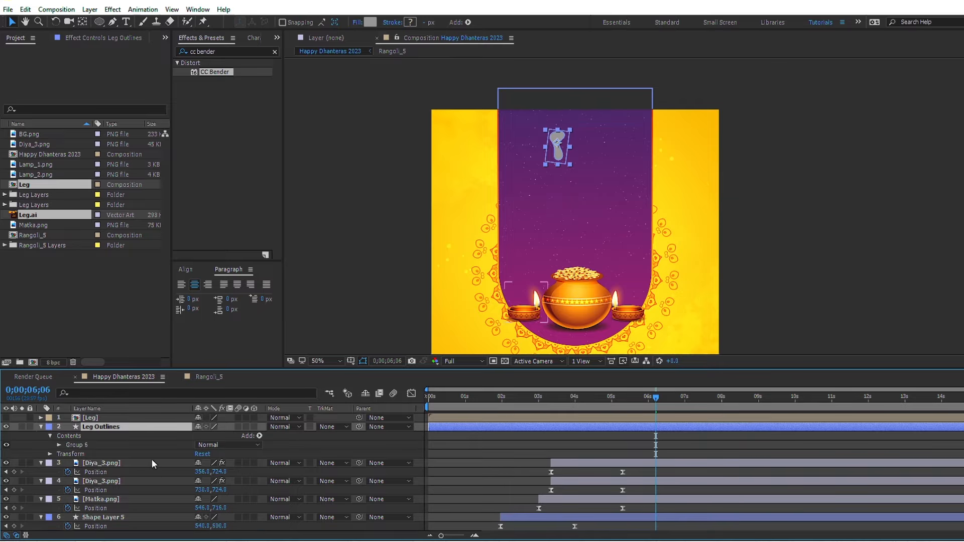
Step: Add a stroke to the Leg Outlines layer and change its type to a radial gradient
{"action": "left_click", "coordinate": [259, 436]}
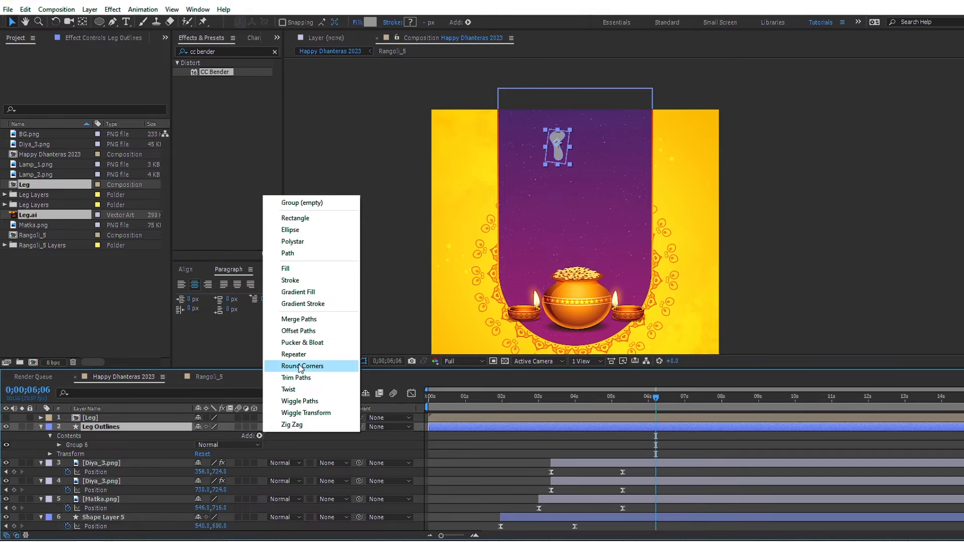
{"action": "left_click", "coordinate": [291, 282]}
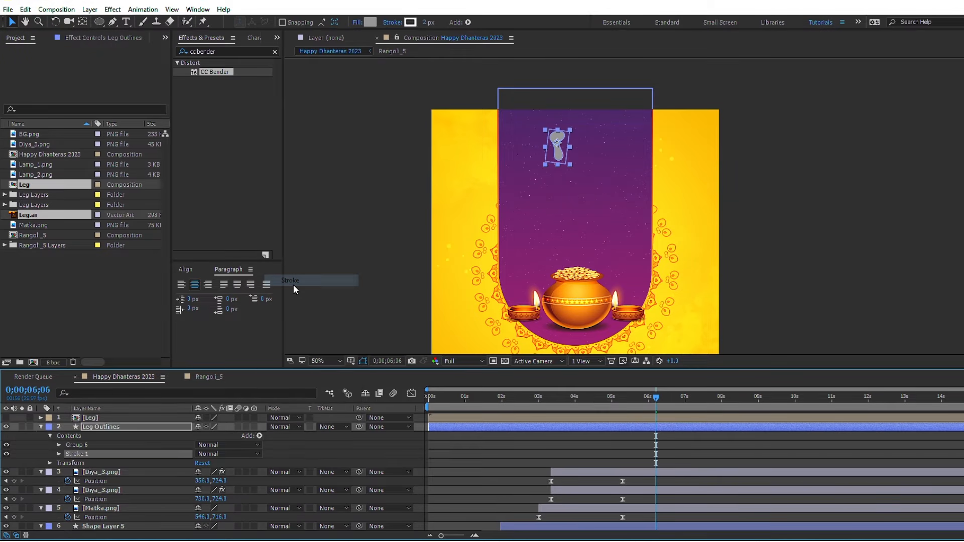
{"action": "left_click", "coordinate": [393, 22]}
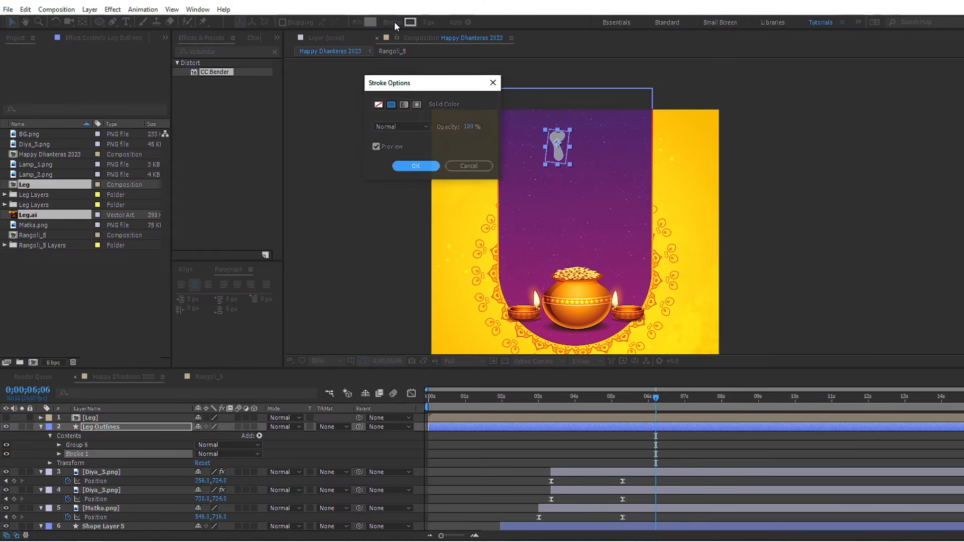
{"action": "left_click", "coordinate": [416, 104]}
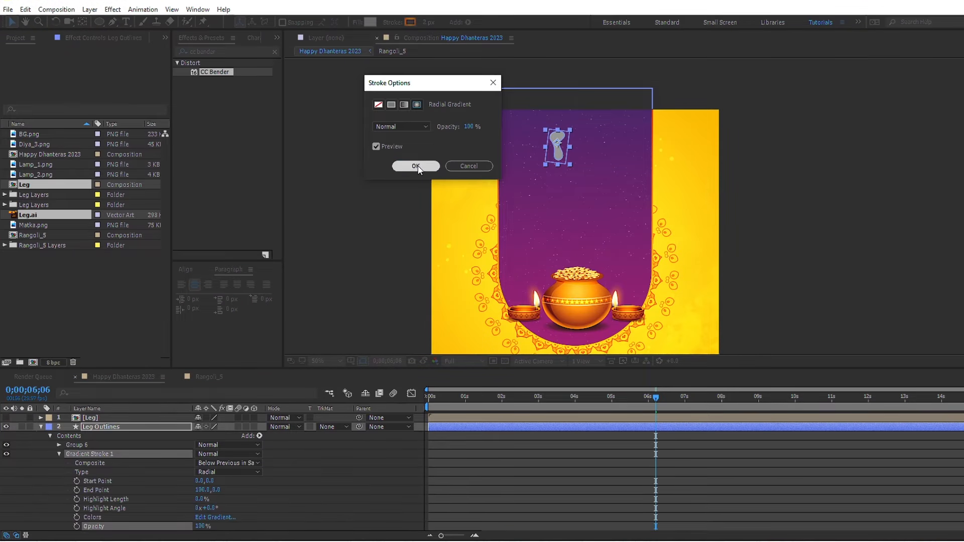
{"action": "left_click", "coordinate": [416, 166]}
{"action": "key", "text": "period"}
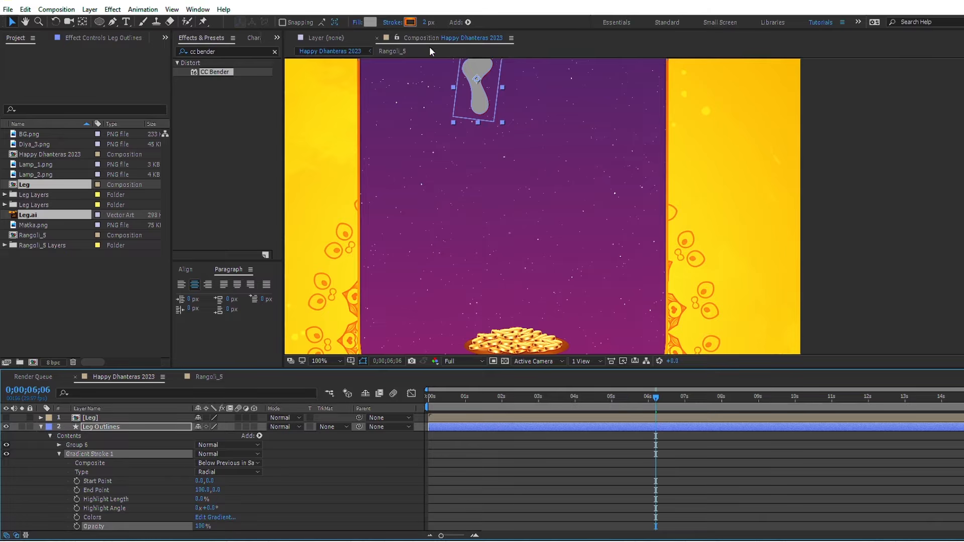
Step: Set the footprint's gradient stroke width to 3 px and its fill to None
{"action": "left_click", "coordinate": [428, 23]}
{"action": "type", "text": "3"}
{"action": "key", "text": "Return"}
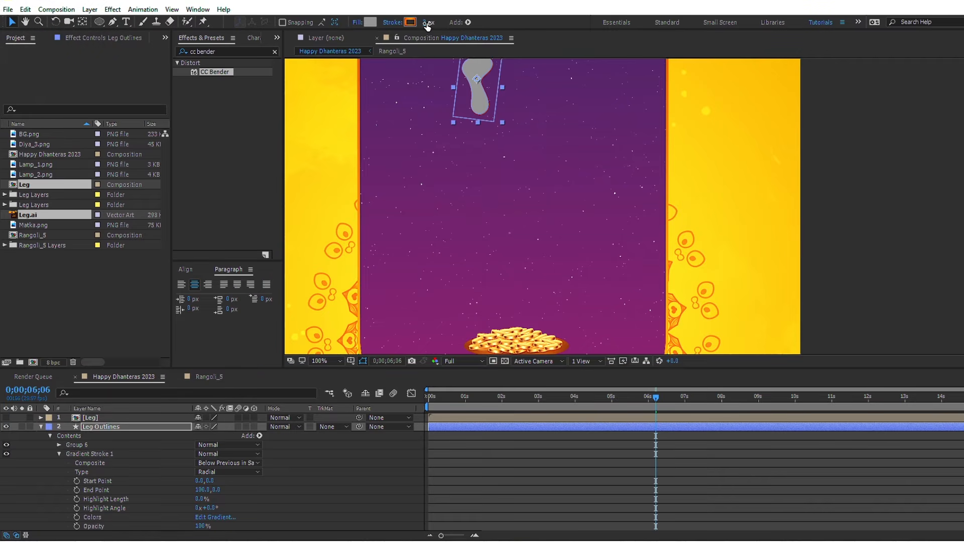
{"action": "left_click", "coordinate": [357, 23]}
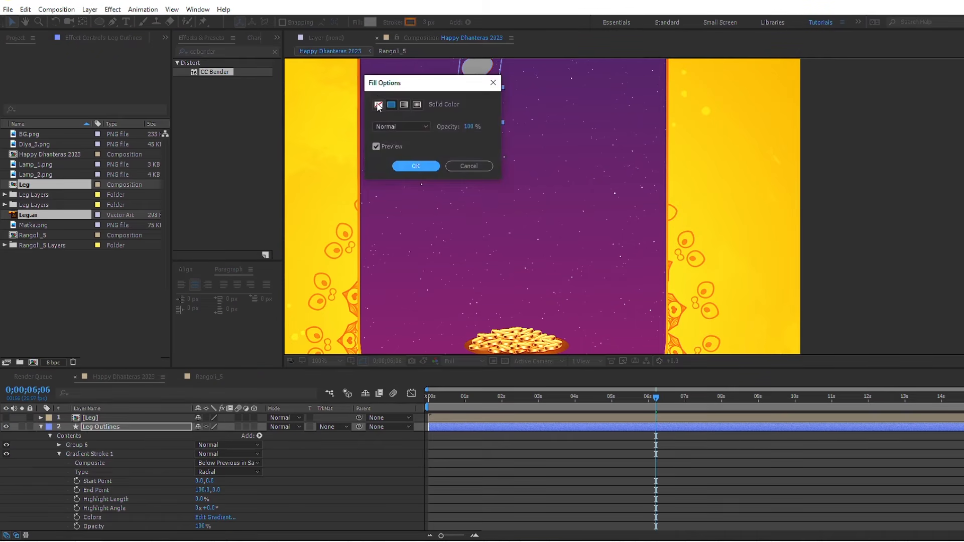
{"action": "left_click", "coordinate": [378, 105]}
{"action": "left_click", "coordinate": [416, 166]}
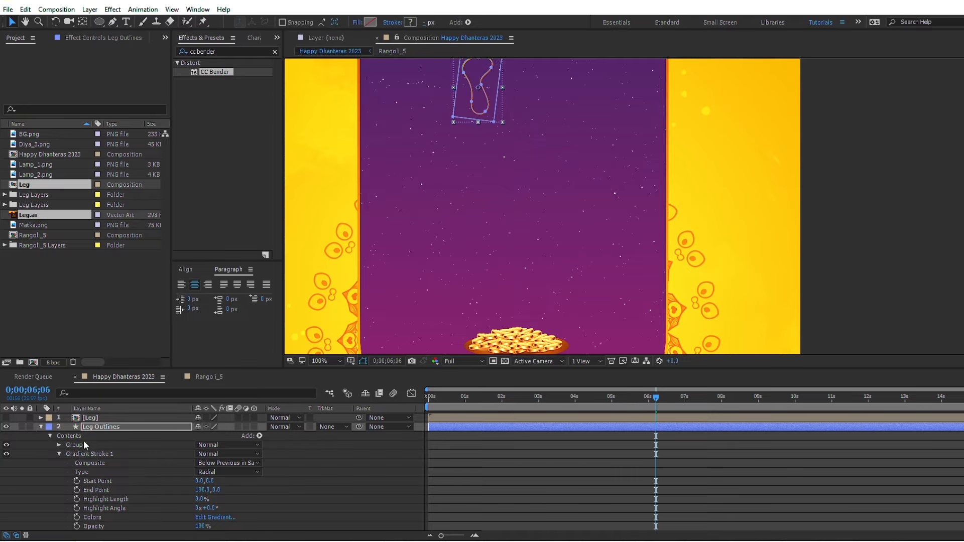
Step: Add Trim Paths to Group 6 of the Leg Outlines layer and set its End to 0%
{"action": "left_click", "coordinate": [60, 454]}
{"action": "left_click", "coordinate": [259, 436]}
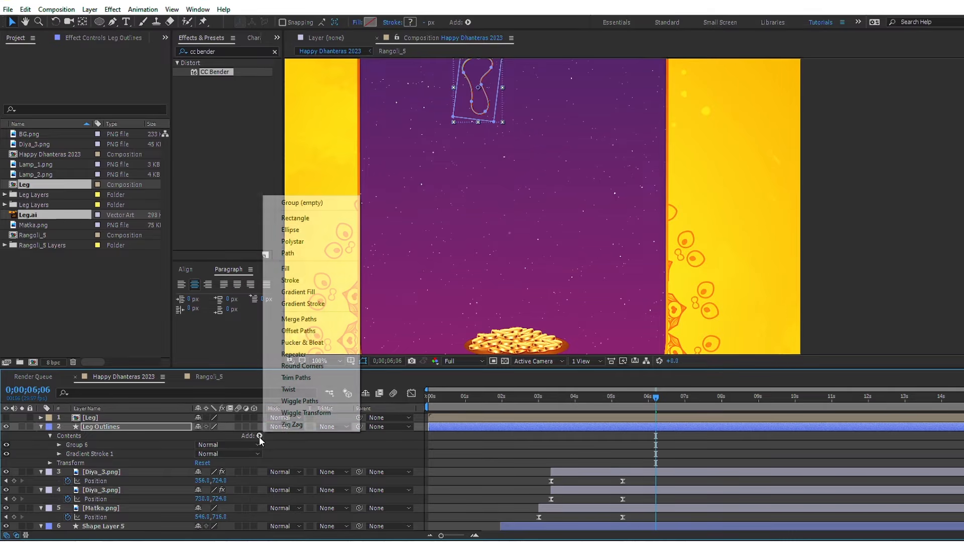
{"action": "left_click", "coordinate": [293, 381]}
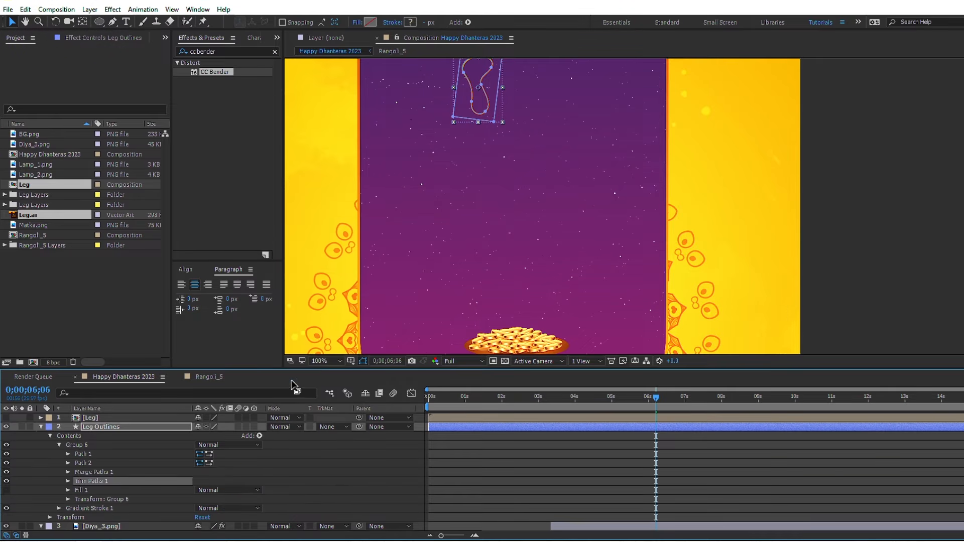
{"action": "left_click", "coordinate": [67, 480]}
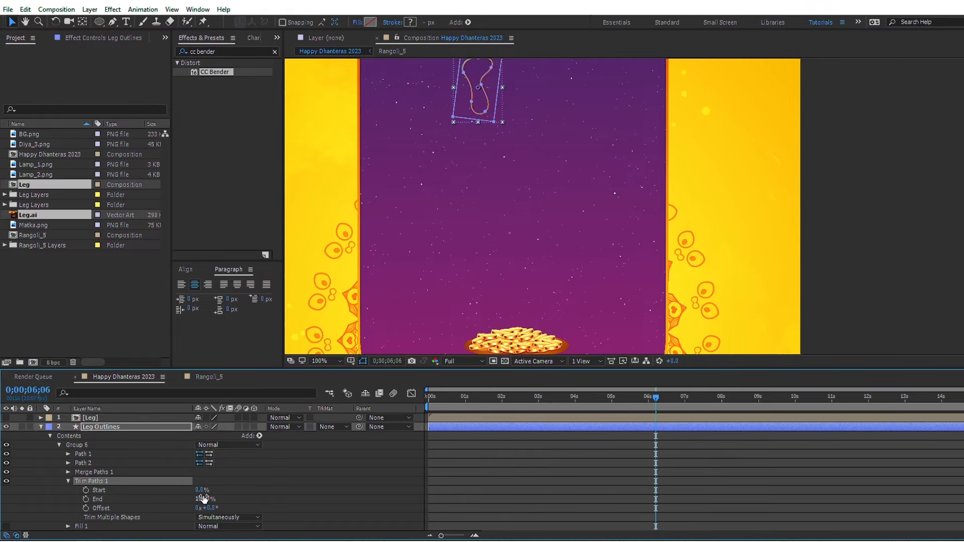
{"action": "left_click_drag", "start_coordinate": [201, 499], "coordinate": [85, 500]}
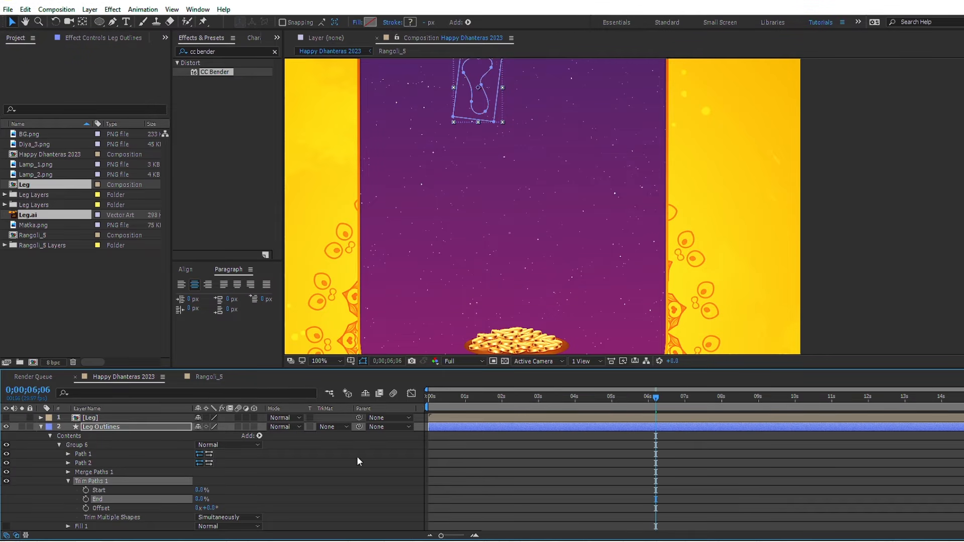
Step: At 0;00;00;00, set Trim Paths keyframes for Start at 0% and Offset at 0°, leaving End without keyframes
{"action": "left_click_drag", "start_coordinate": [451, 404], "coordinate": [405, 400]}
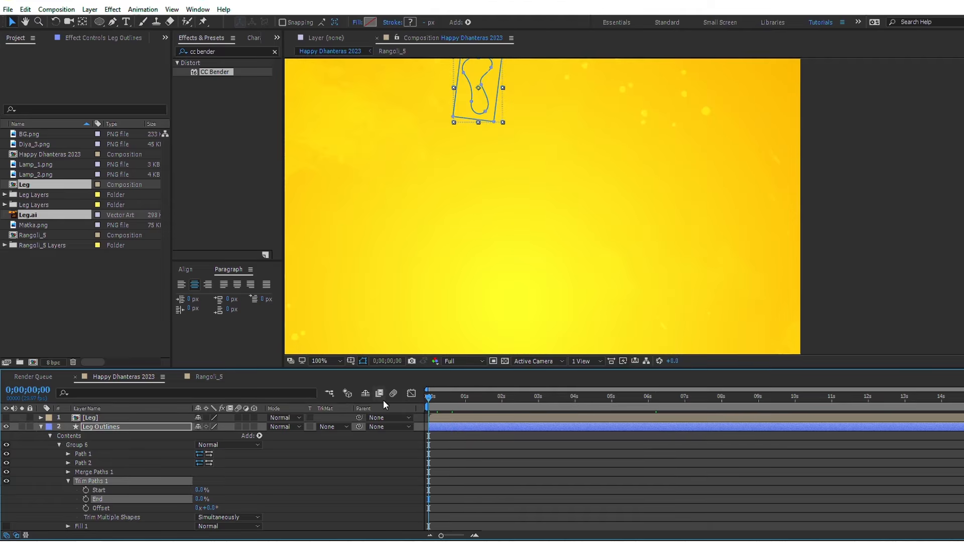
{"action": "left_click", "coordinate": [86, 499]}
{"action": "left_click", "coordinate": [86, 491]}
{"action": "left_click", "coordinate": [86, 508]}
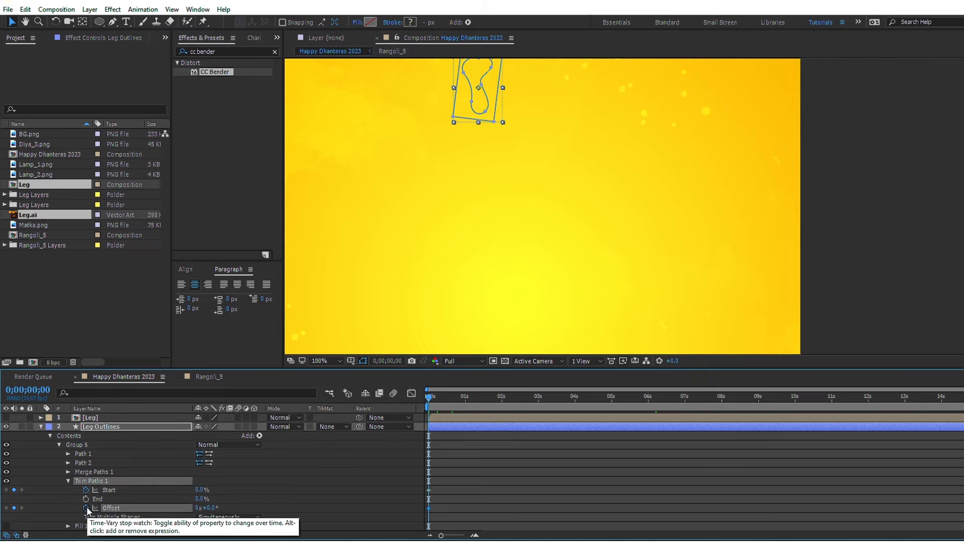
Step: At 0;00;02;00, set the Trim Paths Start to 100% and Offset to 50°
{"action": "key", "text": "space"}
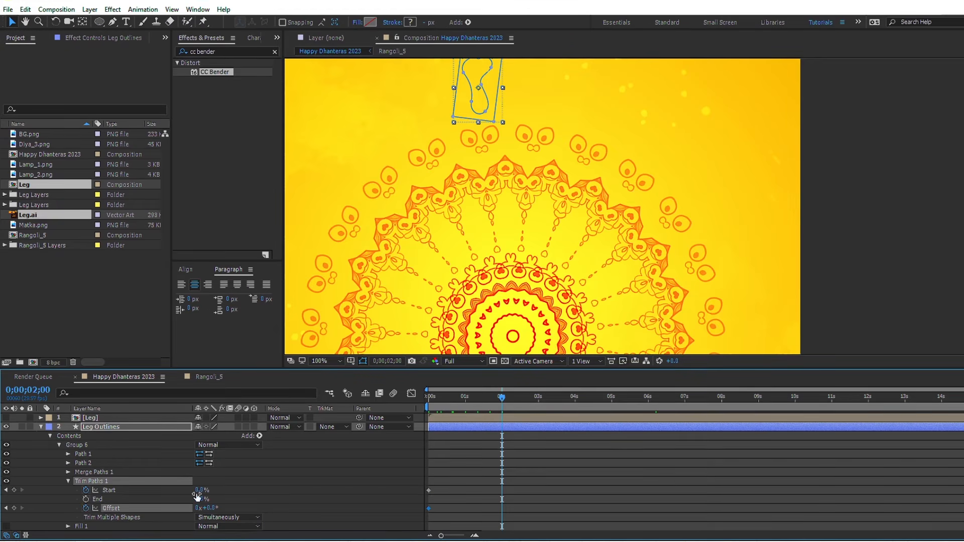
{"action": "left_click_drag", "start_coordinate": [201, 490], "coordinate": [295, 491]}
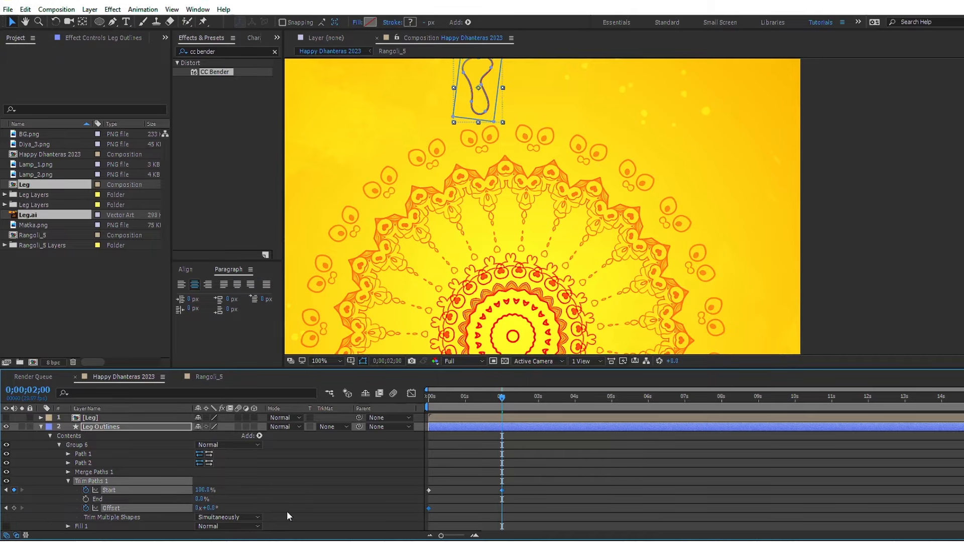
{"action": "left_click", "coordinate": [287, 511]}
{"action": "left_click", "coordinate": [210, 507]}
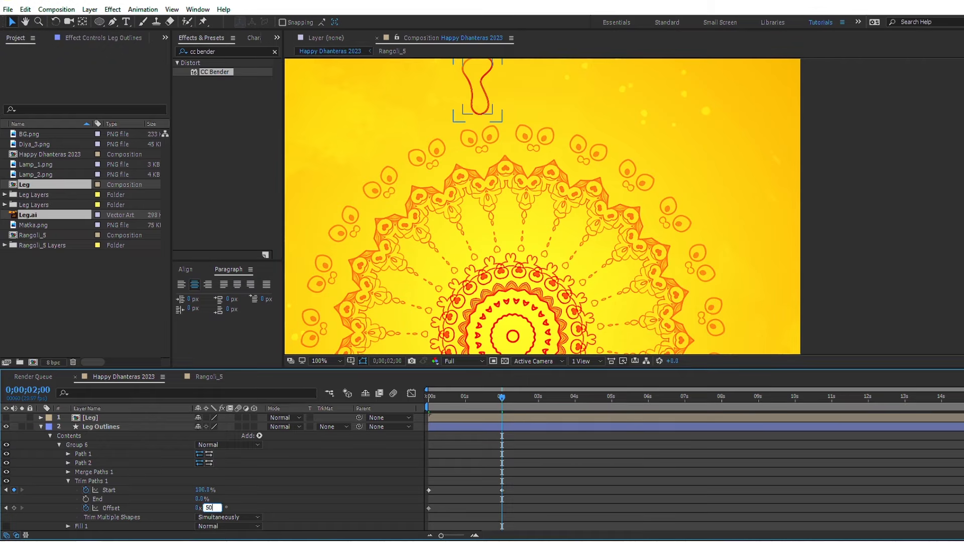
{"action": "key", "text": "Return"}
Step: Apply Easy Ease to all the Trim Paths Start and Offset keyframes, working with their speed curves in the graph editor
{"action": "left_click_drag", "start_coordinate": [540, 482], "coordinate": [418, 514]}
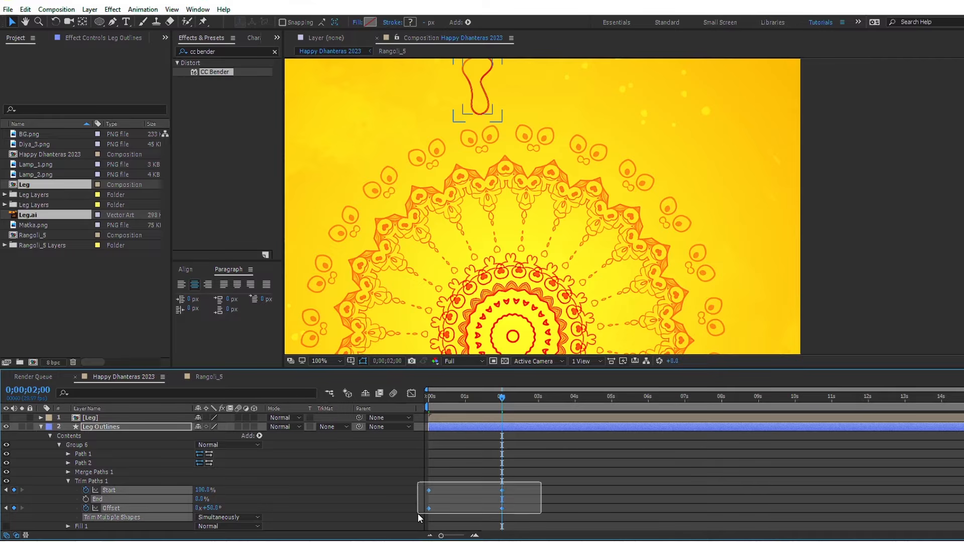
{"action": "left_click", "coordinate": [411, 394]}
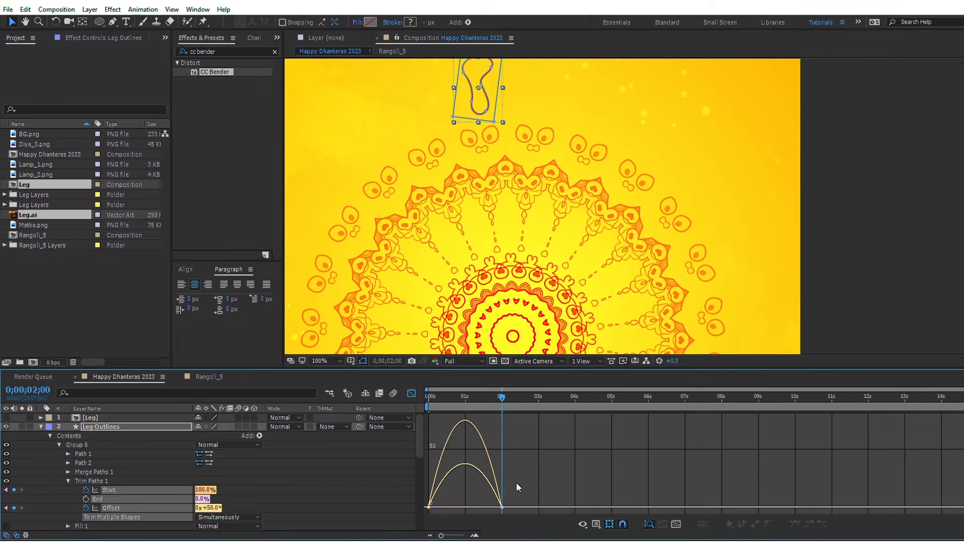
{"action": "left_click_drag", "start_coordinate": [516, 484], "coordinate": [406, 504]}
{"action": "left_click", "coordinate": [411, 394]}
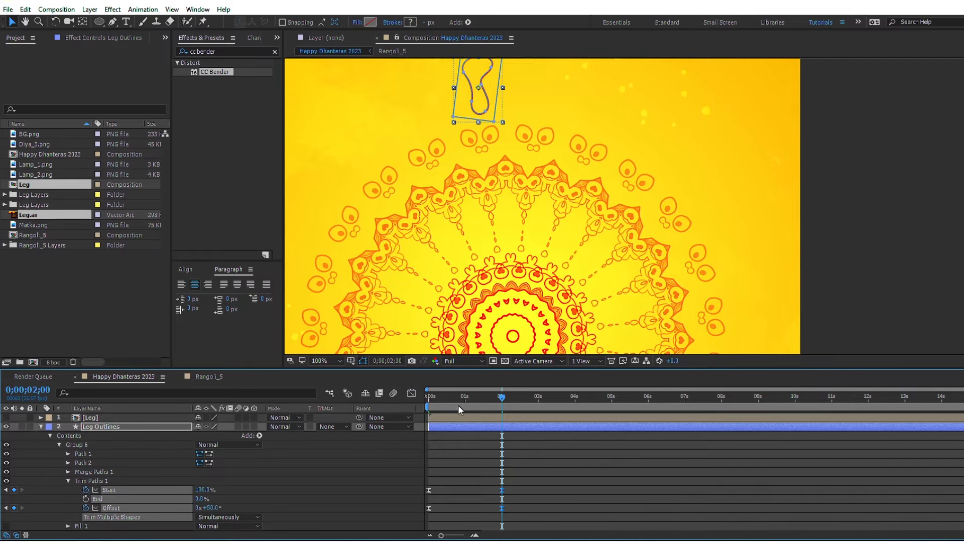
Step: Move the Leg and Leg Outlines layers to start at 0;00;03;29 and preview the outline drawing on up to 0;00;05;15
{"action": "key", "text": "u"}
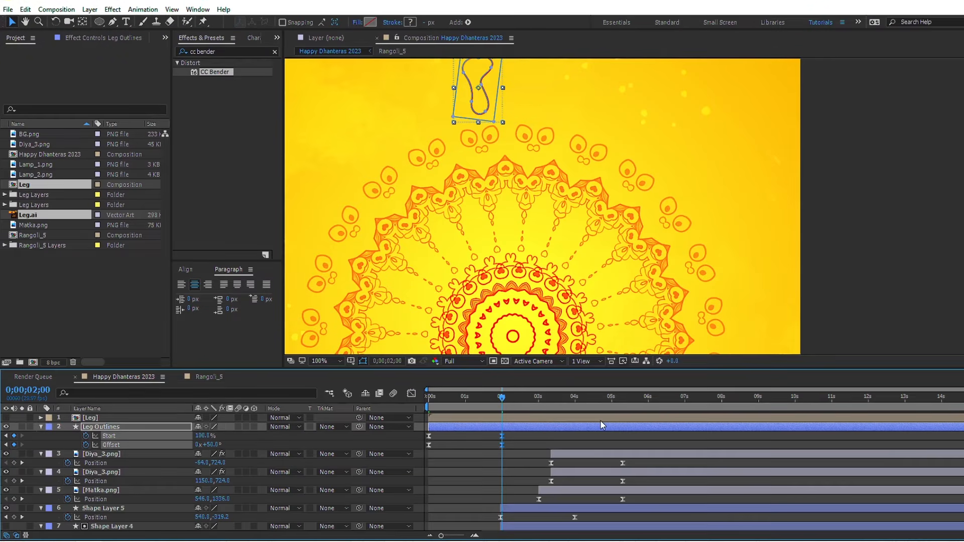
{"action": "left_click", "coordinate": [574, 399]}
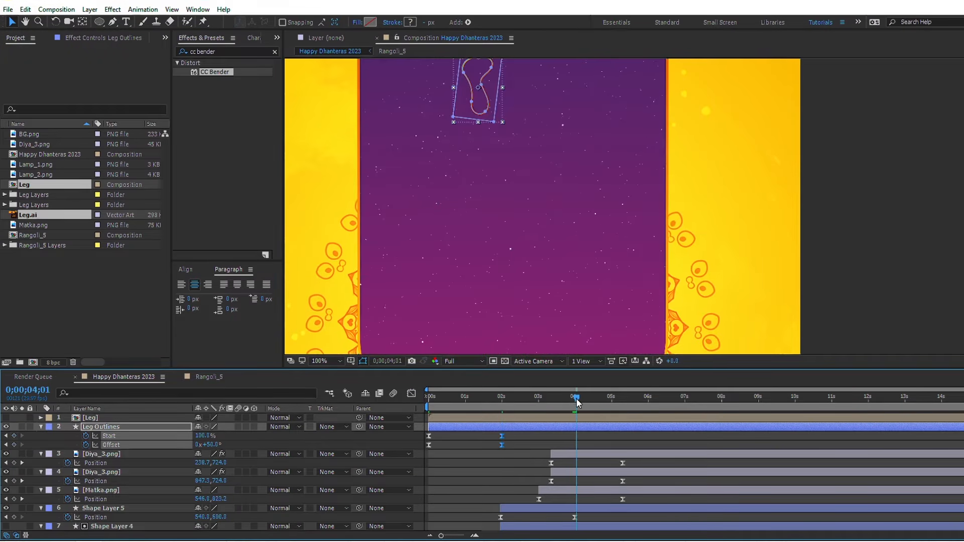
{"action": "left_click_drag", "start_coordinate": [577, 403], "coordinate": [576, 404]}
{"action": "left_click", "coordinate": [586, 418], "text": "ctrl"}
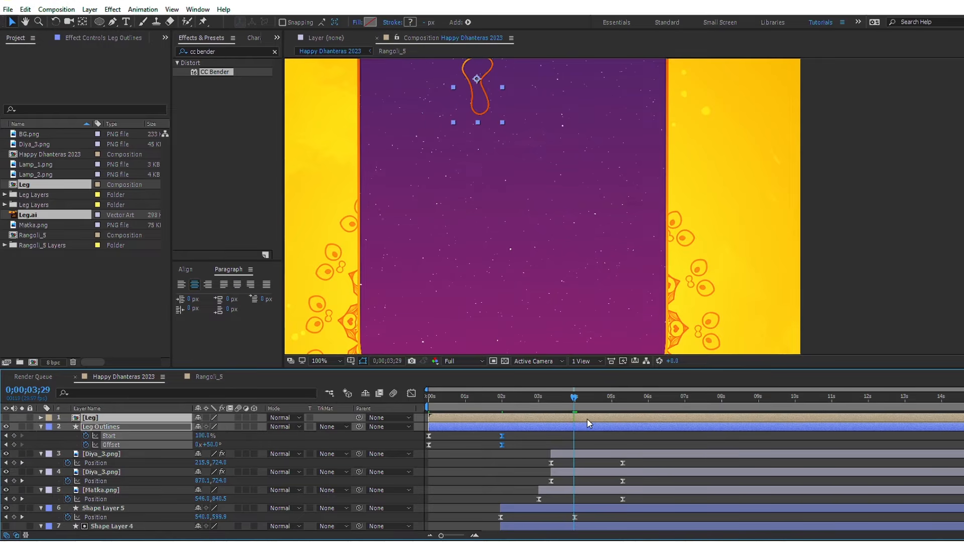
{"action": "key", "text": "bracketleft"}
{"action": "left_click_drag", "start_coordinate": [576, 403], "coordinate": [631, 399]}
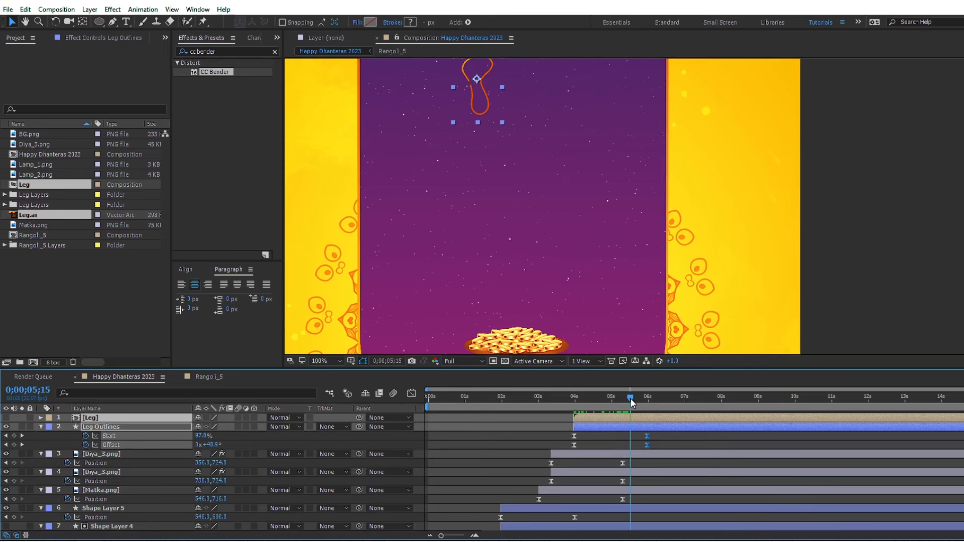
{"action": "key", "text": "space"}
{"action": "left_click", "coordinate": [666, 440]}
Step: Make the Leg layer visible in the Happy Dhanteras 2023 composition and open the Leg composition
{"action": "left_click", "coordinate": [86, 418]}
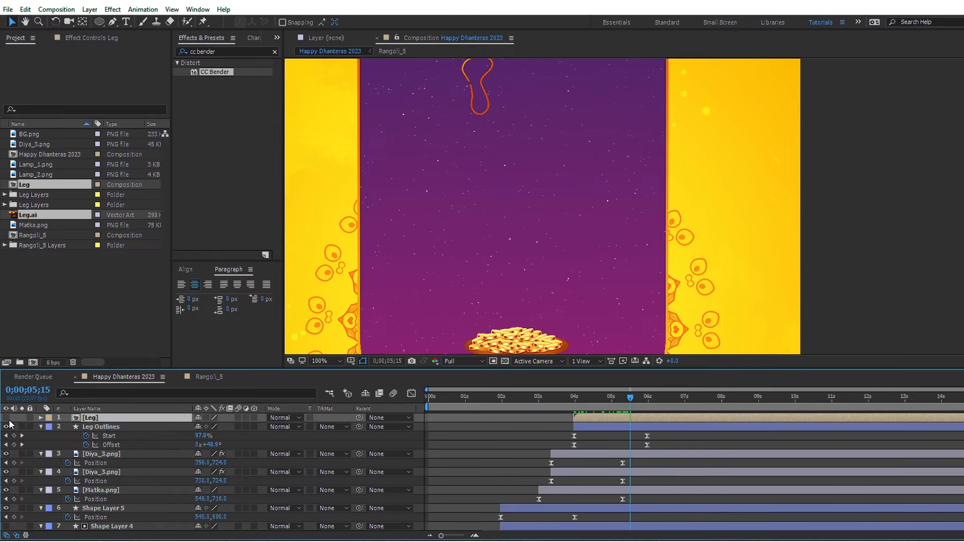
{"action": "left_click", "coordinate": [6, 418]}
{"action": "double_click", "coordinate": [90, 419]}
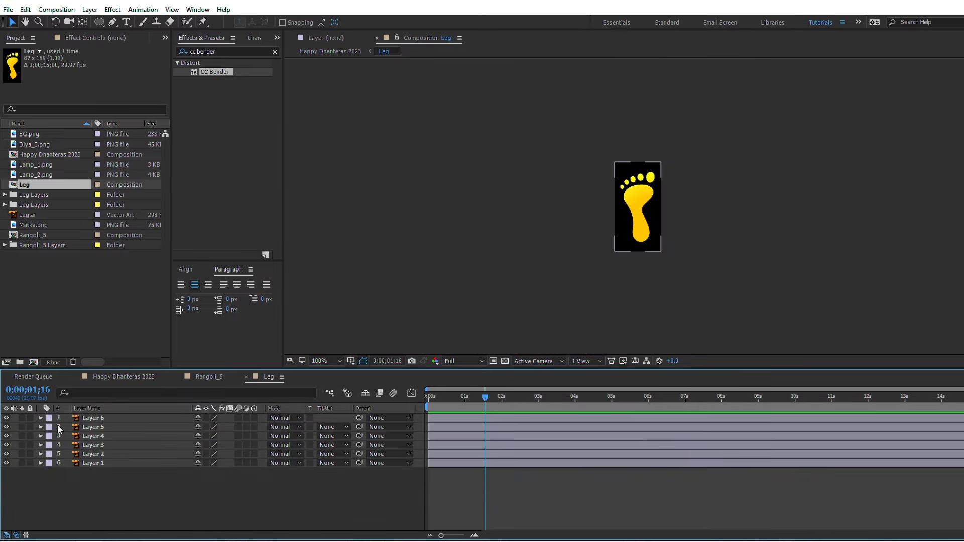
Step: Hide all toe layers except Layer 2 and move Layer 2's anchor point to the base of the big toe
{"action": "left_click_drag", "start_coordinate": [6, 422], "coordinate": [6, 453]}
{"action": "left_click", "coordinate": [93, 455]}
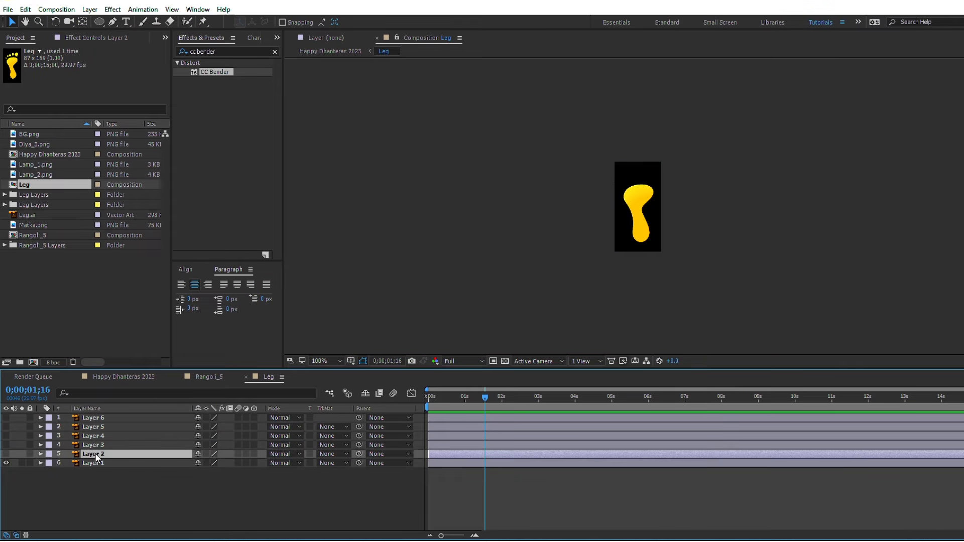
{"action": "left_click", "coordinate": [6, 454]}
{"action": "left_click", "coordinate": [83, 22]}
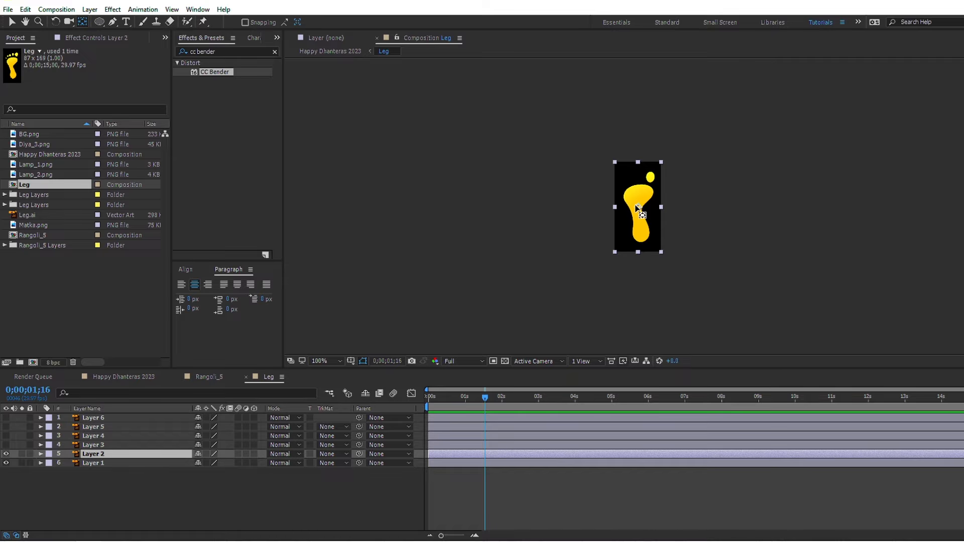
{"action": "left_click", "coordinate": [646, 192]}
{"action": "left_click_drag", "start_coordinate": [639, 207], "coordinate": [649, 182]}
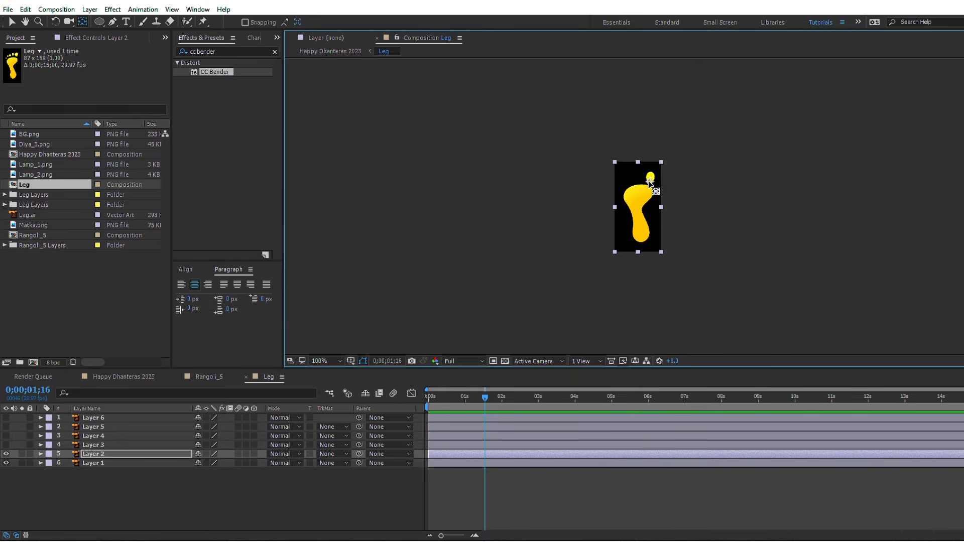
{"action": "key", "text": "period"}
{"action": "key", "text": "period"}
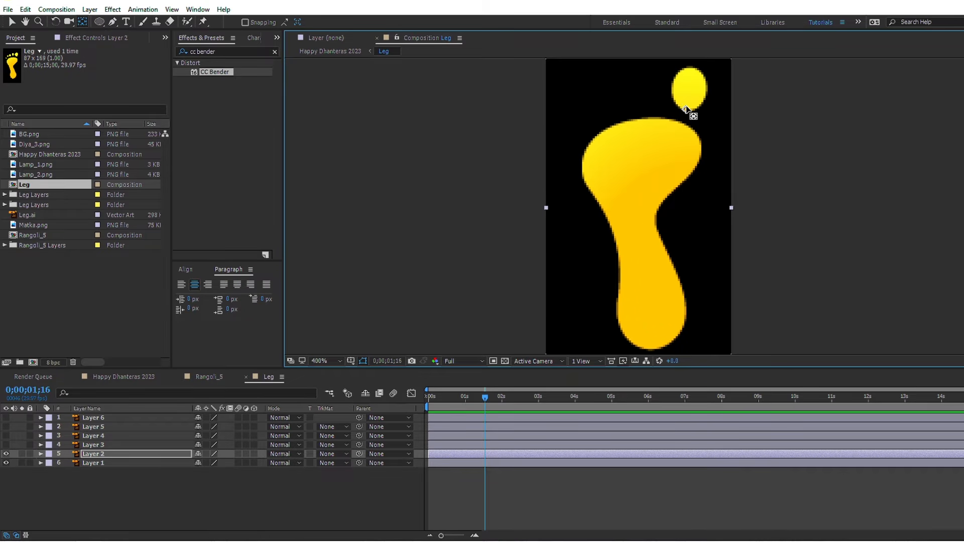
Step: Show Layer 3 and Layer 4 and move each layer's anchor point to the base of its own toe
{"action": "left_click", "coordinate": [6, 445]}
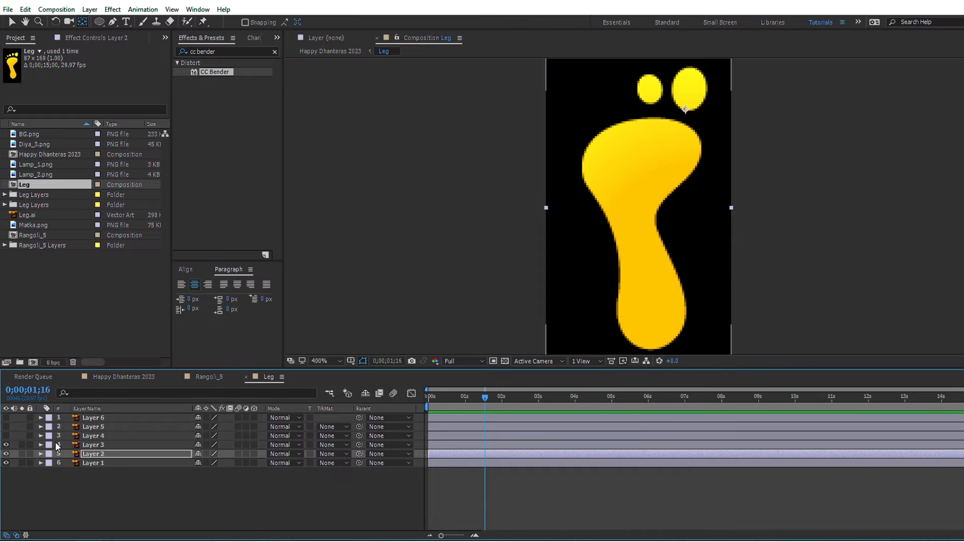
{"action": "left_click", "coordinate": [90, 446]}
{"action": "left_click_drag", "start_coordinate": [639, 209], "coordinate": [650, 107]}
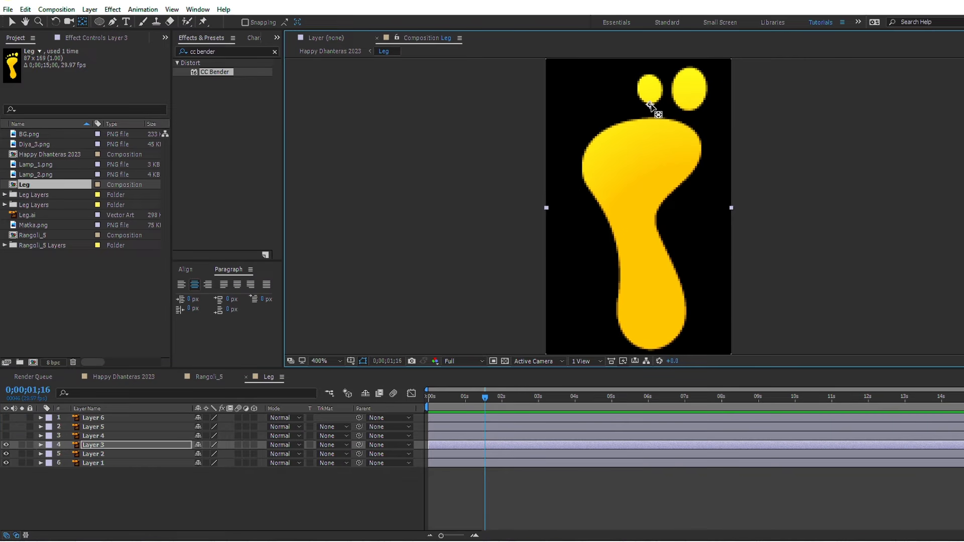
{"action": "left_click", "coordinate": [6, 436]}
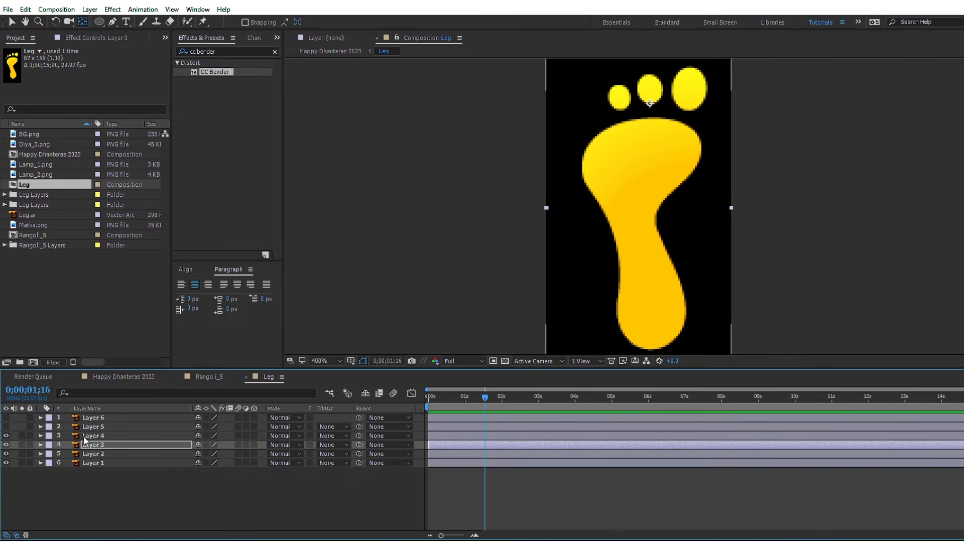
{"action": "left_click", "coordinate": [90, 436]}
{"action": "left_click_drag", "start_coordinate": [637, 208], "coordinate": [623, 110]}
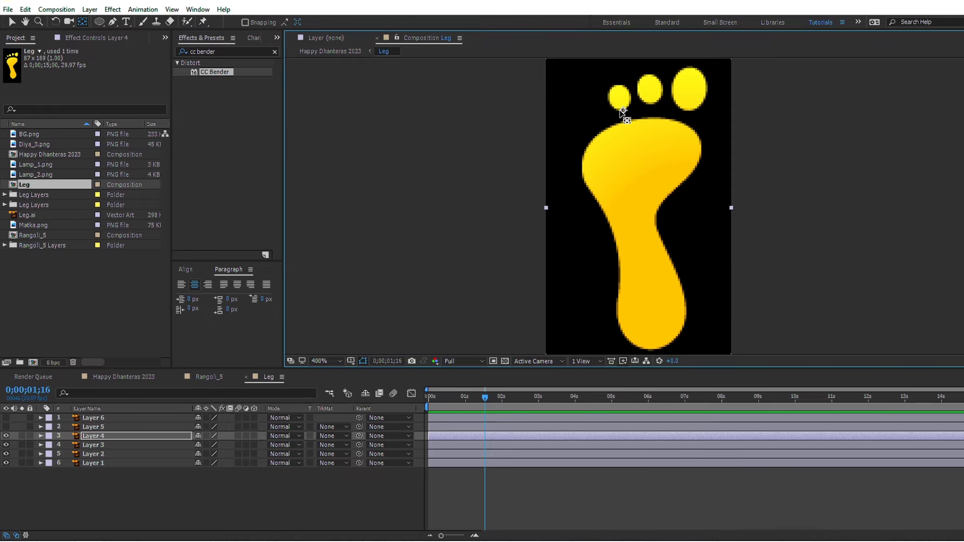
Step: Show Layer 5 and Layer 6 and move their anchor points to the bases of the two smallest toes
{"action": "left_click", "coordinate": [93, 427]}
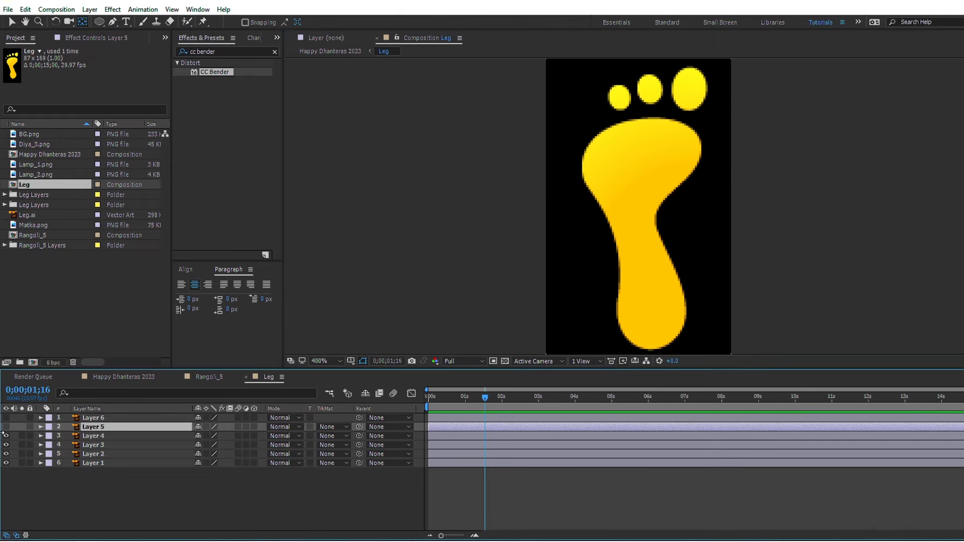
{"action": "left_click", "coordinate": [7, 427]}
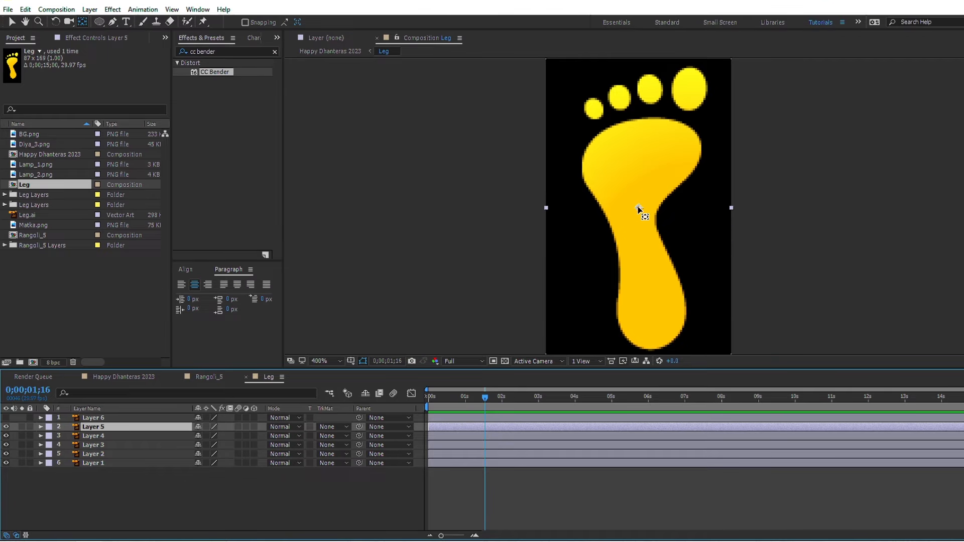
{"action": "left_click_drag", "start_coordinate": [639, 210], "coordinate": [598, 120]}
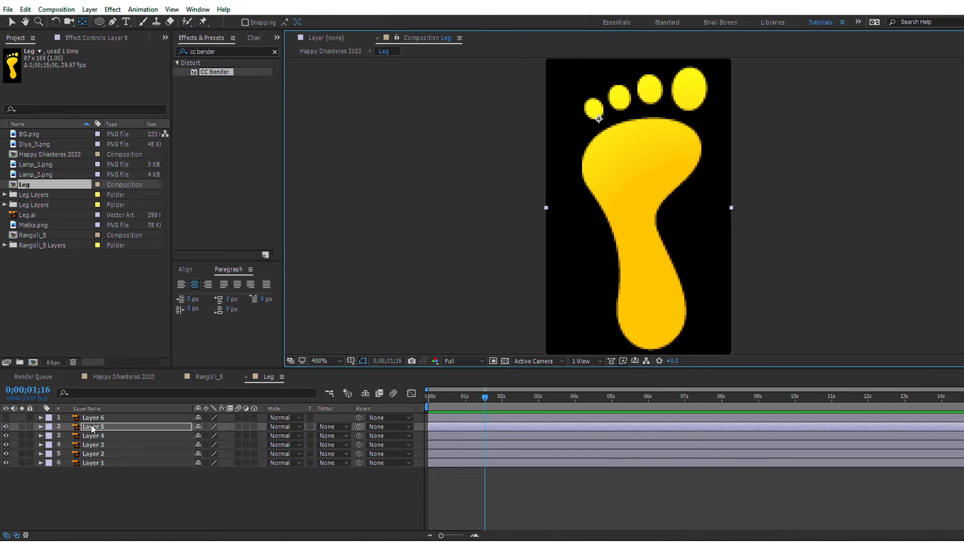
{"action": "left_click", "coordinate": [6, 418]}
{"action": "left_click", "coordinate": [93, 417]}
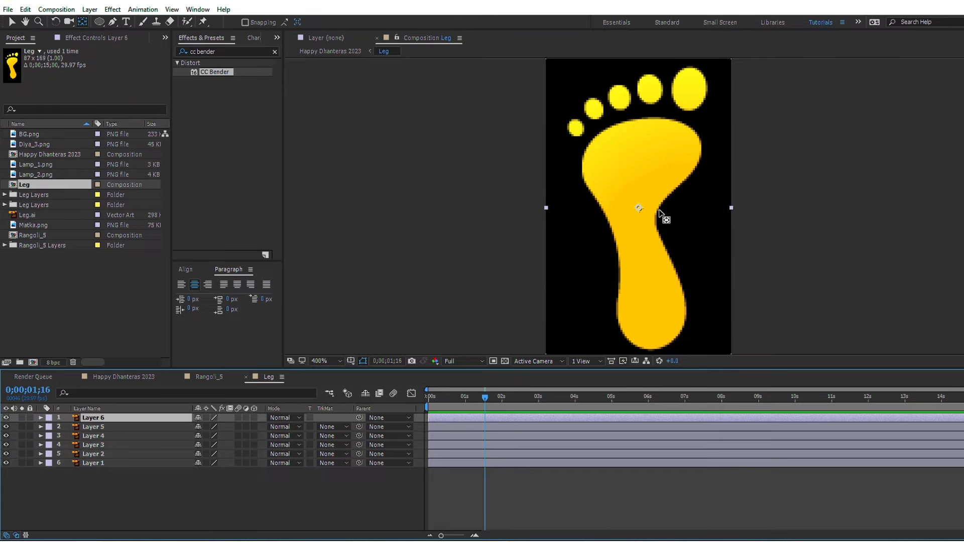
{"action": "left_click_drag", "start_coordinate": [639, 209], "coordinate": [579, 137]}
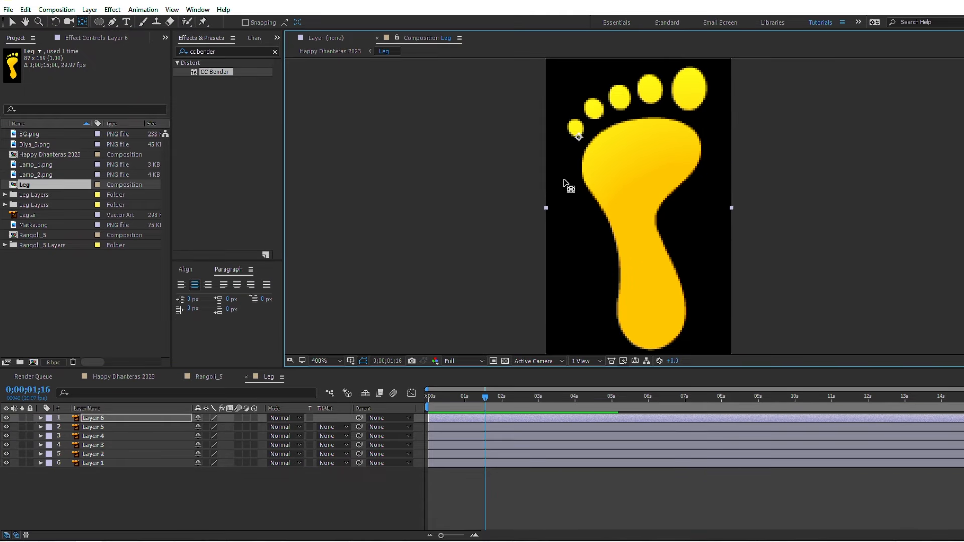
Step: Keyframe Layer 1's Opacity to fade in the sole, with 0% at 0;00;00;00 and 100% at 0;00;00;29
{"action": "left_click", "coordinate": [463, 402]}
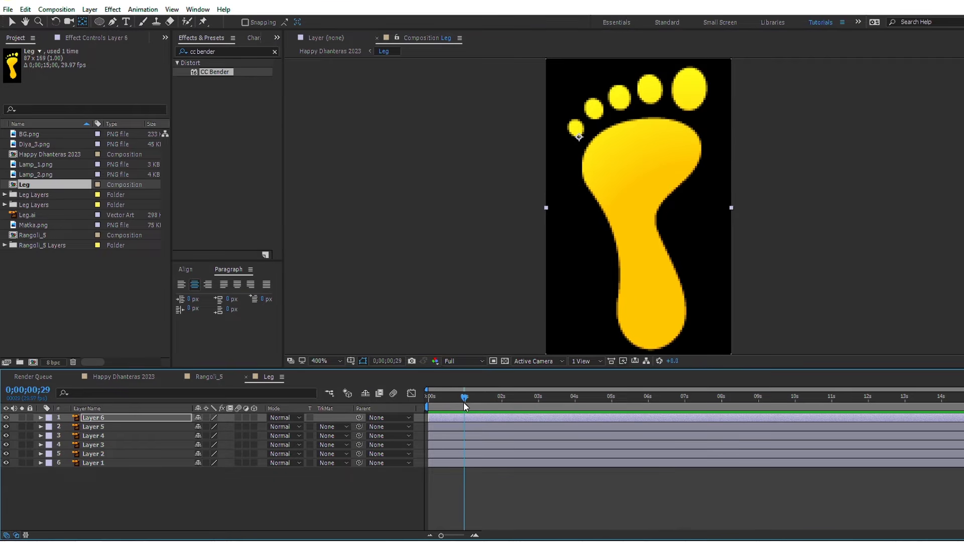
{"action": "key", "text": "v"}
{"action": "left_click", "coordinate": [473, 462]}
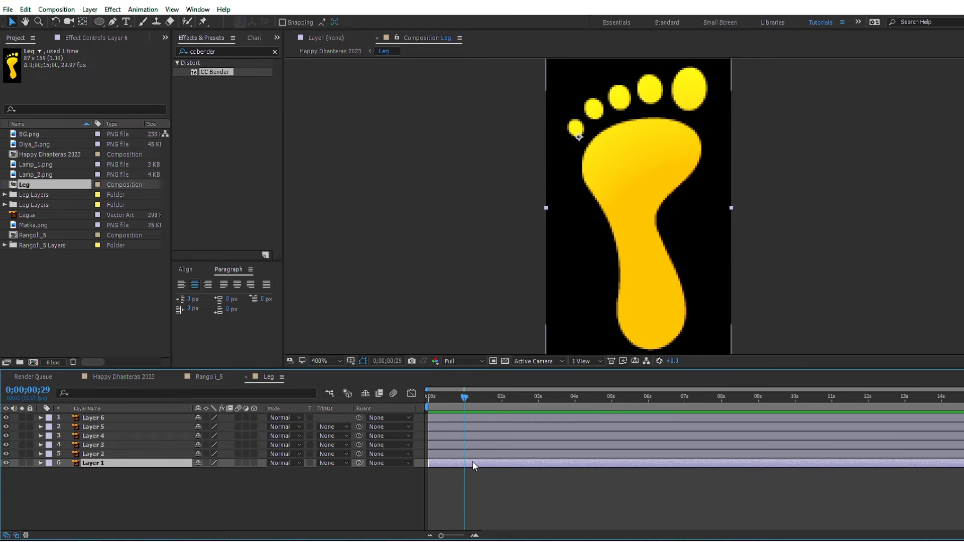
{"action": "key", "text": "t"}
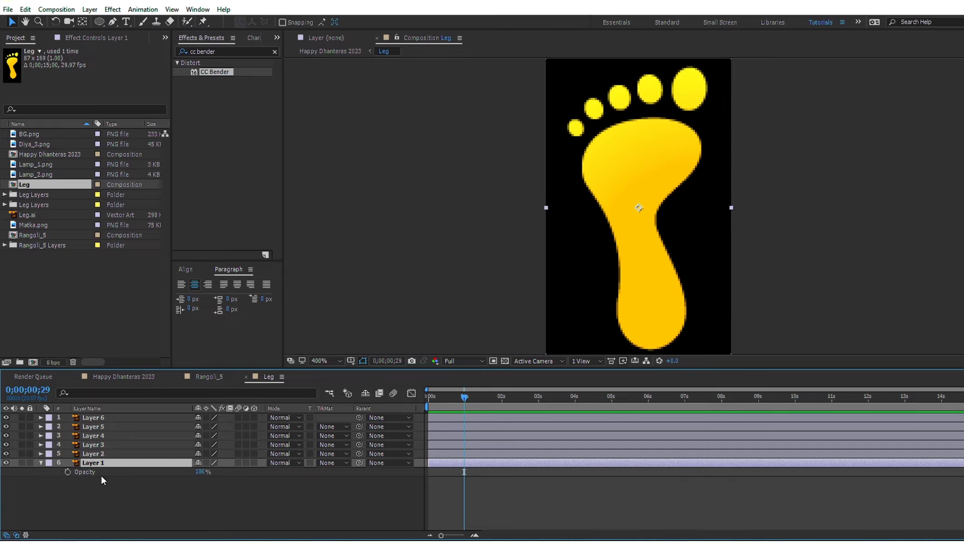
{"action": "left_click", "coordinate": [68, 472]}
{"action": "key", "text": "Home"}
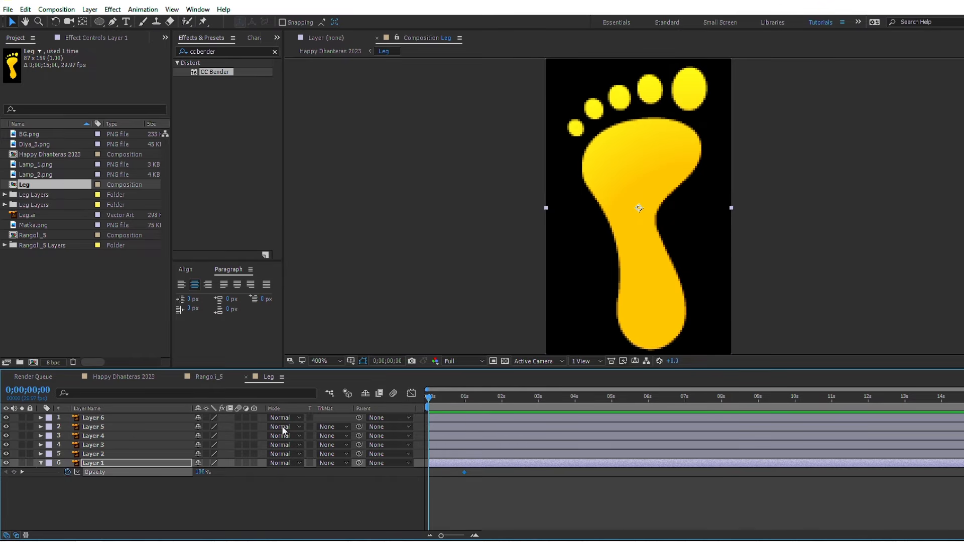
{"action": "left_click_drag", "start_coordinate": [200, 473], "coordinate": [64, 474]}
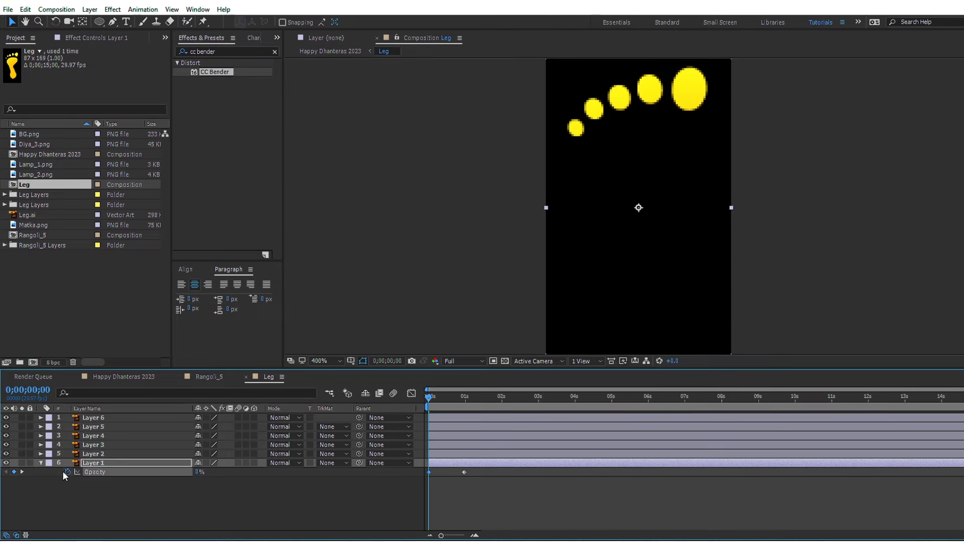
Step: Trim the start of toe Layers 2 through 6 to 0;00;01;00
{"action": "left_click", "coordinate": [464, 402]}
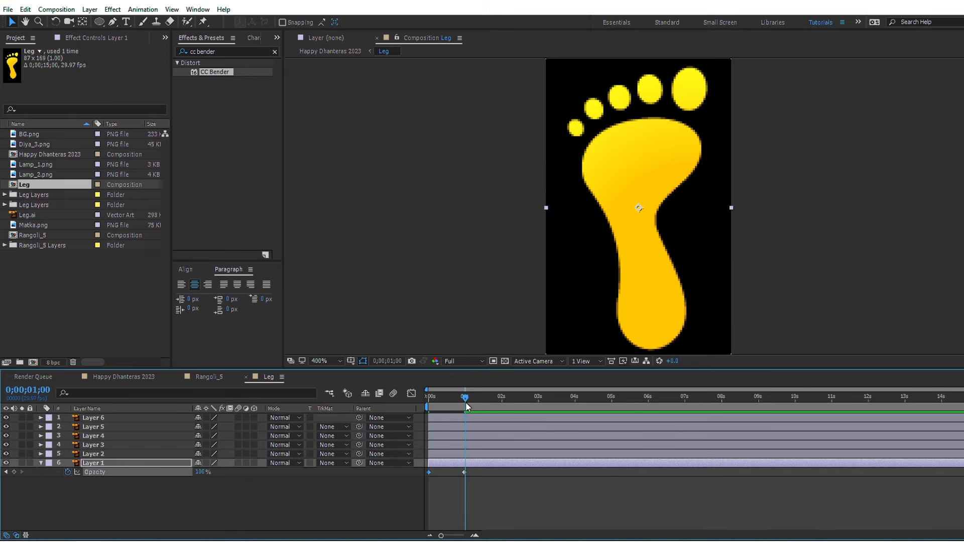
{"action": "left_click", "coordinate": [480, 455]}
{"action": "left_click", "coordinate": [477, 418], "text": "shift"}
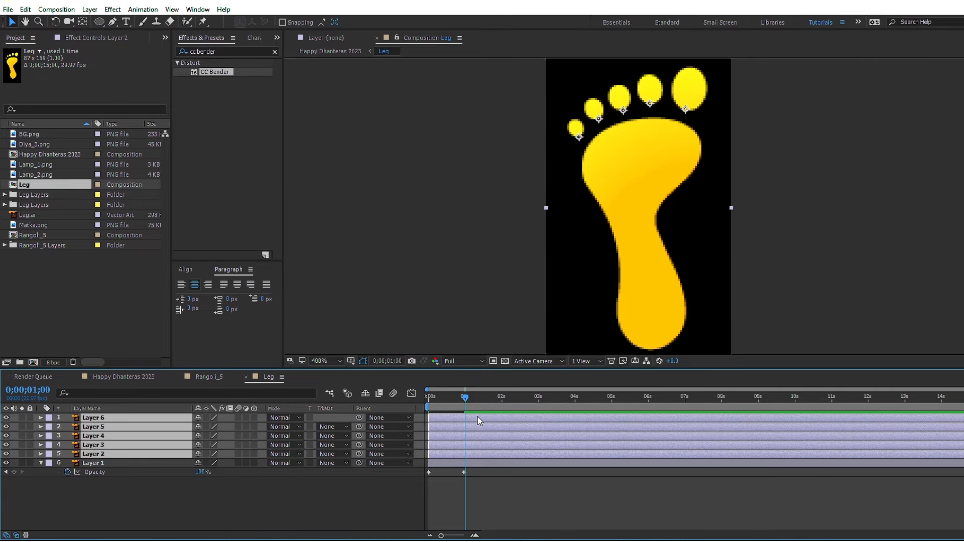
{"action": "key", "text": "alt+bracketleft"}
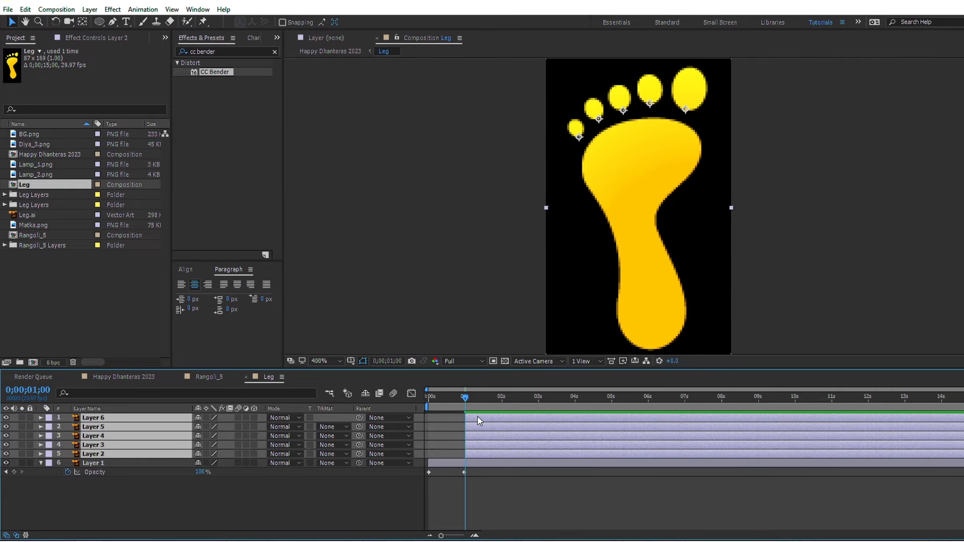
Step: Keyframe the Scale of Layers 2 through 6 from 0% at 0;00;01;00 to 100% at 0;00;03;00
{"action": "left_click", "coordinate": [540, 400]}
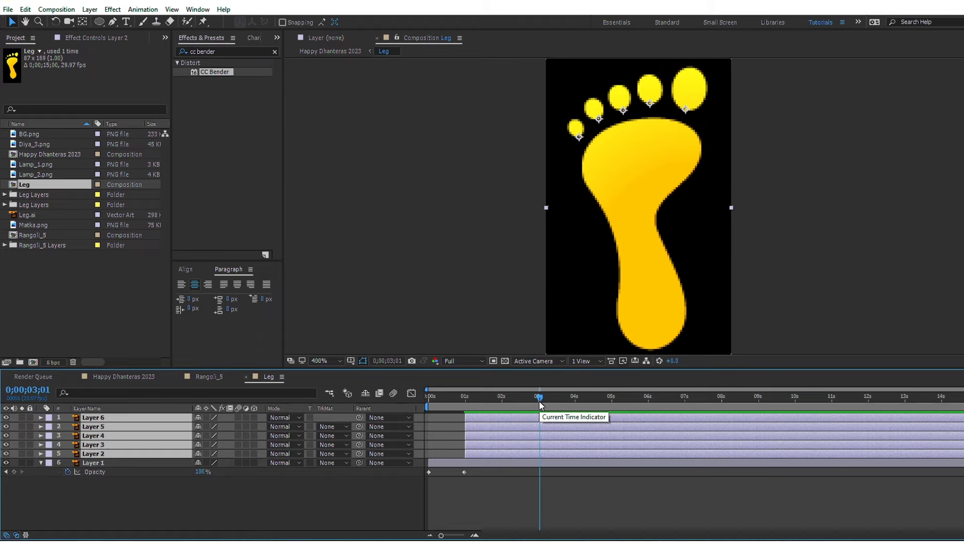
{"action": "left_click", "coordinate": [539, 401]}
{"action": "key", "text": "alt+shift+s"}
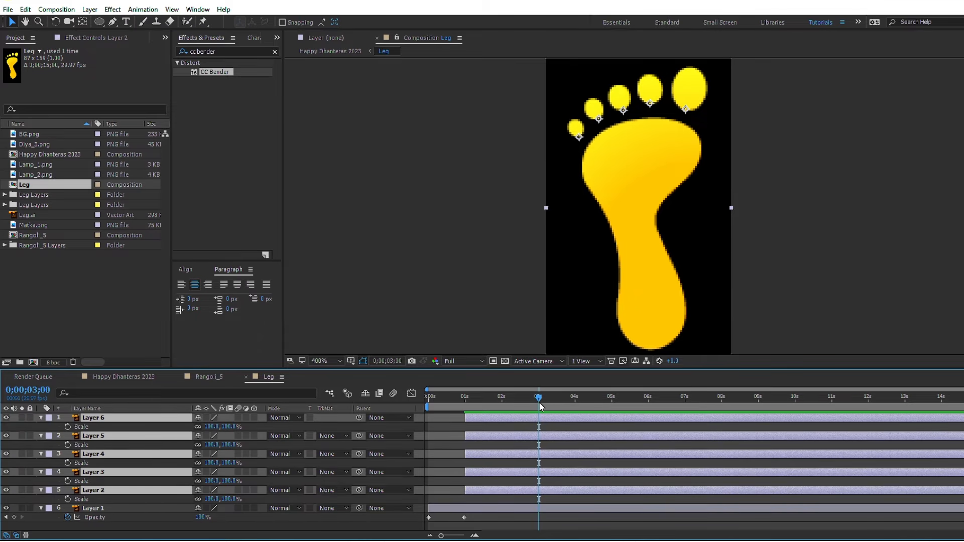
{"action": "left_click", "coordinate": [67, 425]}
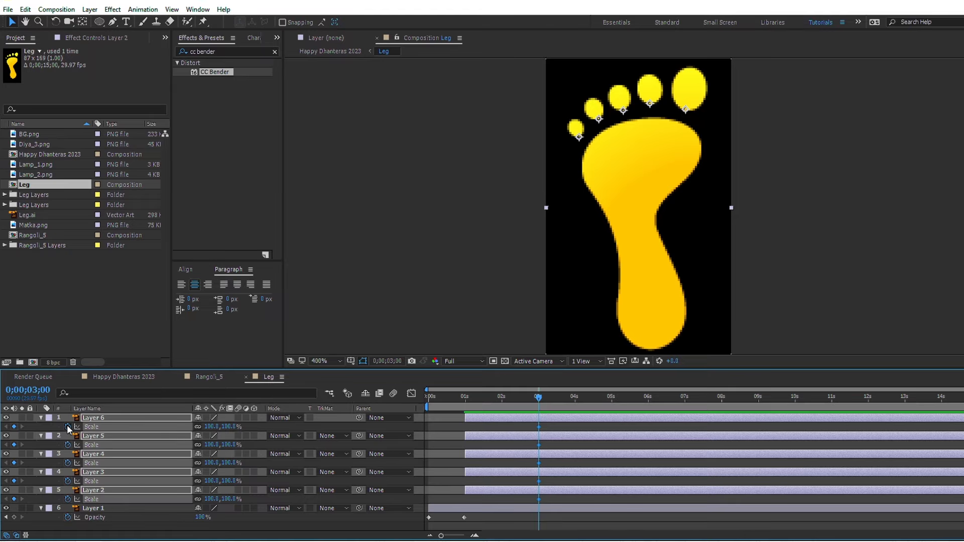
{"action": "key", "text": "j"}
{"action": "left_click", "coordinate": [227, 427]}
{"action": "type", "text": "0"}
{"action": "key", "text": "Return"}
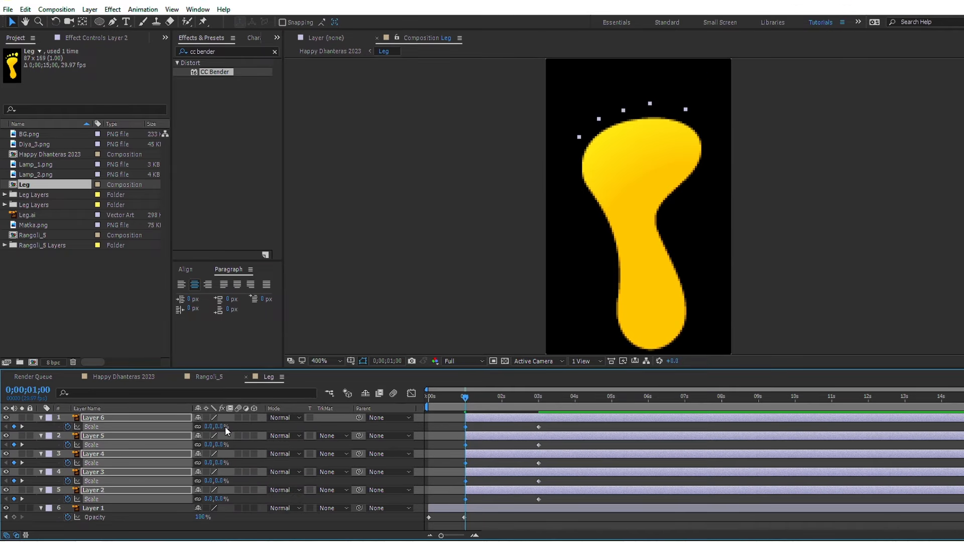
Step: Apply Easy Ease to all the toe Scale keyframes, shape their speed curve in the graph editor for a fast start, and preview the toes growing
{"action": "left_click_drag", "start_coordinate": [454, 426], "coordinate": [545, 504]}
{"action": "key", "text": "F9"}
{"action": "key", "text": "shift+F3"}
{"action": "left_click_drag", "start_coordinate": [529, 505], "coordinate": [461, 506]}
{"action": "left_click", "coordinate": [412, 393]}
{"action": "key", "text": "space"}
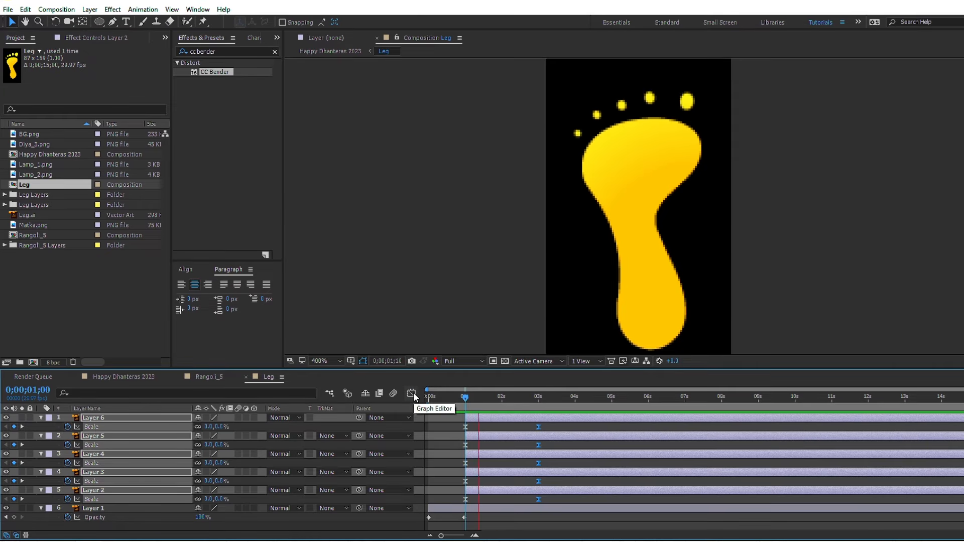
Step: Select Layers 2 through 6, starting with Layer 2, and trim their ends at 0;00;01;01
{"action": "left_click", "coordinate": [445, 490]}
{"action": "left_click", "coordinate": [469, 492]}
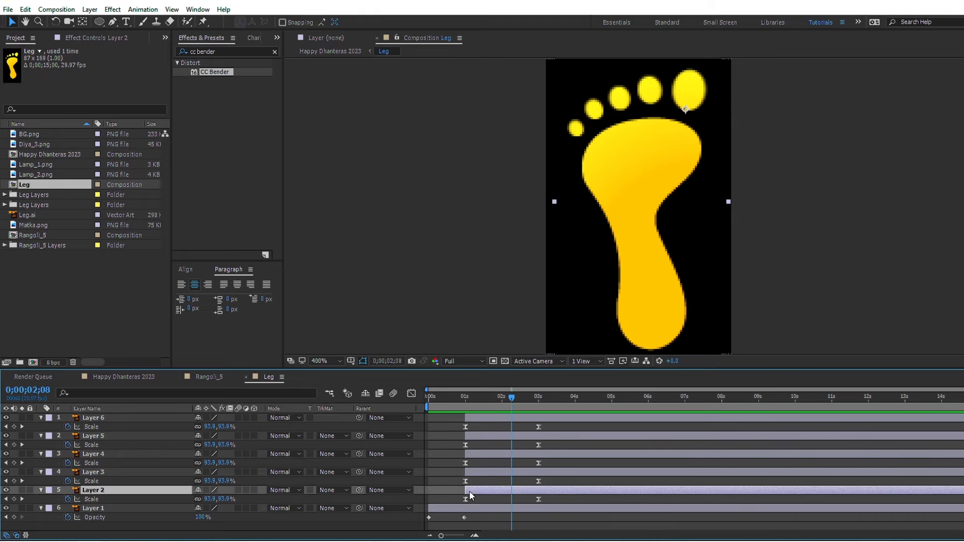
{"action": "left_click", "coordinate": [485, 419], "text": "shift"}
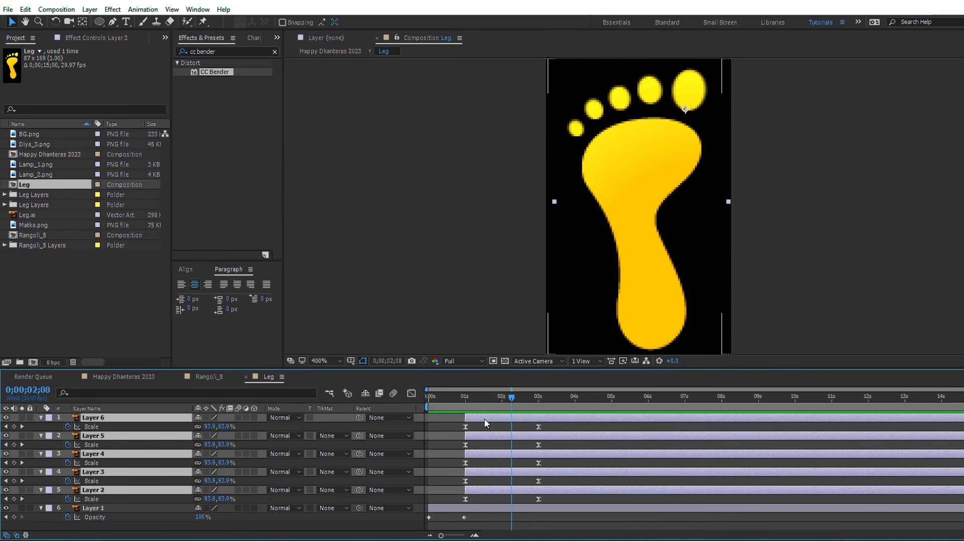
{"action": "key", "text": "j"}
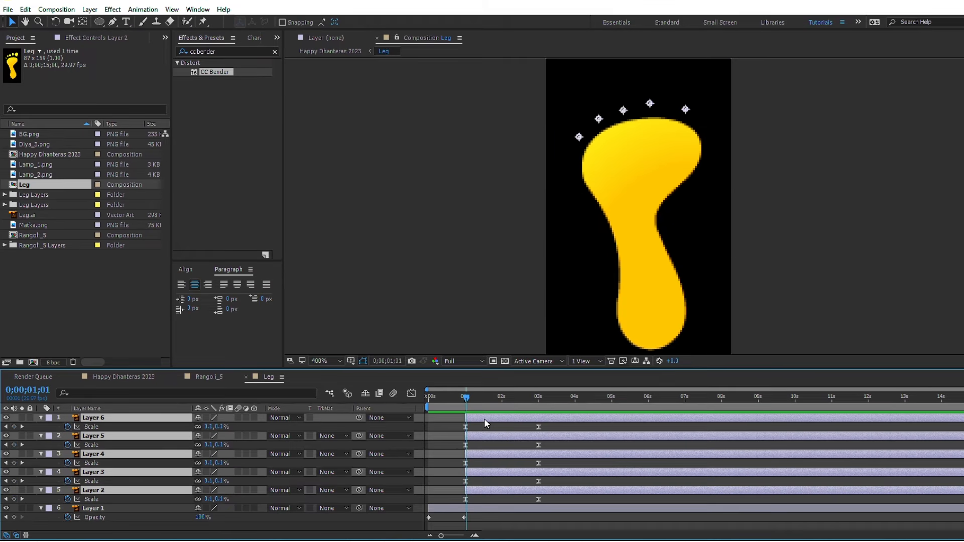
{"action": "key", "text": "alt+]"}
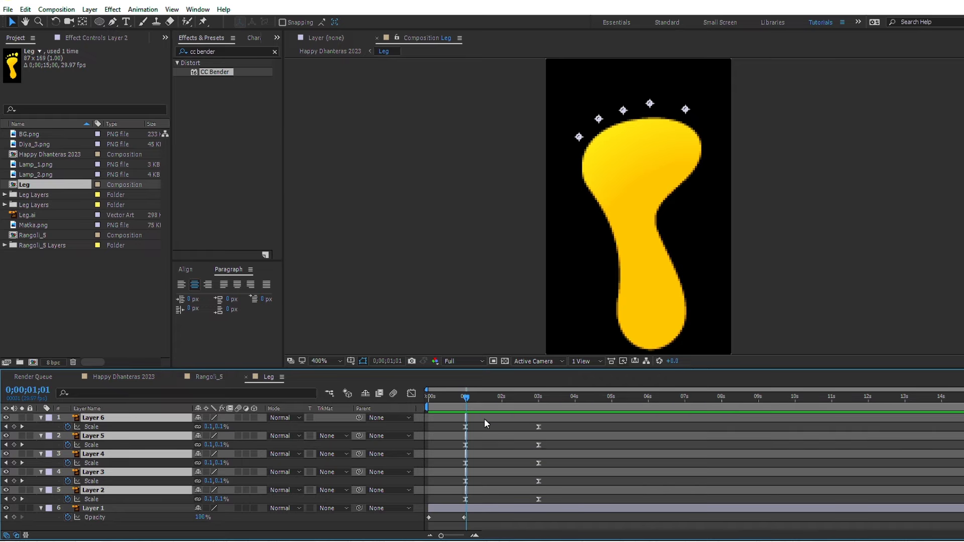
Step: Stagger the trimmed toe layers one after another with Sequence Layers, starting from Layer 2
{"action": "right_click", "coordinate": [467, 489]}
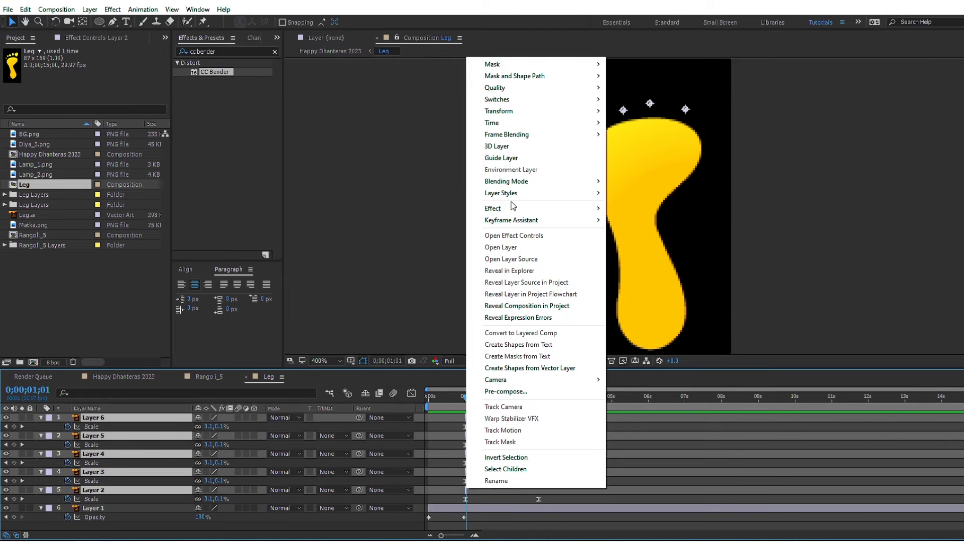
{"action": "mouse_move", "coordinate": [510, 221]}
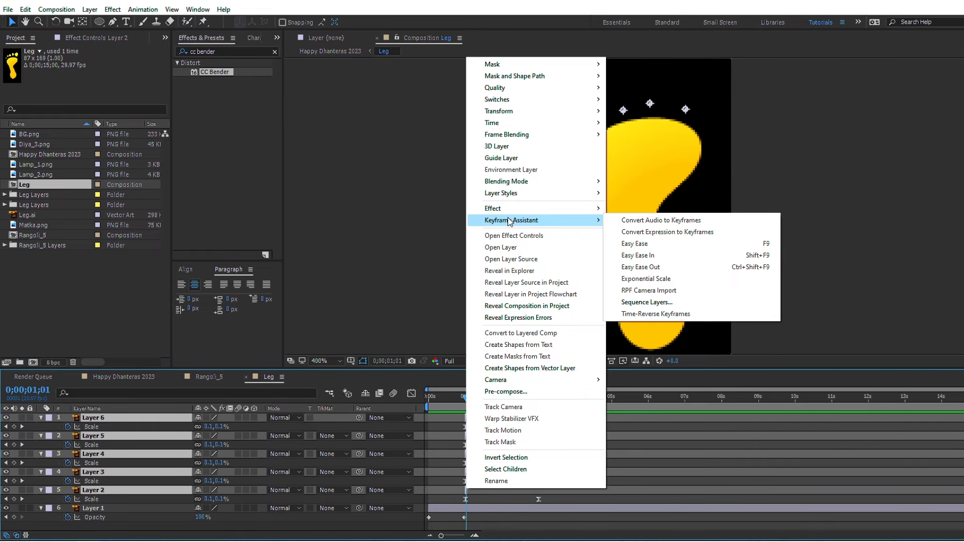
{"action": "left_click", "coordinate": [673, 302]}
{"action": "left_click", "coordinate": [498, 289]}
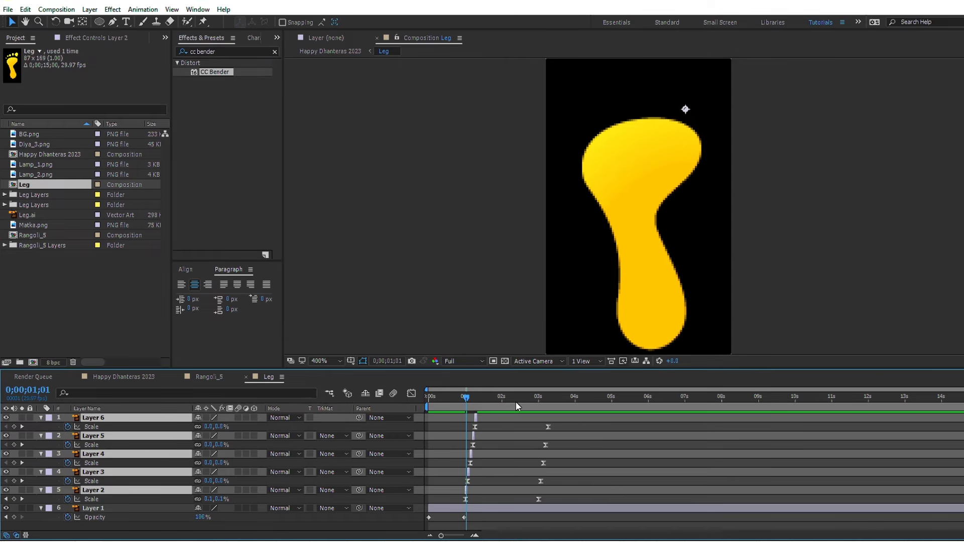
Step: Extend the ends of toe Layers 2 through 6 to 0;00;14;29 and preview the staggered toes from 0;00;01;00
{"action": "key", "text": "End"}
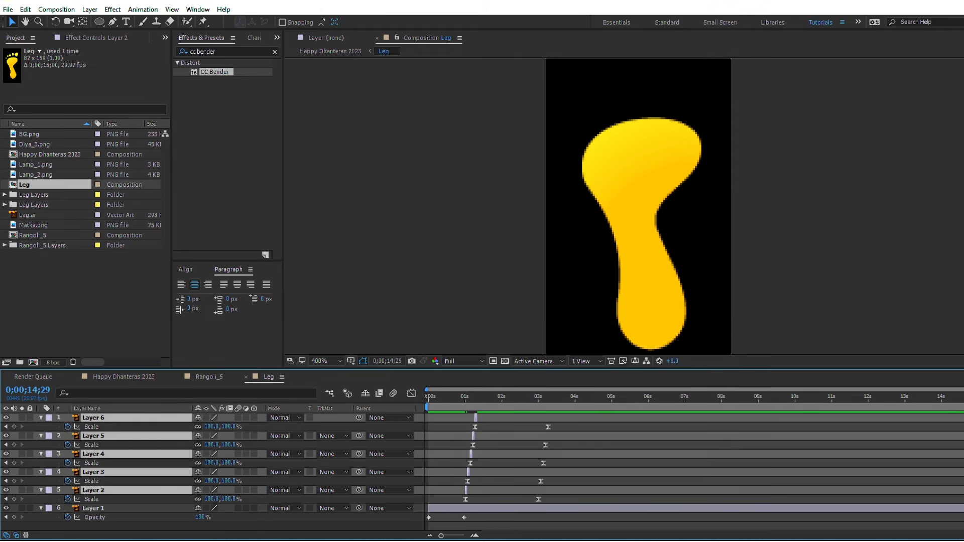
{"action": "left_click", "coordinate": [465, 405]}
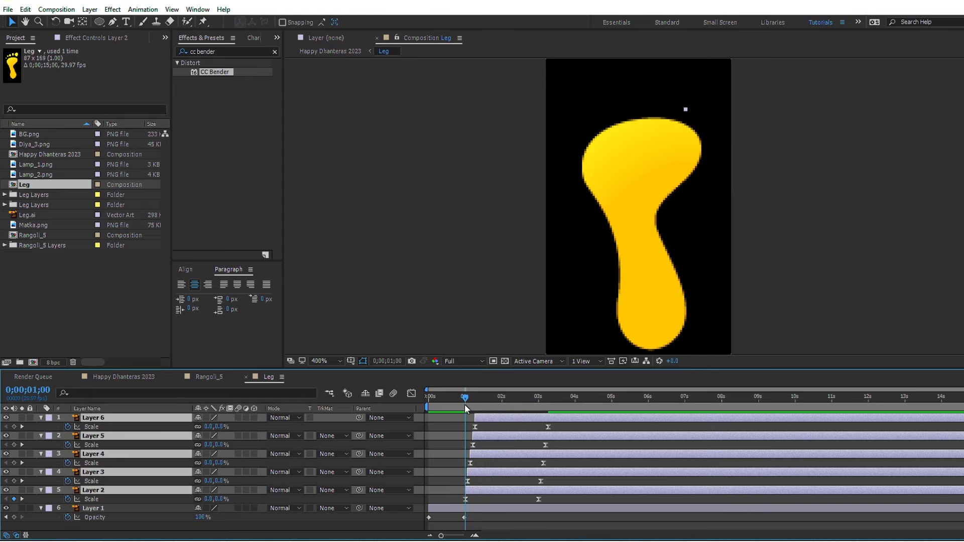
{"action": "key", "text": "space"}
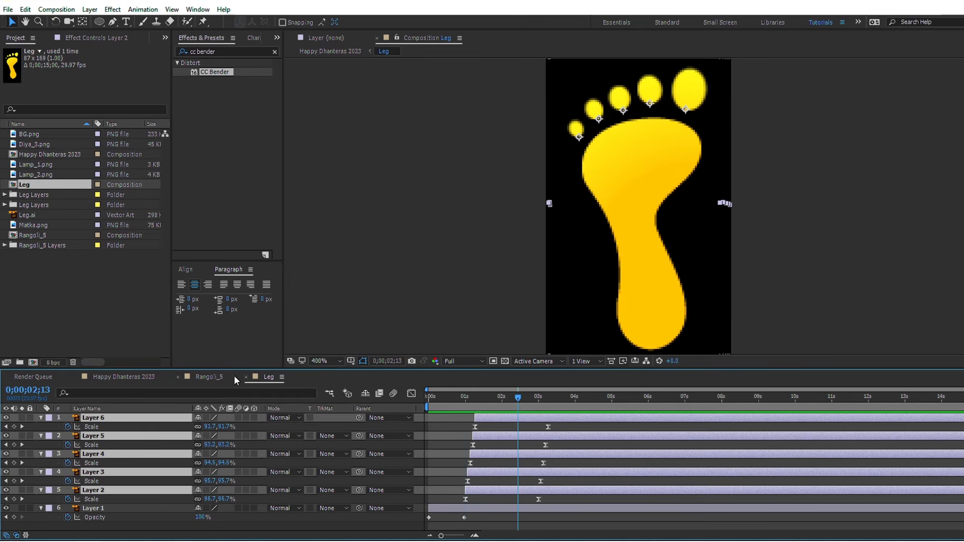
Step: Close the Leg composition and preview the footprint animation in the Happy Dhanteras 2023 composition from 0;00;04;02
{"action": "left_click", "coordinate": [246, 376]}
{"action": "left_click", "coordinate": [101, 376]}
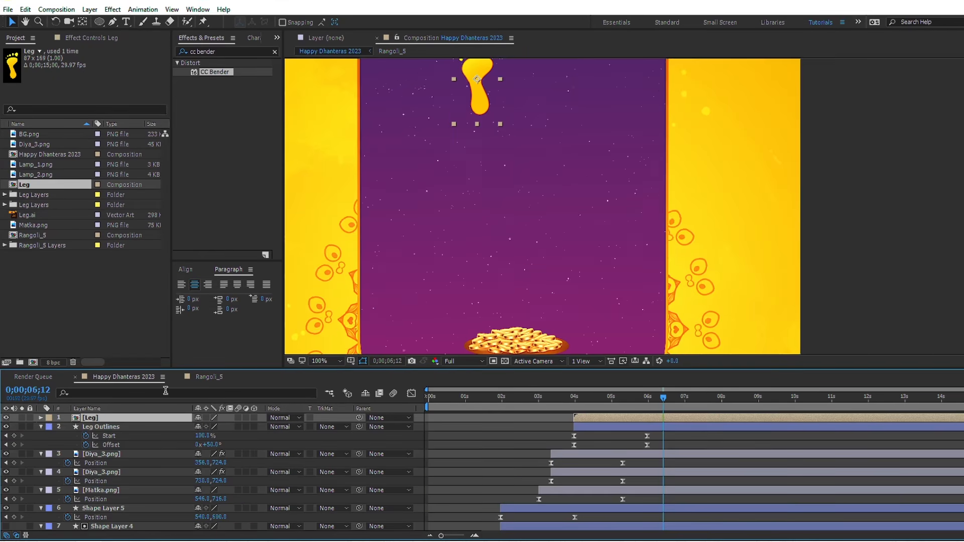
{"action": "left_click", "coordinate": [578, 405]}
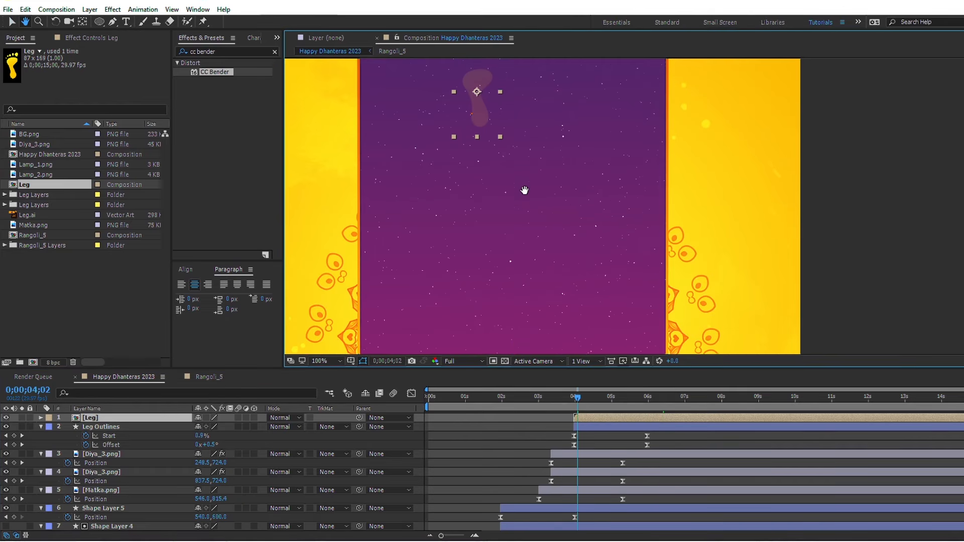
{"action": "key", "text": "space"}
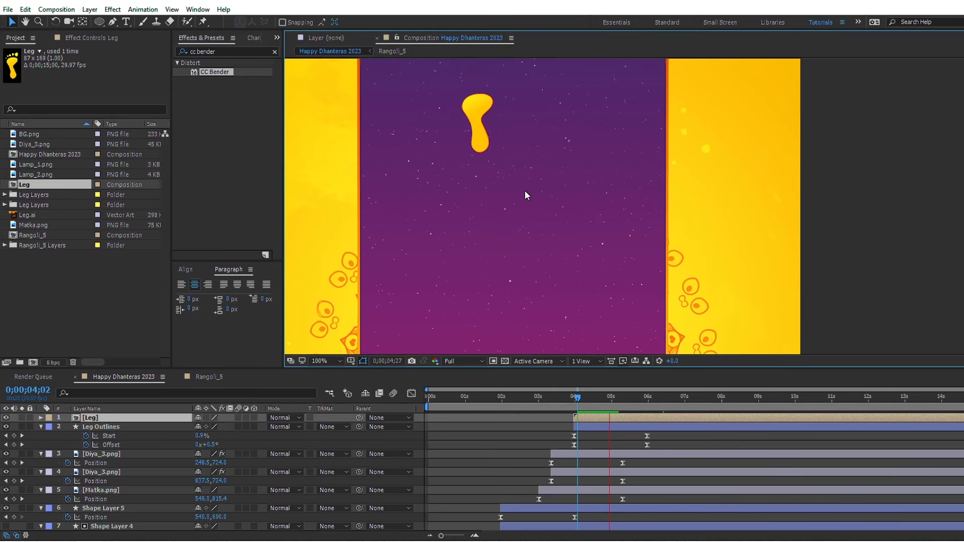
{"action": "key", "text": "space"}
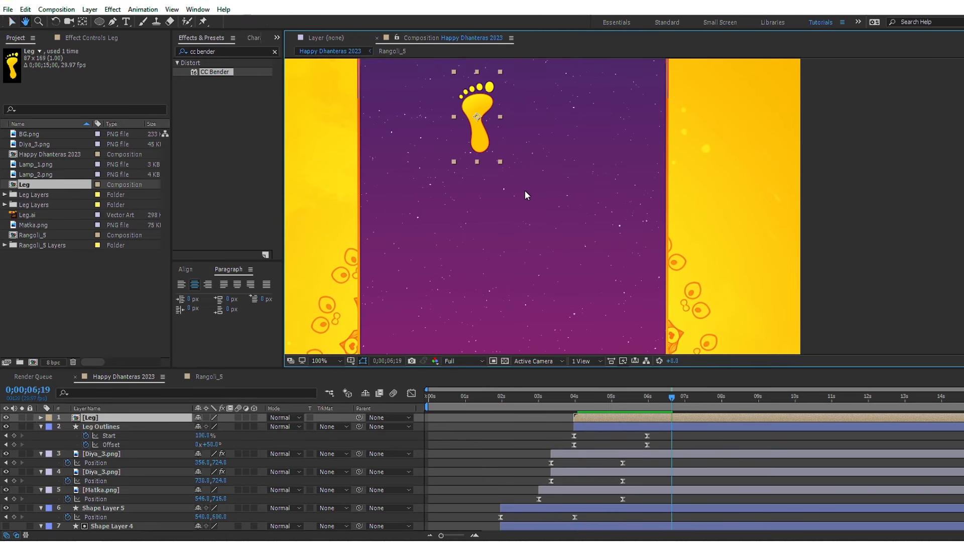
Step: Keyframe the Leg Outlines layer's Opacity from 100% at 0;00;05;29 to 0% at 0;00;06;09 and preview the fade
{"action": "left_click", "coordinate": [650, 431]}
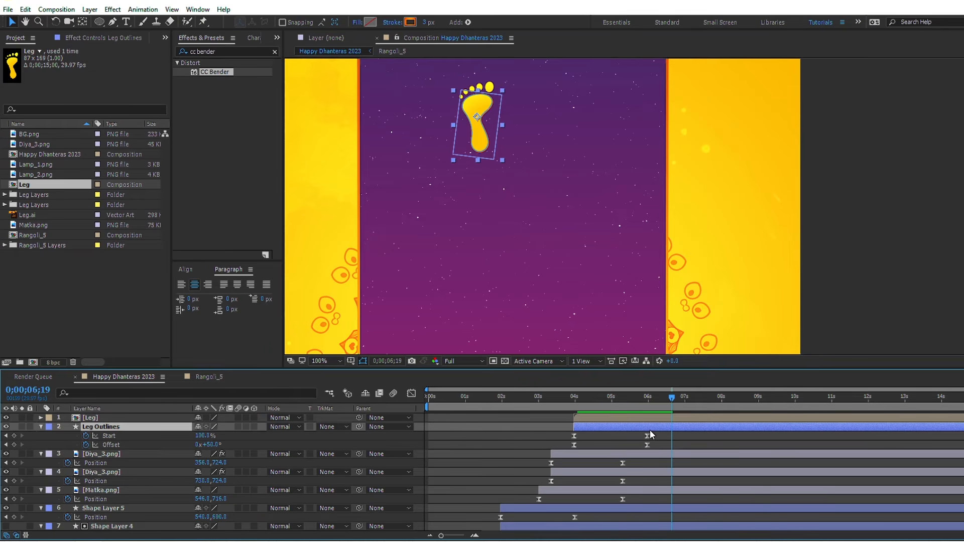
{"action": "key", "text": "i"}
{"action": "left_click", "coordinate": [648, 399]}
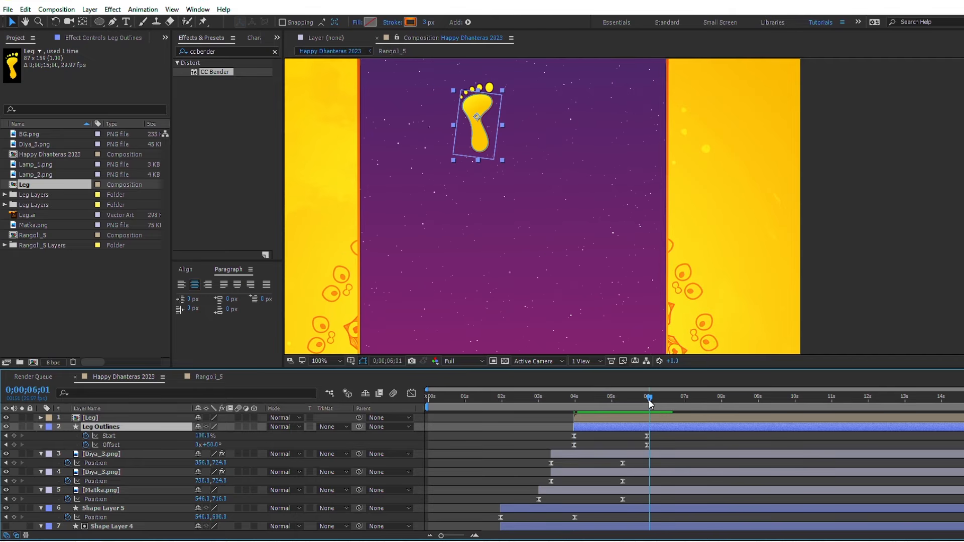
{"action": "key", "text": "t"}
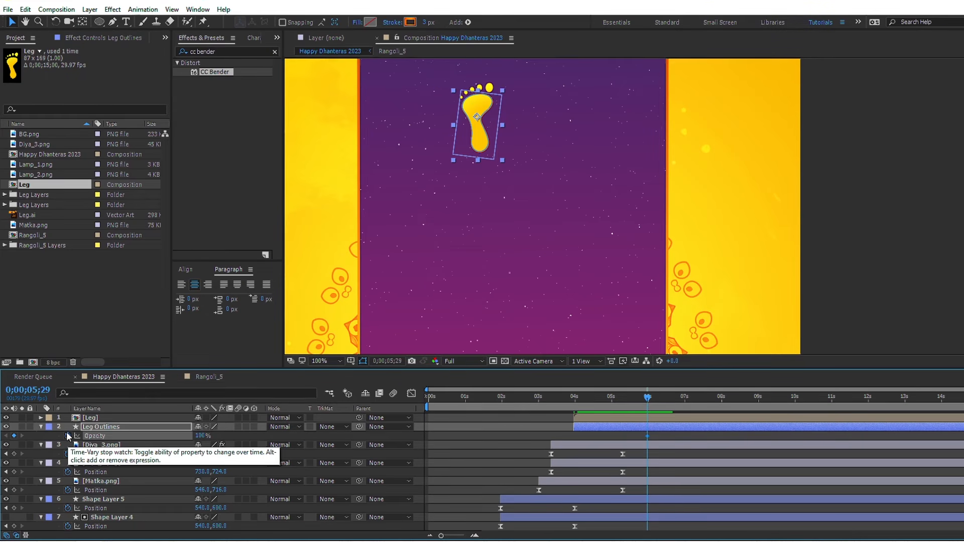
{"action": "key", "text": "shift+Page_Down"}
{"action": "left_click_drag", "start_coordinate": [201, 440], "coordinate": [126, 443]}
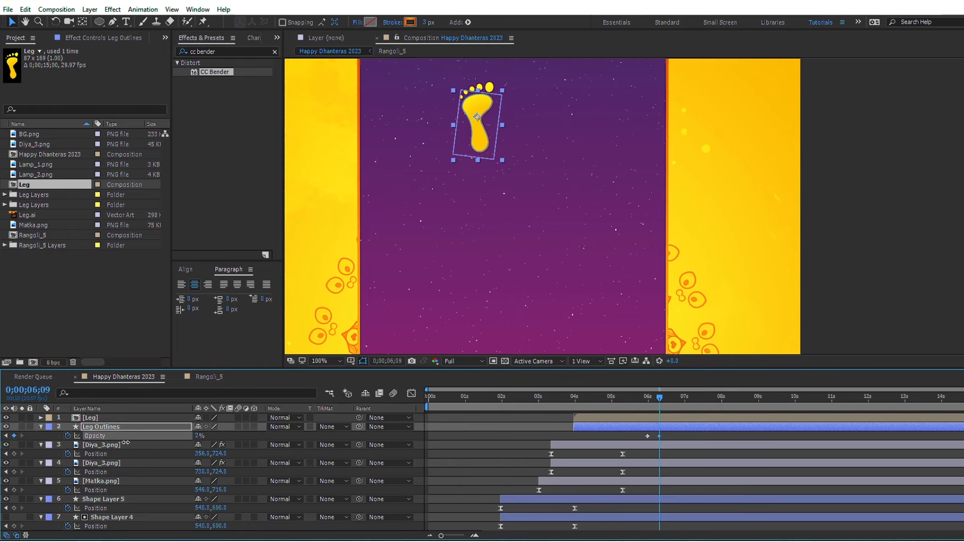
{"action": "left_click_drag", "start_coordinate": [651, 400], "coordinate": [643, 403]}
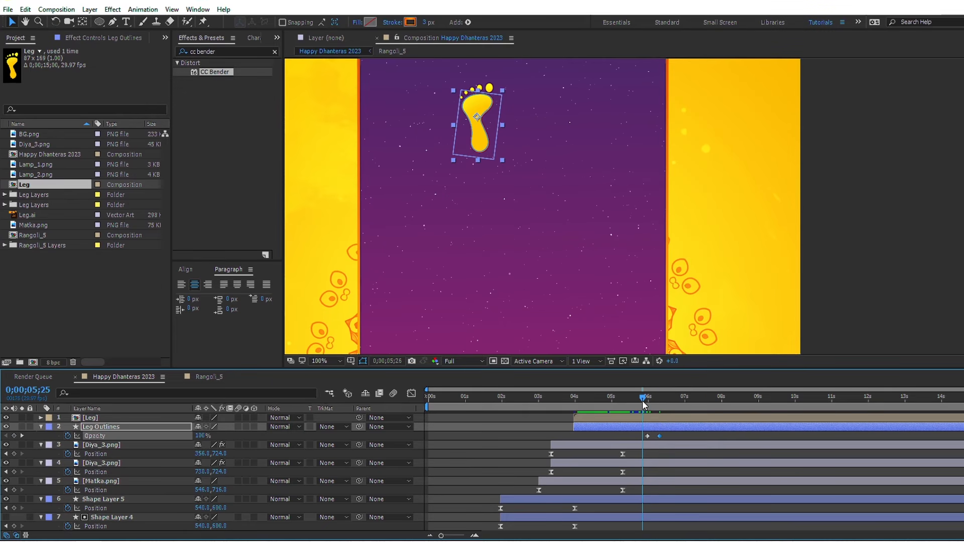
{"action": "key", "text": "space"}
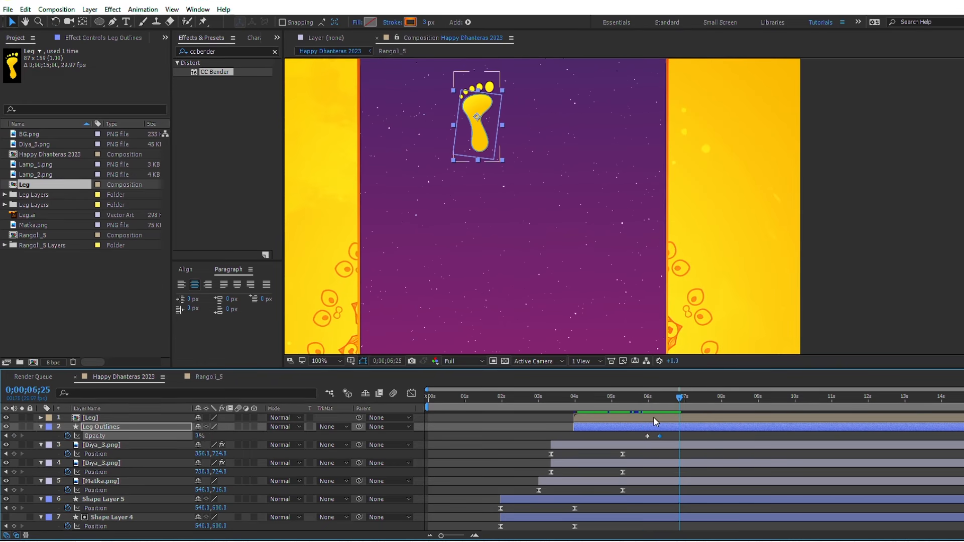
Step: Add an Inner Shadow layer style to the Leg layer and set its blend mode to Normal
{"action": "left_click", "coordinate": [653, 418]}
{"action": "right_click", "coordinate": [653, 418]}
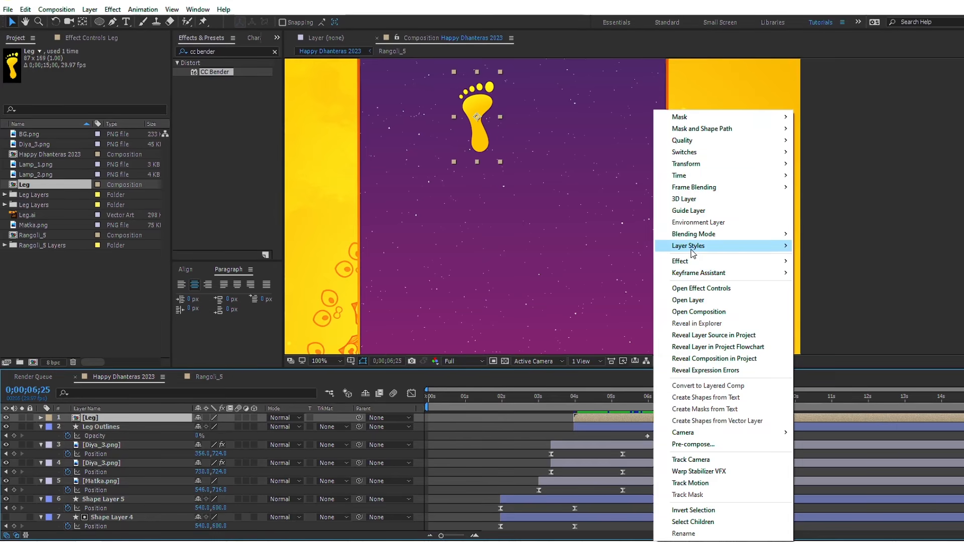
{"action": "mouse_move", "coordinate": [723, 245]}
{"action": "left_click", "coordinate": [808, 296]}
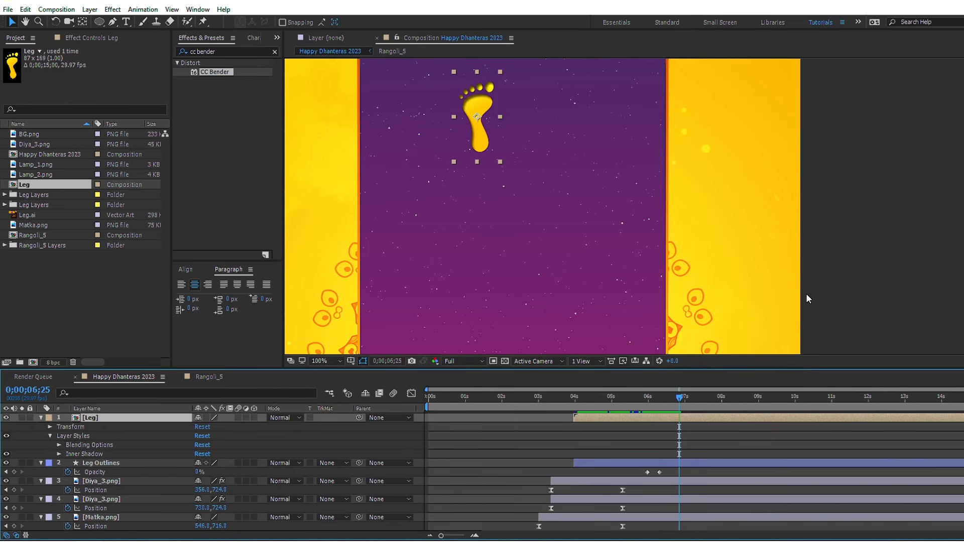
{"action": "left_click", "coordinate": [59, 454]}
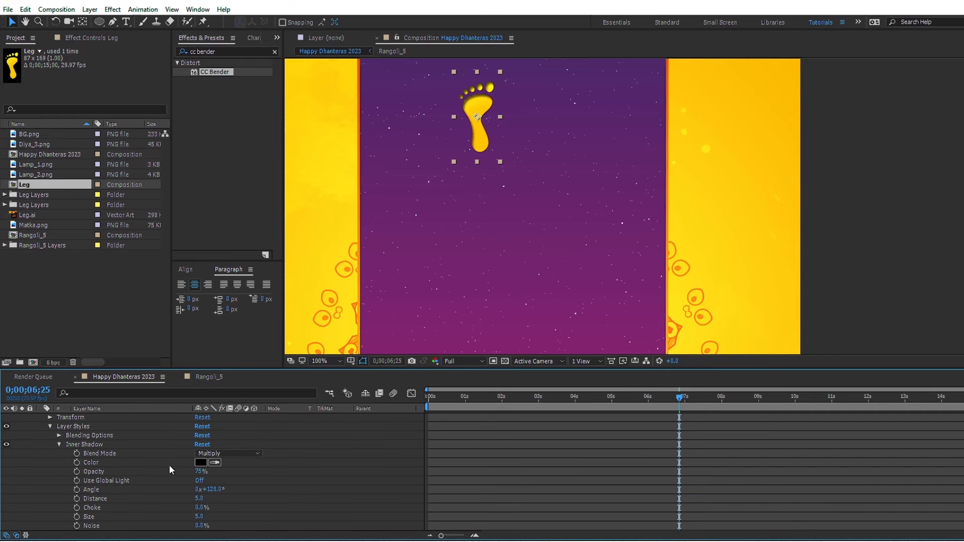
{"action": "left_click", "coordinate": [228, 454]}
{"action": "left_click", "coordinate": [224, 115]}
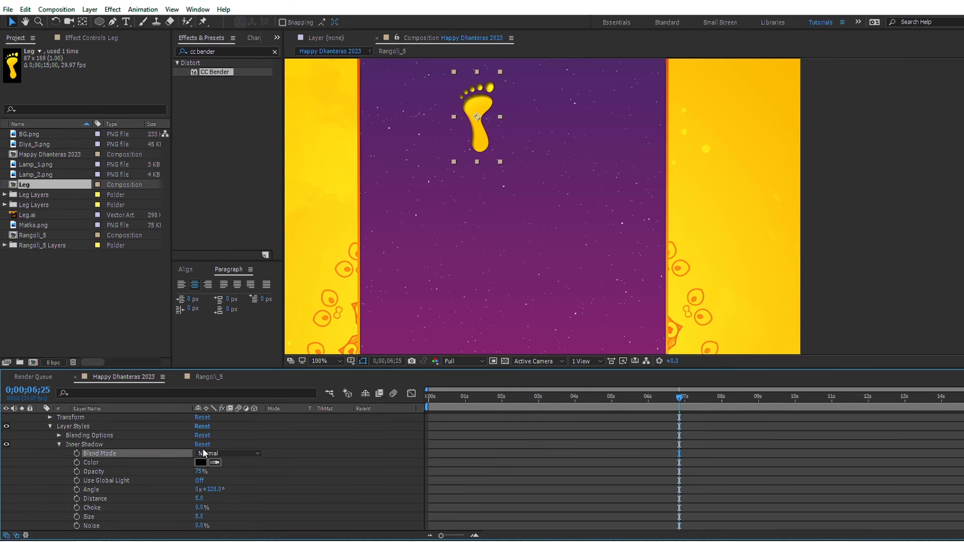
Step: Set the Leg layer's Inner Shadow color to orange FF8400 and collapse the layer's properties
{"action": "left_click", "coordinate": [201, 463]}
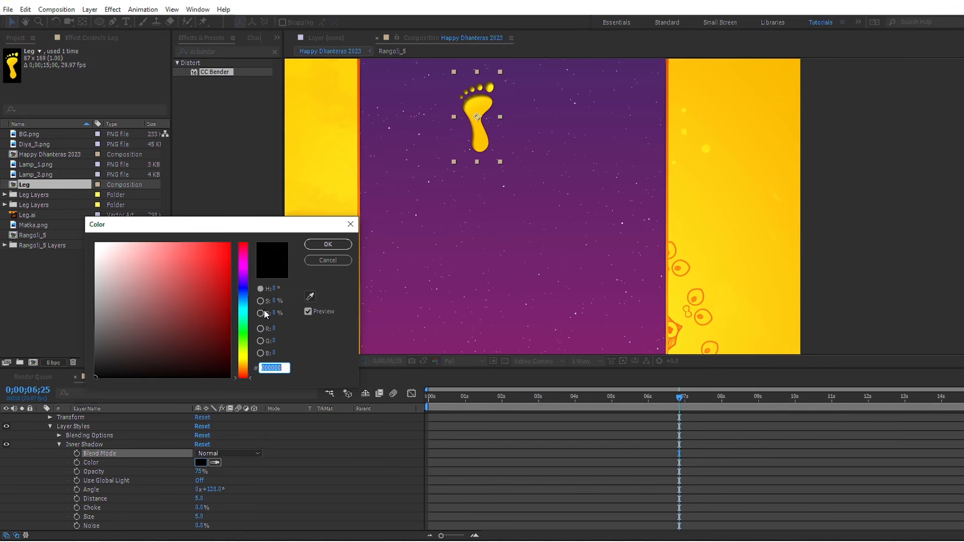
{"action": "left_click_drag", "start_coordinate": [248, 359], "coordinate": [248, 367]}
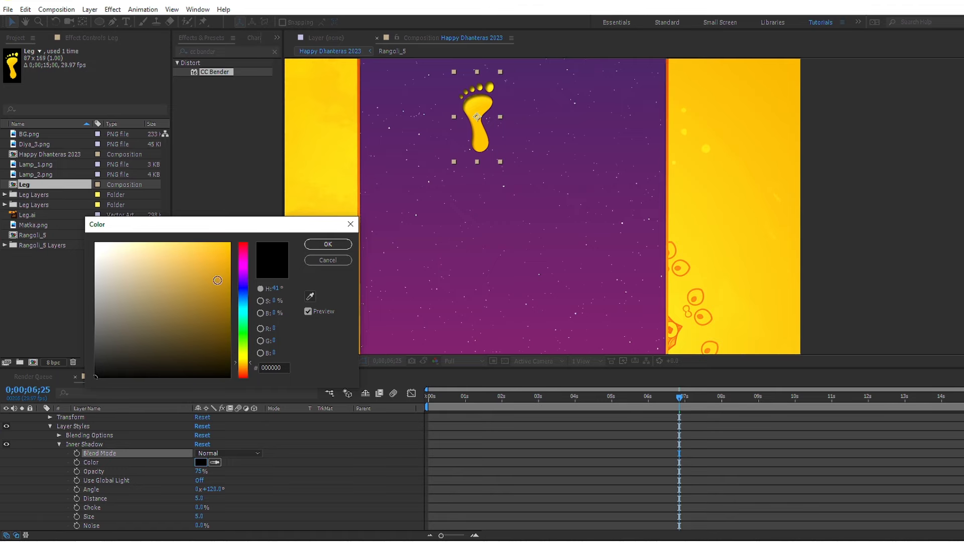
{"action": "left_click_drag", "start_coordinate": [217, 280], "coordinate": [247, 221]}
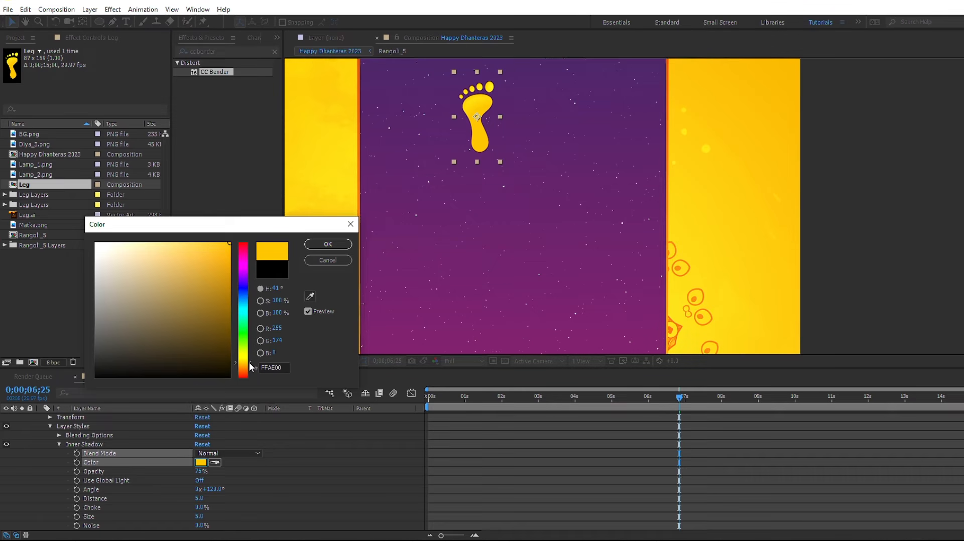
{"action": "left_click_drag", "start_coordinate": [250, 367], "coordinate": [253, 370]}
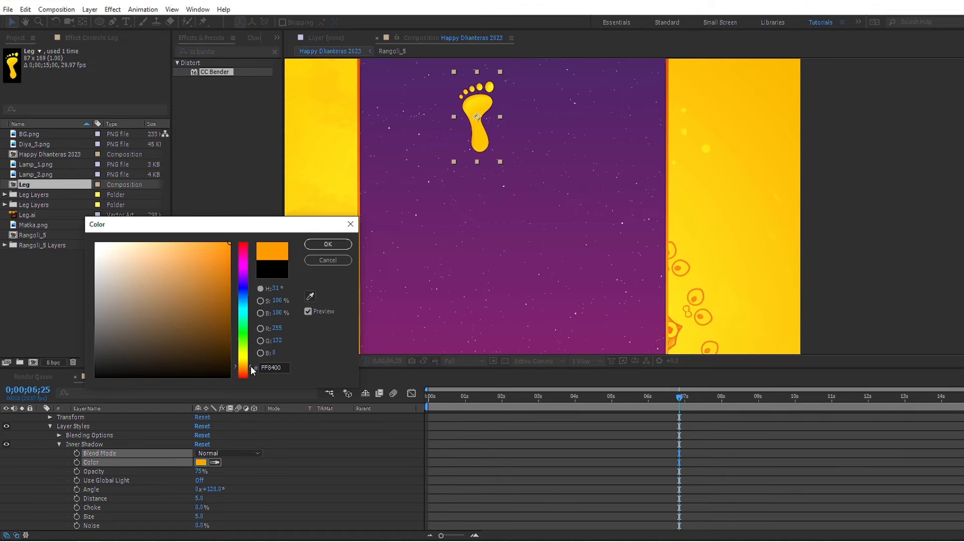
{"action": "left_click", "coordinate": [327, 244]}
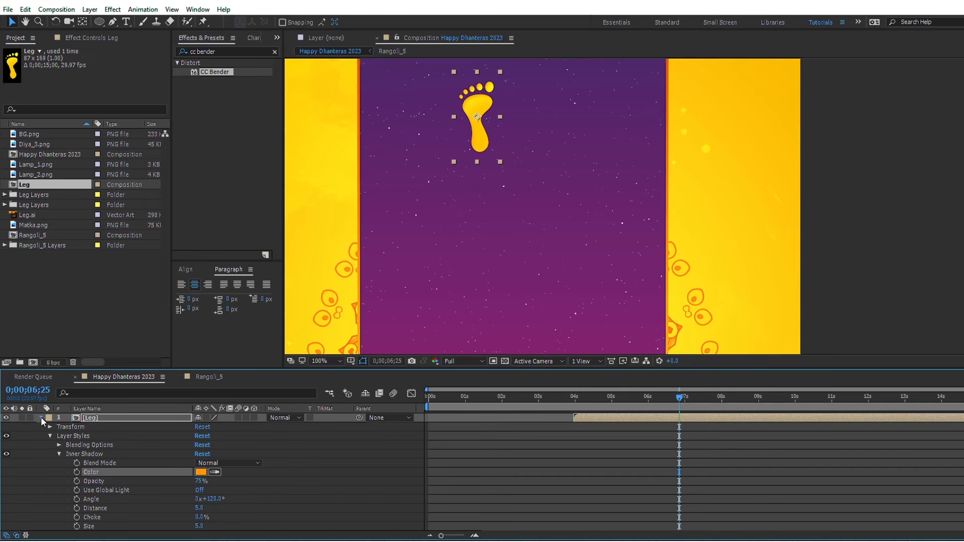
{"action": "left_click", "coordinate": [41, 417]}
Step: Preview the footprint from 0;00;03;28 and delay the Leg layer so it starts slightly after its outlines
{"action": "left_click", "coordinate": [574, 399]}
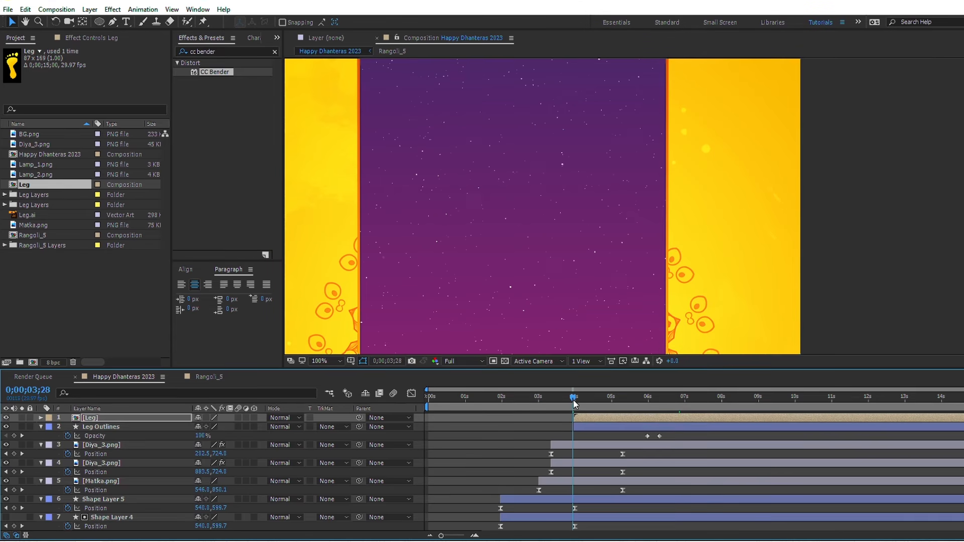
{"action": "key", "text": "space"}
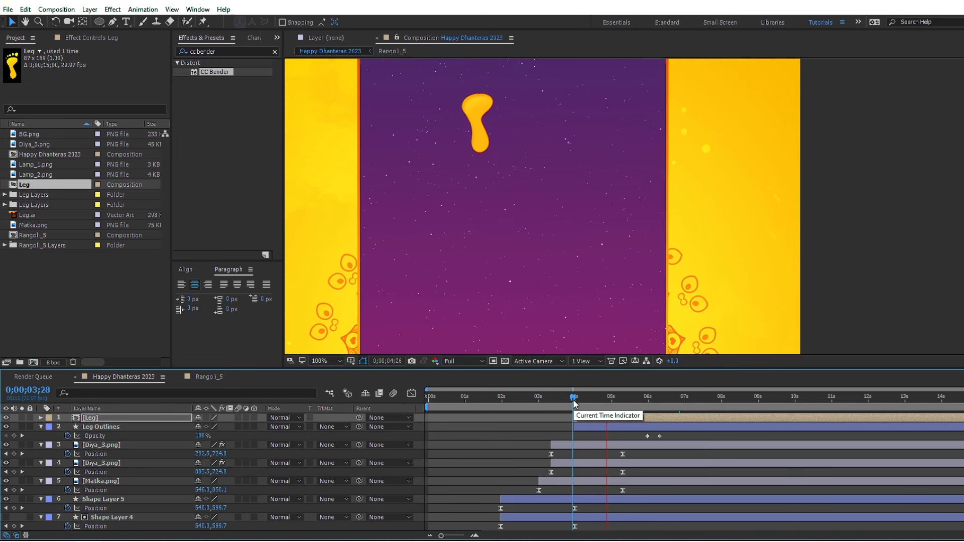
{"action": "key", "text": "space"}
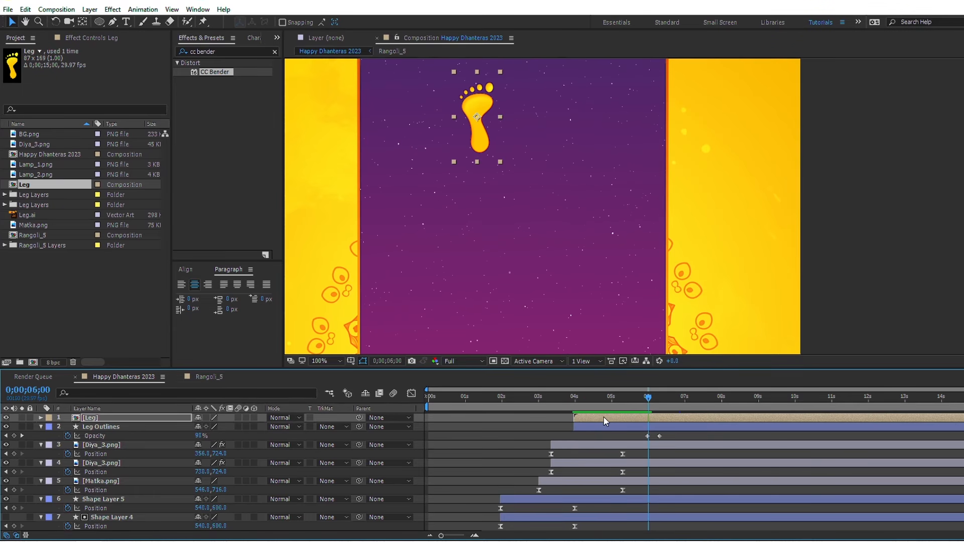
{"action": "left_click_drag", "start_coordinate": [603, 417], "coordinate": [616, 417]}
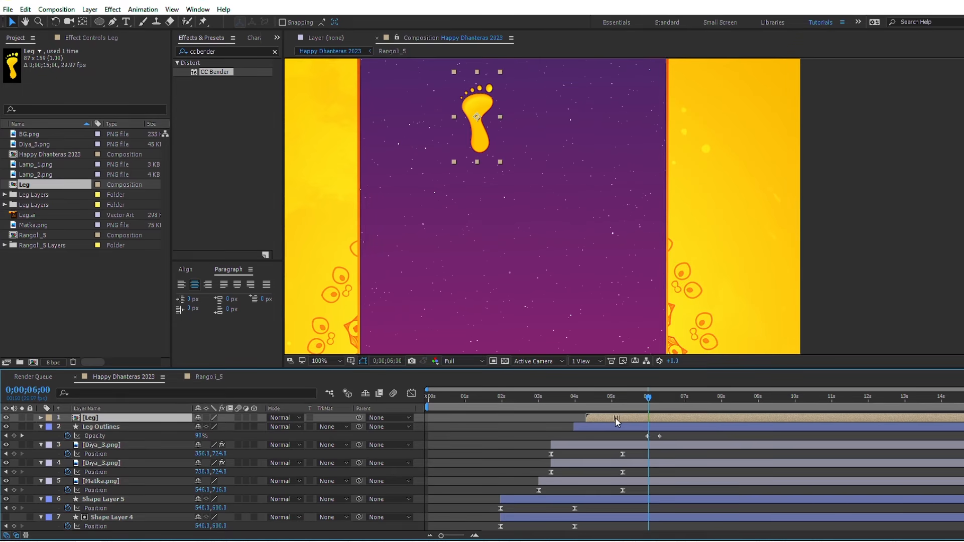
Step: Duplicate the Leg and Leg Outlines layers and stack the copied outlines directly beneath the copied Leg layer
{"action": "left_click", "coordinate": [620, 428]}
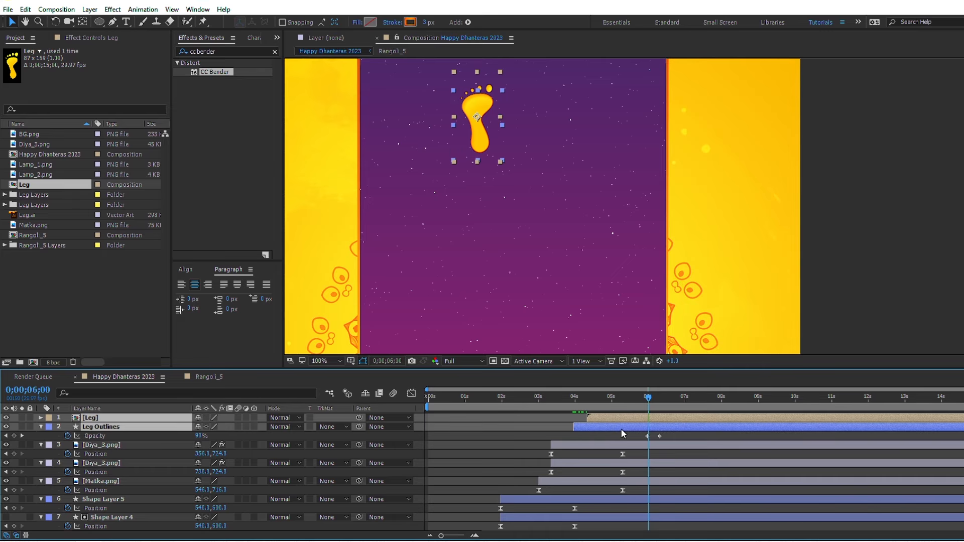
{"action": "key", "text": "ctrl+d"}
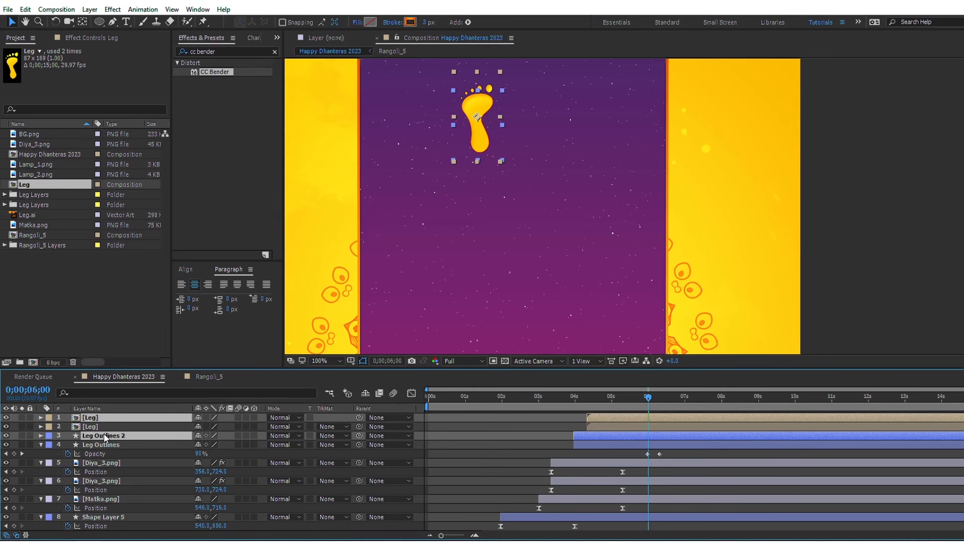
{"action": "left_click_drag", "start_coordinate": [104, 438], "coordinate": [101, 426]}
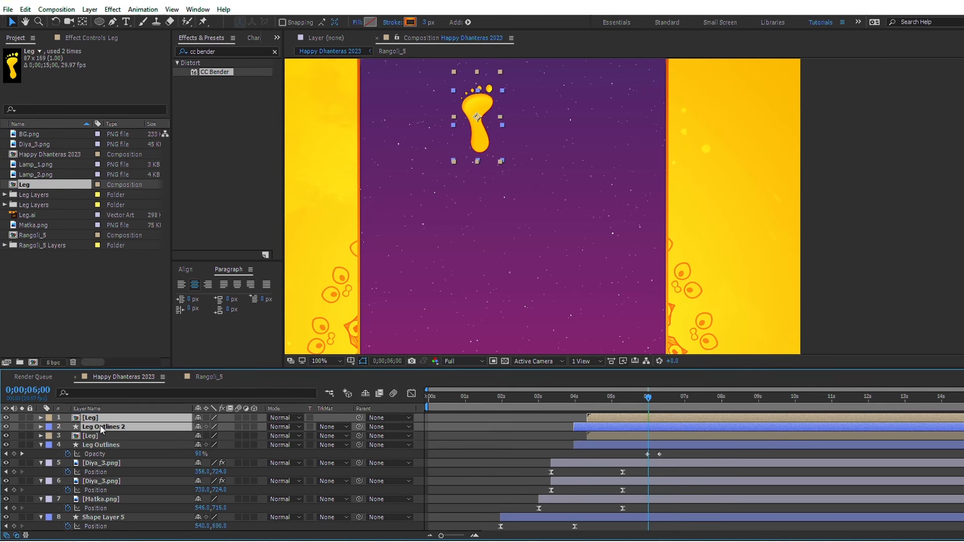
Step: Flip the duplicated footprint and its outlines horizontally and place them beside the original footprint, slightly lower to its right
{"action": "right_click", "coordinate": [607, 423]}
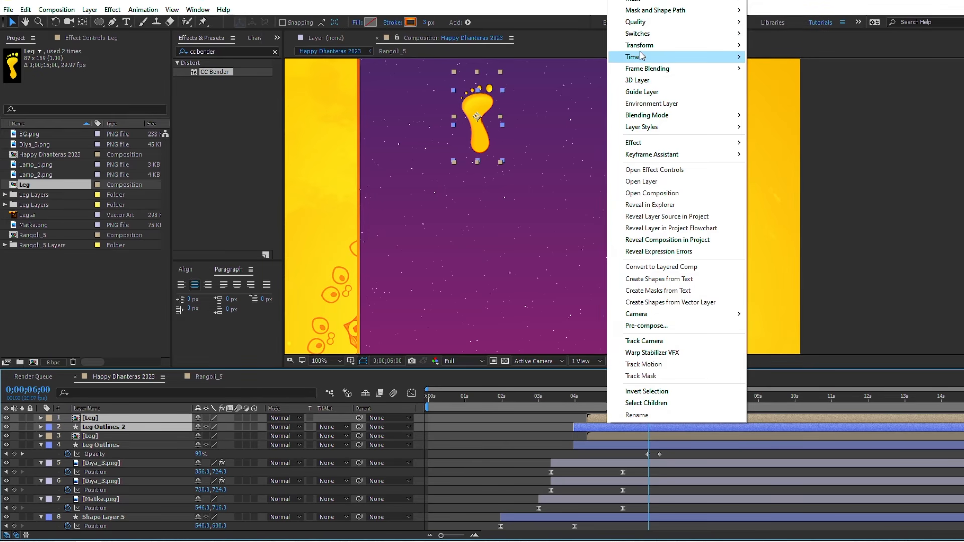
{"action": "mouse_move", "coordinate": [640, 45]}
{"action": "left_click", "coordinate": [801, 135]}
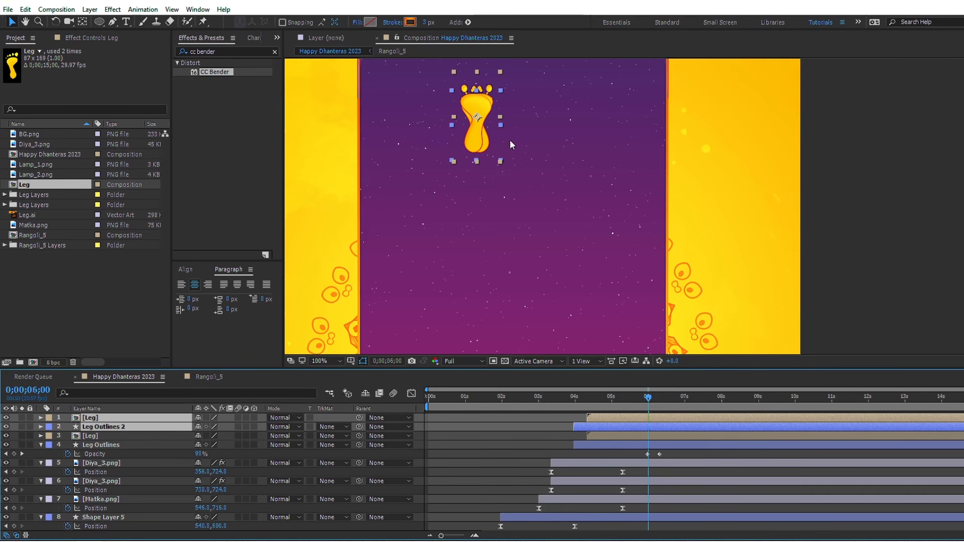
{"action": "key", "text": "shift+Right"}
{"action": "key", "text": "shift+Right"}
{"action": "key", "text": "shift+Right"}
{"action": "key", "text": "shift+Right"}
{"action": "key", "text": "shift+Right"}
{"action": "key", "text": "shift+Right"}
{"action": "key", "text": "shift+Right"}
{"action": "key", "text": "shift+Right"}
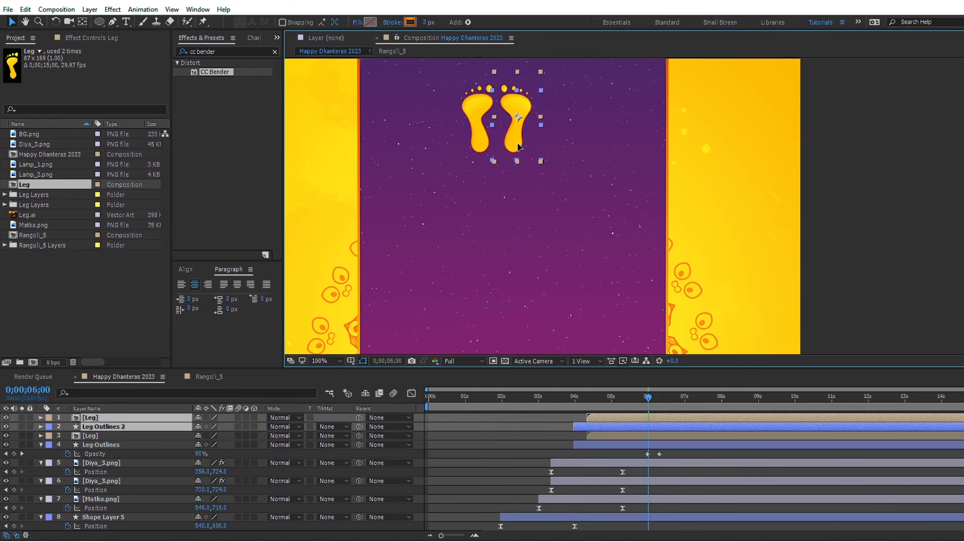
{"action": "key", "text": "Right"}
{"action": "key", "text": "Right"}
{"action": "key", "text": "Right"}
{"action": "key", "text": "Right"}
{"action": "key", "text": "Right"}
{"action": "key", "text": "Right"}
{"action": "left_click_drag", "start_coordinate": [519, 138], "coordinate": [517, 155]}
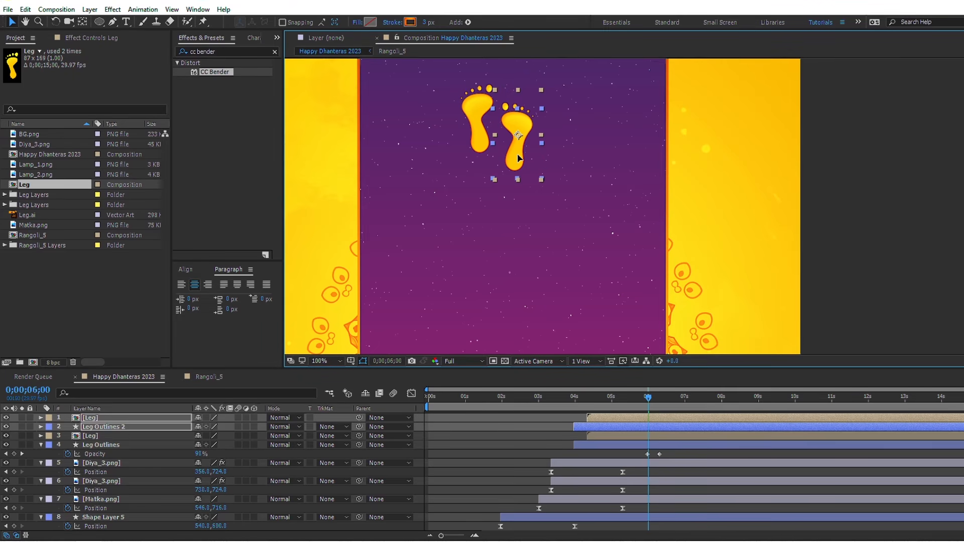
Step: Select both Leg layers with their outlines and shift the footprint pair slightly right and down on the purple panel
{"action": "left_click", "coordinate": [634, 446]}
{"action": "left_click", "coordinate": [635, 419], "text": "shift"}
{"action": "left_click", "coordinate": [526, 159]}
{"action": "key", "text": "shift+Right"}
{"action": "key", "text": "shift+Right"}
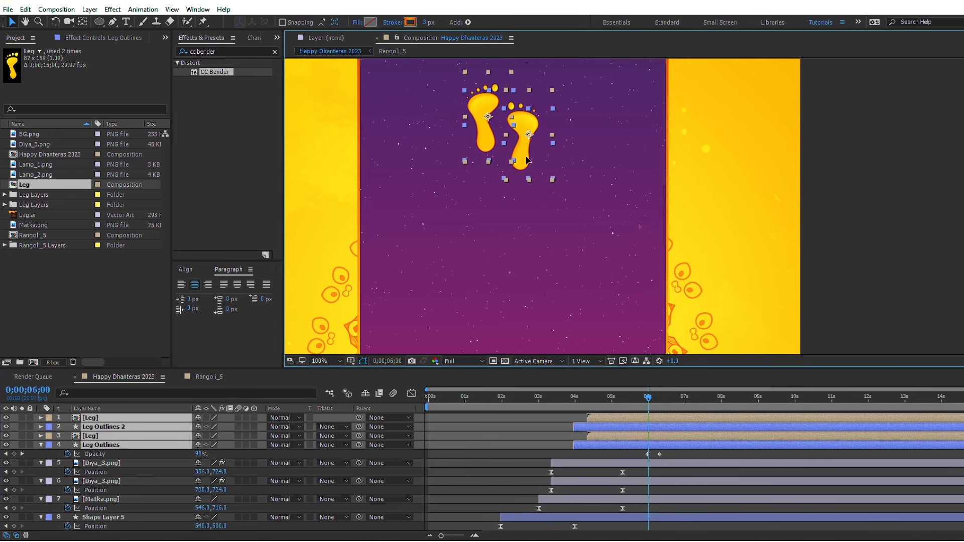
{"action": "left_click_drag", "start_coordinate": [526, 156], "coordinate": [533, 223]}
{"action": "key", "text": "space"}
Step: Center the footprint pair horizontally using the Title/Action Safe guides, and hide those guides again
{"action": "left_click", "coordinate": [351, 361]}
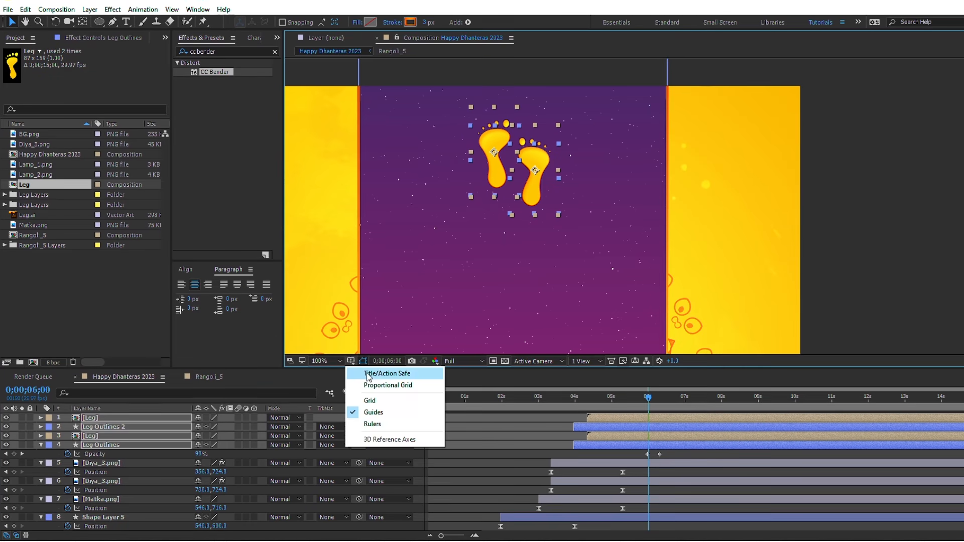
{"action": "left_click", "coordinate": [394, 374]}
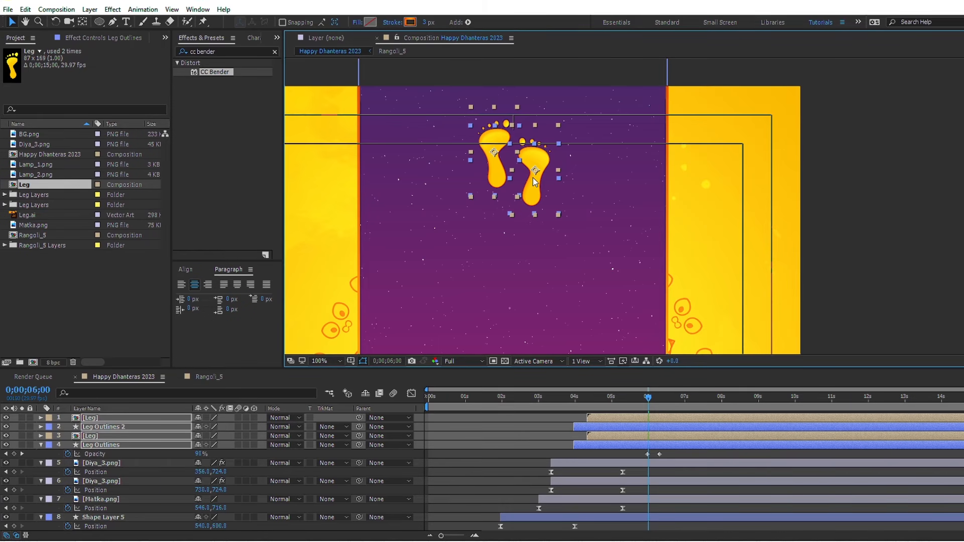
{"action": "left_click_drag", "start_coordinate": [533, 177], "coordinate": [531, 176]}
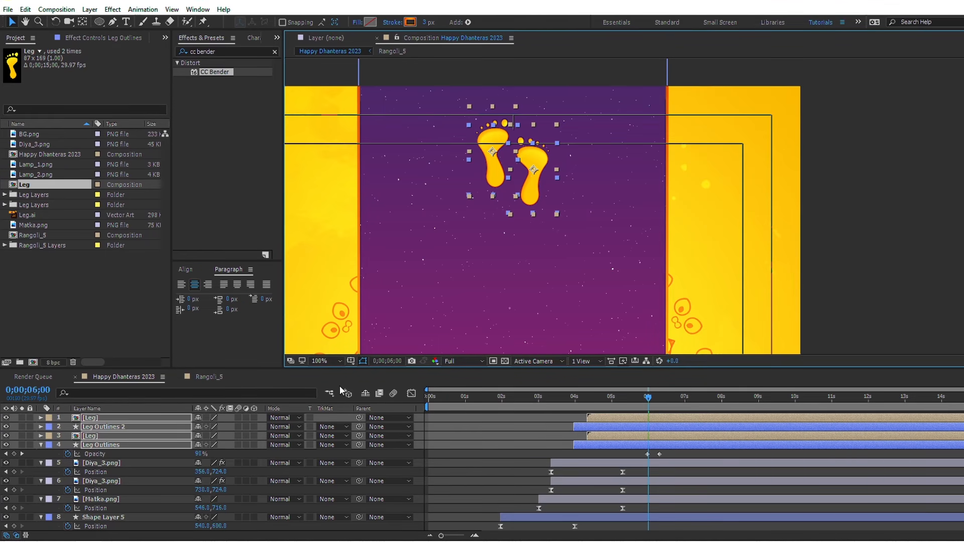
{"action": "left_click", "coordinate": [352, 361]}
{"action": "left_click", "coordinate": [394, 374]}
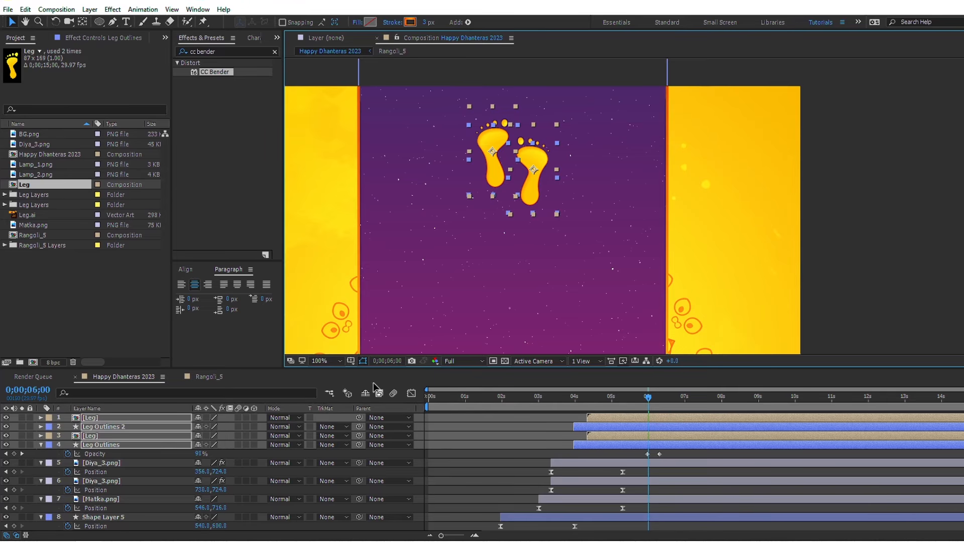
{"action": "left_click", "coordinate": [455, 440]}
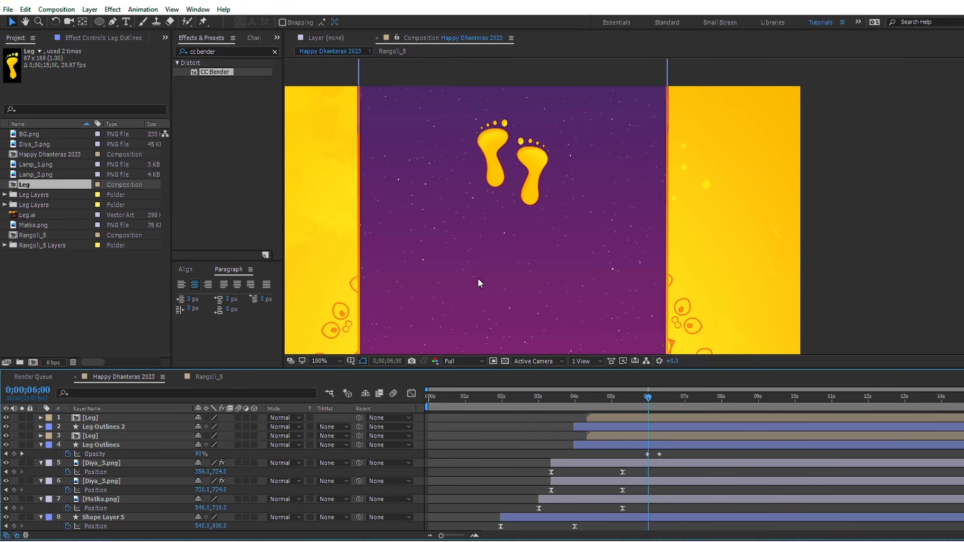
Step: Add the text HAPPY in white Book Antiqua just below the footprints
{"action": "scroll", "coordinate": [478, 279], "scroll_direction": "down", "scroll_amount": 1}
{"action": "left_click_drag", "start_coordinate": [572, 285], "coordinate": [552, 245]}
{"action": "left_click", "coordinate": [496, 444]}
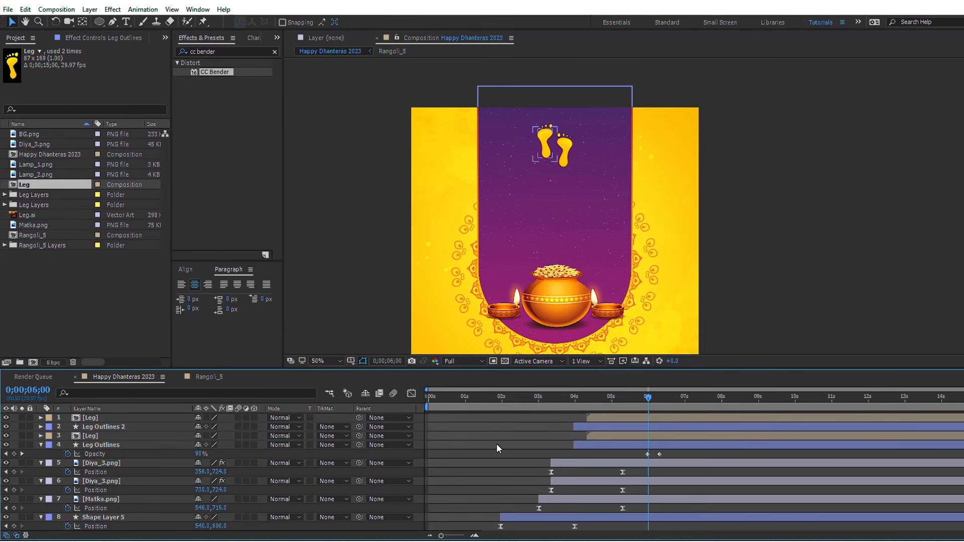
{"action": "key", "text": "ctrl+t"}
{"action": "key", "text": "v"}
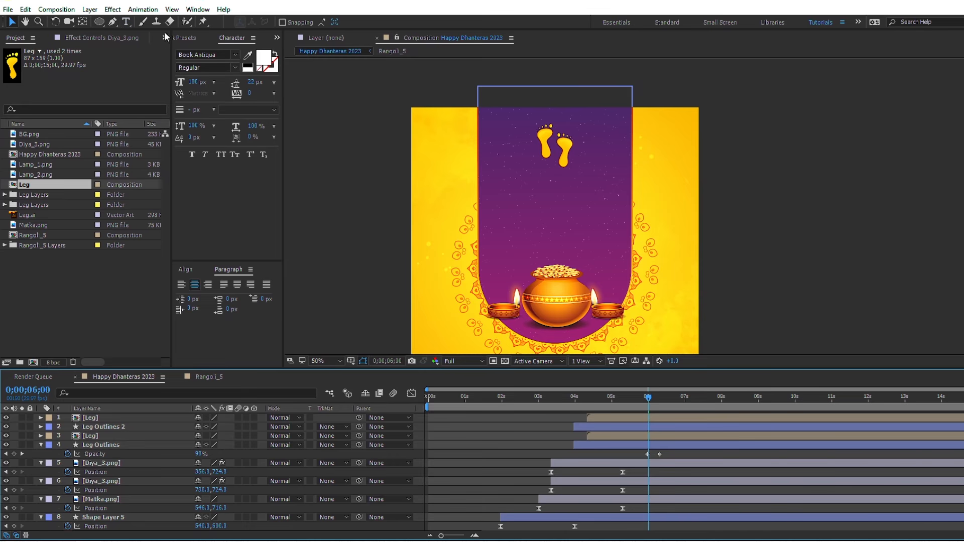
{"action": "left_click", "coordinate": [127, 22]}
{"action": "left_click", "coordinate": [541, 187]}
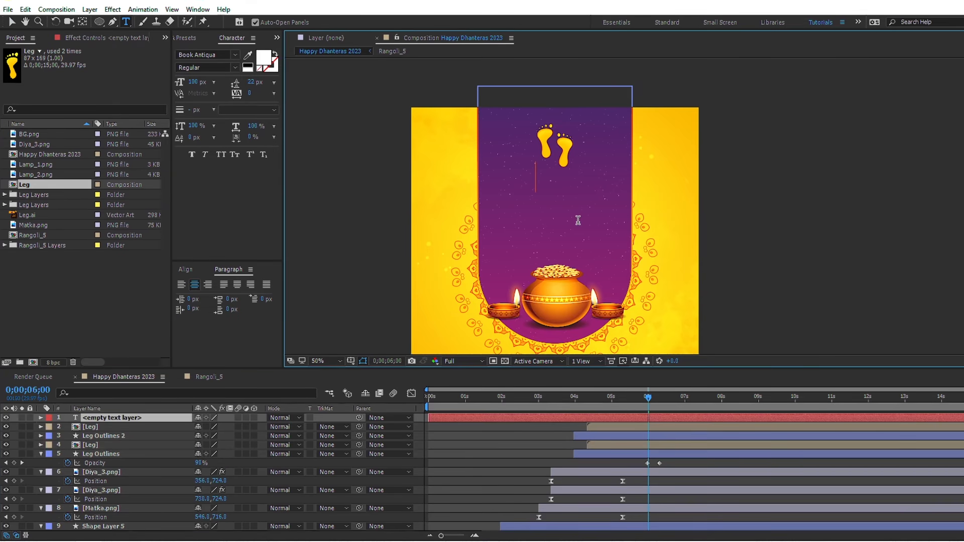
{"action": "type", "text": "HAPP"}
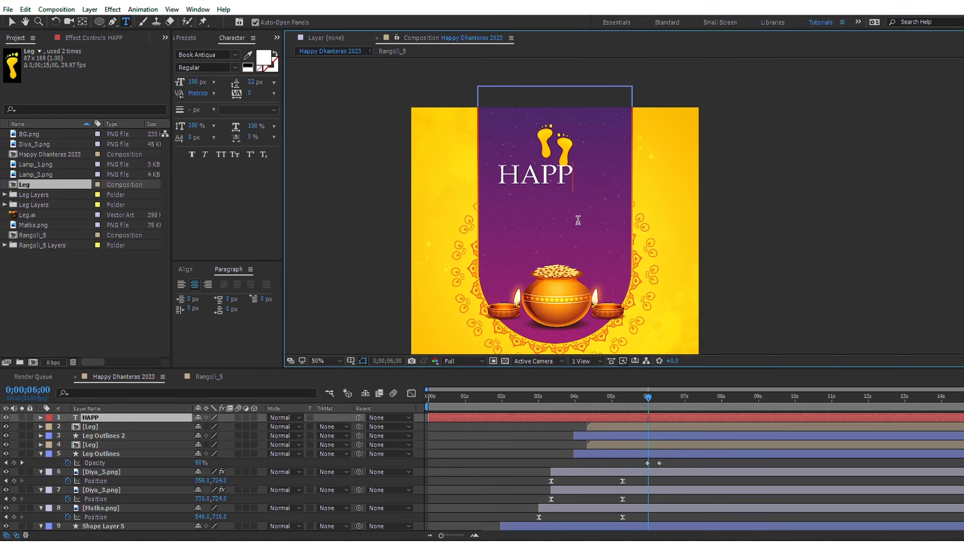
{"action": "type", "text": "Y"}
{"action": "key", "text": "KP_Enter"}
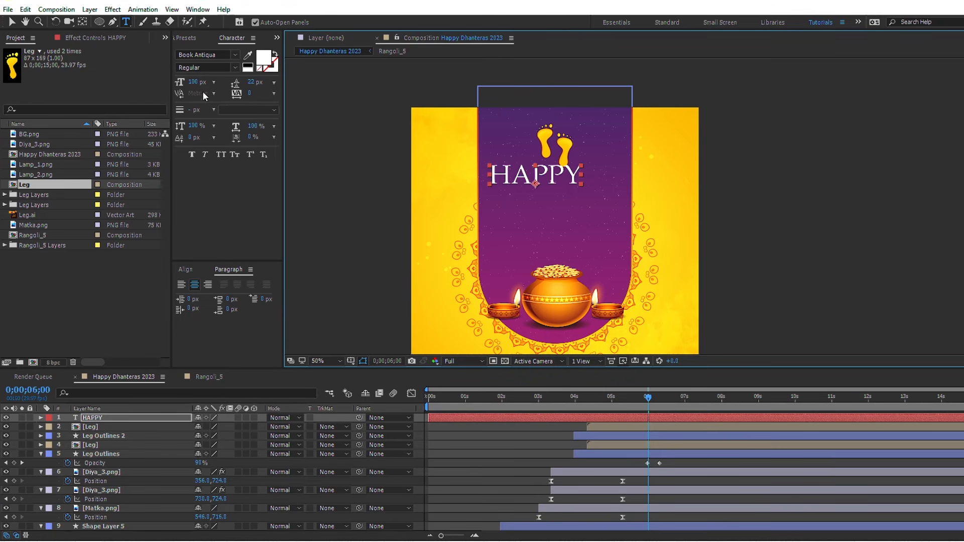
Step: Set the HAPPY text's font size to 60 px and center it horizontally in the composition
{"action": "left_click", "coordinate": [194, 81]}
{"action": "type", "text": "60"}
{"action": "key", "text": "Return"}
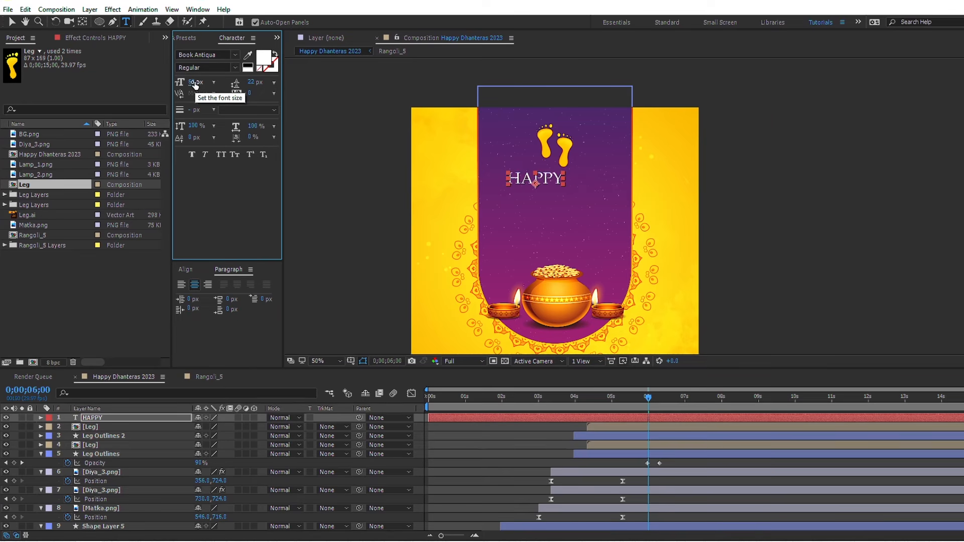
{"action": "key", "text": "v"}
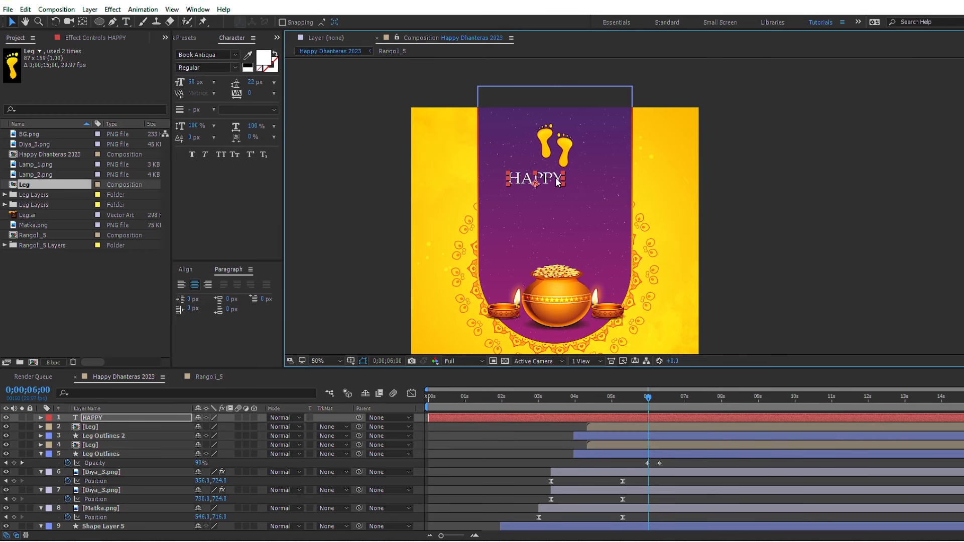
{"action": "left_click", "coordinate": [185, 270]}
{"action": "left_click", "coordinate": [200, 297]}
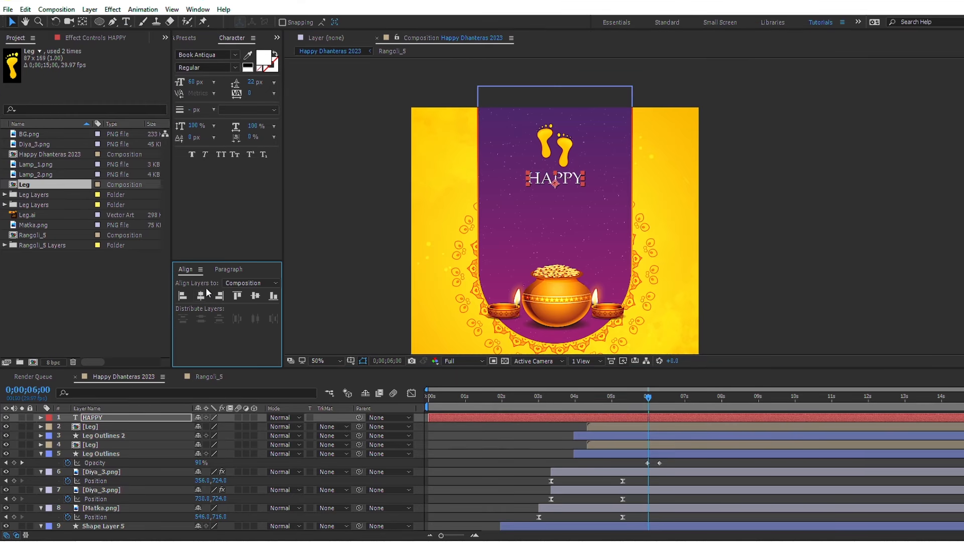
Step: Trim the HAPPY layer to start at 0;00;04;29 and add a text animator with Scale set to 200%
{"action": "left_click", "coordinate": [611, 408]}
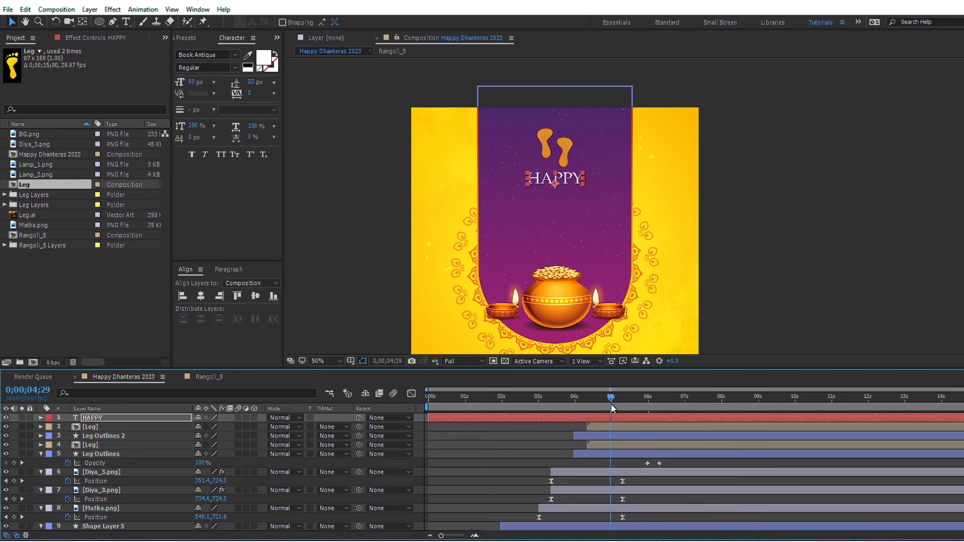
{"action": "key", "text": "alt+bracketleft"}
{"action": "left_click", "coordinate": [40, 418]}
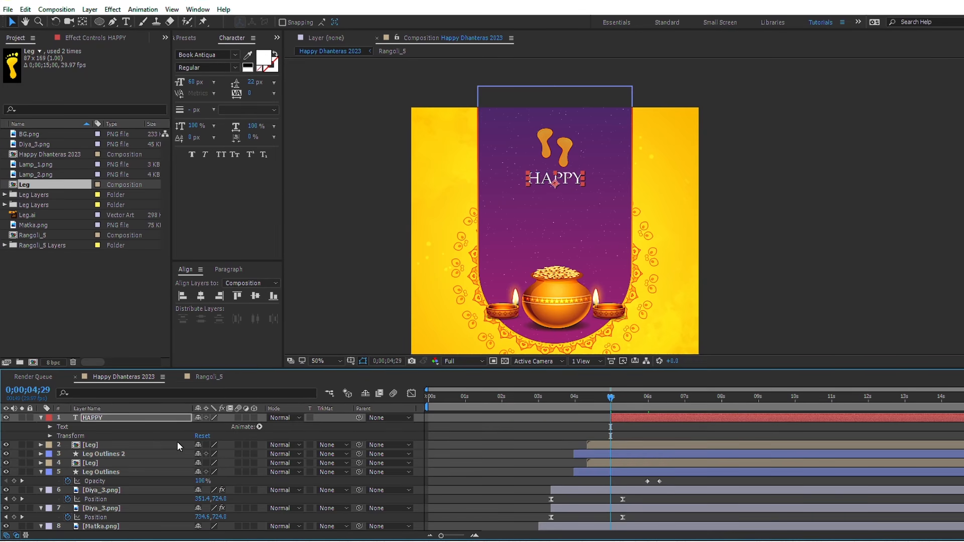
{"action": "left_click", "coordinate": [259, 427]}
{"action": "left_click", "coordinate": [295, 254]}
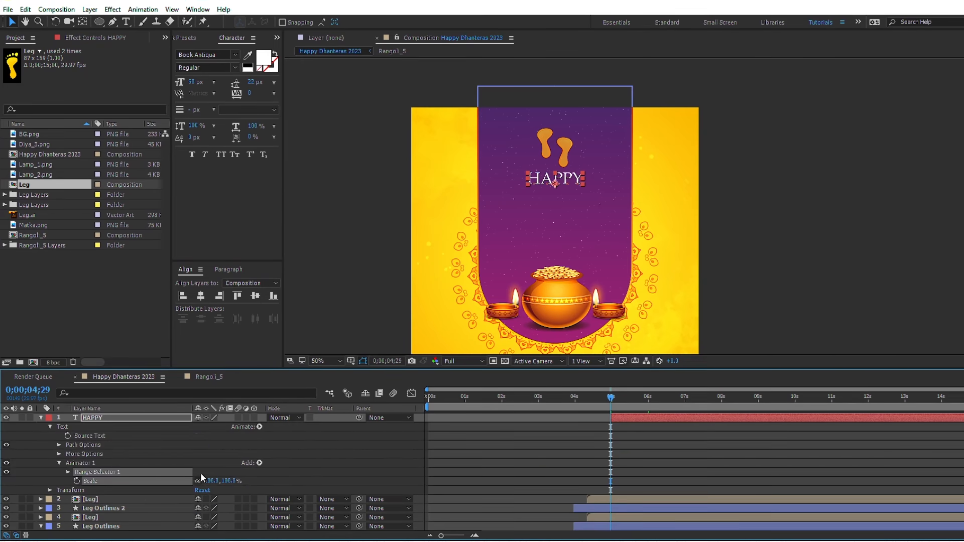
{"action": "left_click", "coordinate": [210, 481]}
{"action": "type", "text": "200"}
{"action": "key", "text": "Return"}
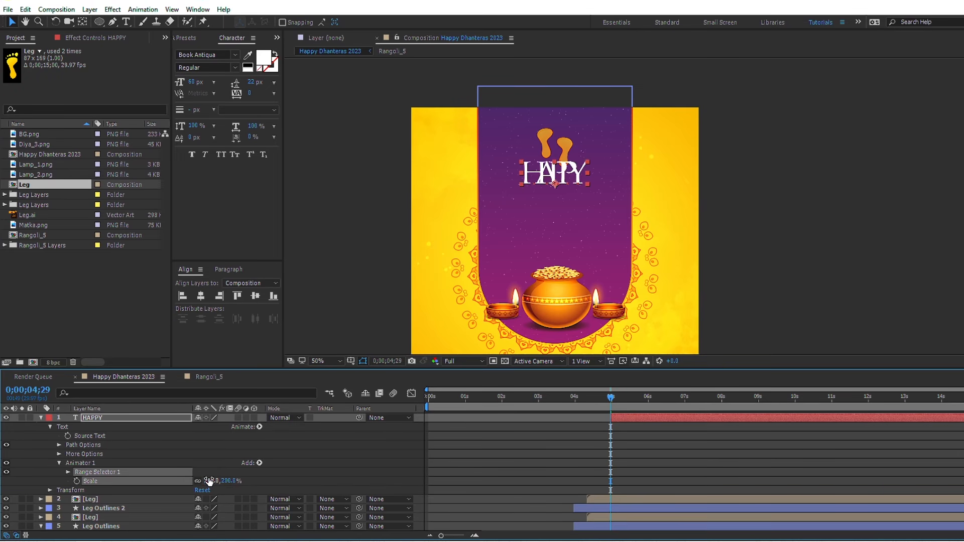
Step: Add Opacity at 0% and Blur at 100 to the HAPPY text's animator
{"action": "left_click", "coordinate": [259, 463]}
{"action": "mouse_move", "coordinate": [286, 467]}
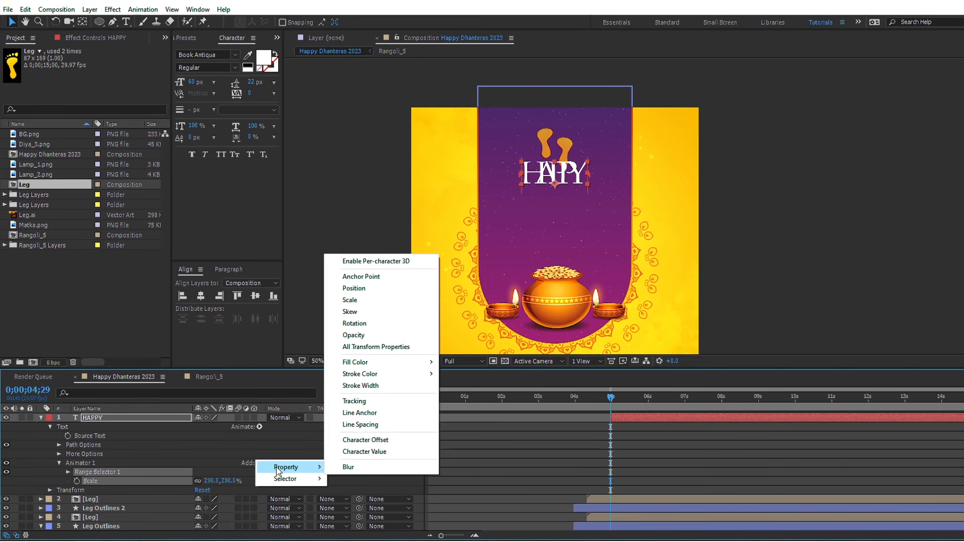
{"action": "left_click", "coordinate": [359, 334]}
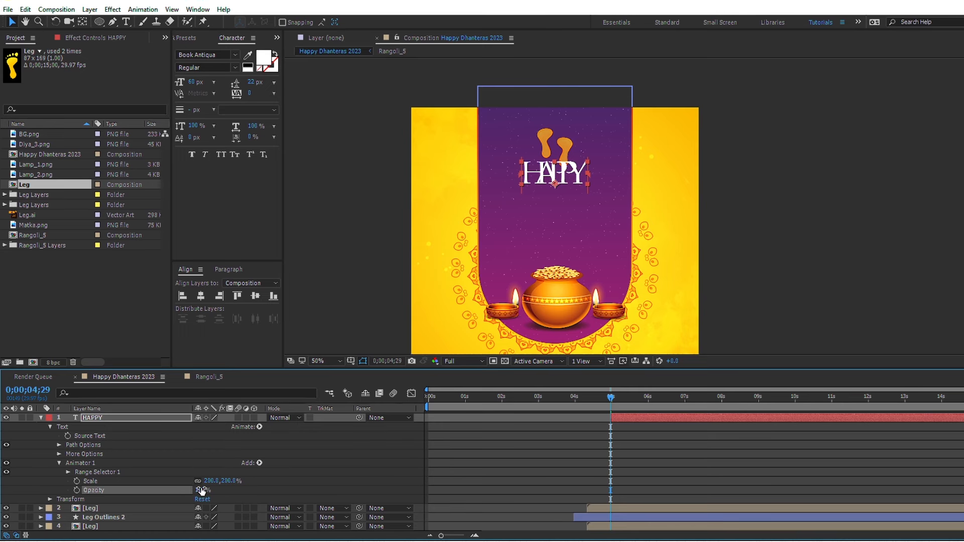
{"action": "key", "text": "Return"}
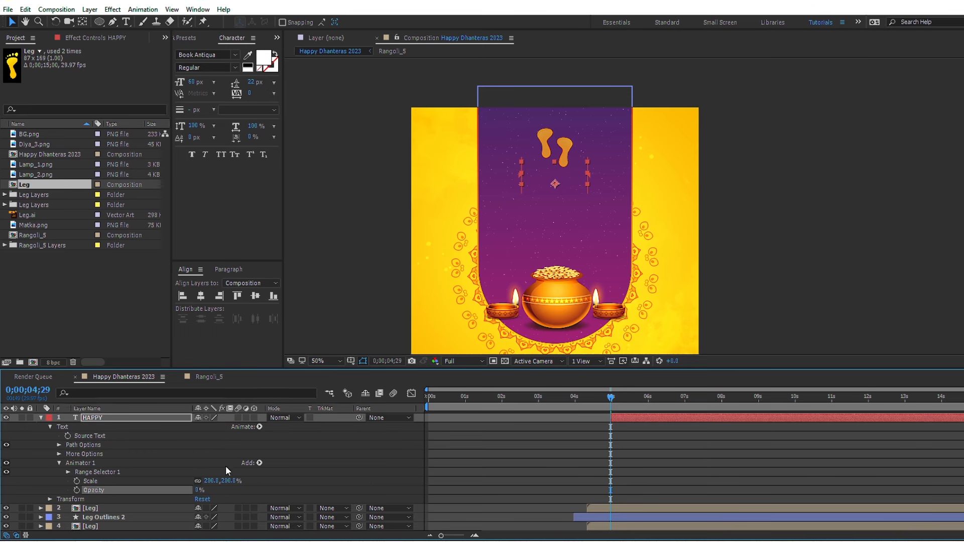
{"action": "left_click", "coordinate": [260, 463]}
{"action": "mouse_move", "coordinate": [292, 466]}
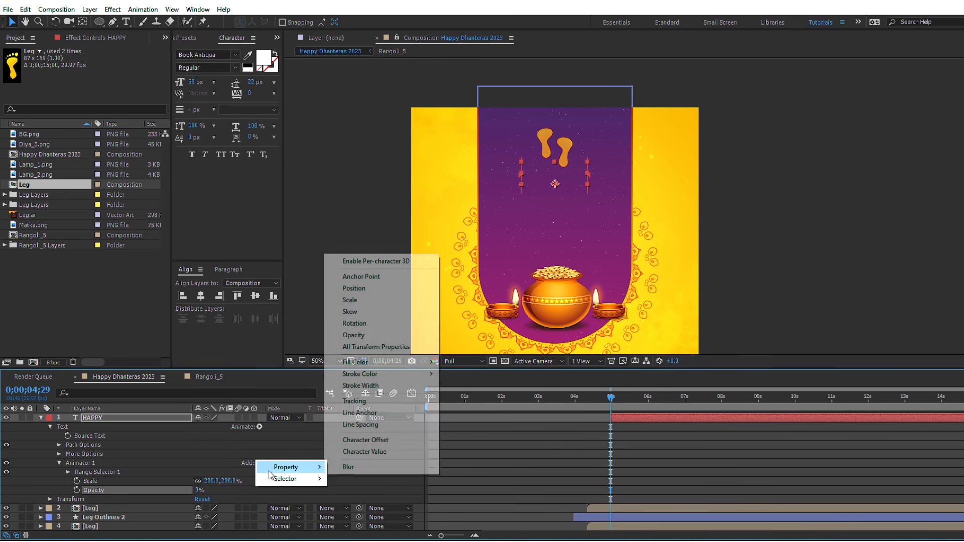
{"action": "left_click", "coordinate": [342, 468]}
{"action": "left_click", "coordinate": [207, 499]}
{"action": "type", "text": "1"}
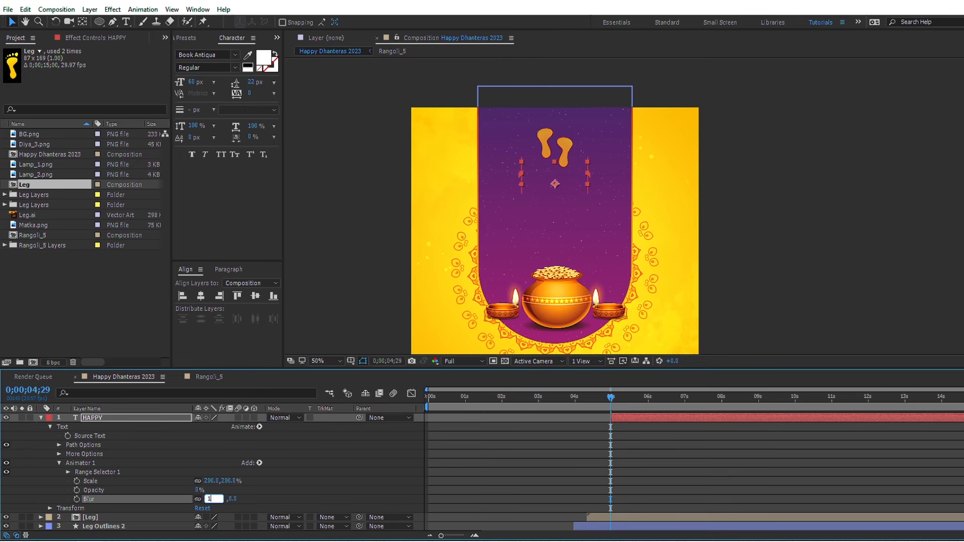
{"action": "type", "text": "00"}
{"action": "key", "text": "Return"}
Step: Keyframe the HAPPY animator's Range Selector Offset from -100% at 0;00;04;29 to 100% at 0;00;07;00
{"action": "left_click", "coordinate": [68, 473]}
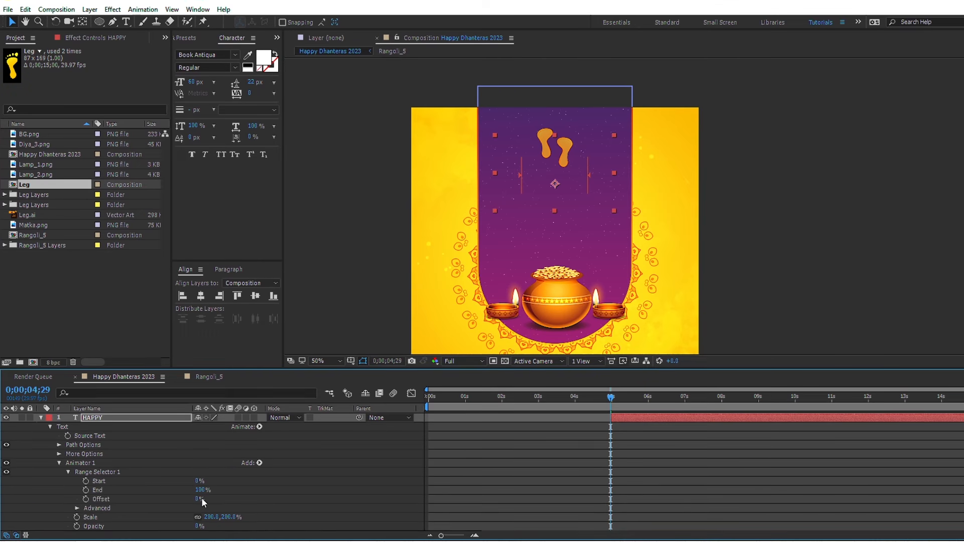
{"action": "left_click_drag", "start_coordinate": [198, 500], "coordinate": [64, 499]}
{"action": "left_click", "coordinate": [86, 499]}
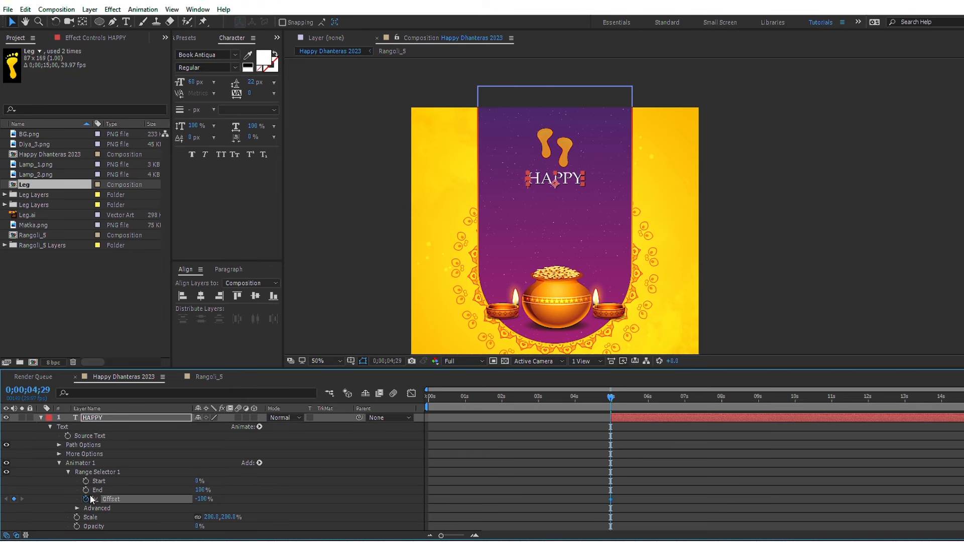
{"action": "left_click", "coordinate": [684, 401]}
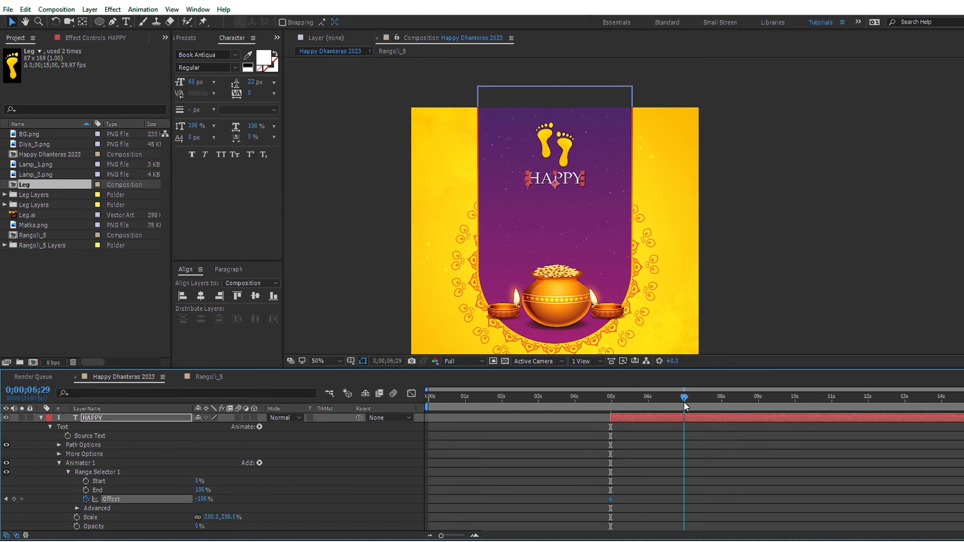
{"action": "left_click", "coordinate": [685, 402]}
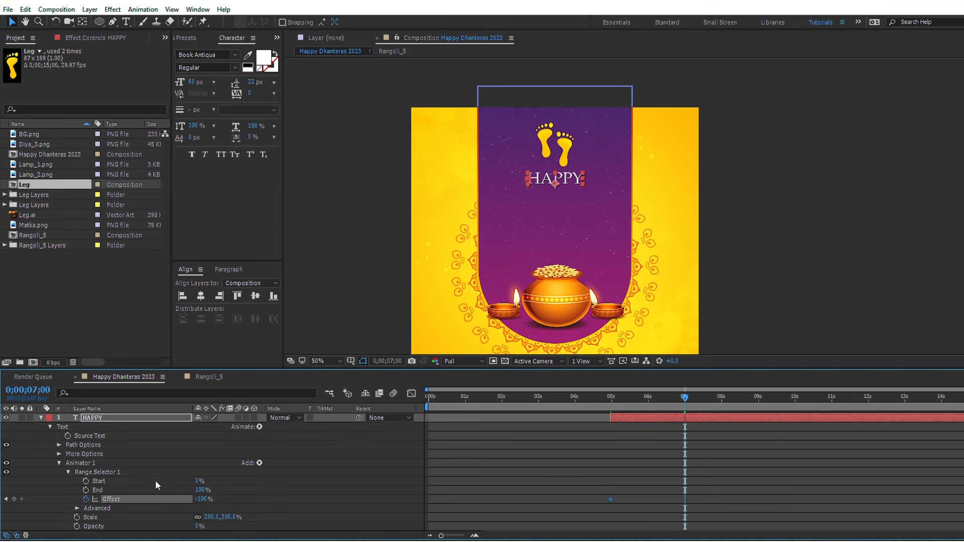
{"action": "left_click_drag", "start_coordinate": [203, 504], "coordinate": [432, 495]}
Step: In the Range Selector's advanced options, set Shape to Ramp Up, Ease High and Ease Low to 50%, and Randomize Order on
{"action": "left_click", "coordinate": [77, 509]}
{"action": "scroll", "coordinate": [70, 507], "scroll_direction": "down", "scroll_amount": 3}
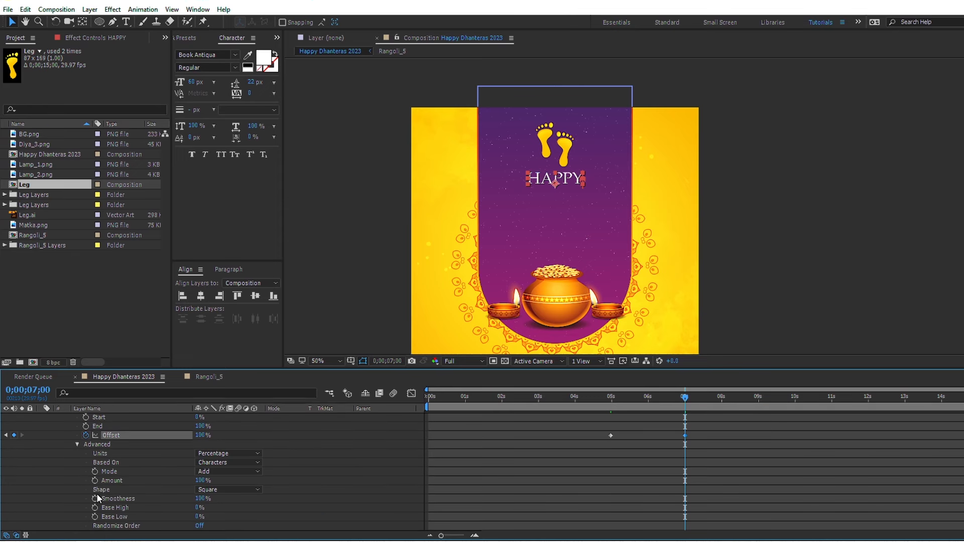
{"action": "left_click", "coordinate": [248, 489]}
{"action": "left_click", "coordinate": [226, 432]}
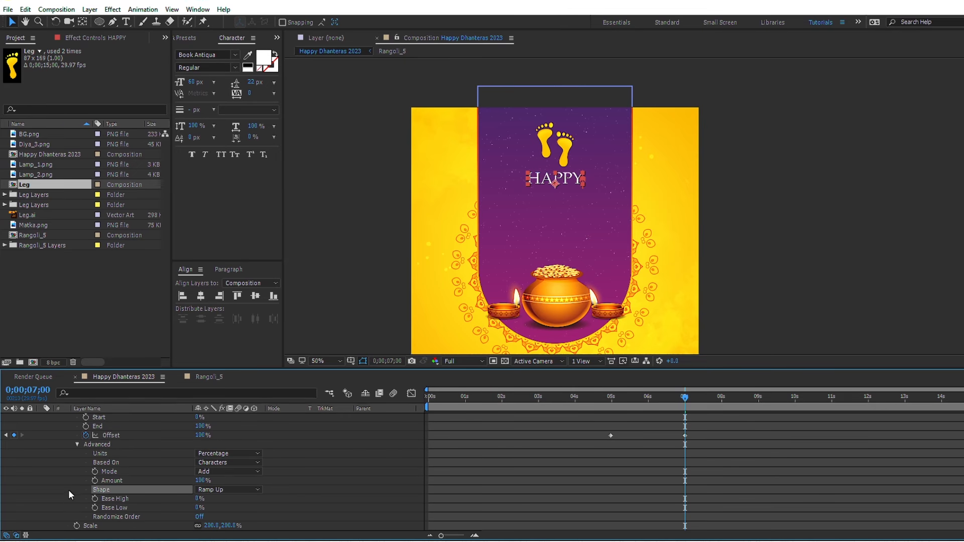
{"action": "type", "text": "50"}
{"action": "key", "text": "Return"}
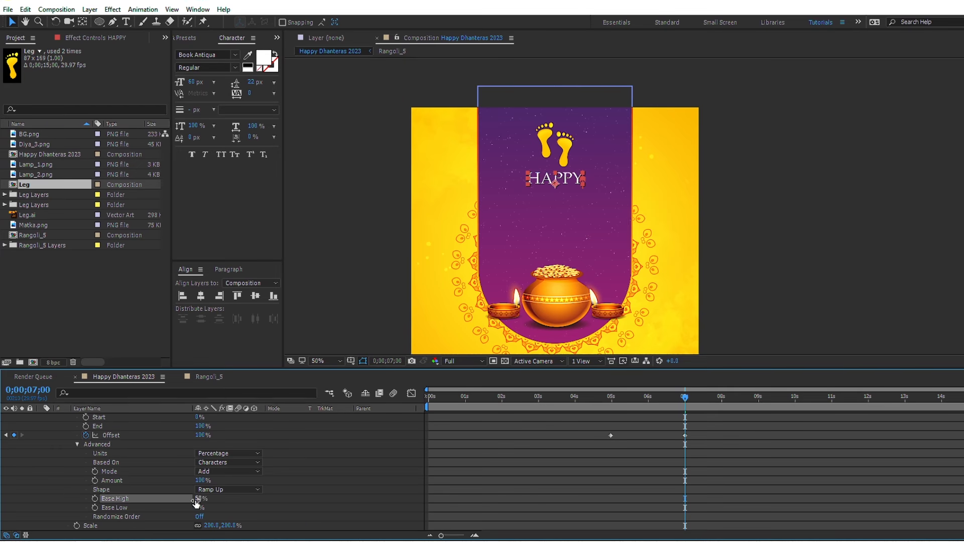
{"action": "left_click", "coordinate": [199, 508]}
{"action": "type", "text": "50"}
{"action": "key", "text": "Return"}
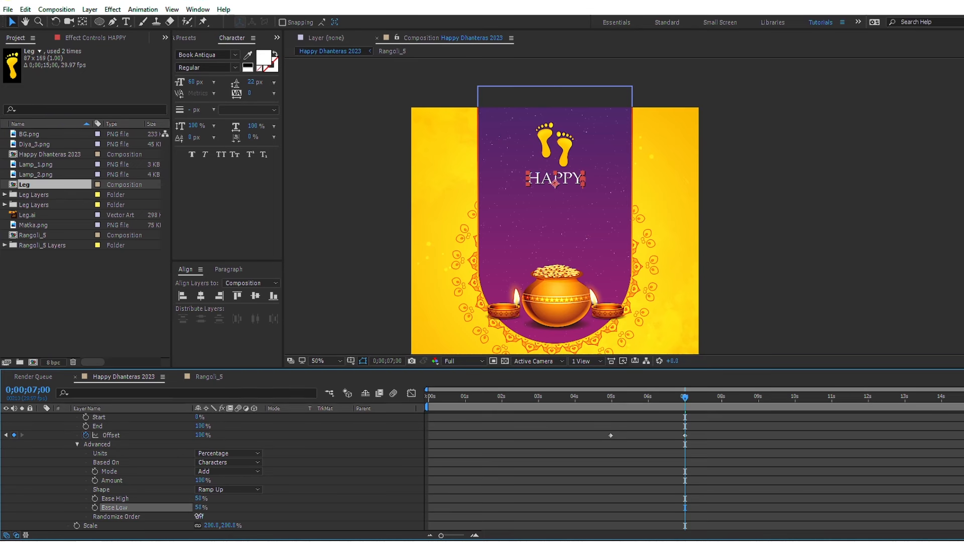
{"action": "left_click", "coordinate": [199, 516]}
Step: Preview the HAPPY text reveal from 0;00;04;29 and inspect it around 0;00;06;01
{"action": "left_click_drag", "start_coordinate": [614, 402], "coordinate": [610, 400]}
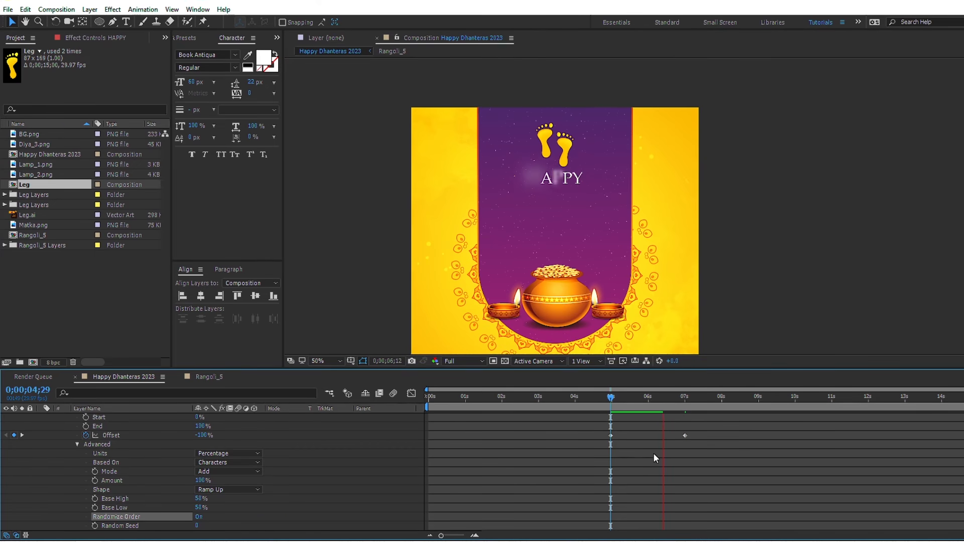
{"action": "key", "text": "space"}
{"action": "scroll", "coordinate": [655, 458], "scroll_direction": "up", "scroll_amount": 2}
{"action": "left_click", "coordinate": [650, 402]}
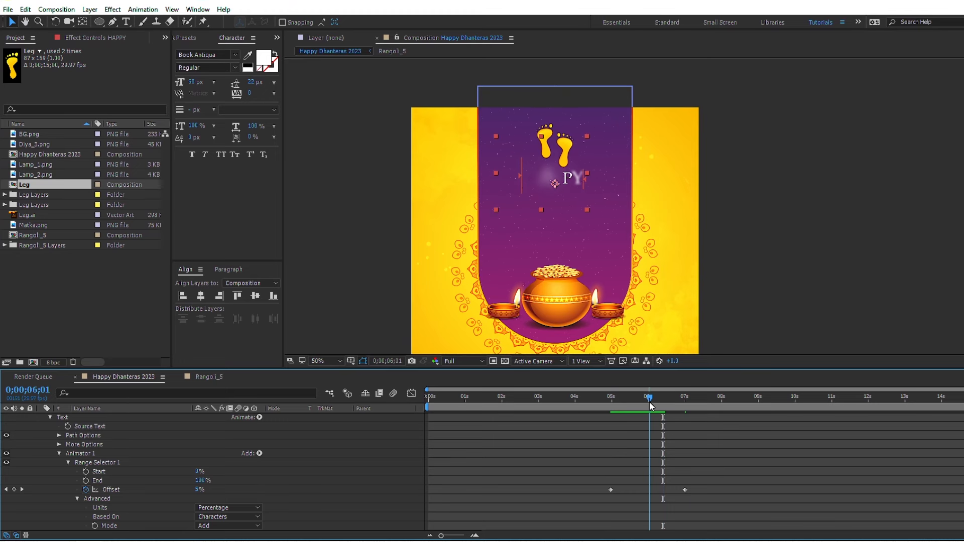
Step: Collapse the HAPPY layer to its keyframed Offset, duplicate the layer, and select the original text layer
{"action": "key", "text": "u"}
{"action": "scroll", "coordinate": [653, 410], "scroll_direction": "up", "scroll_amount": 1}
{"action": "left_click", "coordinate": [661, 418]}
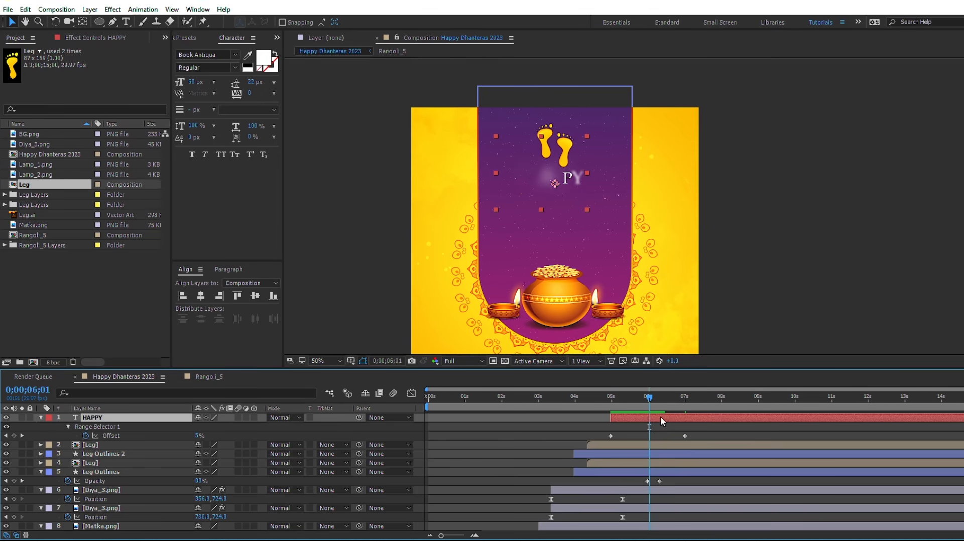
{"action": "key", "text": "ctrl+d"}
{"action": "left_click", "coordinate": [661, 427]}
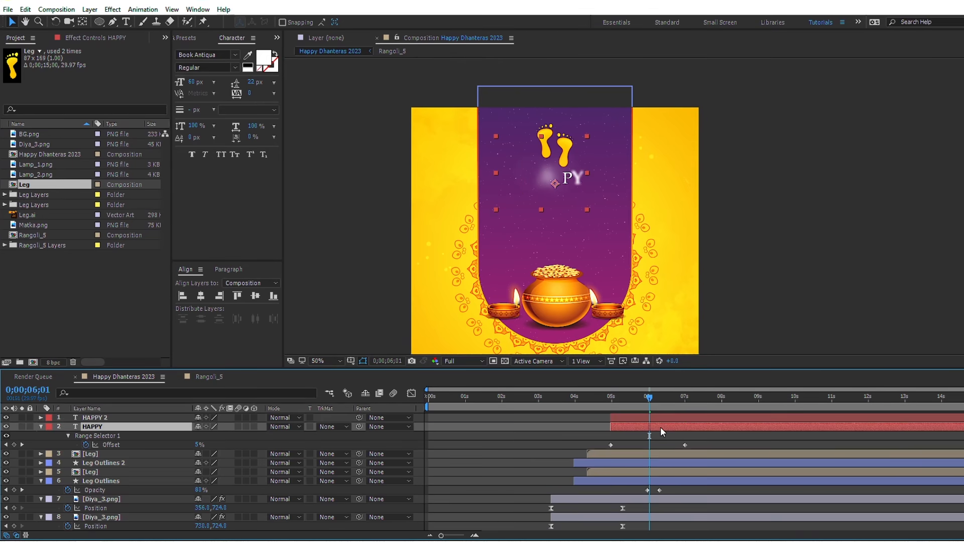
Step: Start the original HAPPY layer at 0;00;06;01 and, at 0;00;08;15, place its text below the duplicated HAPPY
{"action": "key", "text": "["}
{"action": "left_click_drag", "start_coordinate": [651, 402], "coordinate": [730, 401]}
{"action": "left_click", "coordinate": [740, 405]}
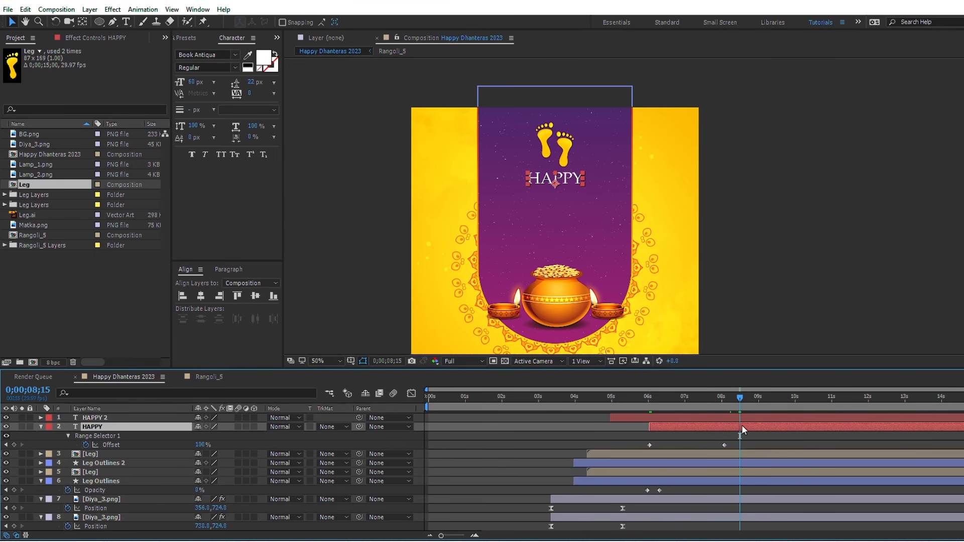
{"action": "left_click", "coordinate": [742, 425]}
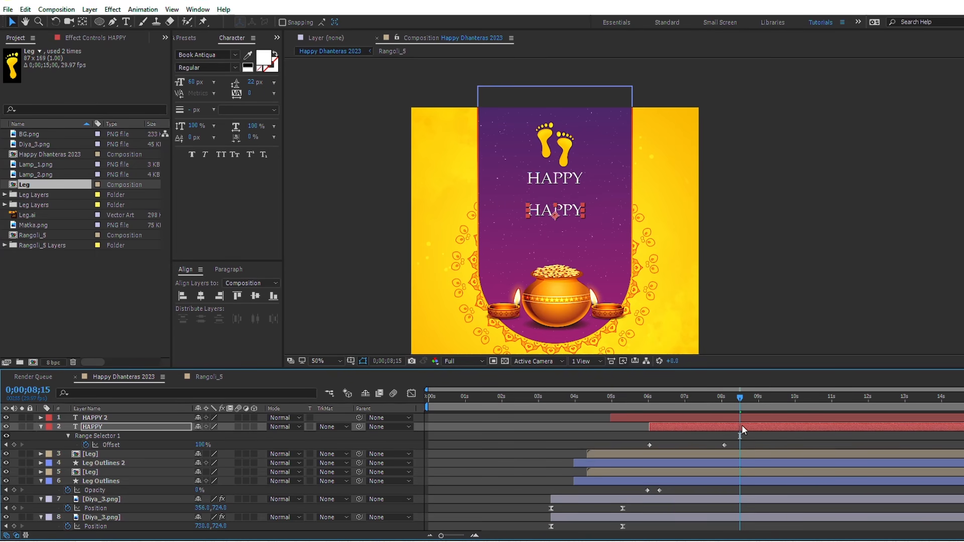
Step: Replace the lower HAPPY text with "Dhanteras" in the Back to Black Demo font at 104 px
{"action": "double_click", "coordinate": [742, 425]}
{"action": "type", "text": "D"}
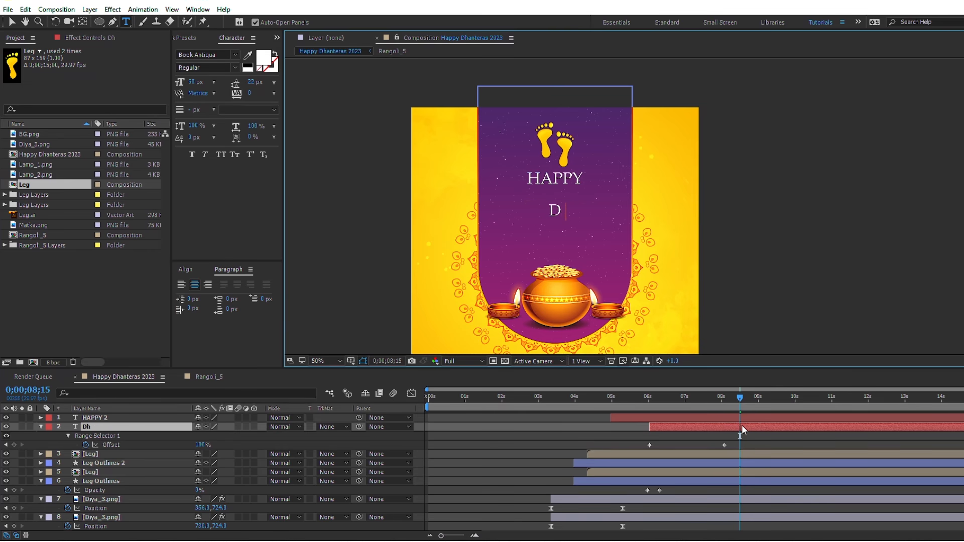
{"action": "type", "text": "hanteras"}
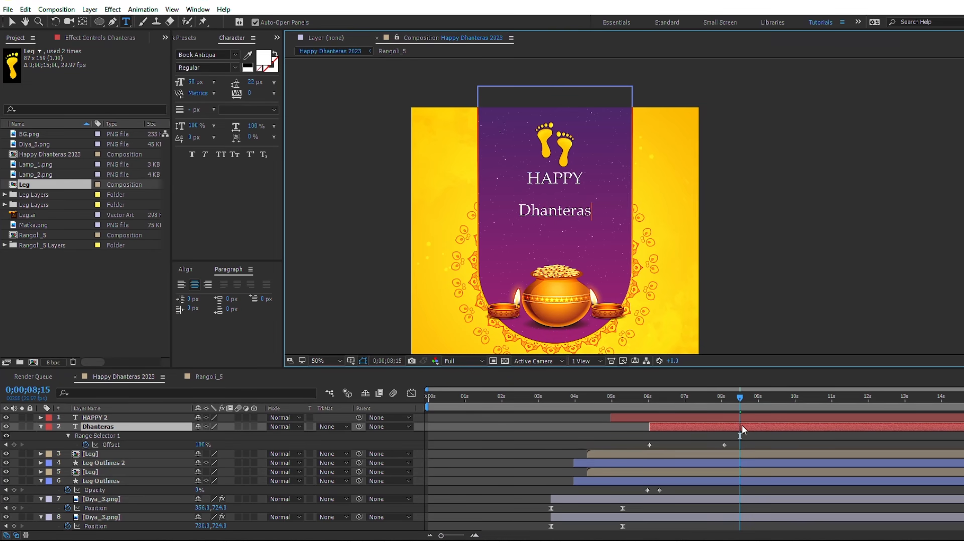
{"action": "key", "text": "KP_Enter"}
{"action": "left_click", "coordinate": [211, 54]}
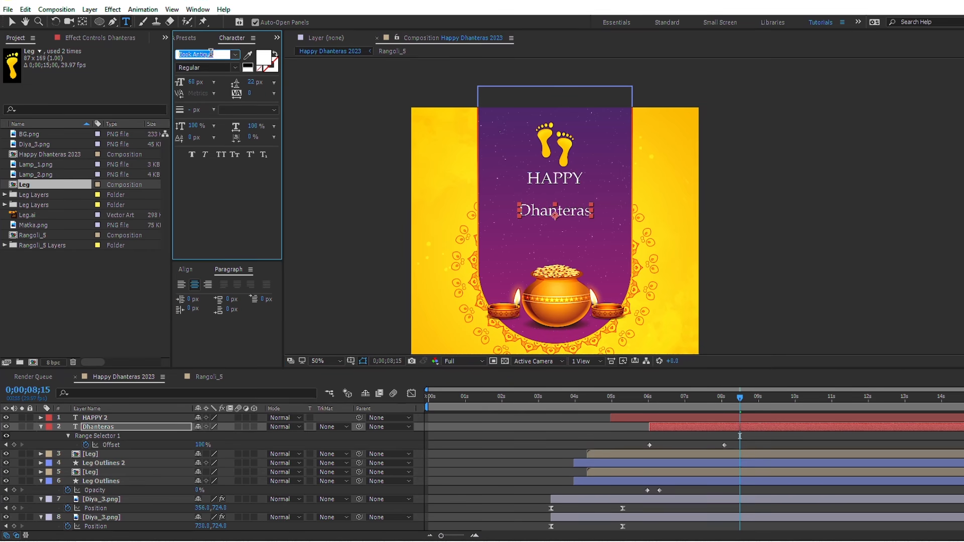
{"action": "type", "text": "Back to Black Demo"}
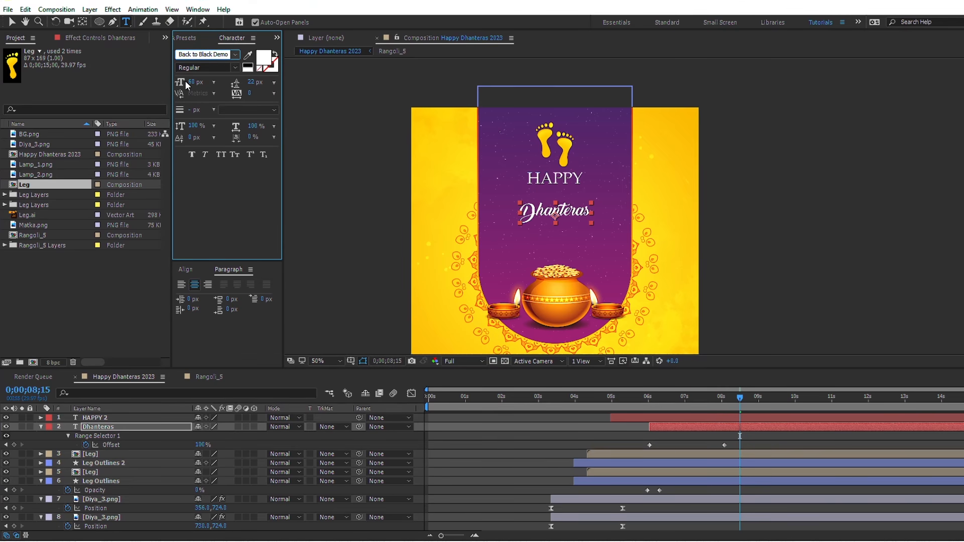
{"action": "left_click_drag", "start_coordinate": [189, 82], "coordinate": [211, 81]}
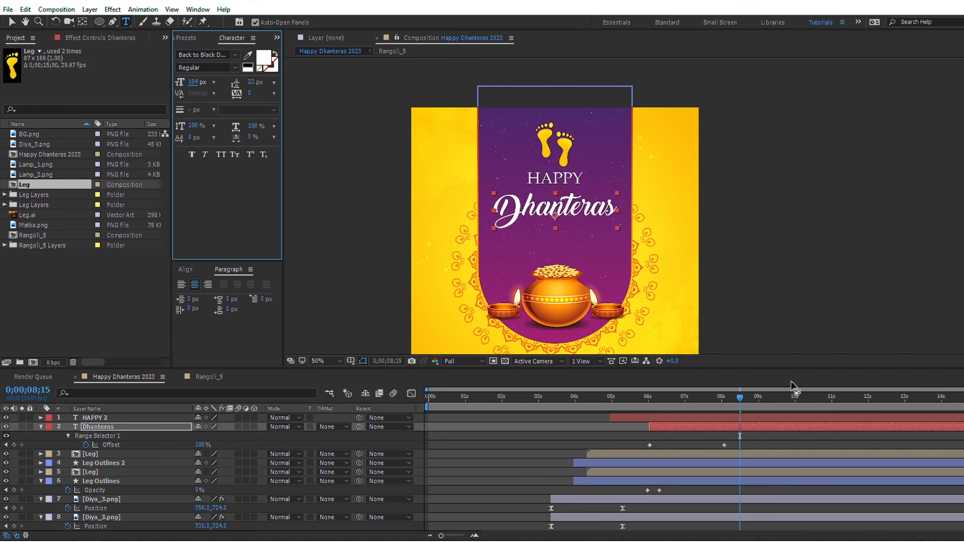
Step: Move the HAPPY and Dhanteras texts slightly down together on the purple panel
{"action": "left_click", "coordinate": [782, 424]}
{"action": "left_click", "coordinate": [782, 414], "text": "shift"}
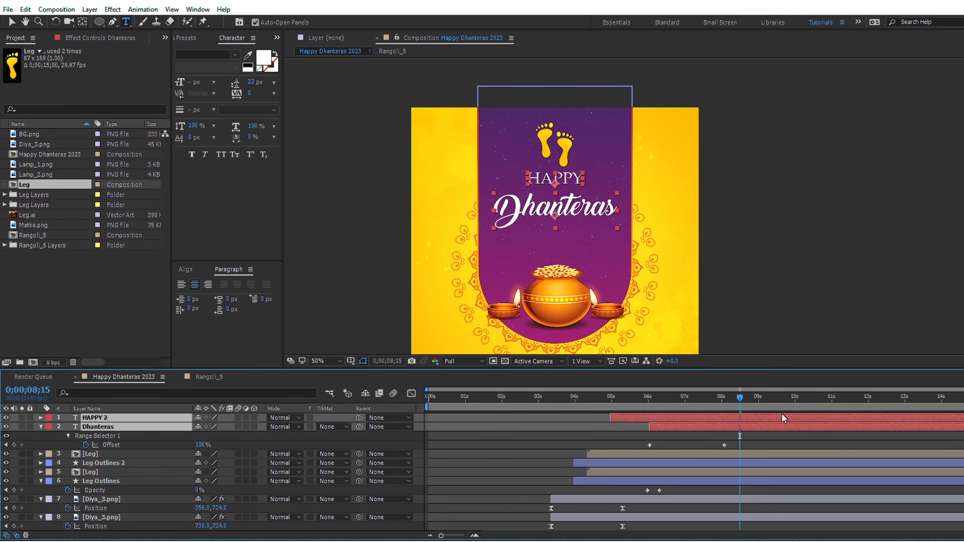
{"action": "key", "text": "shift+Down"}
{"action": "key", "text": "shift+Down"}
{"action": "key", "text": "shift+Down"}
{"action": "key", "text": "shift+Down"}
{"action": "left_click", "coordinate": [769, 441]}
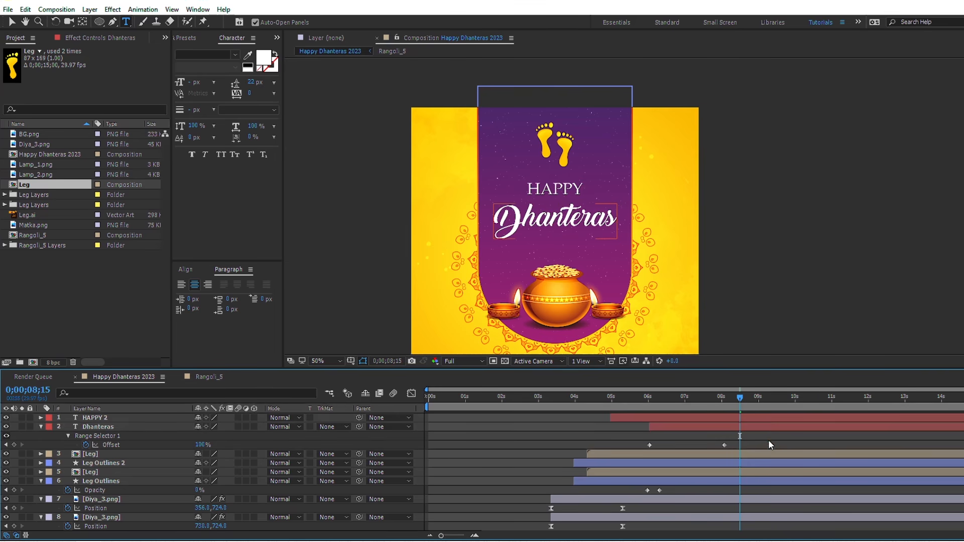
Step: Duplicate the Dhanteras layer and nudge the original beneath it slightly down and to the right
{"action": "left_click", "coordinate": [767, 427]}
{"action": "key", "text": "ctrl+d"}
{"action": "left_click", "coordinate": [764, 435]}
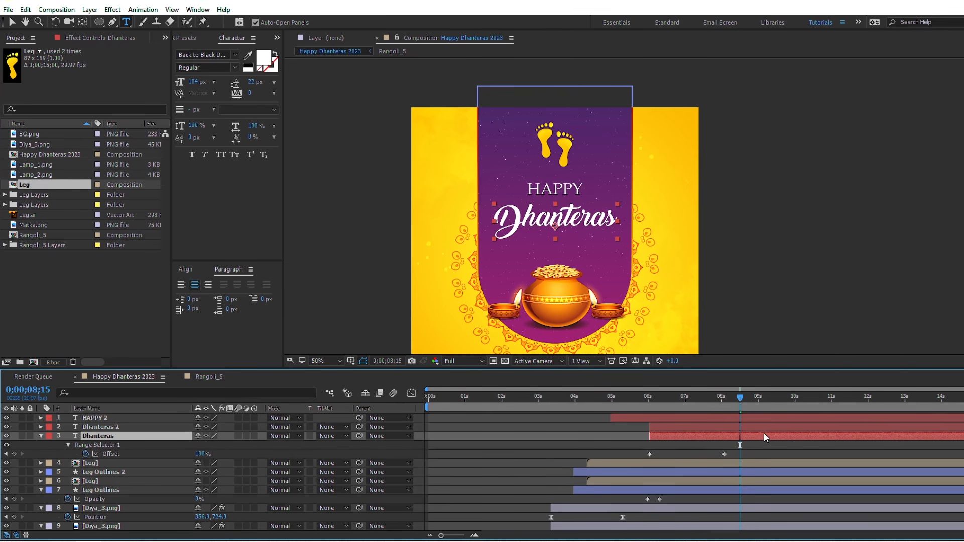
{"action": "key", "text": "Down"}
{"action": "key", "text": "Right"}
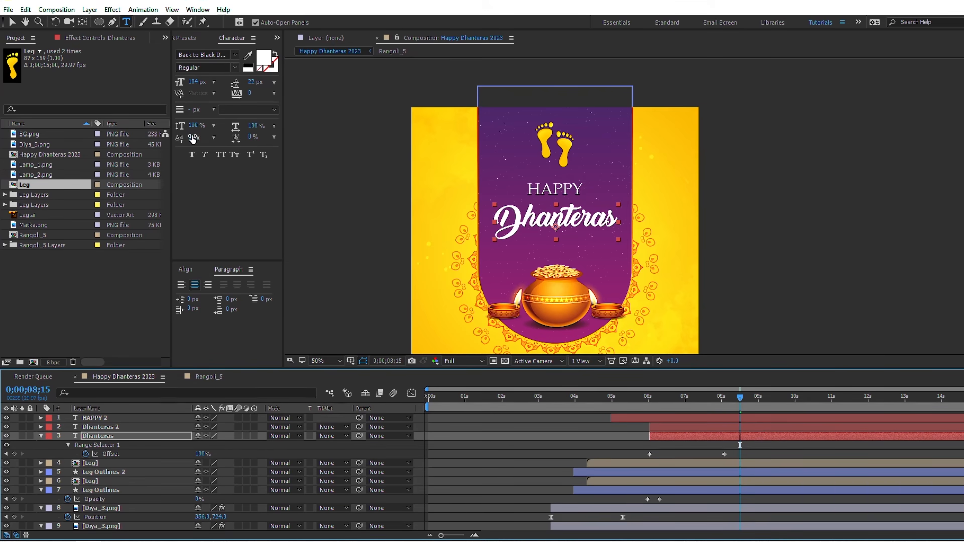
Step: Set the fill colour of the underlying Dhanteras text to red FF0000
{"action": "left_click", "coordinate": [265, 59]}
{"action": "left_click", "coordinate": [228, 243]}
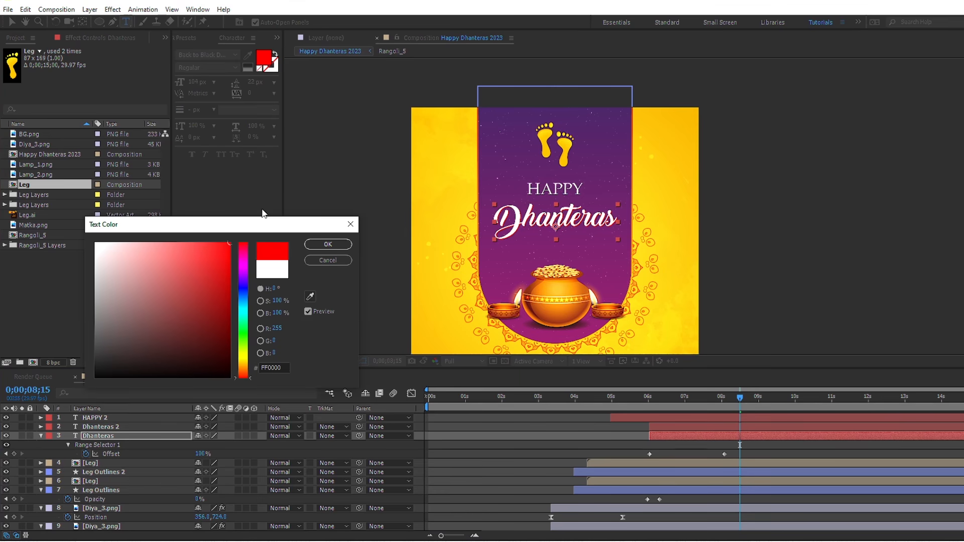
{"action": "left_click", "coordinate": [327, 243]}
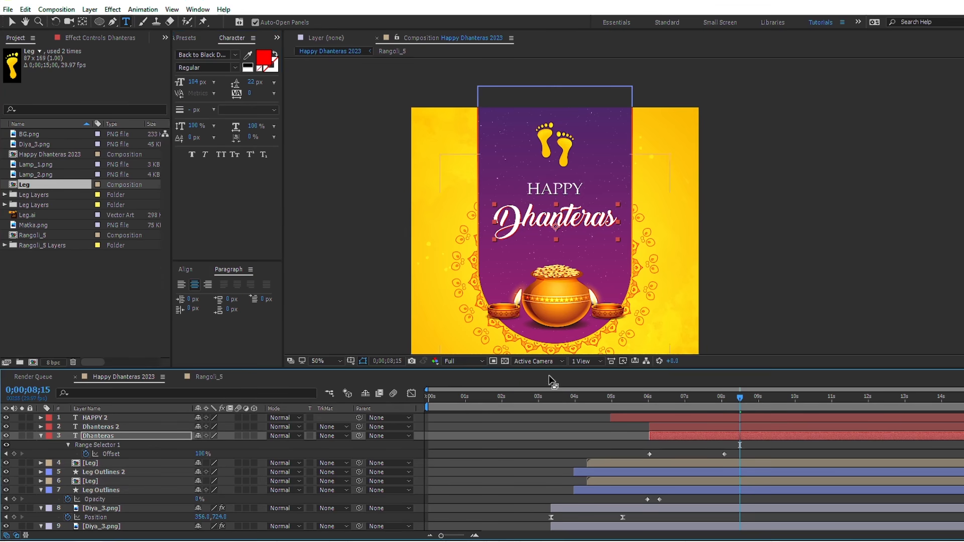
Step: Preview the composition from its beginning to check the greeting text reveals
{"action": "key", "text": "v"}
{"action": "left_click_drag", "start_coordinate": [556, 395], "coordinate": [421, 399]}
{"action": "key", "text": "space"}
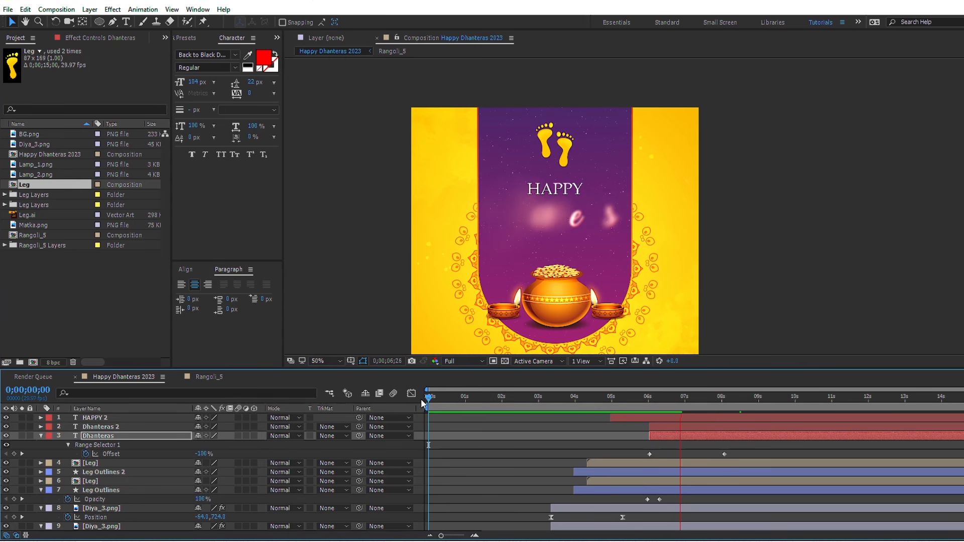
{"action": "key", "text": "space"}
Step: Add Lamp_1.png above all layers, starting at 0;00;07;00, and hang it near the left edge of the yellow background
{"action": "left_click_drag", "start_coordinate": [683, 404], "coordinate": [685, 405]}
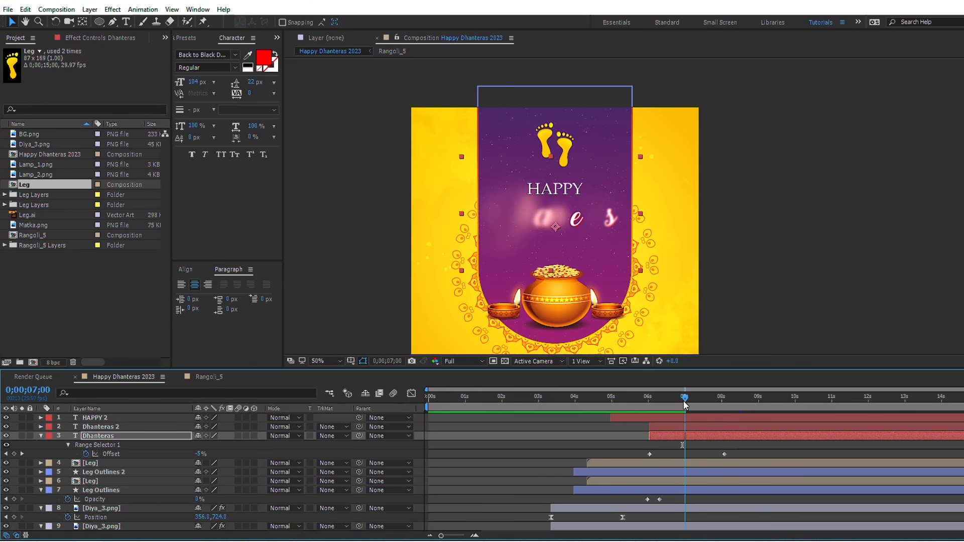
{"action": "left_click", "coordinate": [38, 165]}
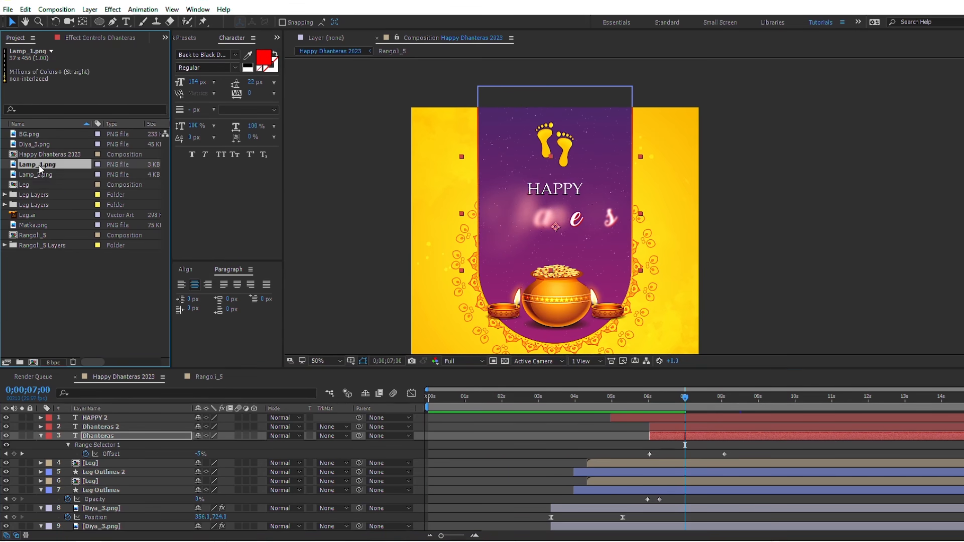
{"action": "left_click_drag", "start_coordinate": [39, 167], "coordinate": [101, 420]}
{"action": "key", "text": "["}
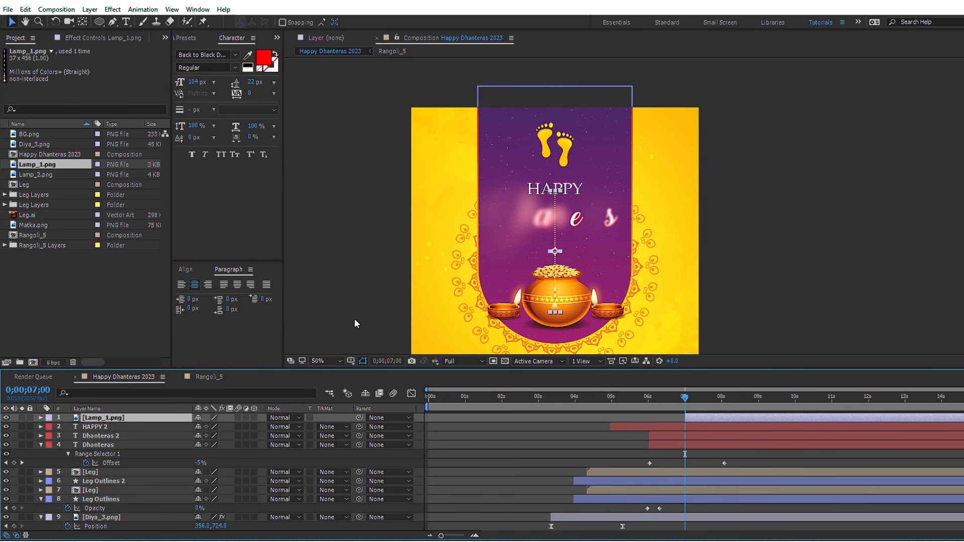
{"action": "left_click_drag", "start_coordinate": [553, 303], "coordinate": [423, 223]}
Step: Add Lamp_2.png as the top layer, place it just right of Lamp_1, and align Lamp_1 to the composition's top edge
{"action": "left_click_drag", "start_coordinate": [31, 175], "coordinate": [115, 420]}
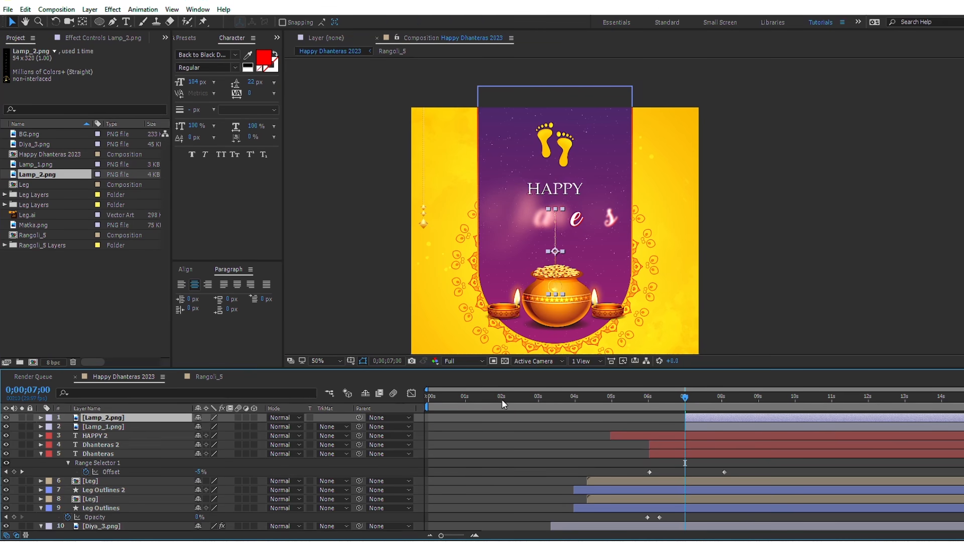
{"action": "left_click_drag", "start_coordinate": [557, 251], "coordinate": [436, 166]}
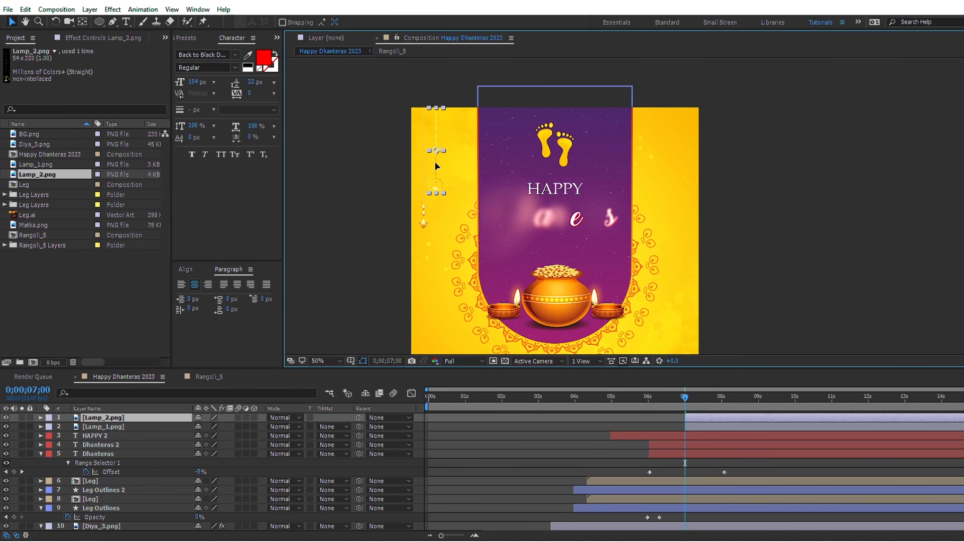
{"action": "left_click", "coordinate": [185, 270]}
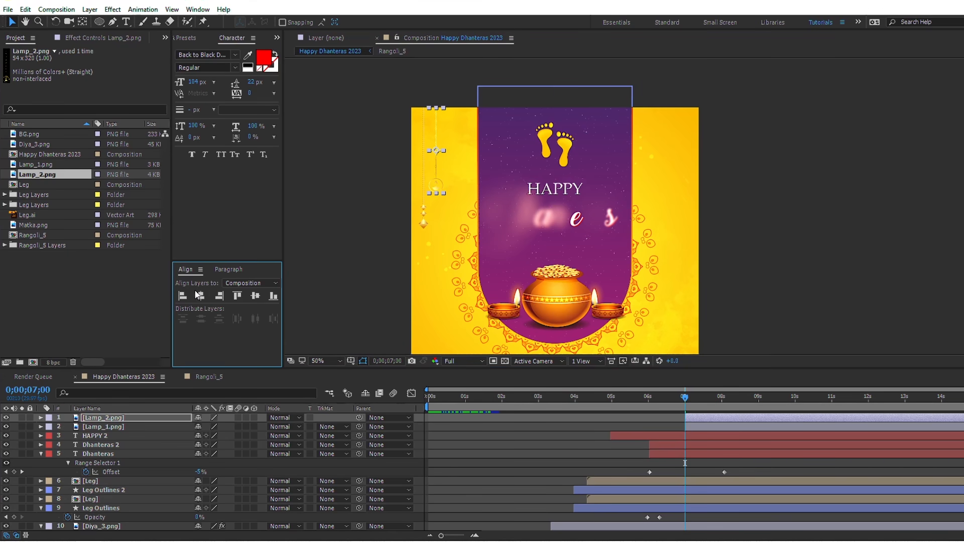
{"action": "left_click", "coordinate": [734, 427]}
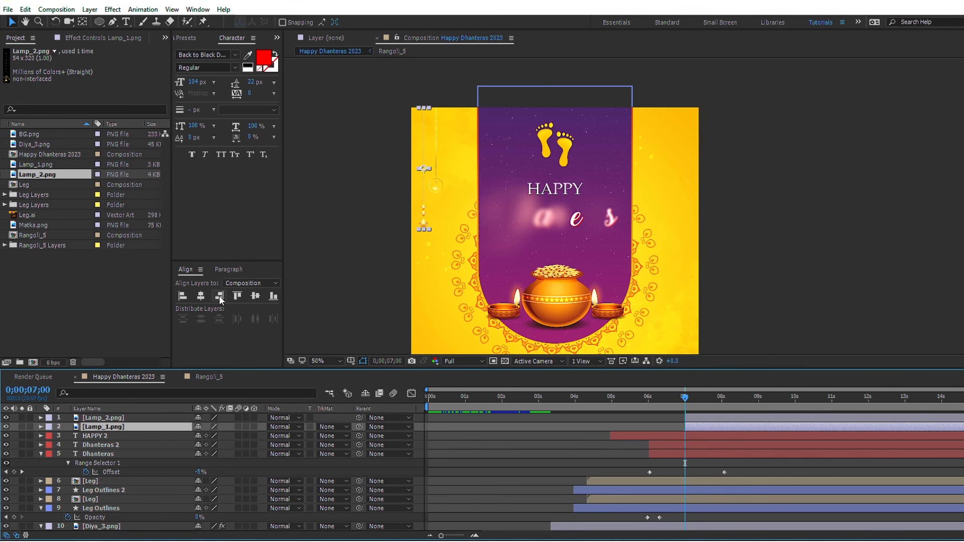
{"action": "left_click", "coordinate": [237, 296]}
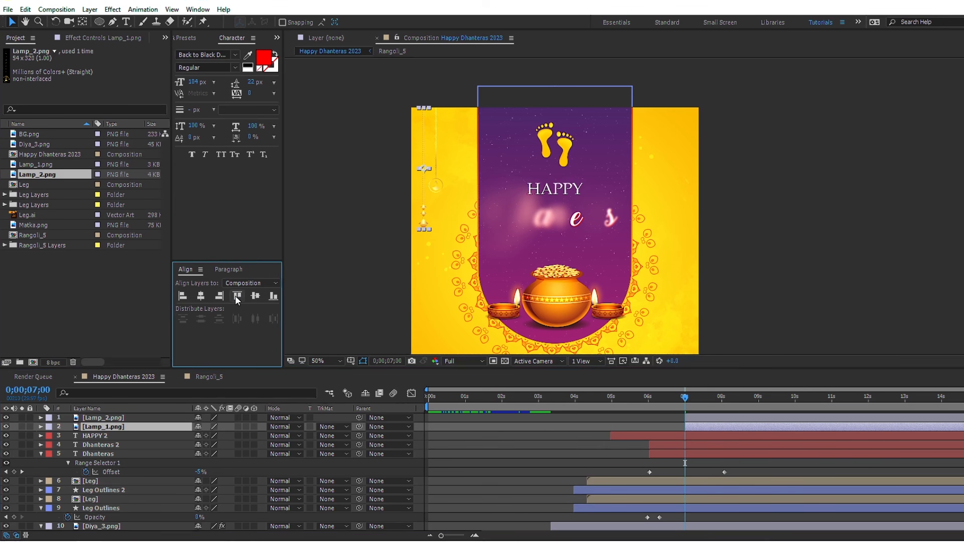
Step: Find the Gradient Ramp effect and apply it to the Lamp_1.png layer
{"action": "left_click", "coordinate": [185, 39]}
{"action": "left_click", "coordinate": [183, 51]}
{"action": "type", "text": "g"}
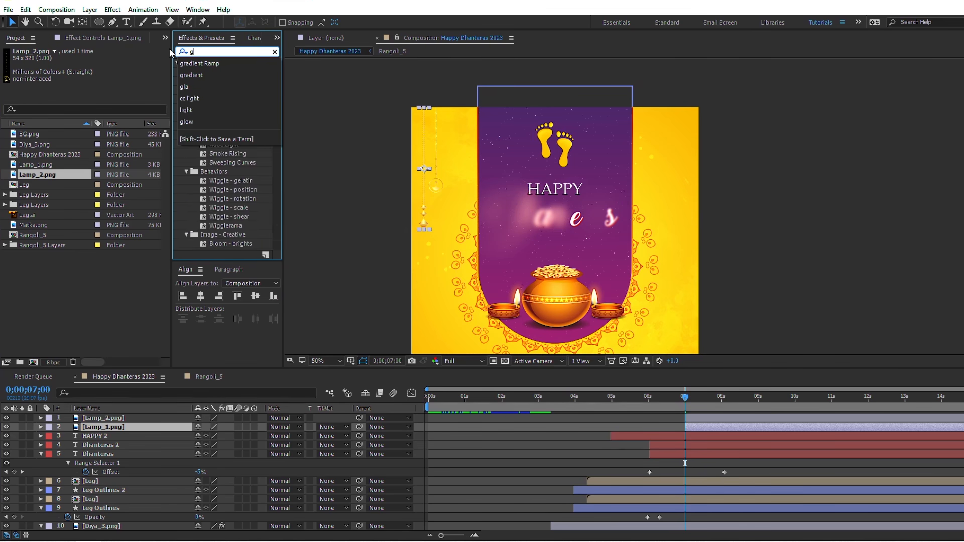
{"action": "type", "text": "radi"}
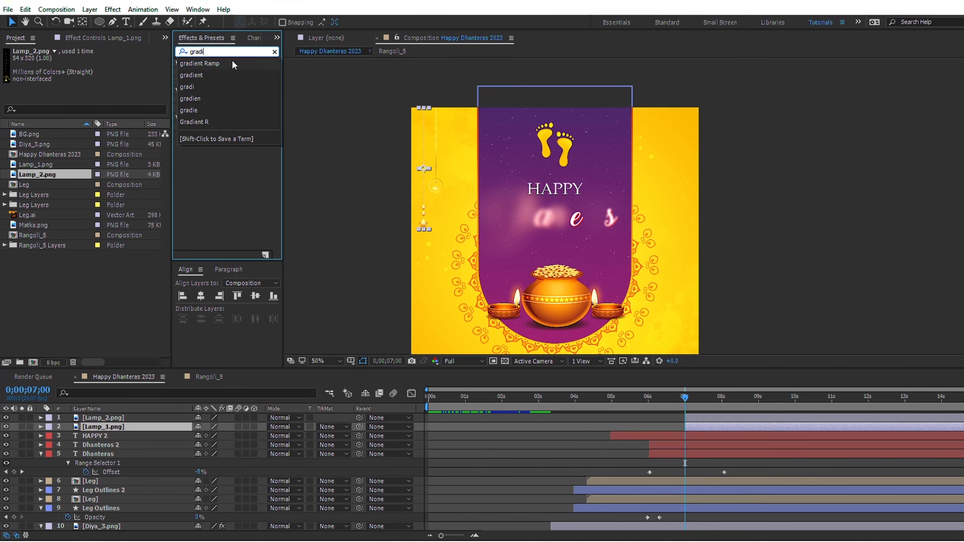
{"action": "left_click", "coordinate": [232, 64]}
{"action": "left_click_drag", "start_coordinate": [212, 72], "coordinate": [689, 424]}
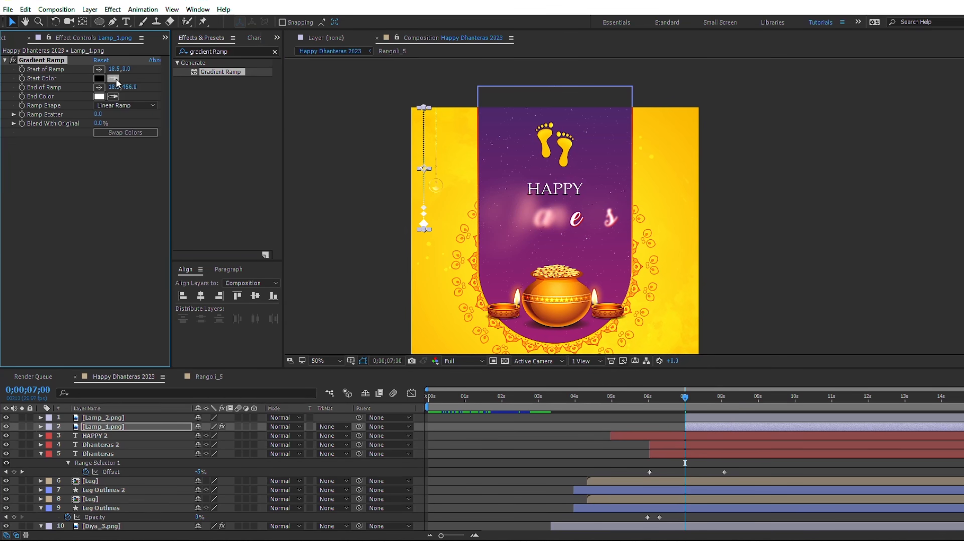
Step: Sample the ramp's start colour from the panel's top purple and end colour from its bottom magenta, then apply the same effect to Lamp_2.png
{"action": "left_click", "coordinate": [602, 118]}
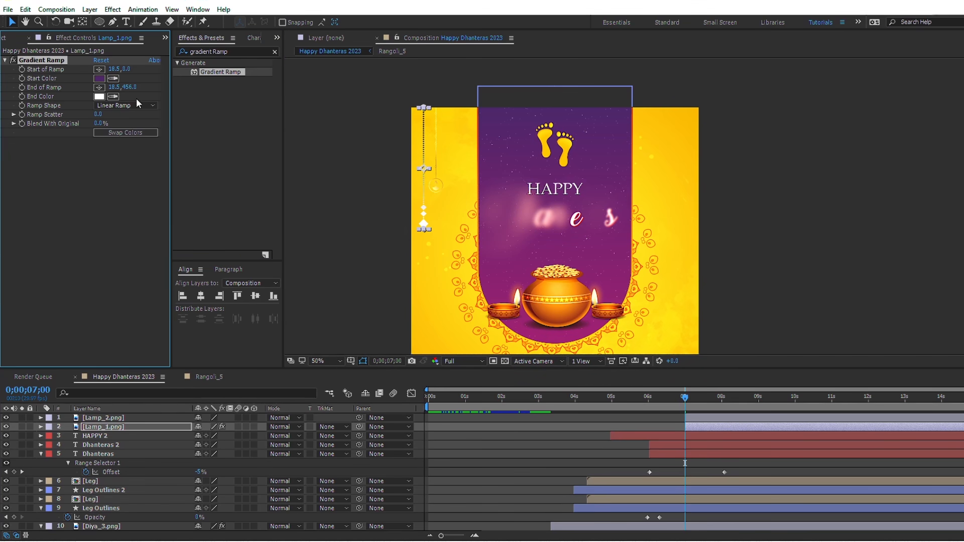
{"action": "left_click", "coordinate": [555, 343]}
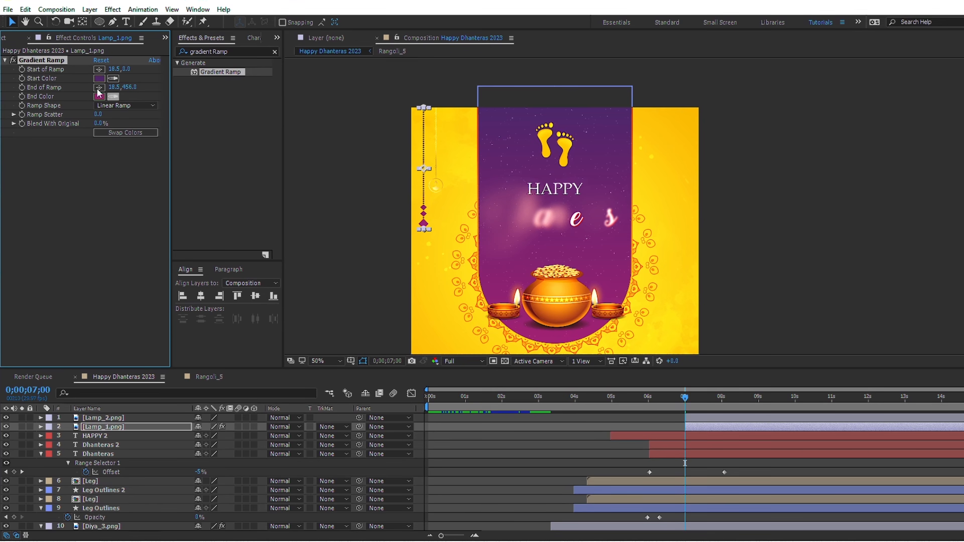
{"action": "left_click", "coordinate": [704, 418]}
{"action": "key", "text": "ctrl+alt+shift+e"}
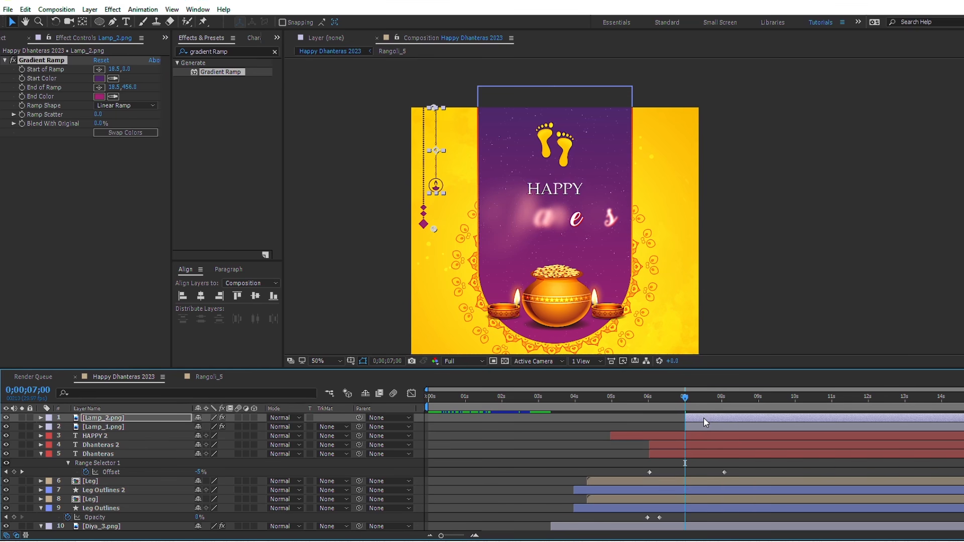
Step: Add Position keyframes to both lamp layers at 0;00;09;00 in their hanging positions
{"action": "left_click", "coordinate": [758, 400]}
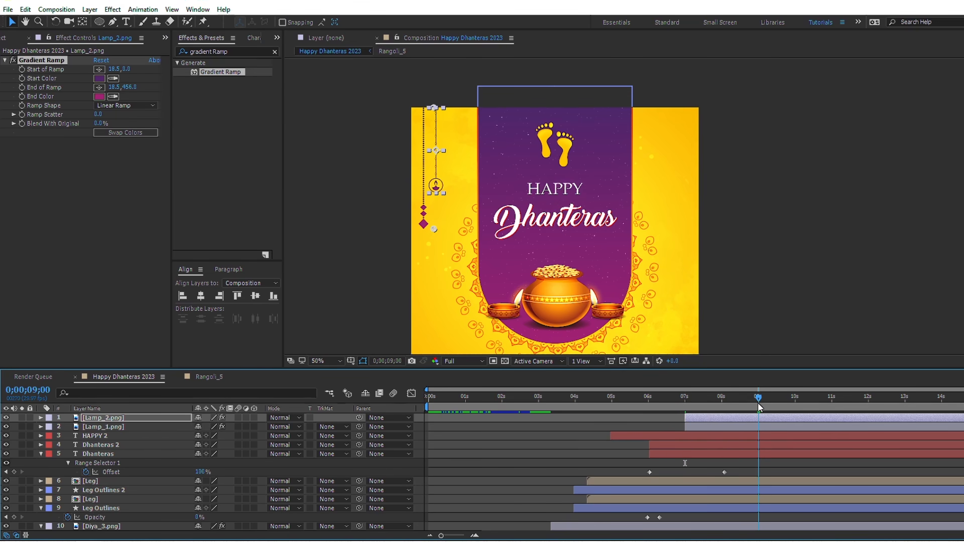
{"action": "left_click", "coordinate": [758, 402]}
{"action": "left_click", "coordinate": [763, 427], "text": "ctrl"}
{"action": "key", "text": "p"}
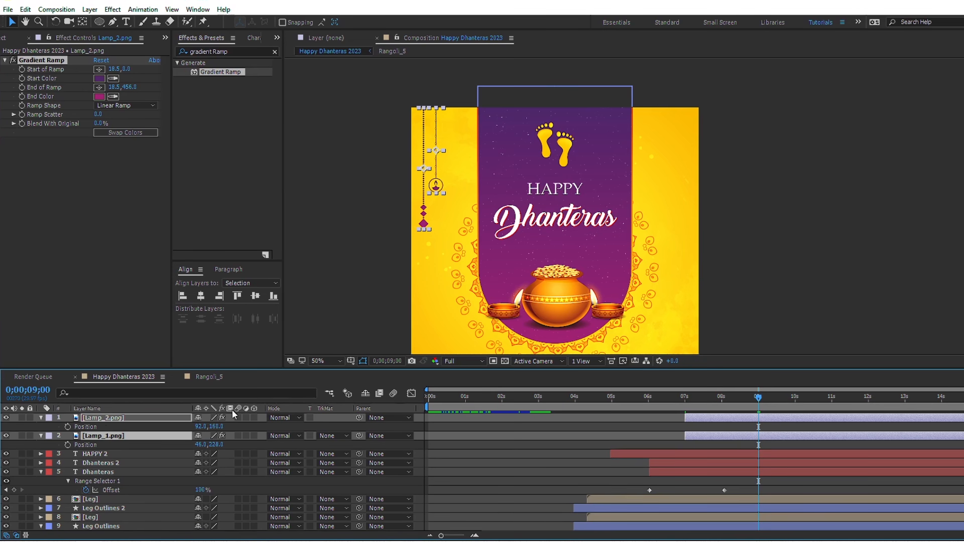
{"action": "left_click", "coordinate": [68, 427]}
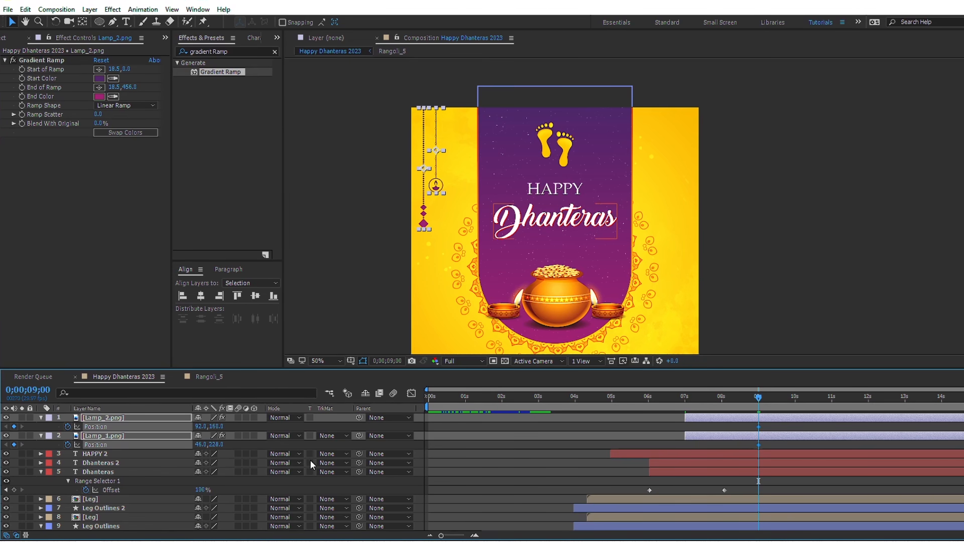
Step: At 0;00;07;00, move both lamps above the frame, with Lamp_2 at 92, -340 and Lamp_1 at 46, -272
{"action": "key", "text": "i"}
{"action": "key", "text": "shift+Up"}
{"action": "key", "text": "shift+Up"}
{"action": "key", "text": "shift+Up"}
{"action": "key", "text": "shift+Up"}
{"action": "key", "text": "shift+Up"}
{"action": "key", "text": "shift+Up"}
{"action": "key", "text": "shift+Up"}
{"action": "key", "text": "shift+Up"}
{"action": "key", "text": "shift+Up"}
{"action": "key", "text": "shift+Up"}
{"action": "key", "text": "shift+Up"}
{"action": "key", "text": "shift+Up"}
{"action": "key", "text": "shift+Up"}
{"action": "key", "text": "shift+Up"}
{"action": "key", "text": "shift+Up"}
{"action": "key", "text": "shift+Up"}
{"action": "key", "text": "shift+Up"}
{"action": "key", "text": "shift+Up"}
{"action": "key", "text": "shift+Up"}
{"action": "key", "text": "shift+Up"}
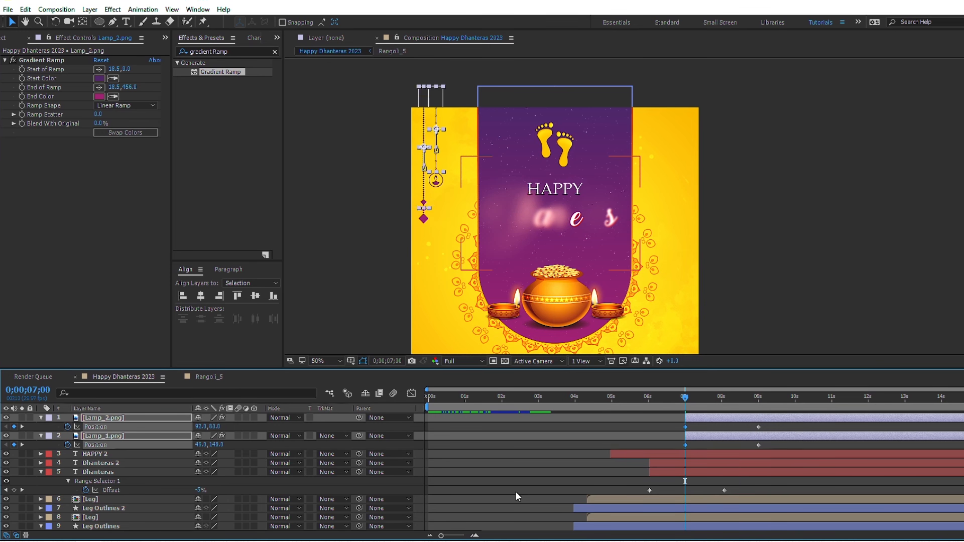
{"action": "key", "text": "shift+Up"}
{"action": "key", "text": "shift+Up"}
{"action": "key", "text": "shift+Up"}
{"action": "key", "text": "shift+Up"}
{"action": "key", "text": "shift+Up"}
{"action": "key", "text": "shift+Up"}
{"action": "key", "text": "shift+Up"}
{"action": "key", "text": "shift+Up"}
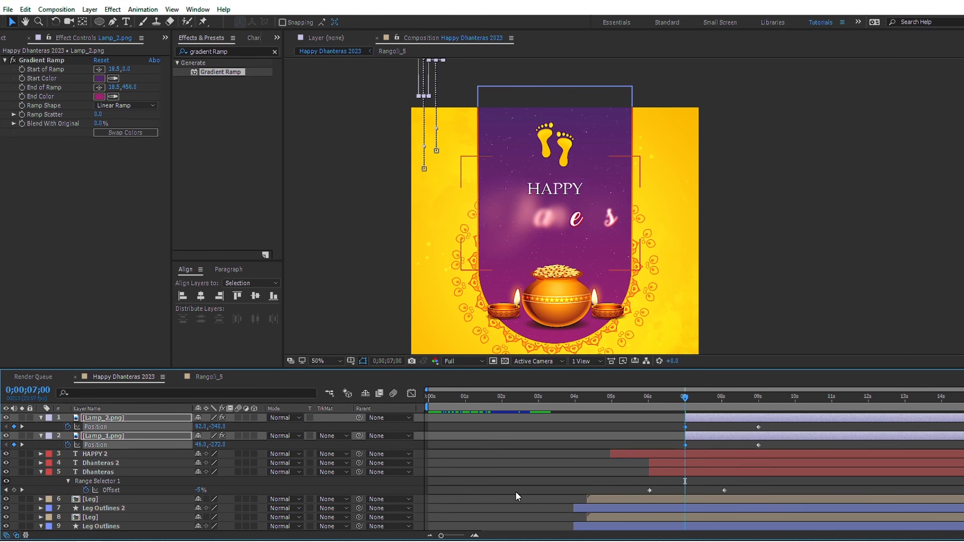
Step: Apply Easy Ease to both lamps' Position keyframes and lengthen the slow-down into the final keyframes in the speed graph
{"action": "left_click_drag", "start_coordinate": [666, 424], "coordinate": [763, 450]}
{"action": "key", "text": "F9"}
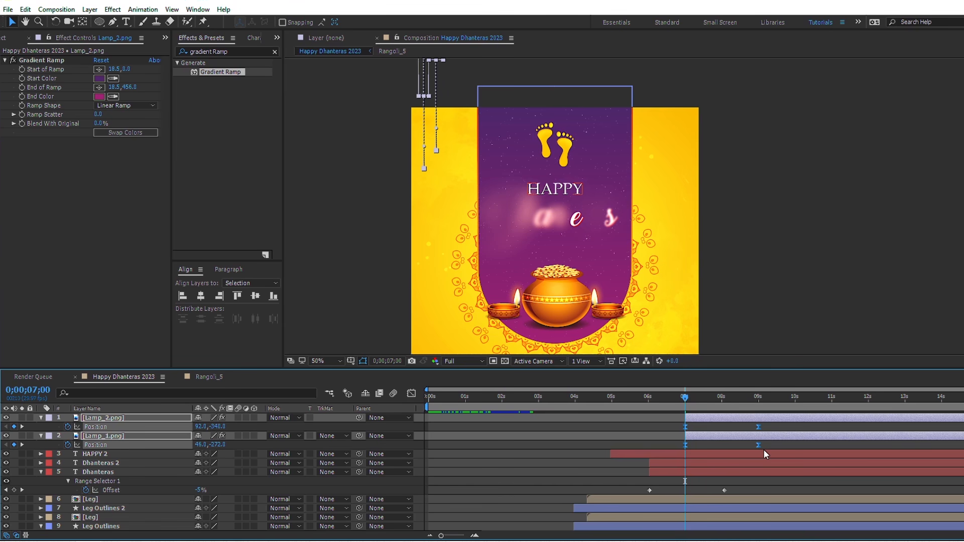
{"action": "left_click", "coordinate": [417, 394]}
{"action": "left_click_drag", "start_coordinate": [774, 496], "coordinate": [625, 504]}
{"action": "left_click", "coordinate": [412, 394]}
Step: Shift the Lamp_2.png layer with its keyframes to start at 0;00;07;10
{"action": "key", "text": "space"}
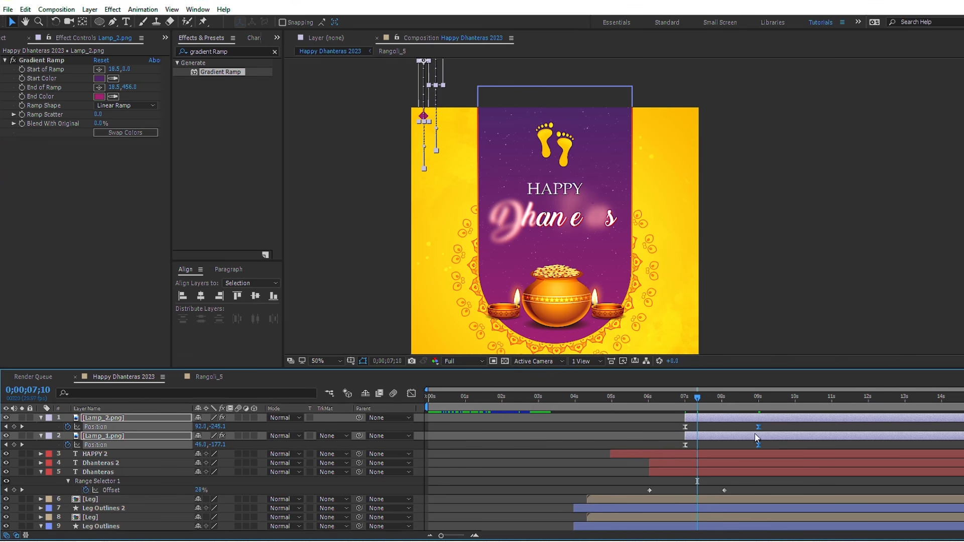
{"action": "left_click", "coordinate": [757, 428]}
{"action": "key", "text": "bracketleft"}
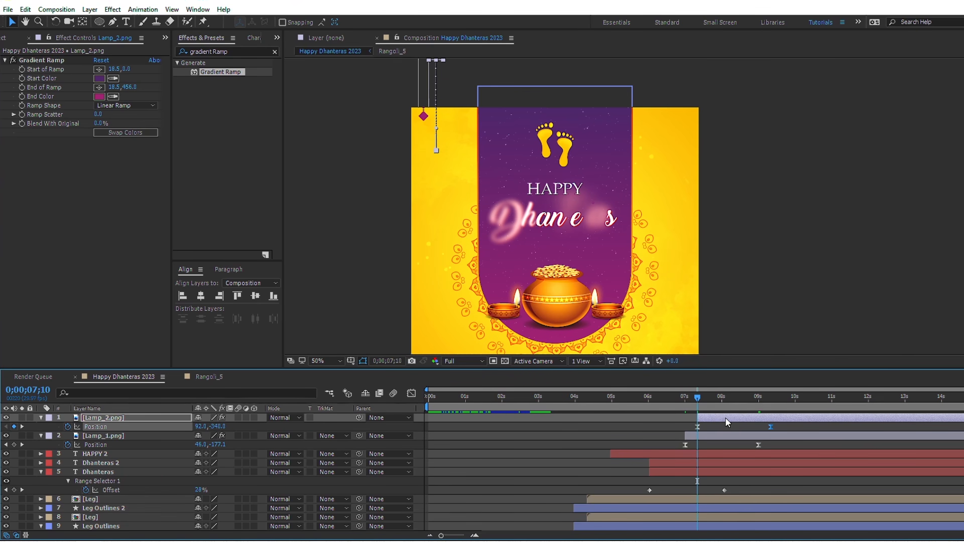
Step: Move Lamp_1.png's final Position keyframe to 0;00;09;10 and preview the lamp drop from 0;00;07;00
{"action": "left_click", "coordinate": [761, 402]}
{"action": "left_click_drag", "start_coordinate": [761, 408], "coordinate": [767, 446]}
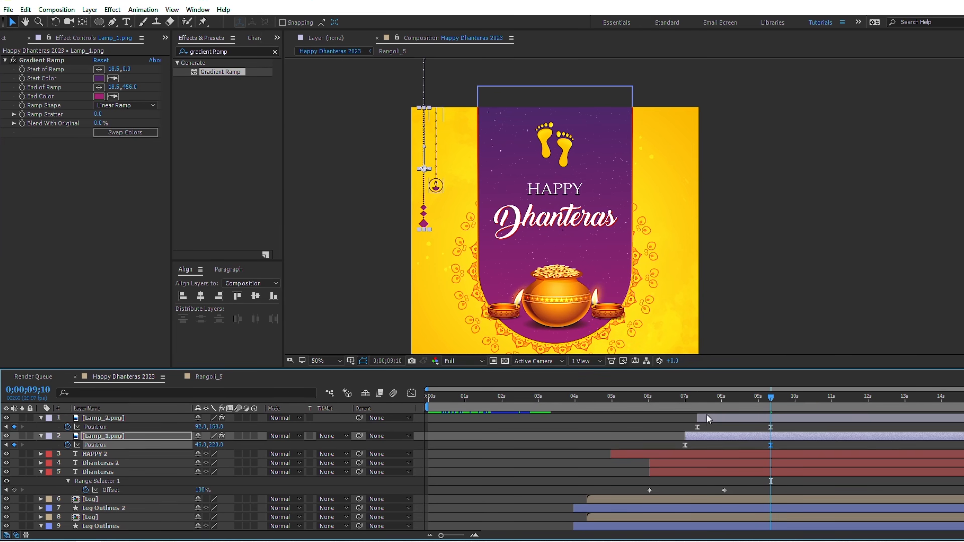
{"action": "left_click", "coordinate": [686, 400]}
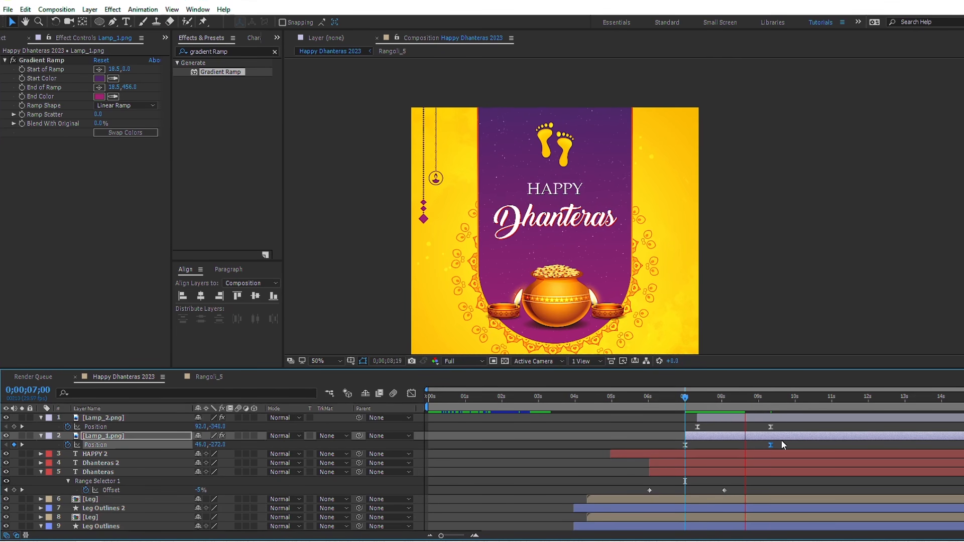
{"action": "key", "text": "space"}
Step: Pre-compose the Lamp_2.png and Lamp_1.png layers together into a single composition
{"action": "left_click", "coordinate": [784, 418], "text": "ctrl"}
{"action": "right_click", "coordinate": [785, 418]}
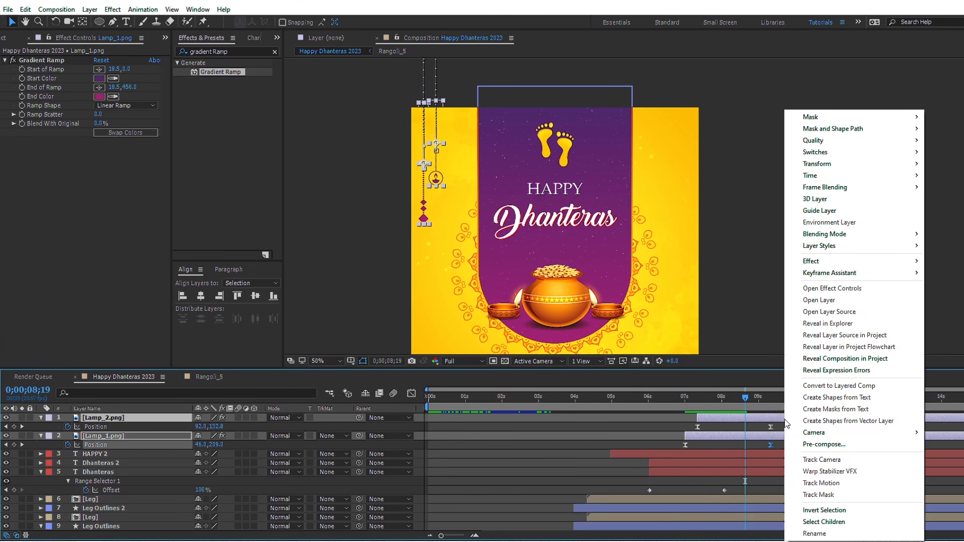
{"action": "left_click", "coordinate": [807, 444]}
{"action": "left_click", "coordinate": [497, 332]}
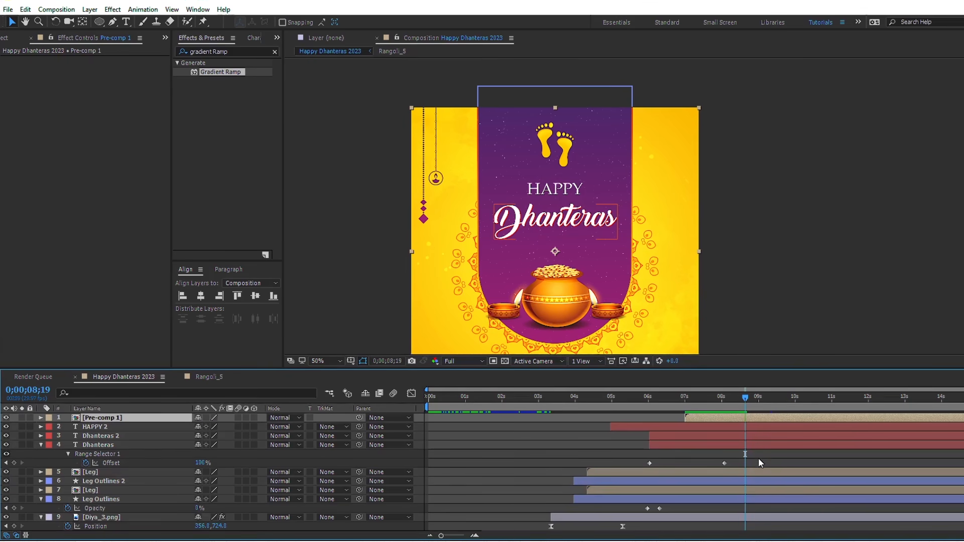
Step: Duplicate the lamp pre-comp and flip the copy horizontally to mirror the hanging lamps on the opposite side of the design
{"action": "key", "text": "ctrl+d"}
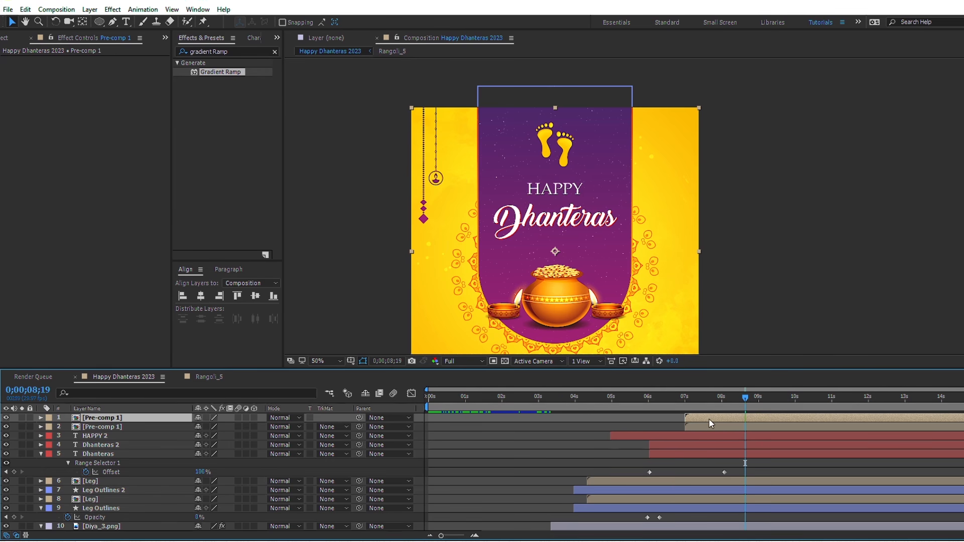
{"action": "right_click", "coordinate": [709, 421]}
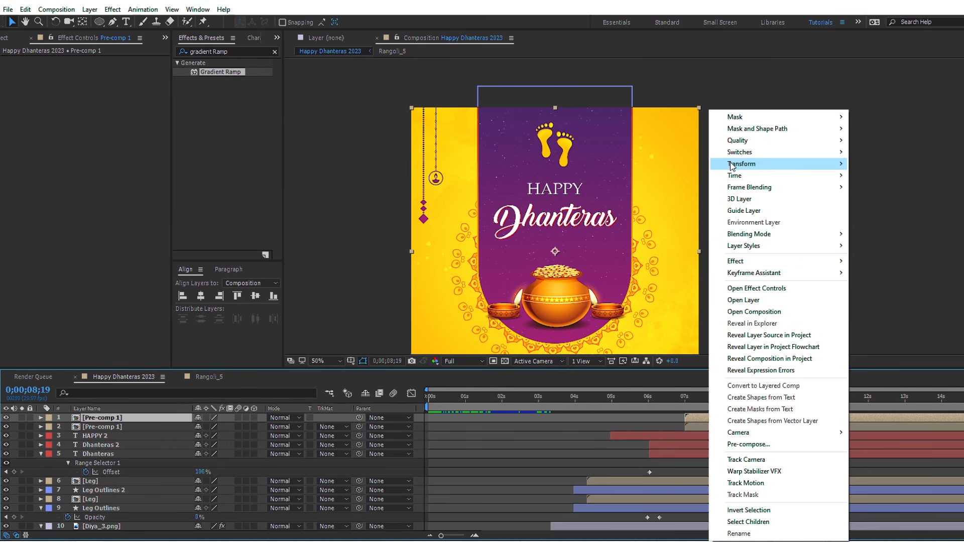
{"action": "mouse_move", "coordinate": [732, 165]}
{"action": "left_click", "coordinate": [552, 254]}
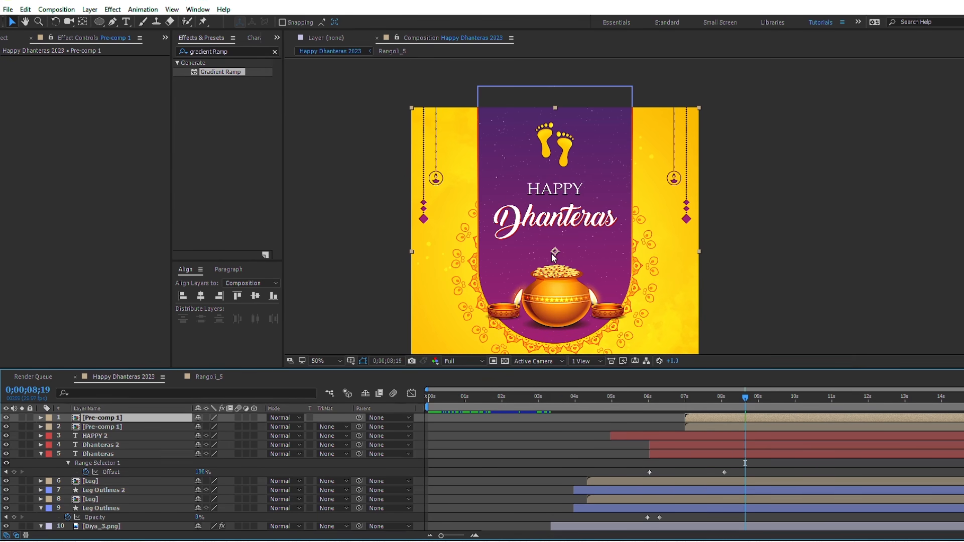
{"action": "left_click_drag", "start_coordinate": [541, 284], "coordinate": [531, 241]}
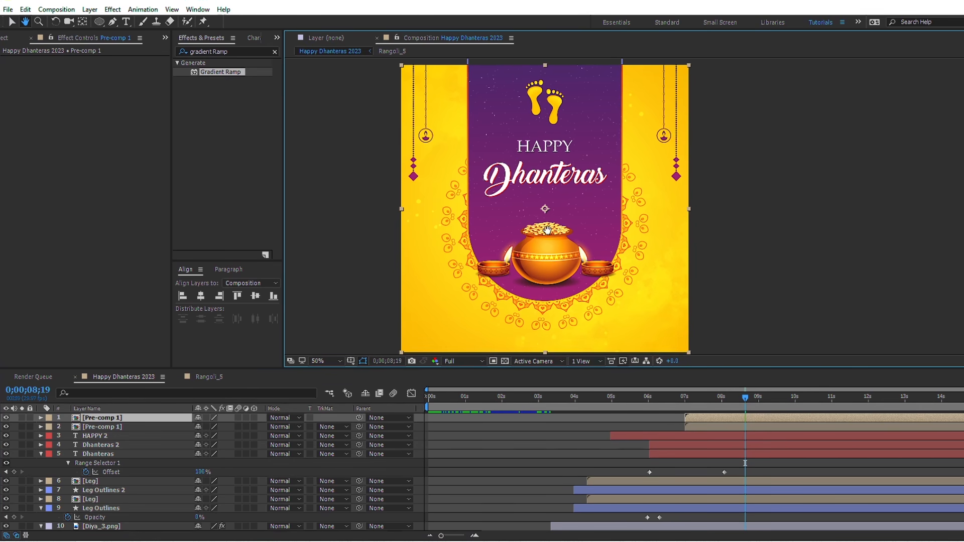